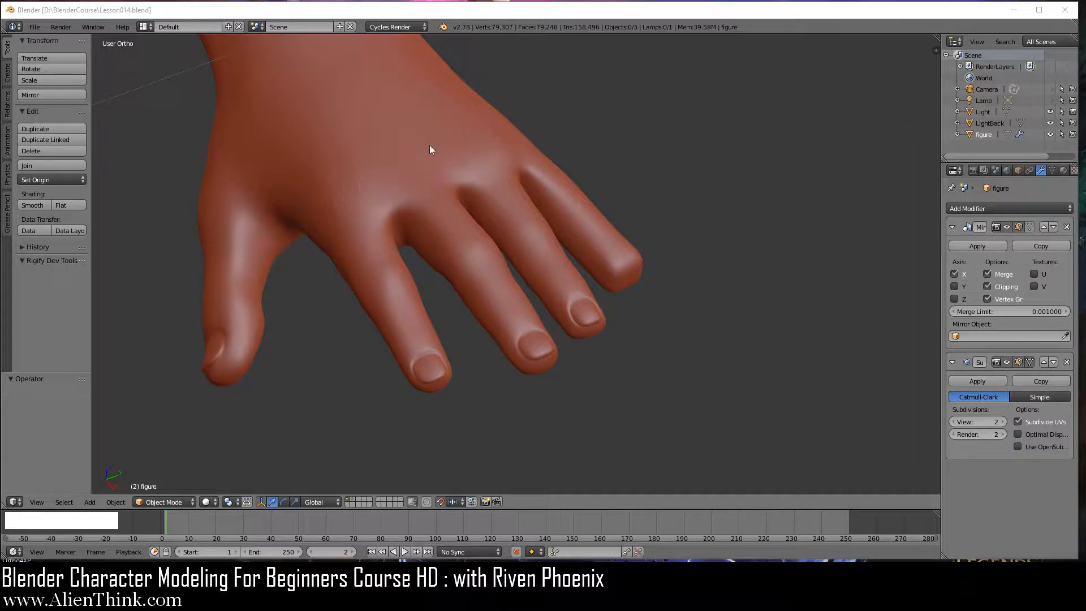
Select the figure mesh and switch it to Edit Mode for work on the hand
mouse_move(473, 336)
middle_mouse_down()
mouse_move(502, 259)
mouse_move(504, 371)
mouse_move(465, 326)
middle_mouse_up()
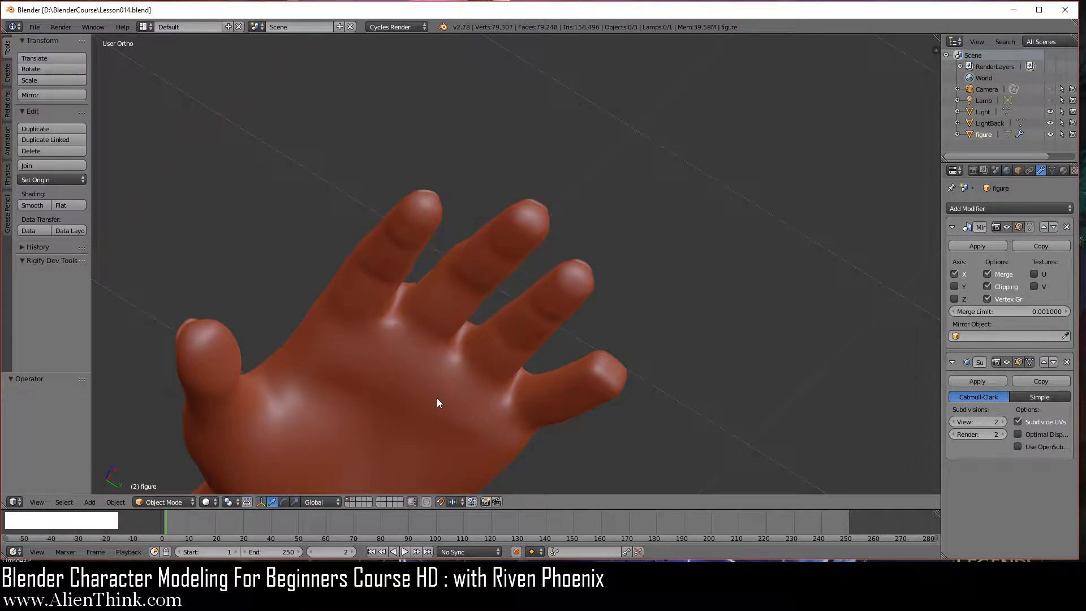
middle_click_drag(465, 390, 560, 227)
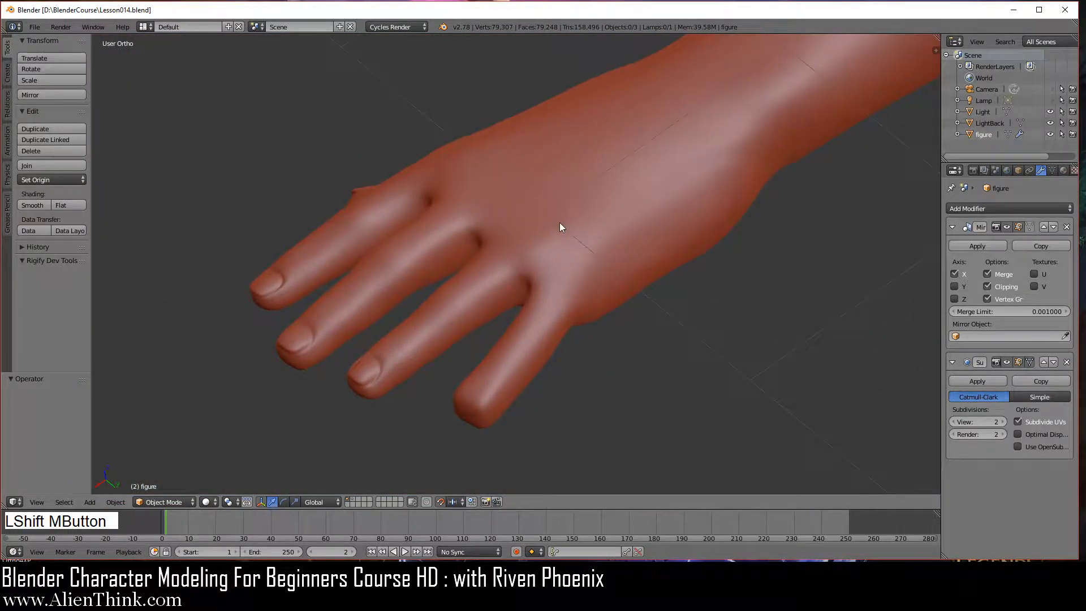
right_click(518, 216)
middle_click_drag(548, 289, 520, 378)
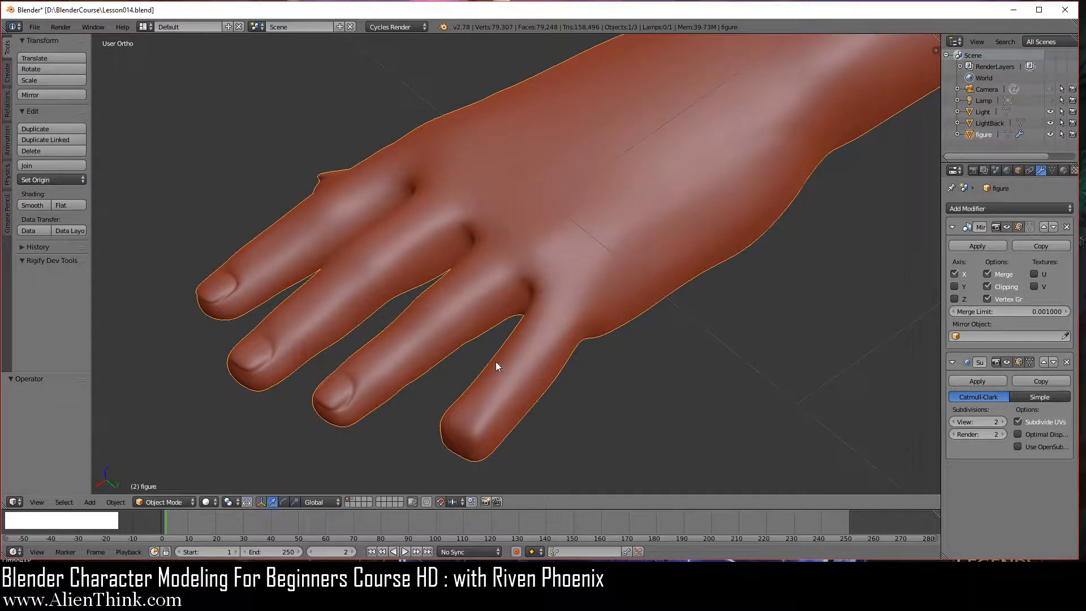
left_click(441, 502)
left_click(456, 503)
left_click(165, 502)
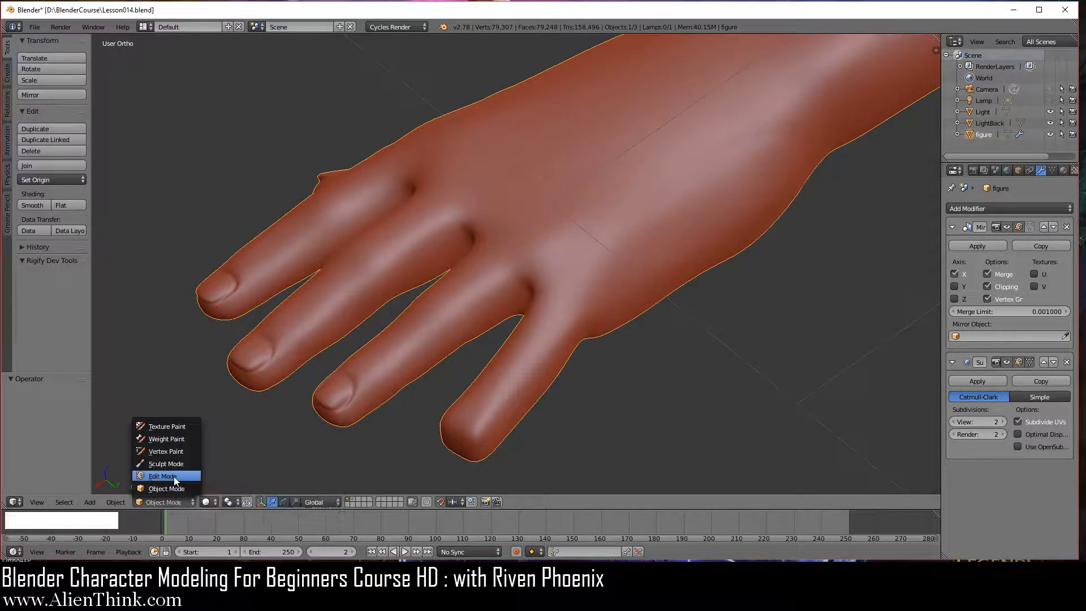
left_click(175, 478)
left_click(114, 502)
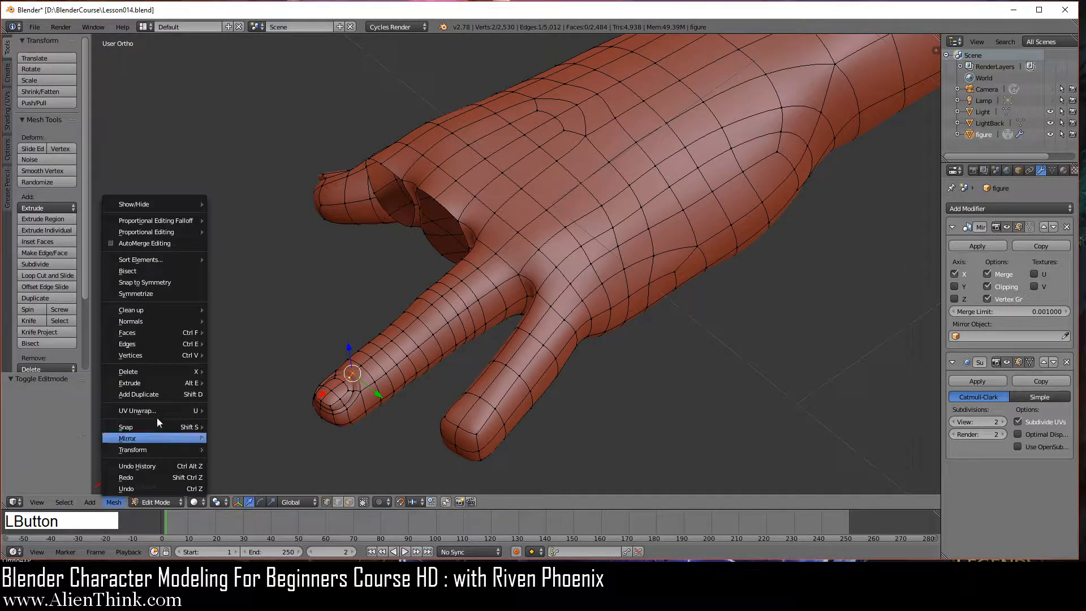
left_click(158, 346)
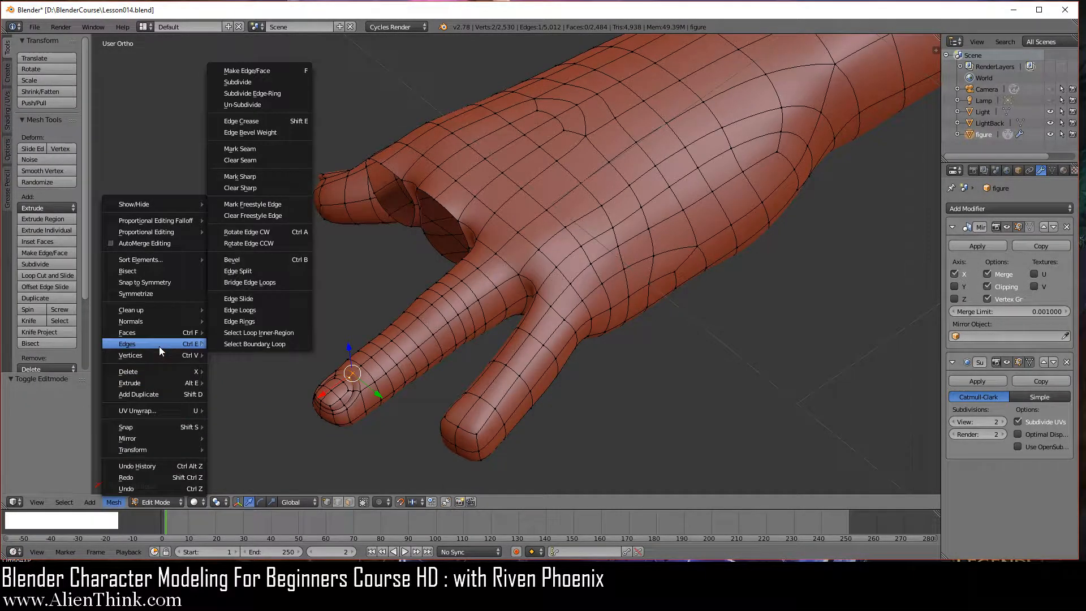
left_click(274, 231)
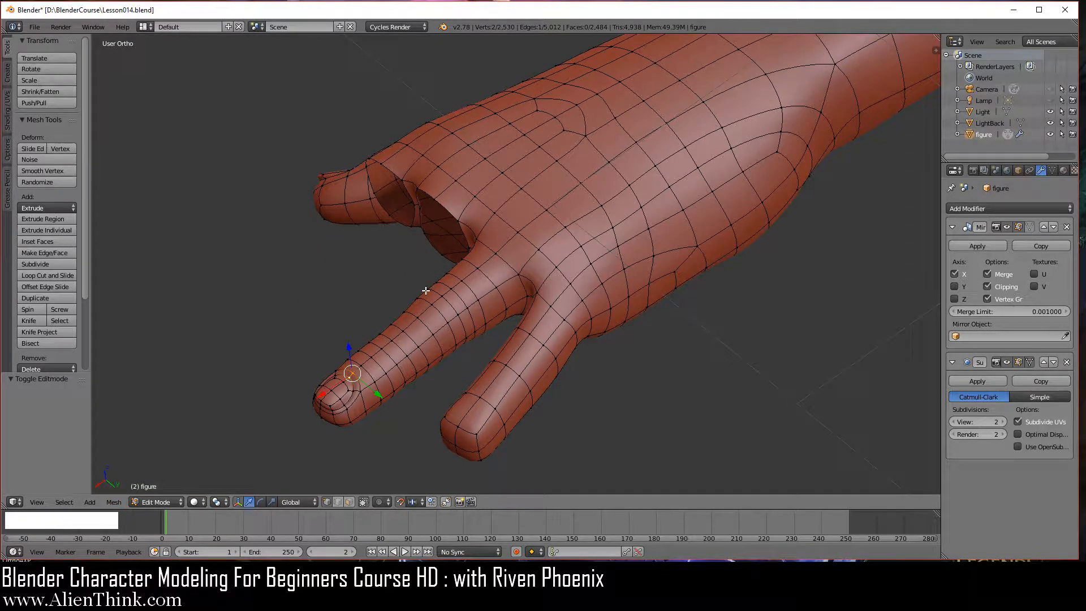
Reveal the hidden index and middle finger geometry and deselect everything
key("alt+h")
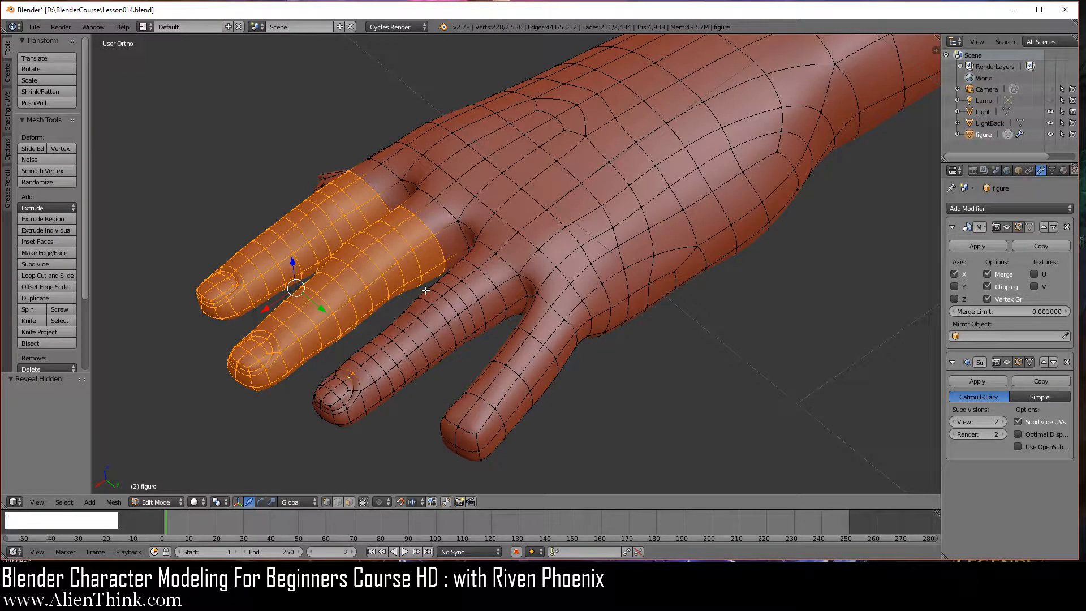
key("a")
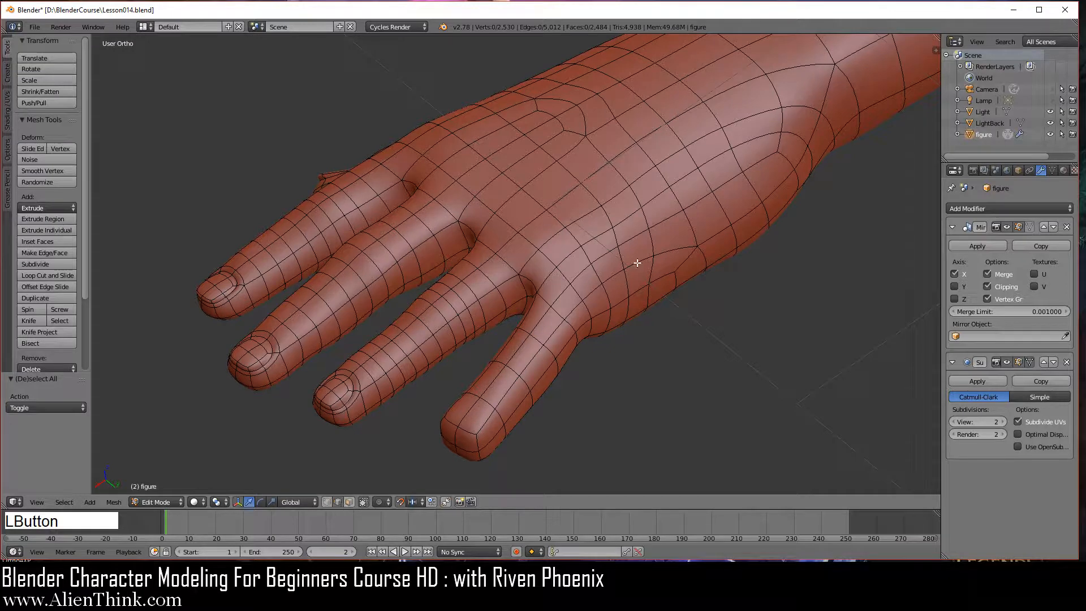
Examine the edge flow where the fingers meet the back of the hand, around the webbing between them
middle_click_drag(638, 263, 616, 274)
middle_click_drag(548, 233, 606, 341, "shift")
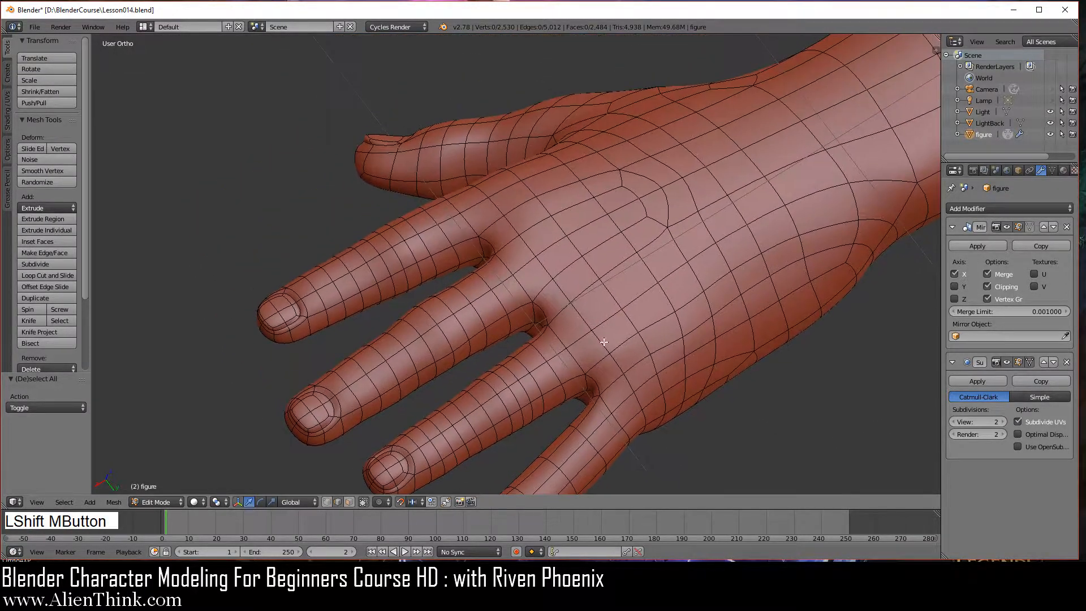
scroll(531, 318, "up", 4)
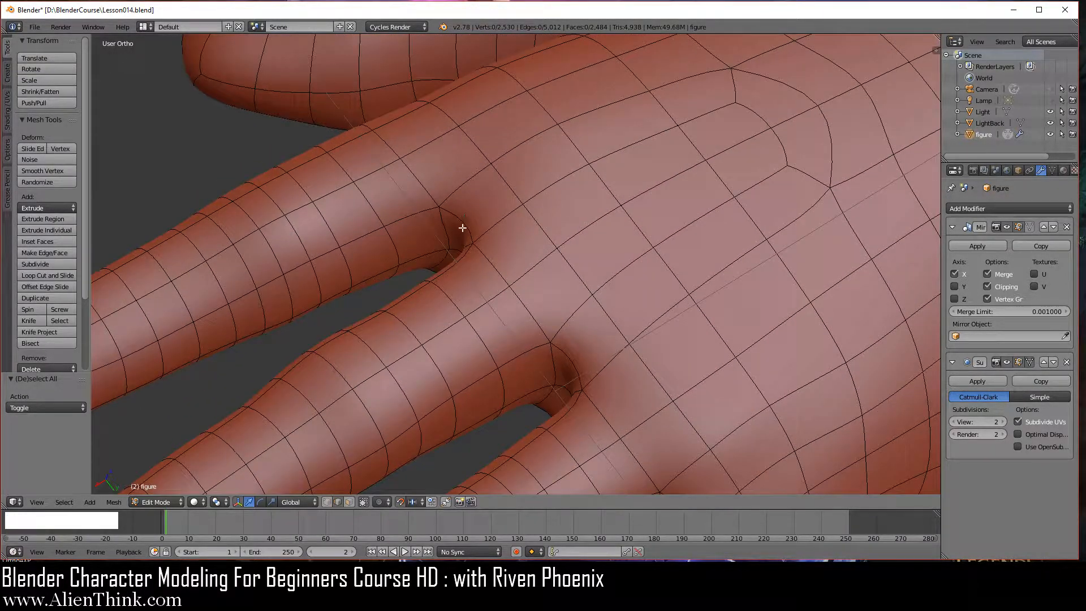
right_click(462, 227)
right_click(544, 317)
key("KP_Decimal")
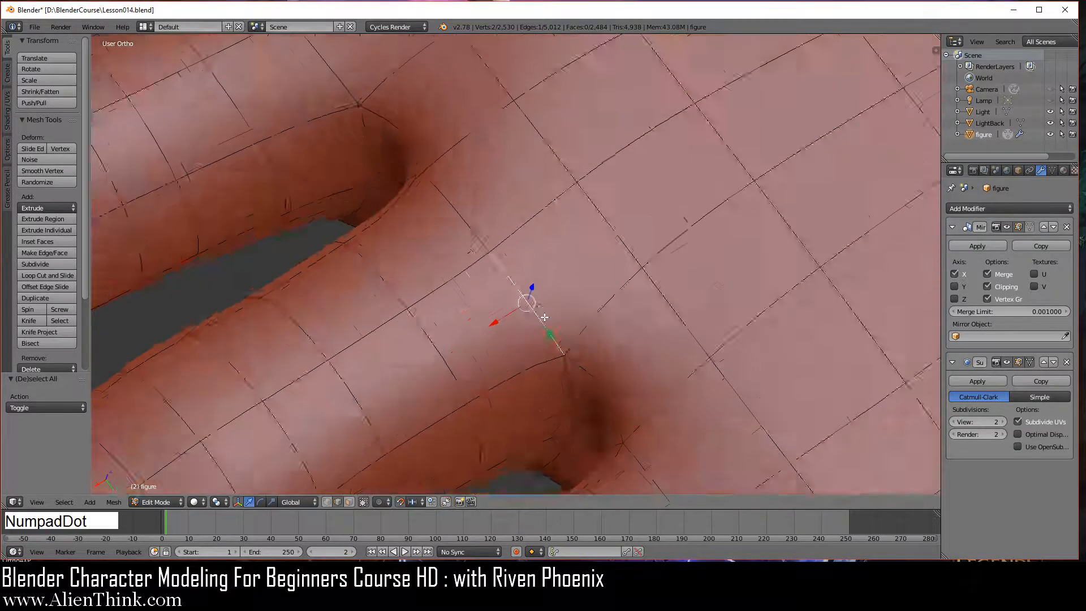
scroll(568, 267, "down", 5)
scroll(569, 267, "down", 4)
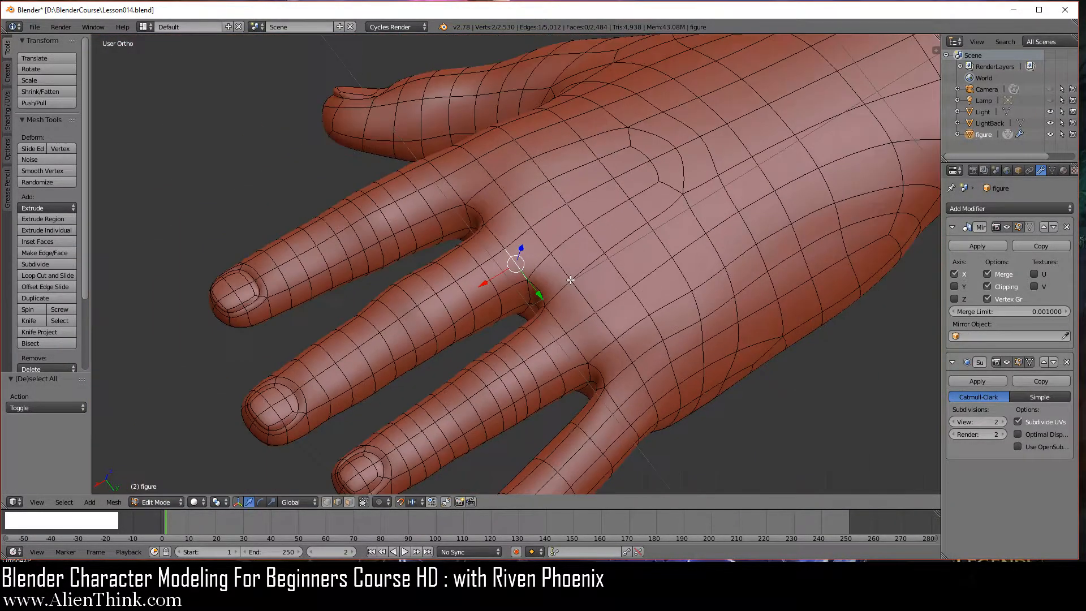
scroll(567, 260, "up", 4)
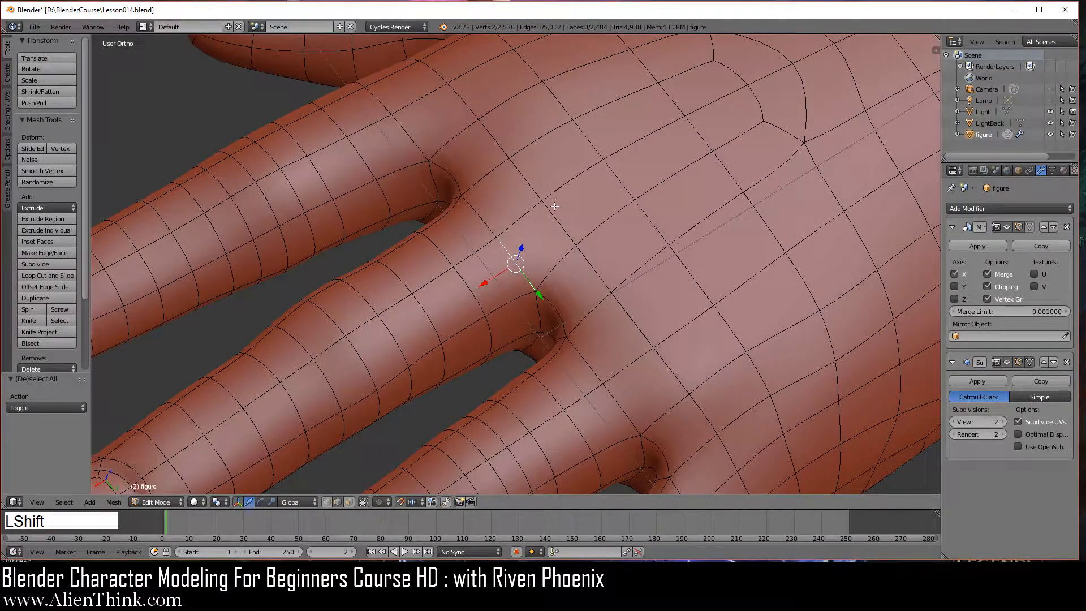
middle_click_drag(554, 207, 627, 267, "shift")
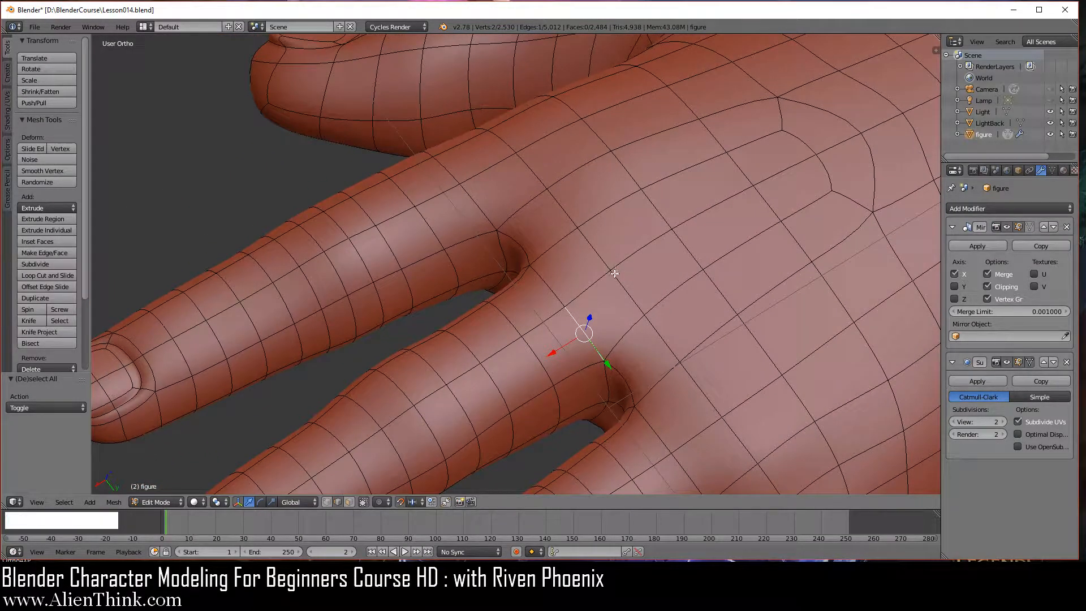
Delete seven crosswise edges in the finger gaps: two between index and middle, two between middle and ring, three between ring and little finger
right_click(523, 249)
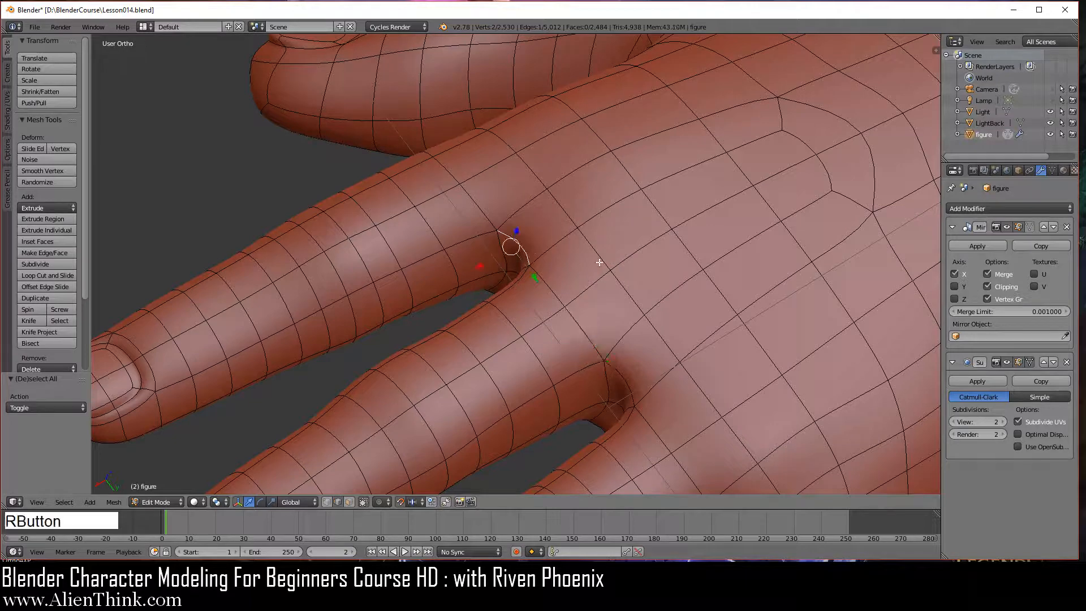
right_click(562, 211, "shift")
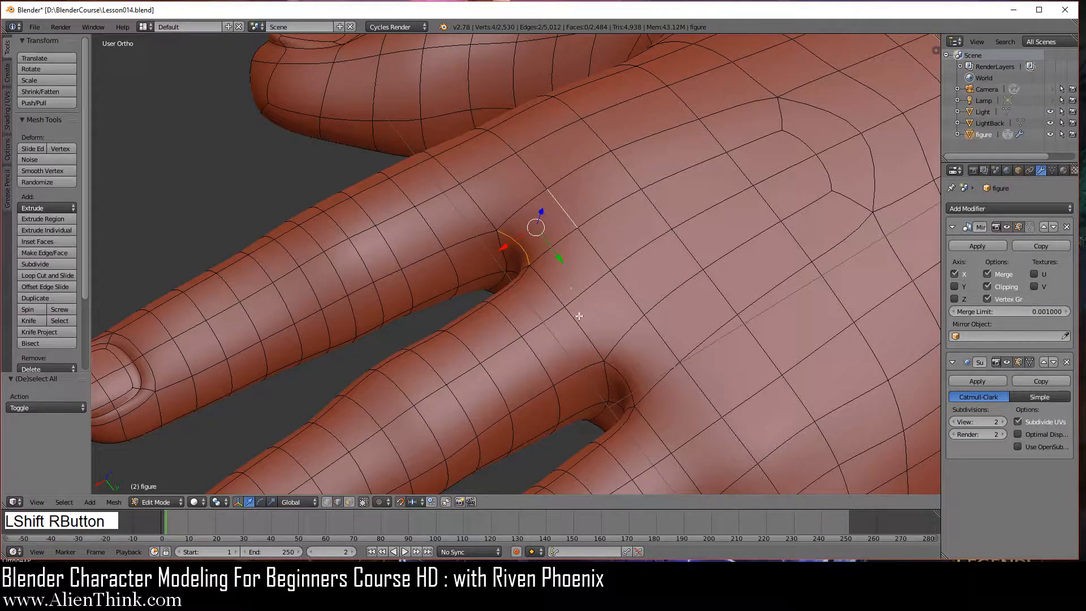
middle_click_drag(583, 339, 519, 239, "shift")
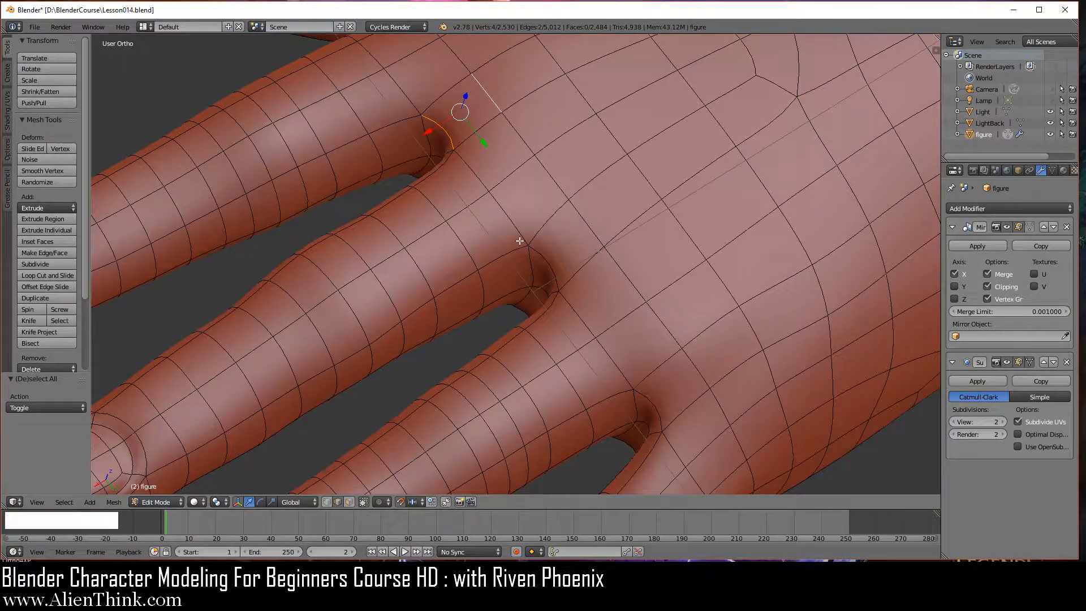
right_click(557, 260, "shift")
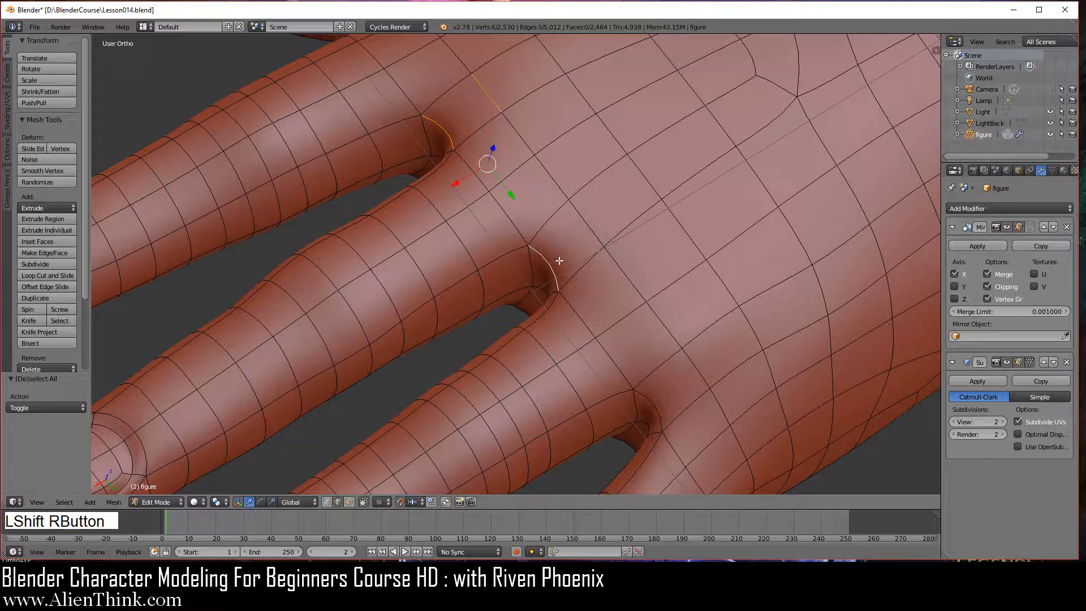
right_click(589, 222, "shift")
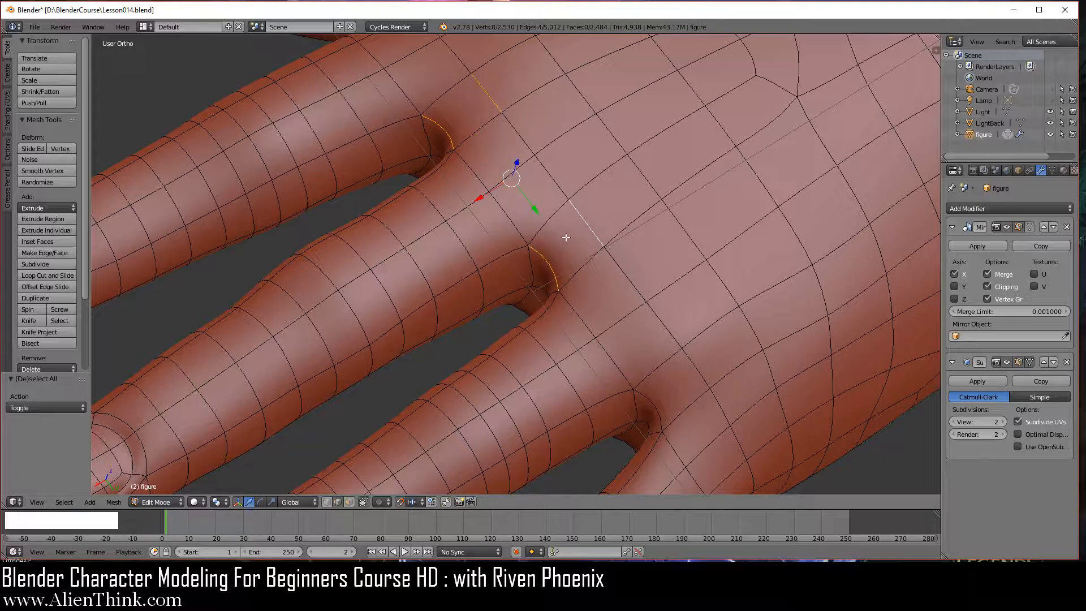
middle_click_drag(587, 342, 561, 308, "shift")
key("shift")
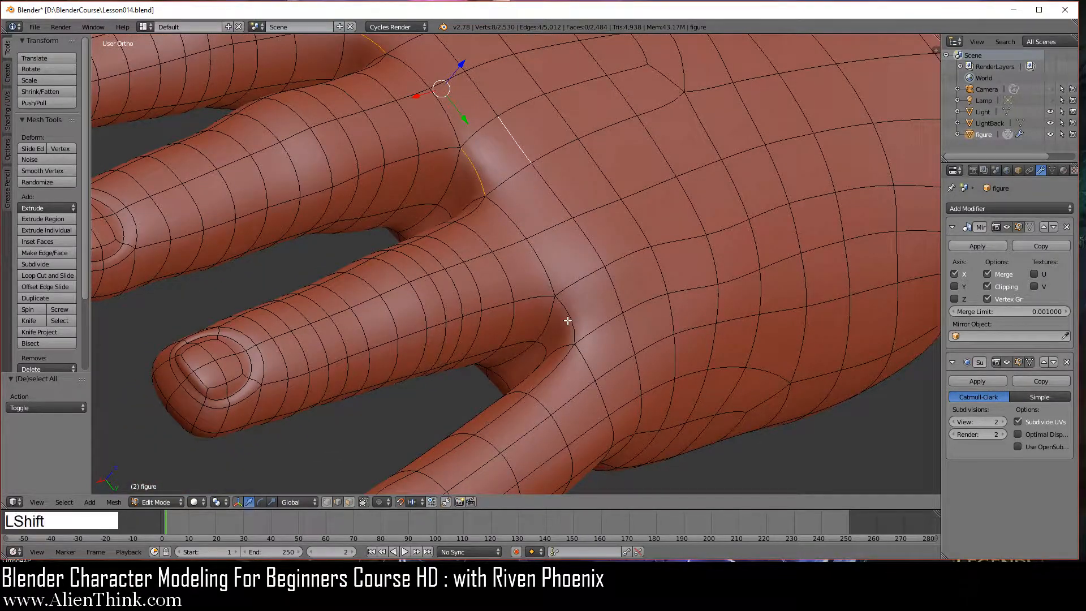
right_click(567, 315, "shift")
right_click(543, 347, "shift")
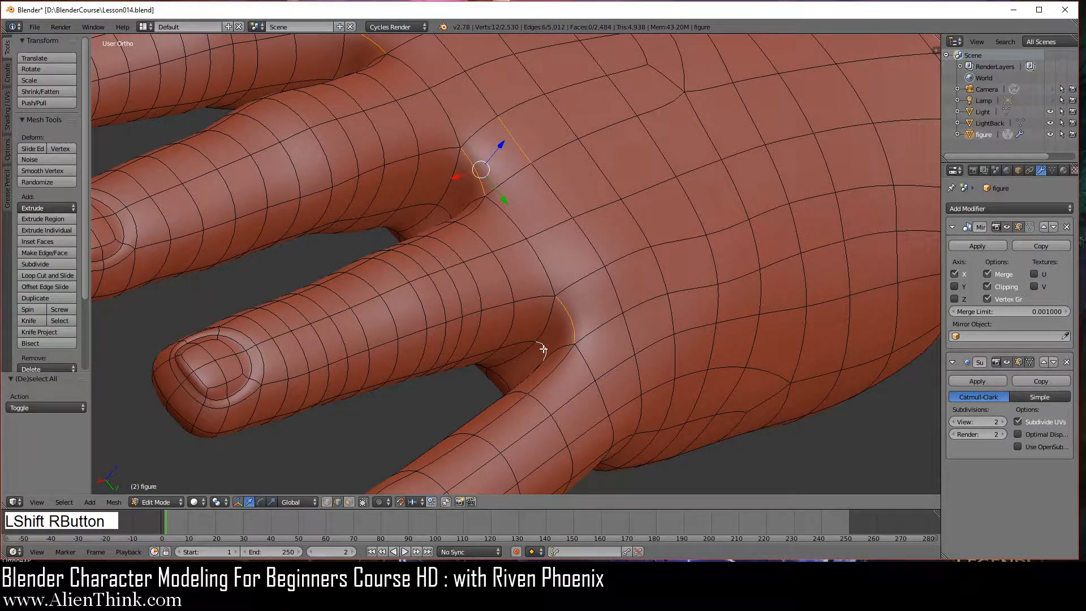
middle_click_drag(543, 347, 571, 356)
key("shift")
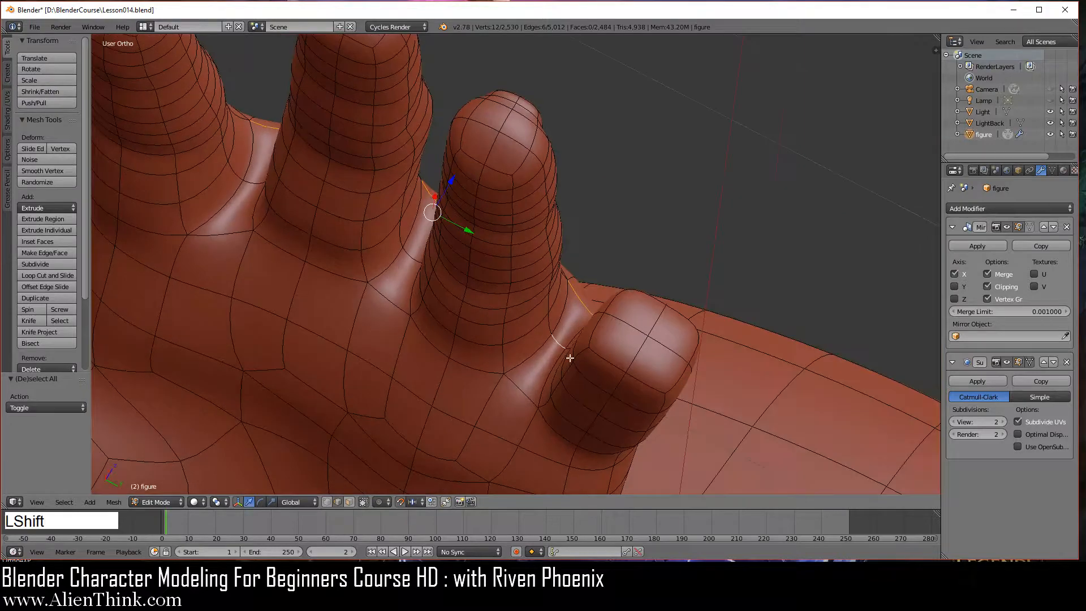
right_click(518, 385, "shift")
middle_click_drag(623, 249, 570, 290)
key("x")
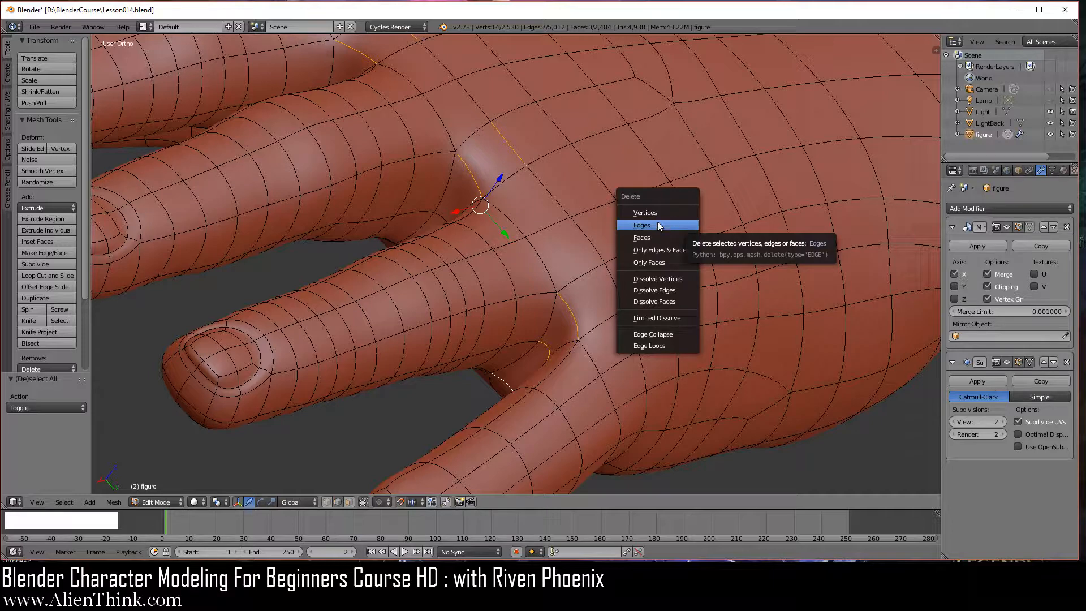
left_click(682, 225)
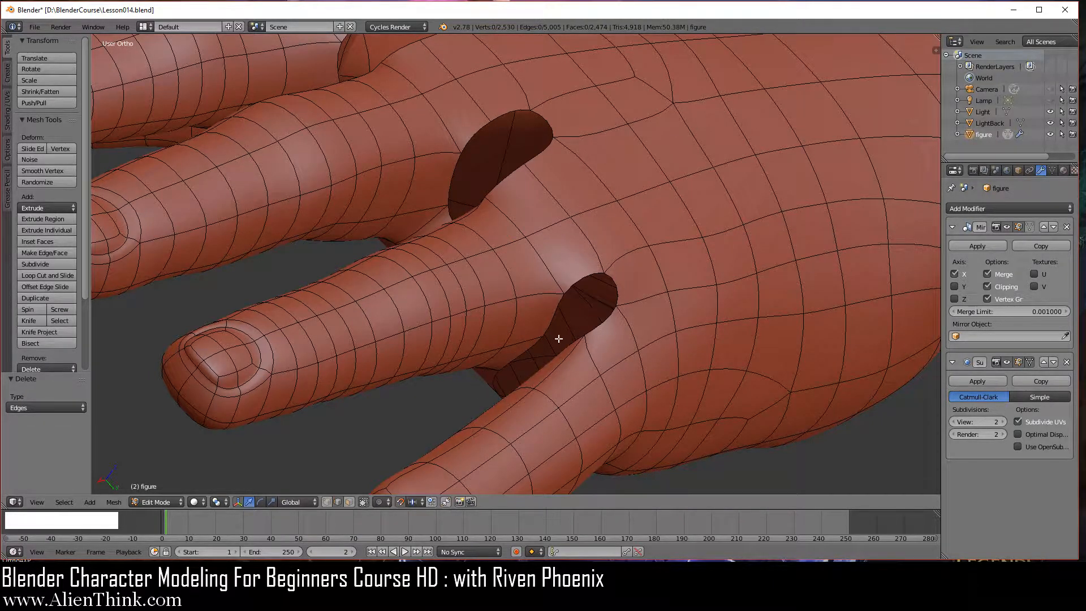
Create a face joining the two opposite end edges of the hole between the index and middle fingers
middle_click_drag(626, 177, 593, 335, "shift")
scroll(594, 334, "up", 3)
right_click(424, 334)
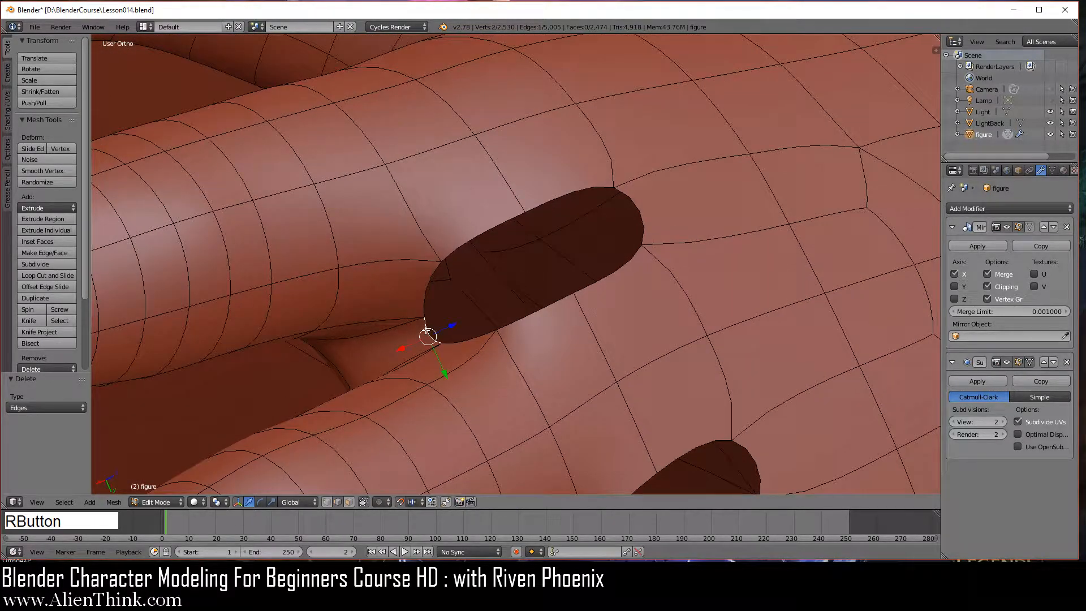
right_click(643, 217, "shift")
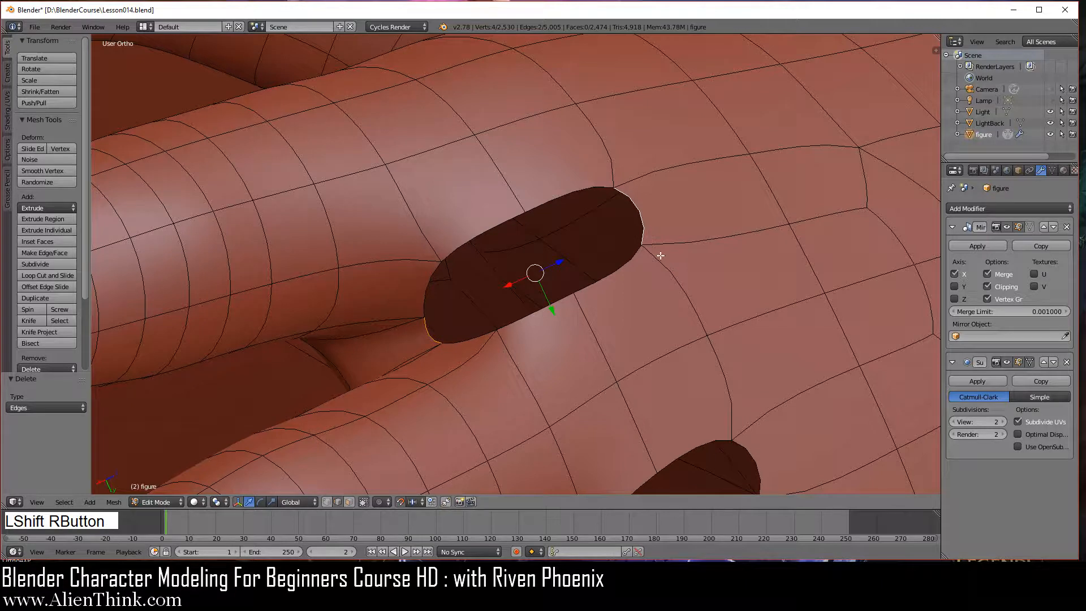
key("f")
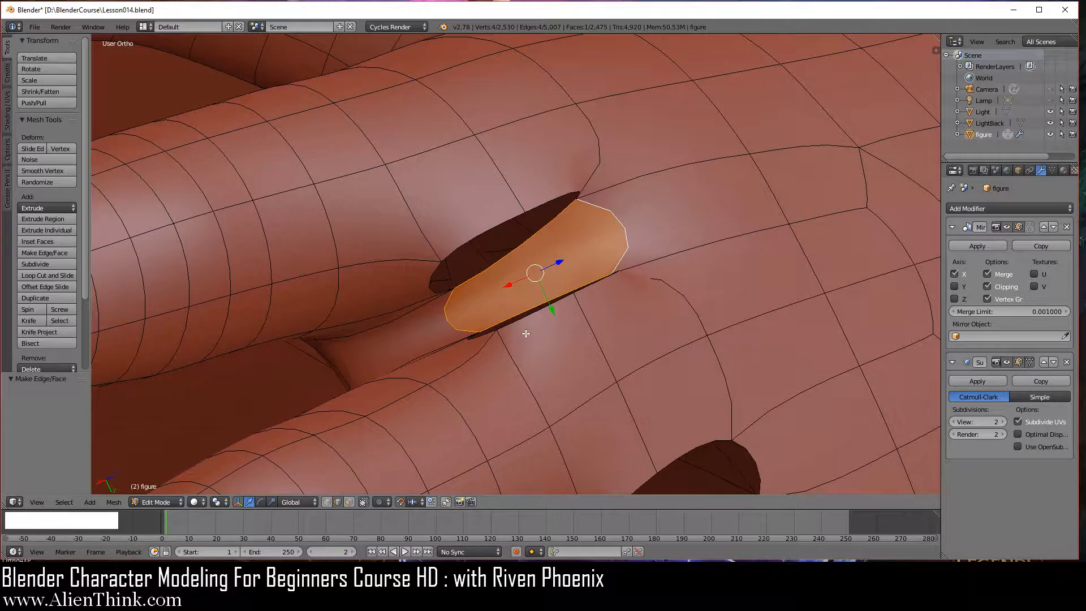
Fill the remaining opening on the index finger side of the new webbing face
middle_click_drag(526, 333, 516, 247)
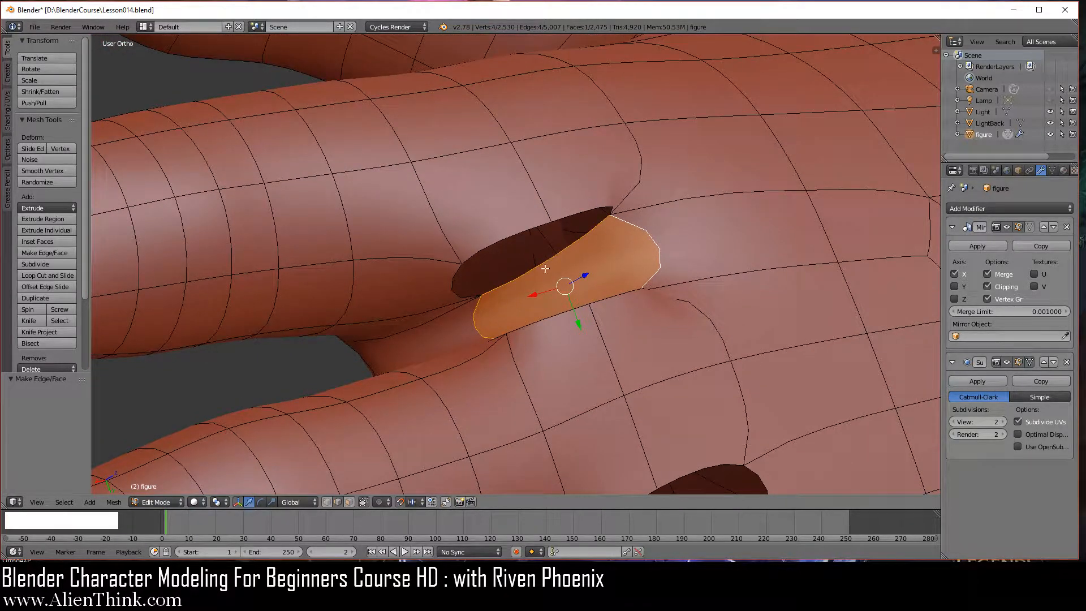
key("alt")
right_click(509, 233, "alt")
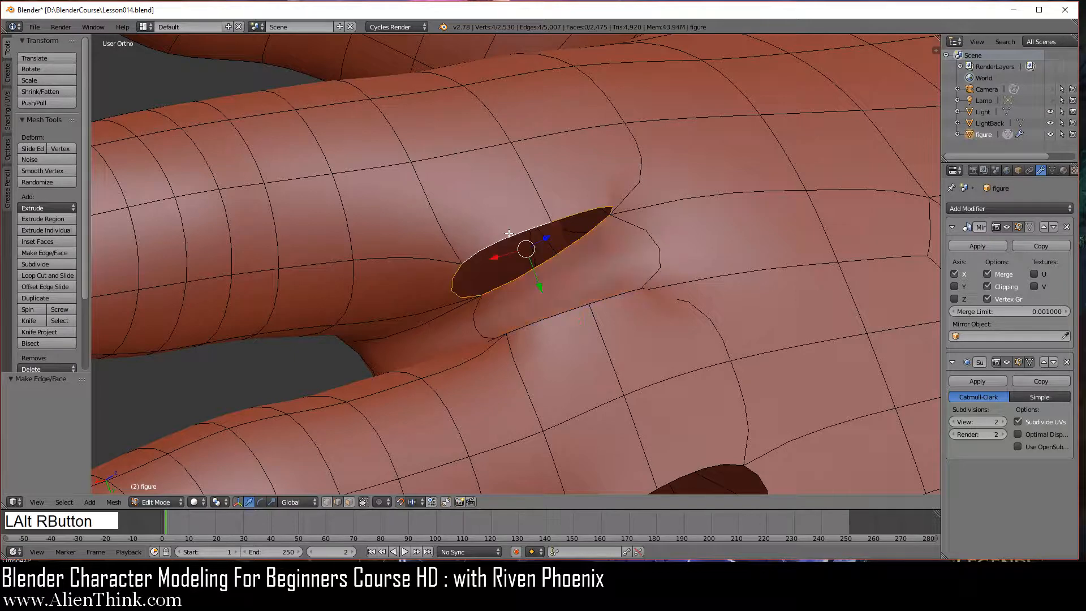
key("z")
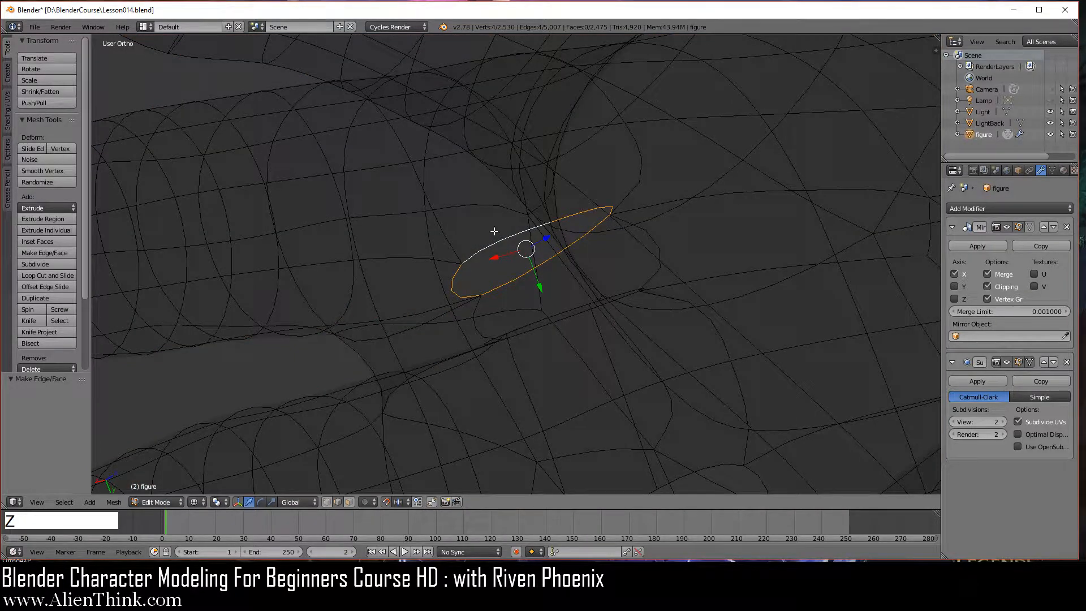
key("z")
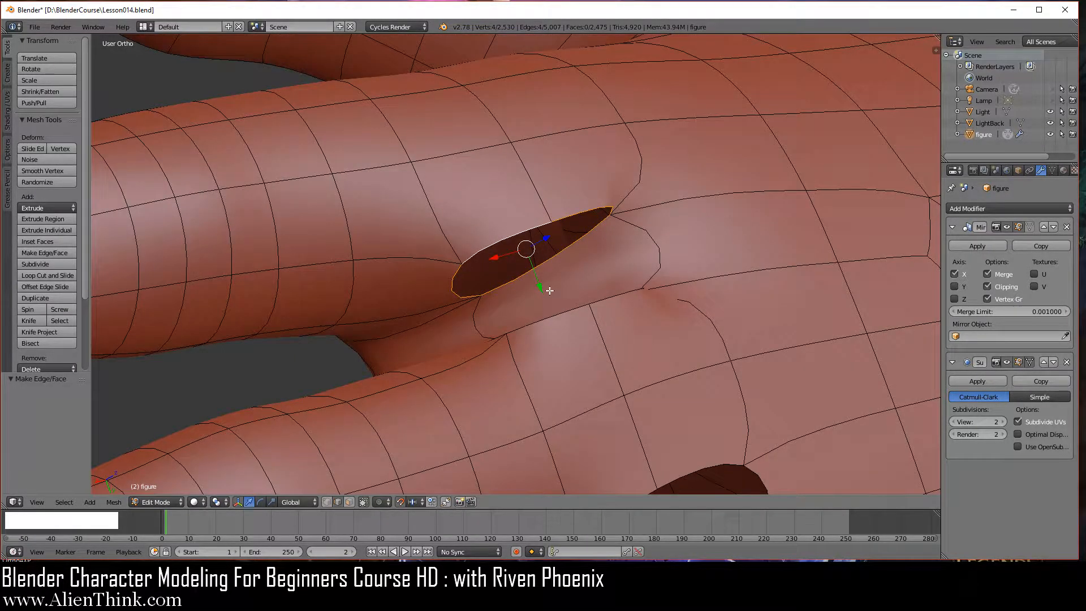
key("f")
Fill the opening on the middle finger side of the same webbing face and clear the selection
middle_click_drag(521, 274, 552, 318)
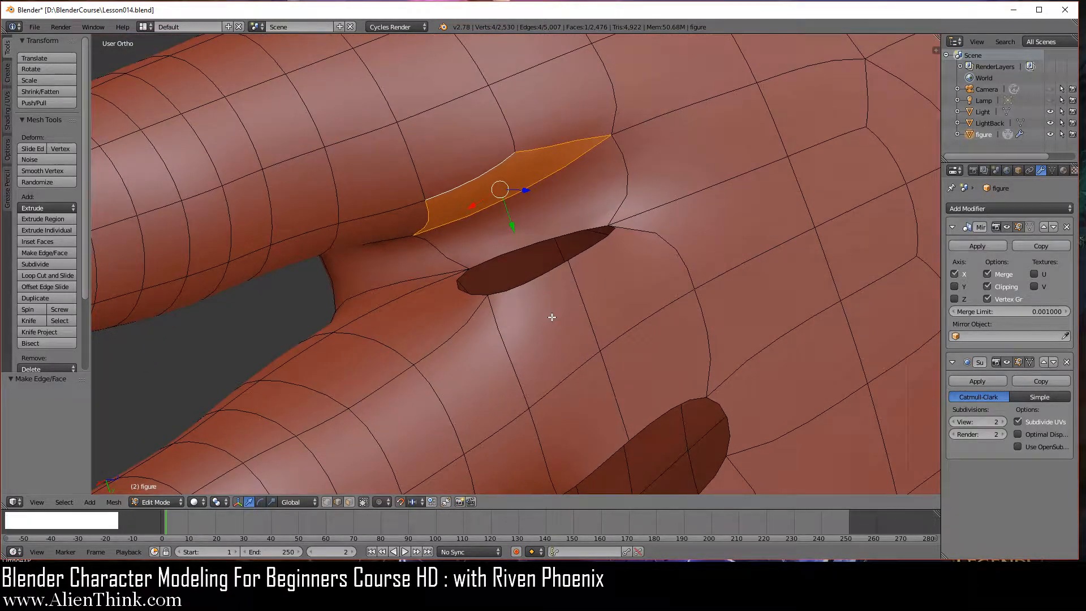
right_click(549, 272, "alt")
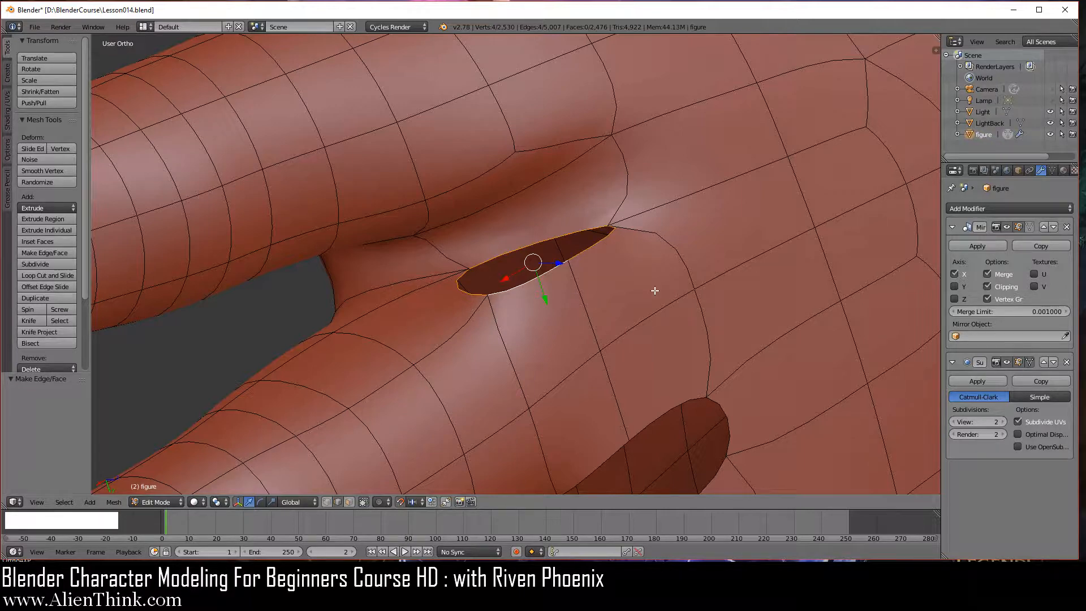
key("f")
key("a")
Create a face joining the two opposite end edges of the hole between the middle and ring fingers
middle_click_drag(626, 373, 559, 138, "shift")
mouse_move(535, 343)
middle_mouse_down()
mouse_move(528, 316)
mouse_move(516, 336)
middle_mouse_up()
right_click(469, 359)
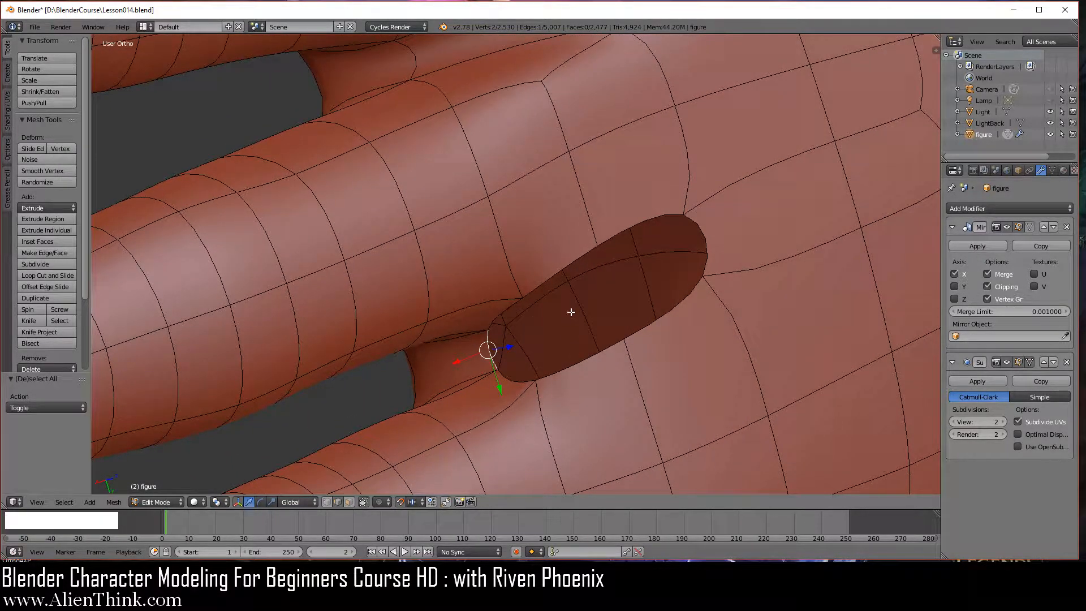
right_click(702, 232, "shift")
key("f")
Fill the openings on both sides of the new middle-ring webbing face and clear the selection
middle_click_drag(656, 346, 718, 349)
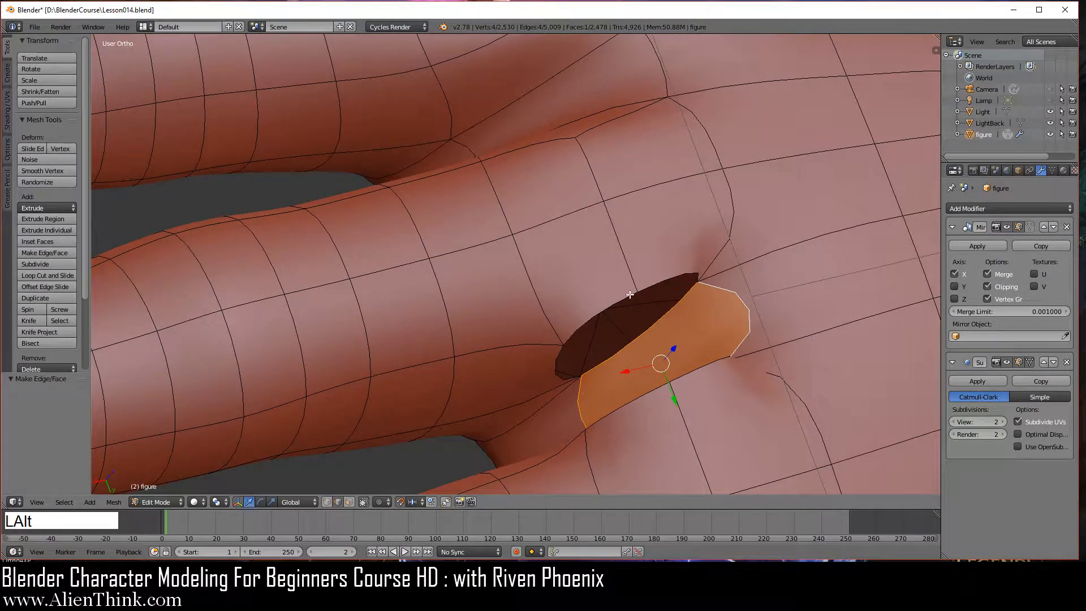
right_click(719, 349, "alt")
key("f")
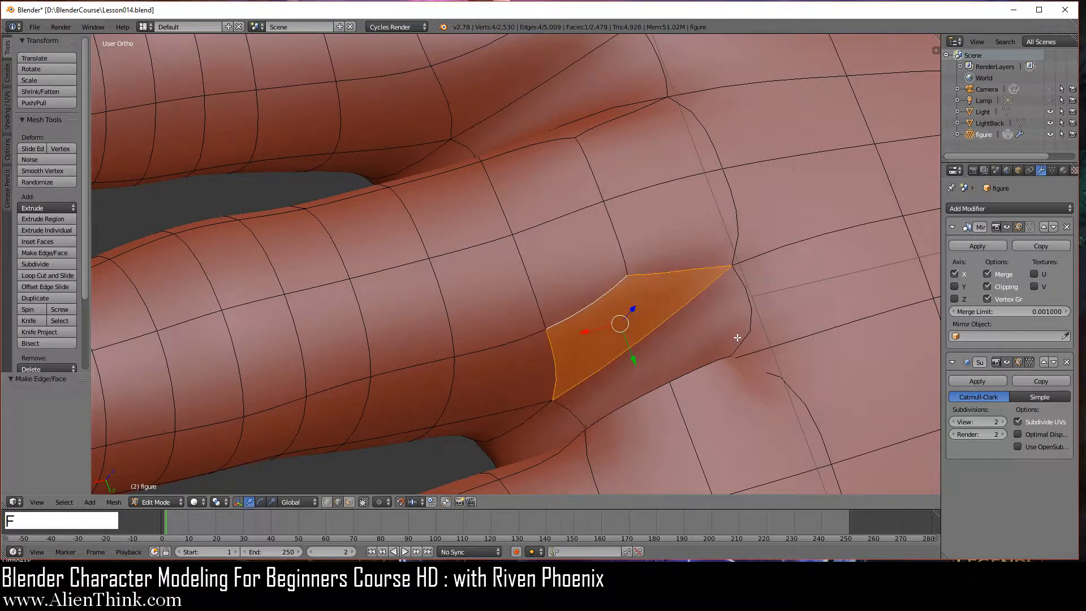
middle_click_drag(735, 340, 652, 408)
right_click(587, 264, "alt")
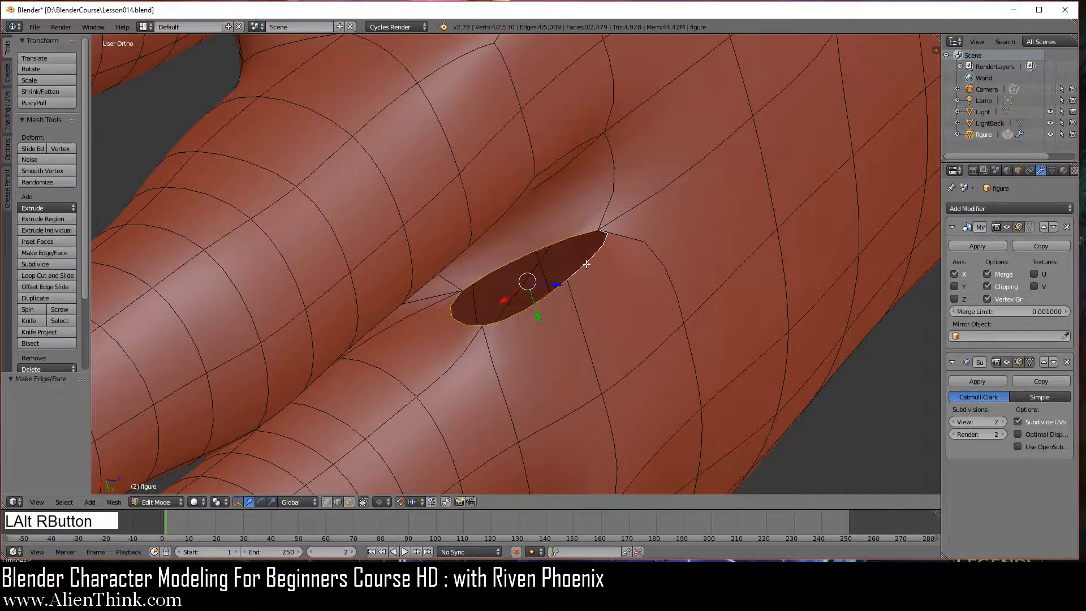
key("f")
middle_click_drag(695, 300, 563, 308)
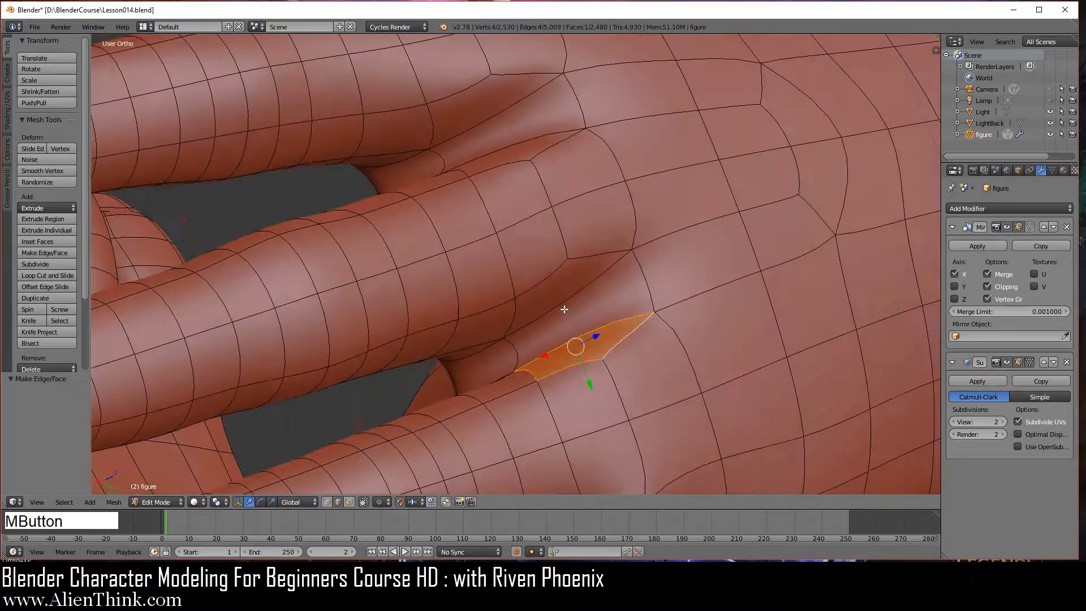
key("a")
Create a face joining the two opposite end edges of the hole between the ring and little fingers
middle_click_drag(616, 377, 533, 182, "shift")
middle_click_drag(599, 252, 460, 216)
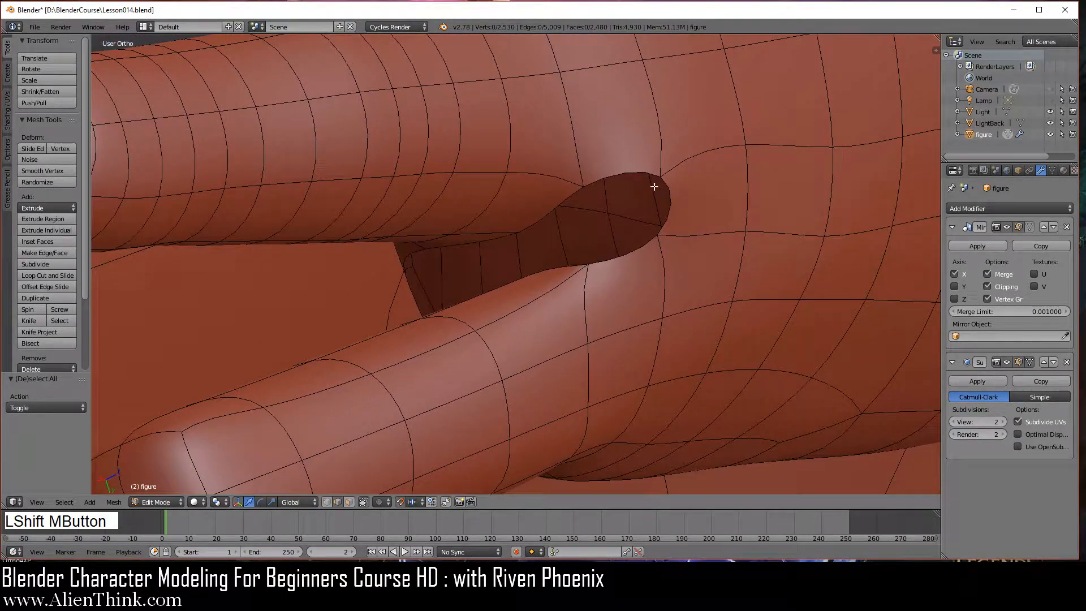
right_click(675, 202)
middle_click_drag(444, 260, 577, 227)
right_click(170, 332, "shift")
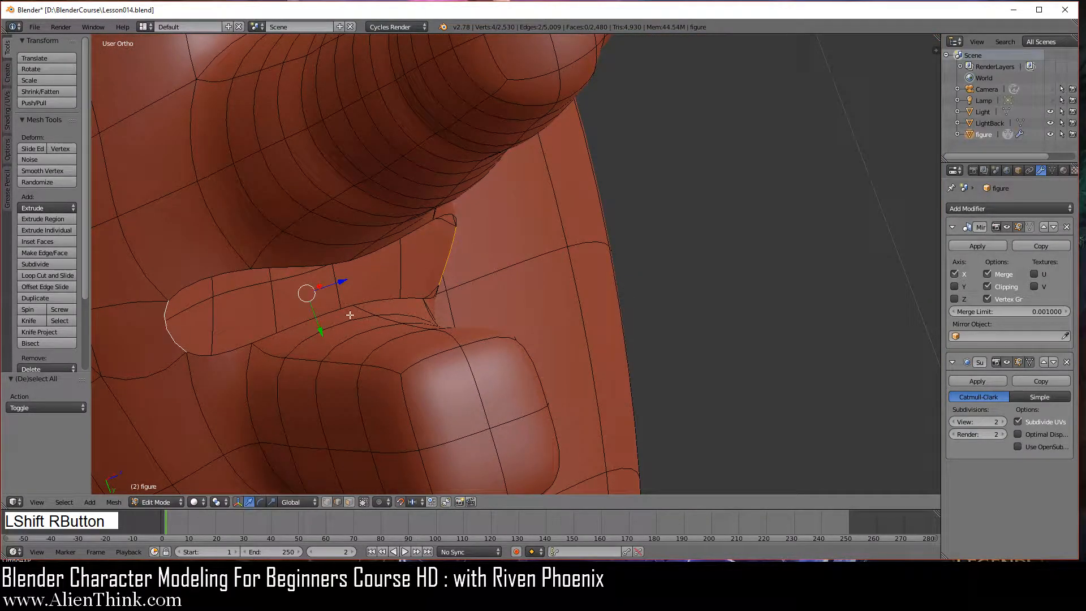
middle_click_drag(415, 302, 390, 306)
key("f")
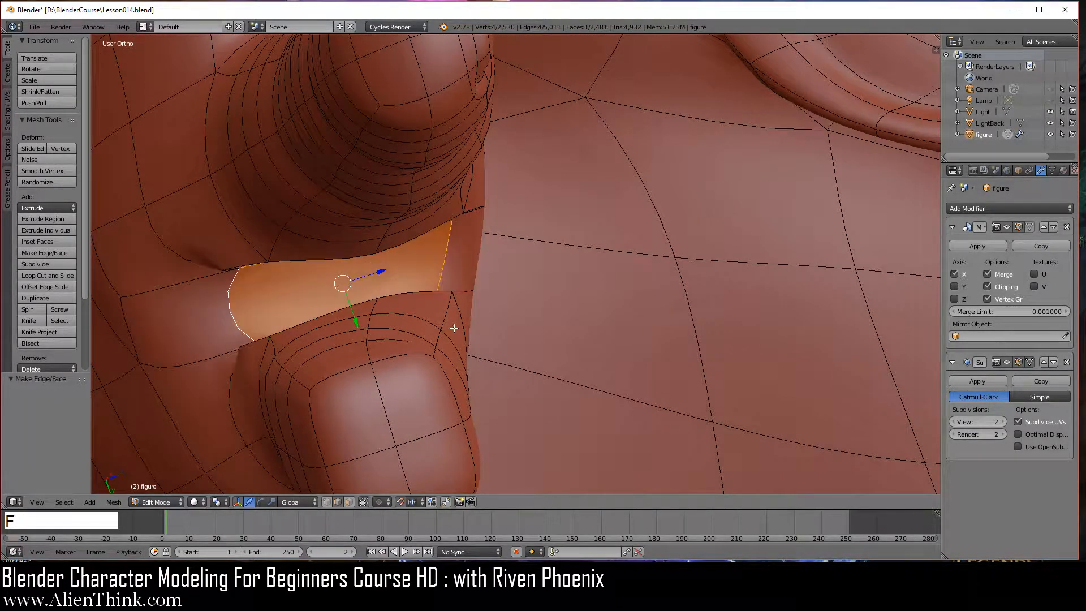
Fill the remaining openings on the ring finger and little finger sides of the new webbing face
middle_click_drag(566, 289, 385, 281)
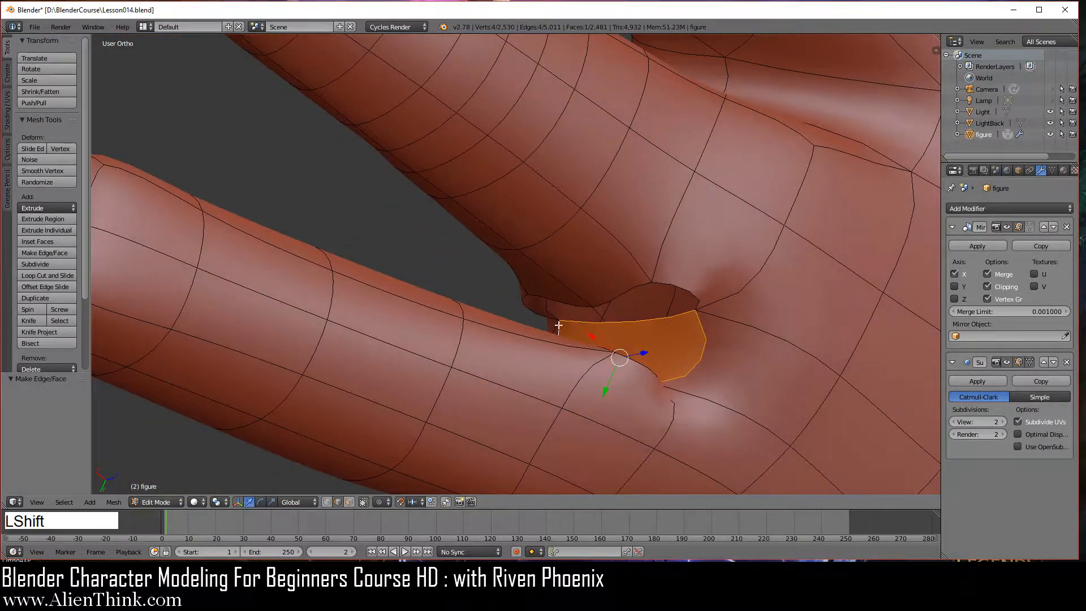
middle_click_drag(568, 347, 388, 204, "shift")
right_click(499, 237, "alt")
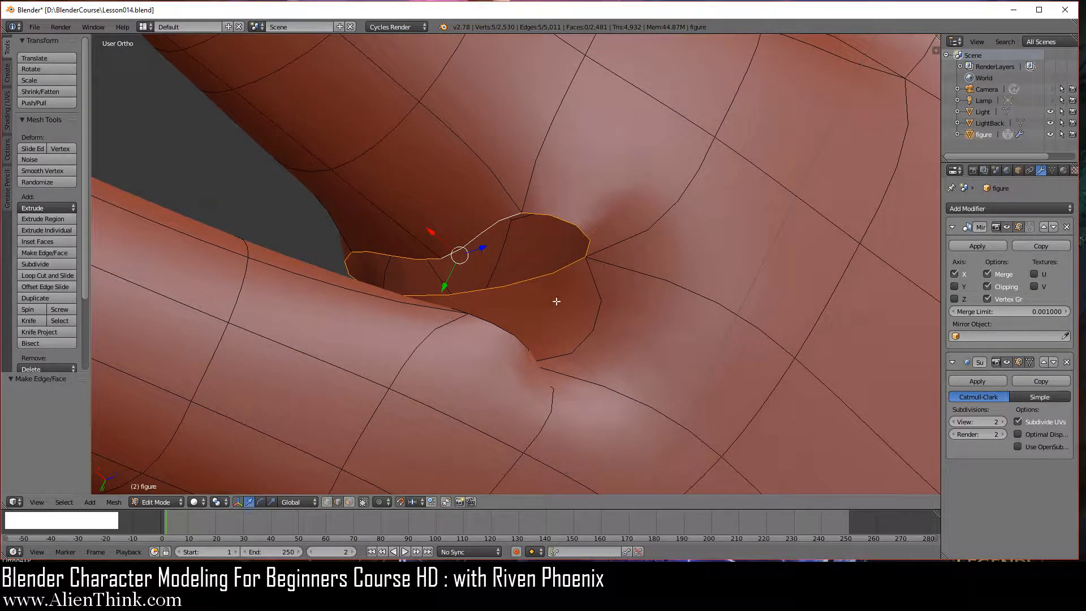
key("f")
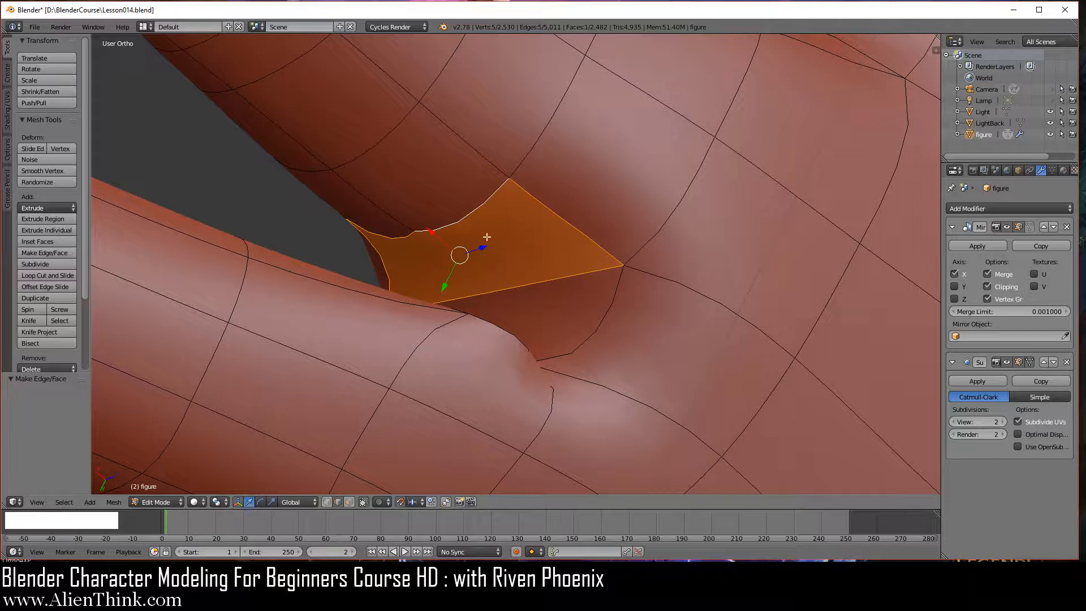
middle_click_drag(487, 237, 469, 334)
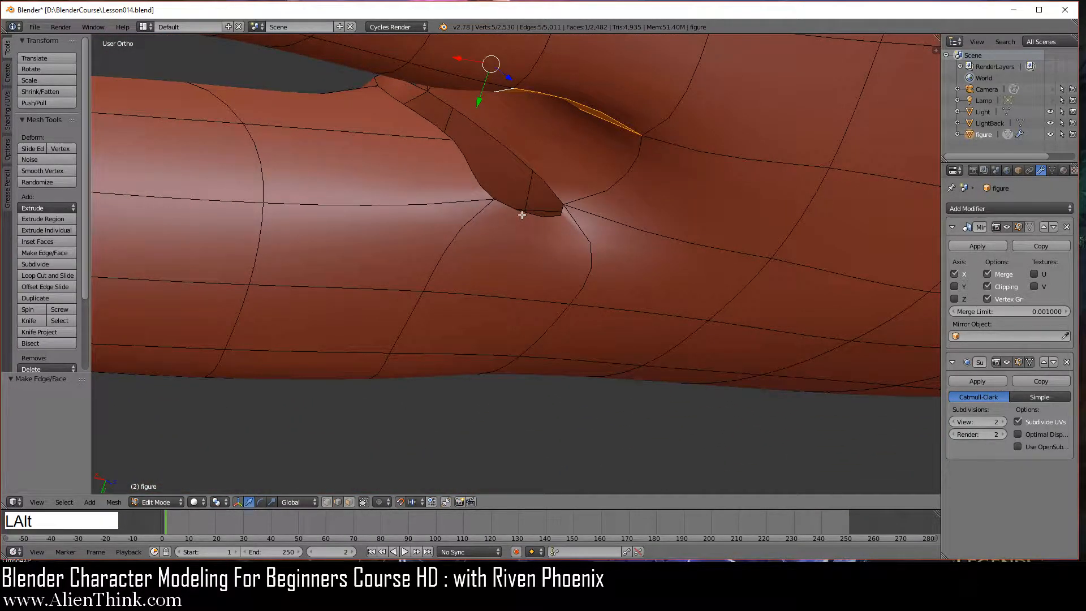
right_click(517, 213, "alt")
middle_click_drag(552, 286, 537, 271)
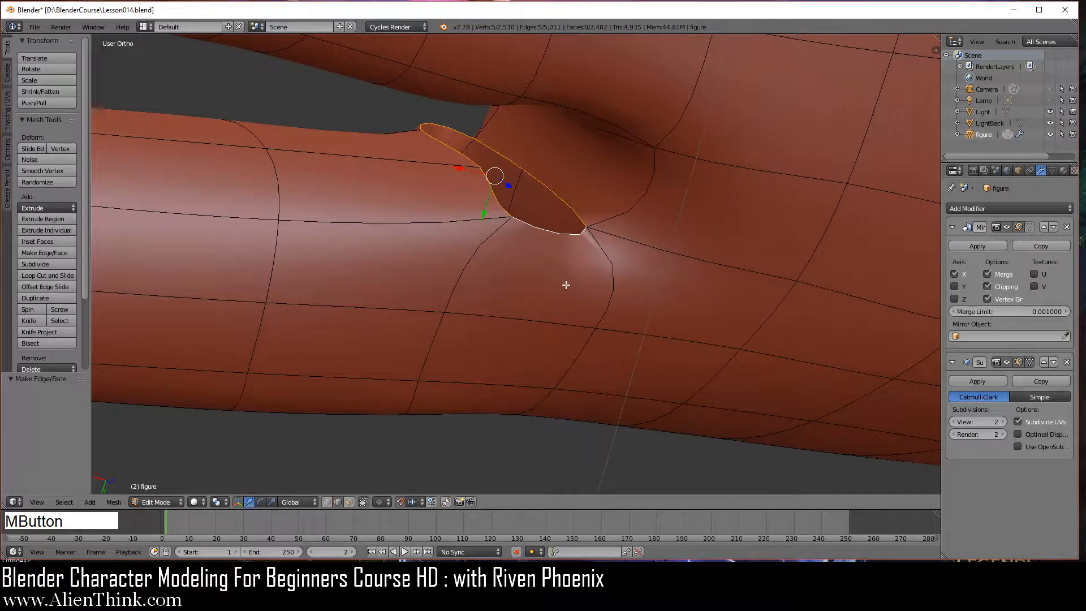
key("f")
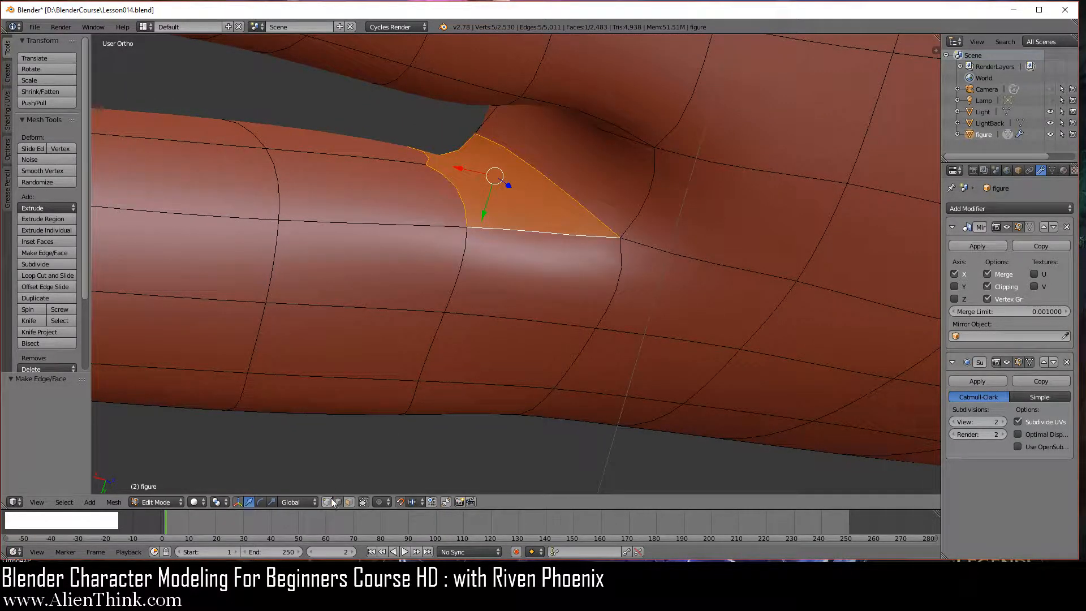
In vertex mode, connect the ring and little finger side vertices with an edge path across the webbing
left_click(328, 503)
right_click(432, 167)
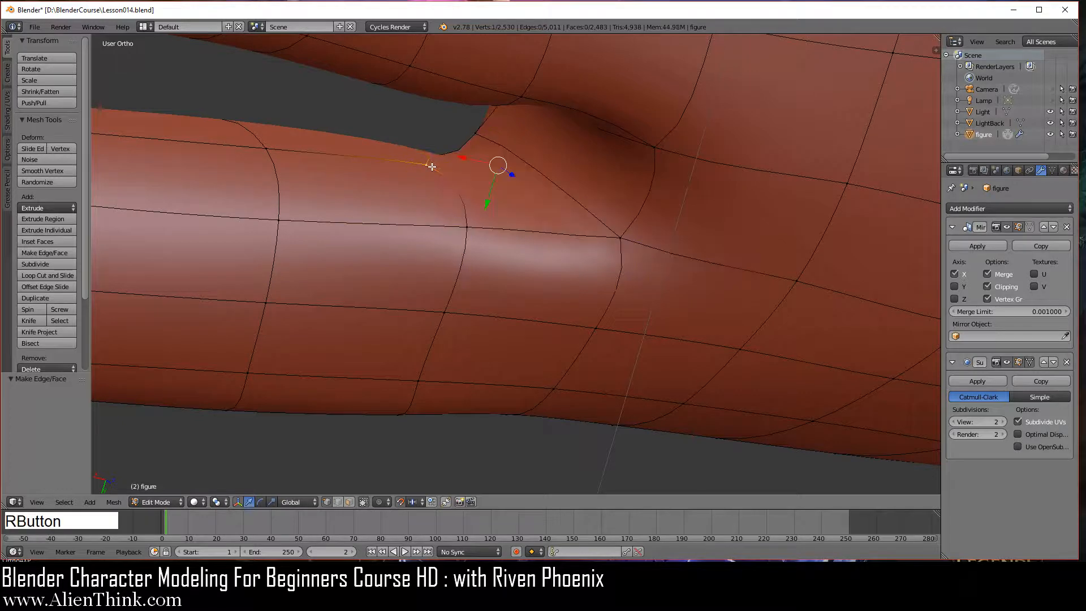
middle_click_drag(429, 311, 475, 318)
right_click(438, 234, "shift")
key("j")
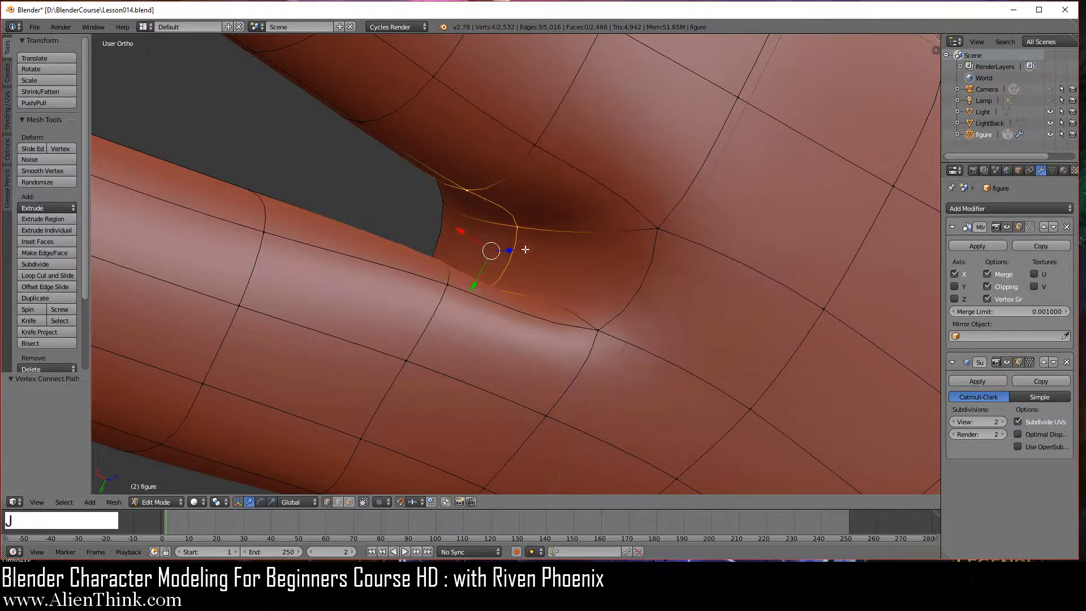
middle_click_drag(506, 281, 517, 163)
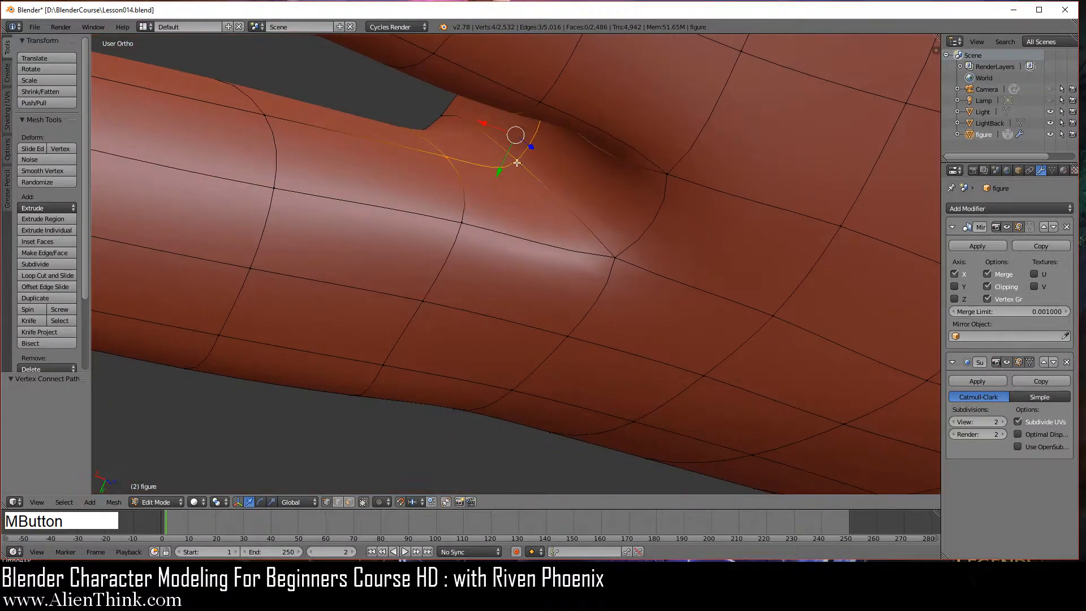
middle_click_drag(457, 264, 504, 211)
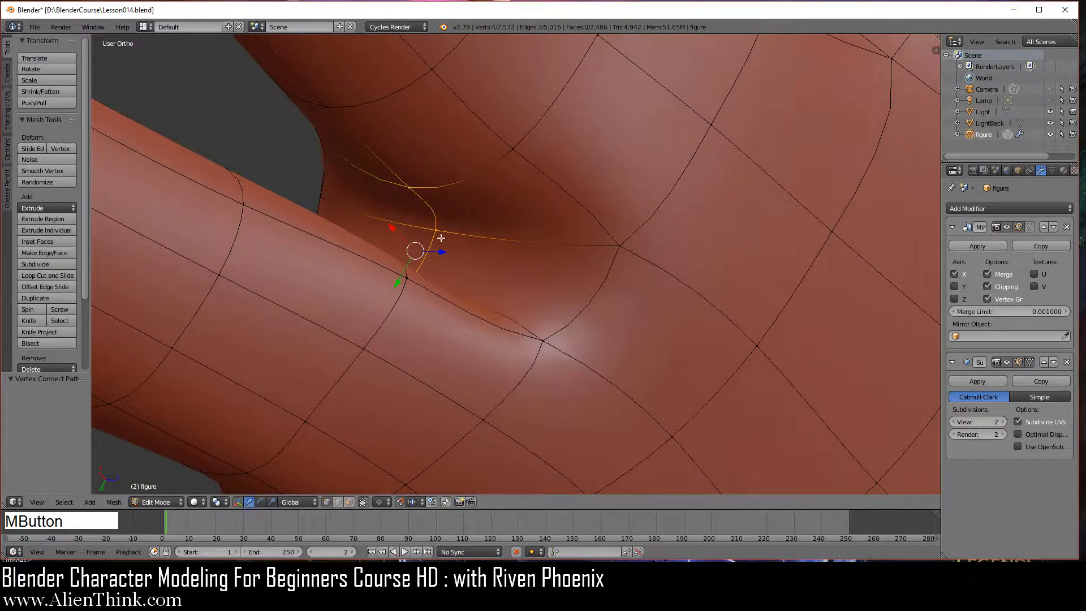
right_click(605, 240)
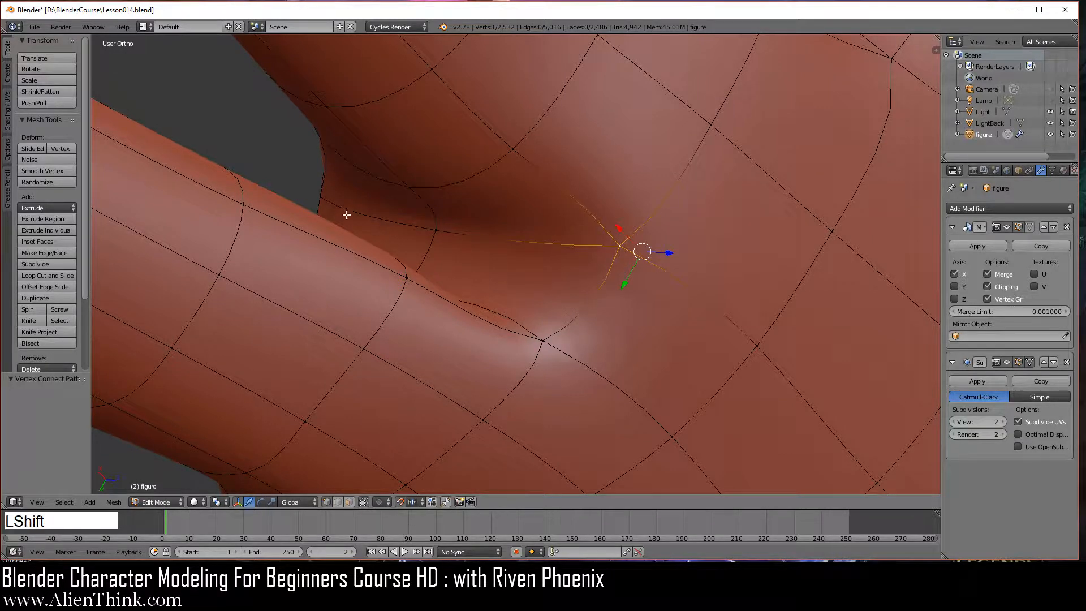
right_click(320, 199, "shift")
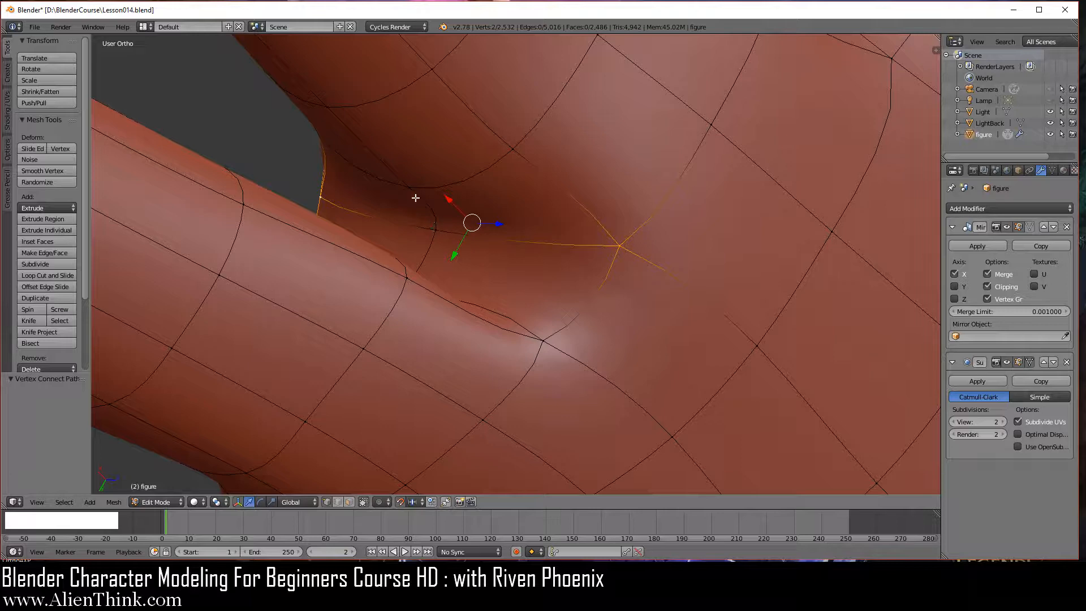
middle_click_drag(456, 235, 439, 281)
middle_click_drag(565, 230, 497, 216, "shift")
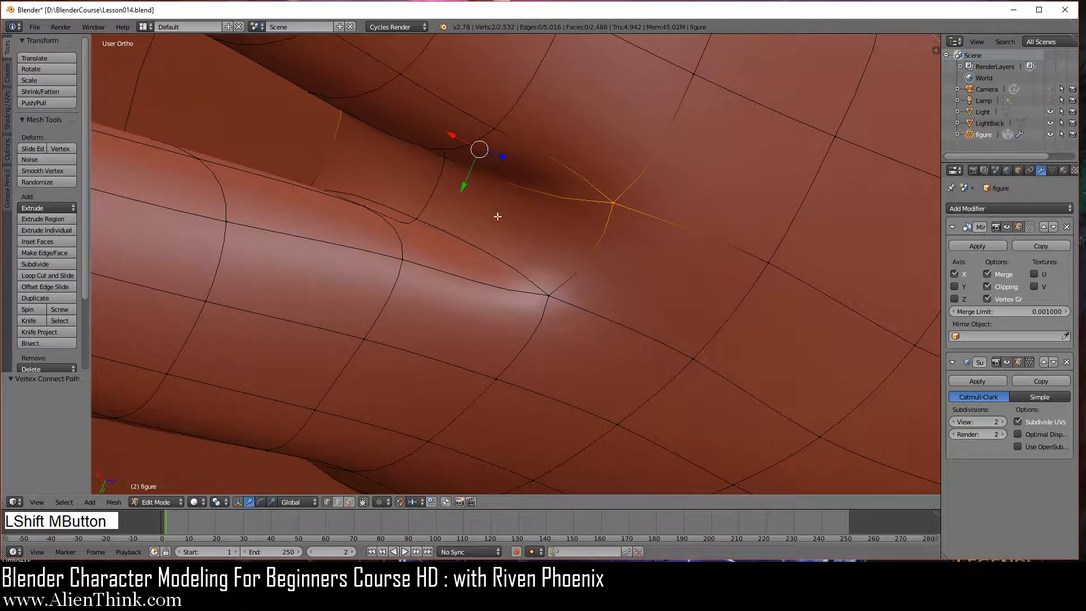
middle_click_drag(669, 339, 519, 298)
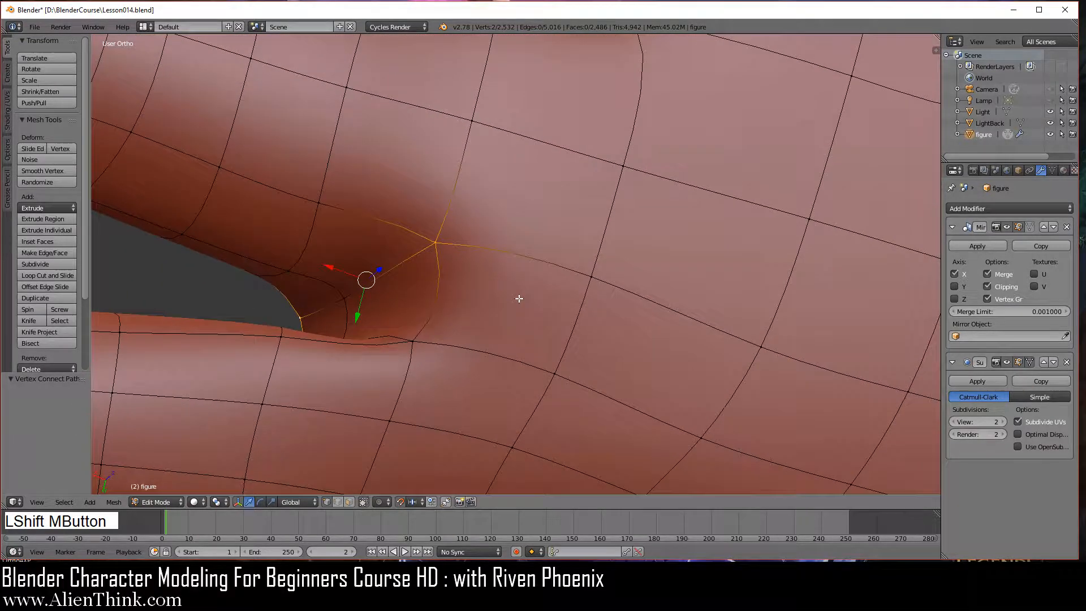
In edge mode, delete the crosswise edge at the palm end of the ring-little finger webbing
left_click(338, 502)
right_click(446, 280)
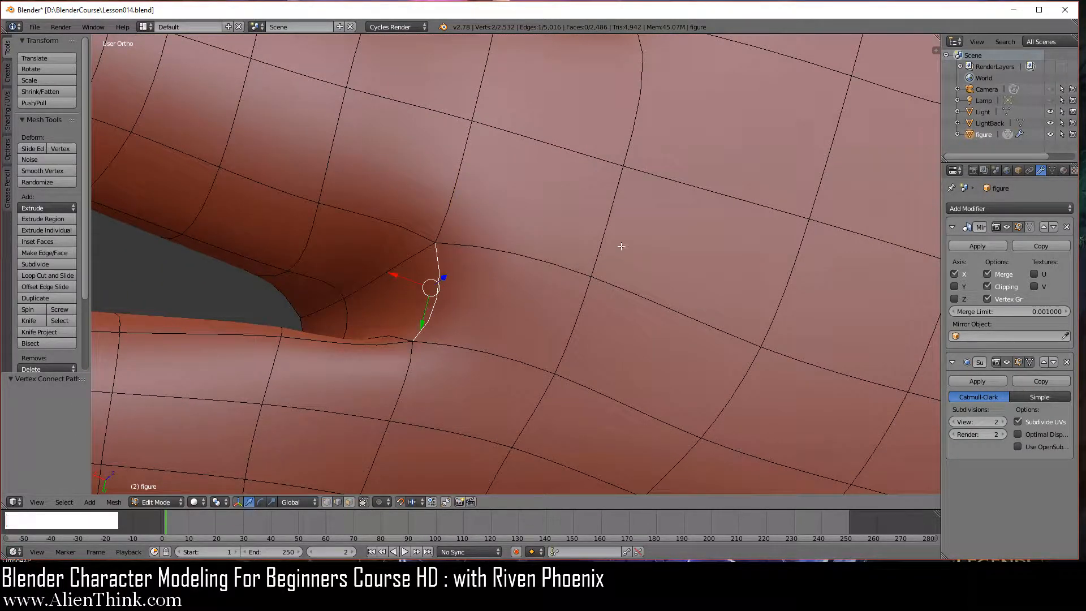
key("x")
left_click(647, 213)
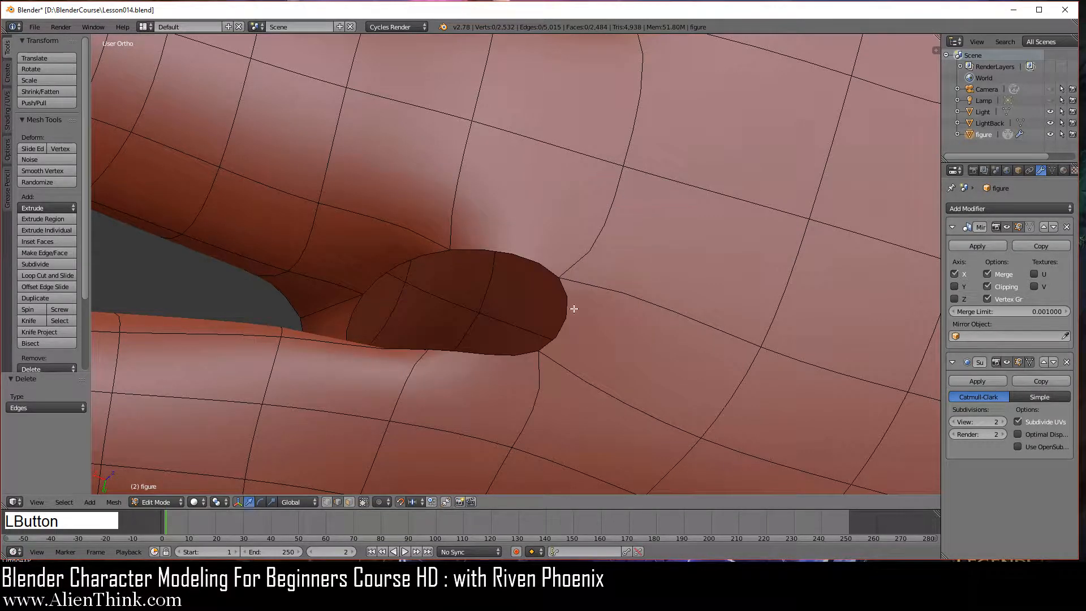
Bridge the reopened hole between the ring and little fingers with a face between its two end edges
right_click(565, 304)
mouse_move(509, 245)
middle_mouse_down()
mouse_move(514, 291)
mouse_move(492, 282)
mouse_move(508, 257)
middle_mouse_up()
right_click(347, 257, "shift")
key("f")
Fill the two openings beside the rebuilt ring-little webbing face and clear the selection
right_click(508, 256, "alt")
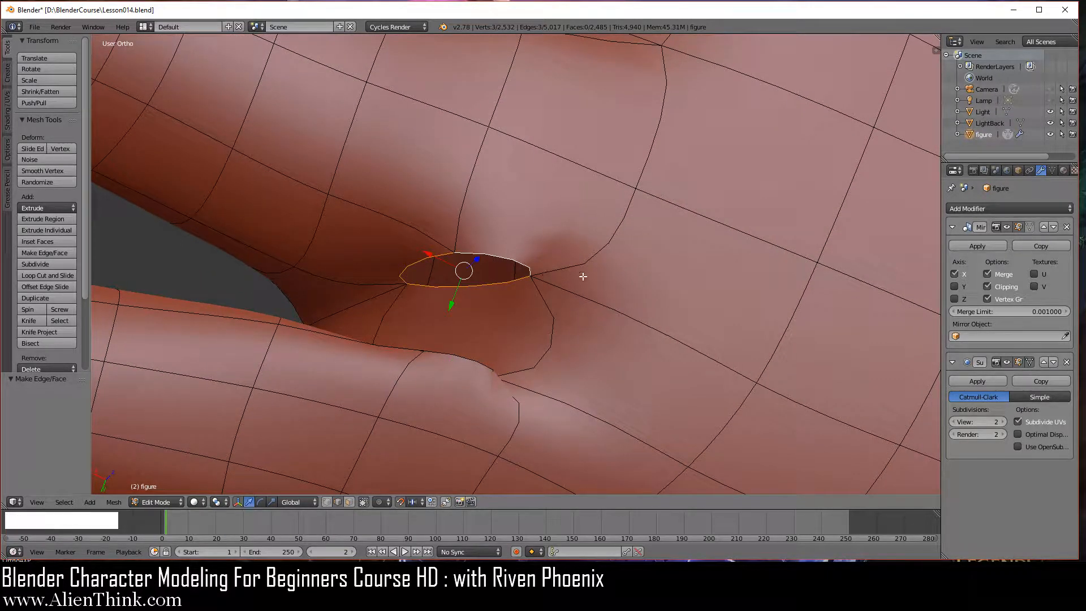
key("f")
middle_click_drag(634, 319, 545, 304)
right_click(484, 303, "alt")
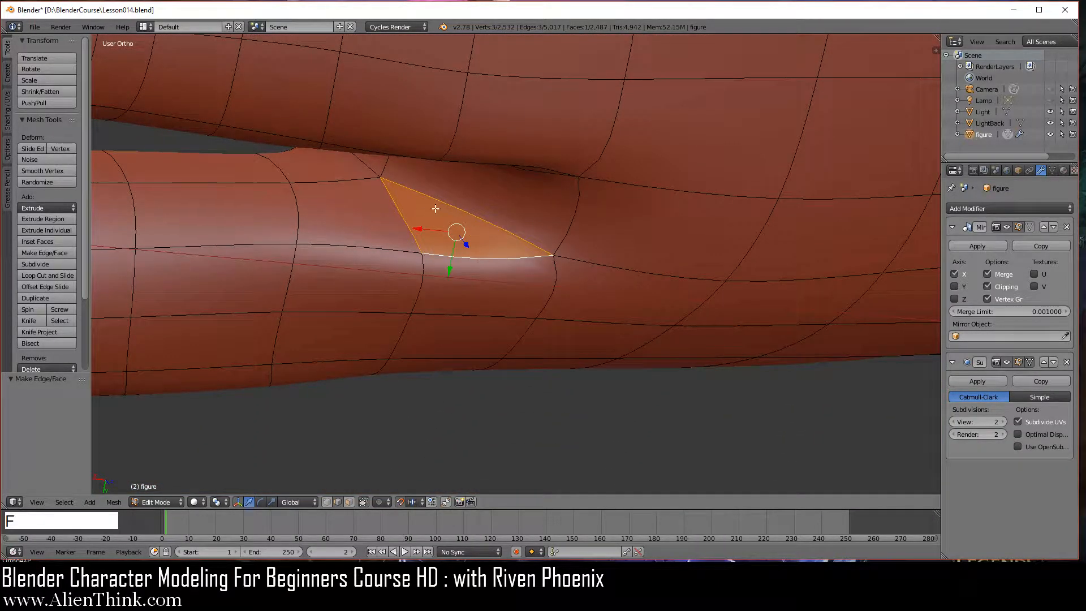
middle_click_drag(446, 245, 465, 300)
key("a")
Examine the reworked finger webbing and hand topology from the back of the hand and the palm
scroll(548, 305, "down", 2)
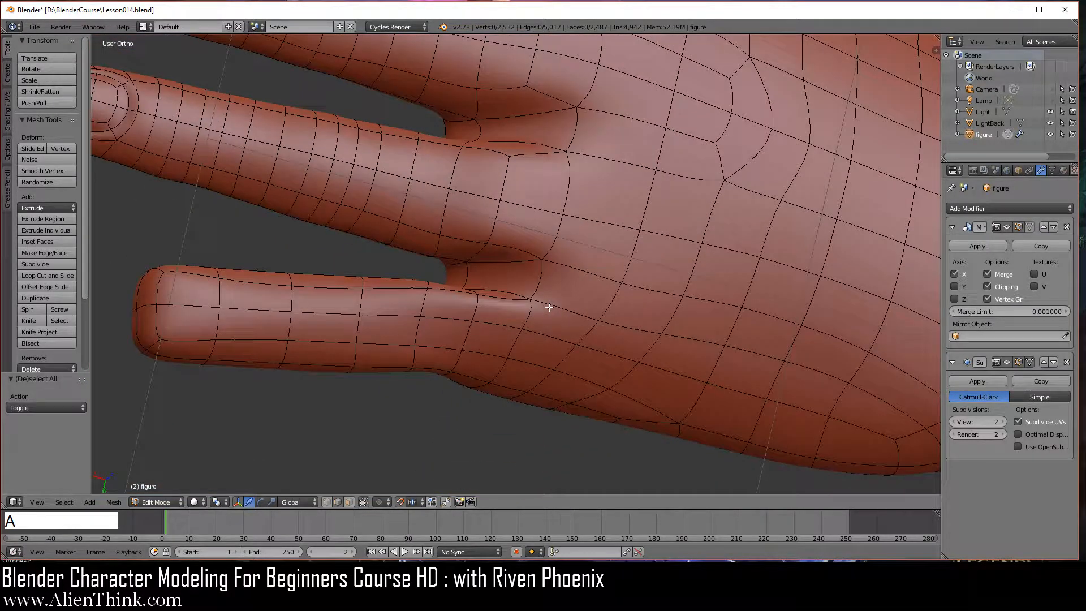
key("KP_7")
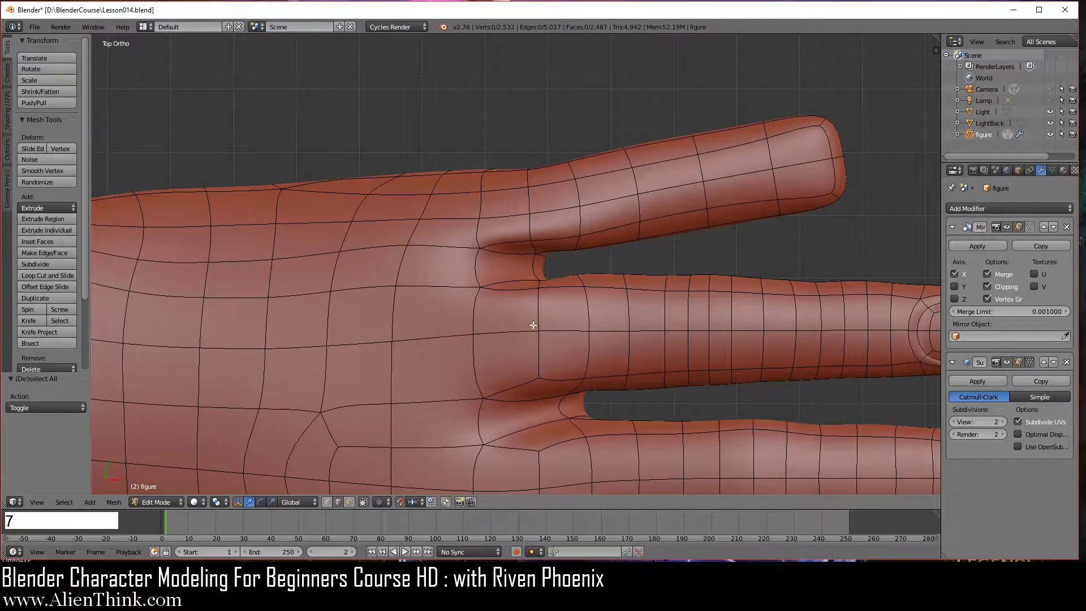
scroll(533, 325, "down", 1)
key("KP_9")
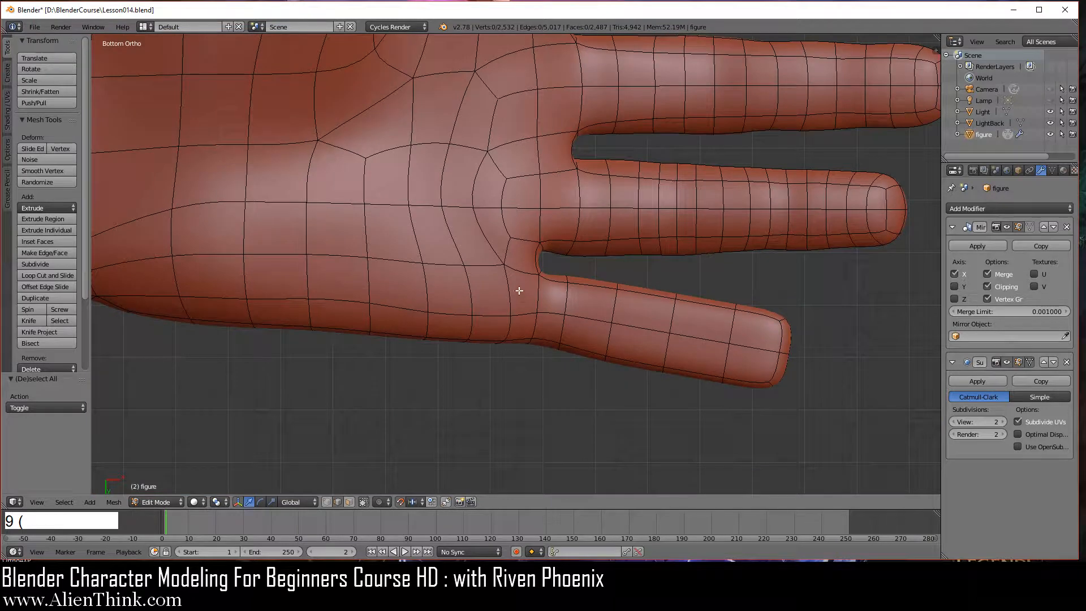
middle_click_drag(519, 290, 552, 368, "shift")
key("KP_6")
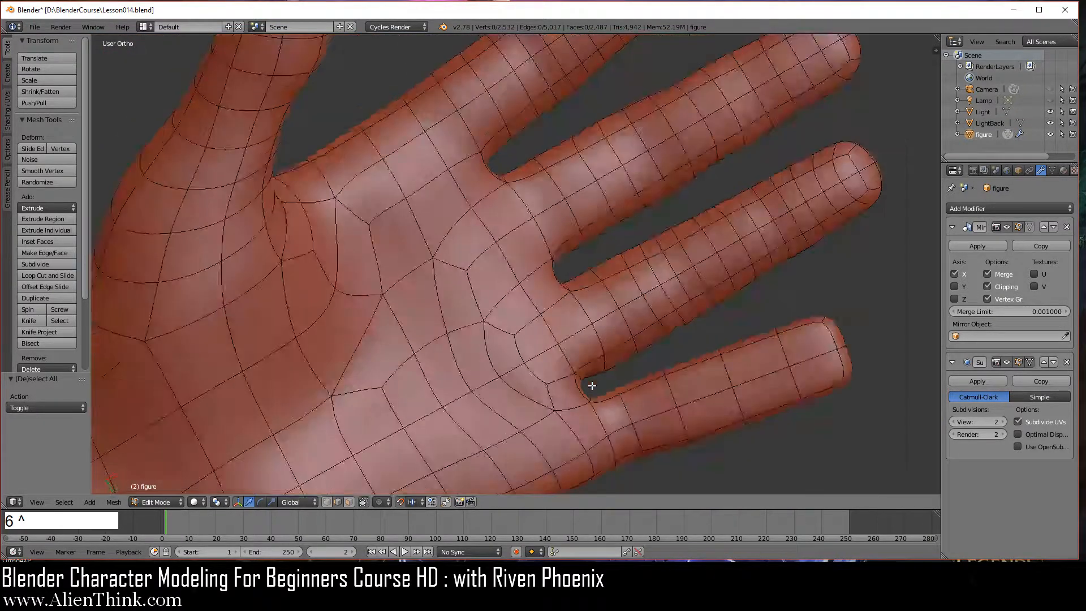
key("KP_6")
key("KP_6")
key("KP_6")
key("KP_6")
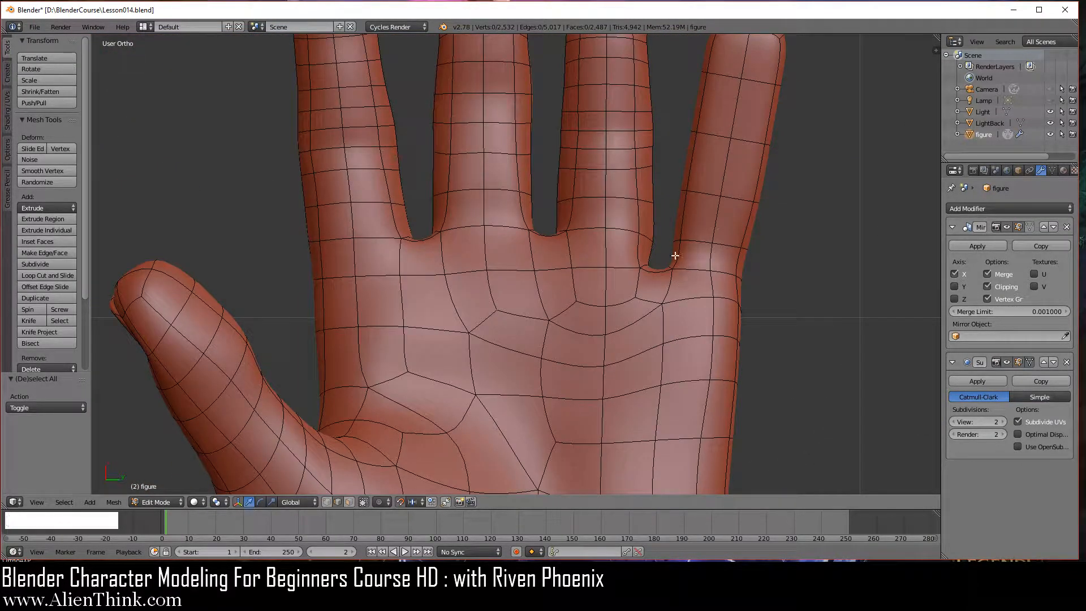
scroll(532, 280, "down", 2)
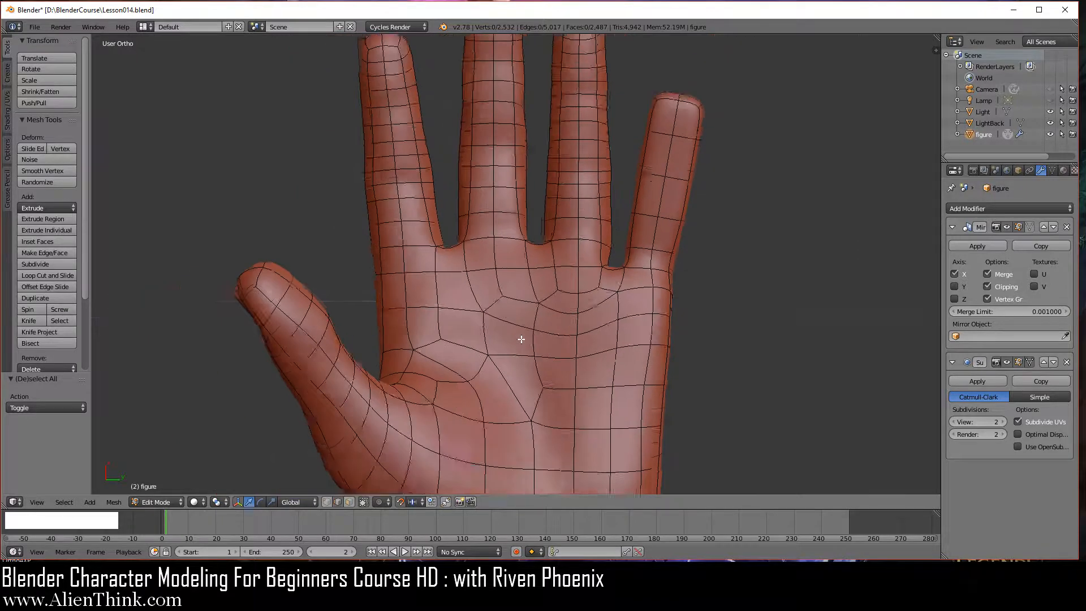
middle_click_drag(521, 338, 495, 289, "shift")
scroll(495, 288, "up", 1)
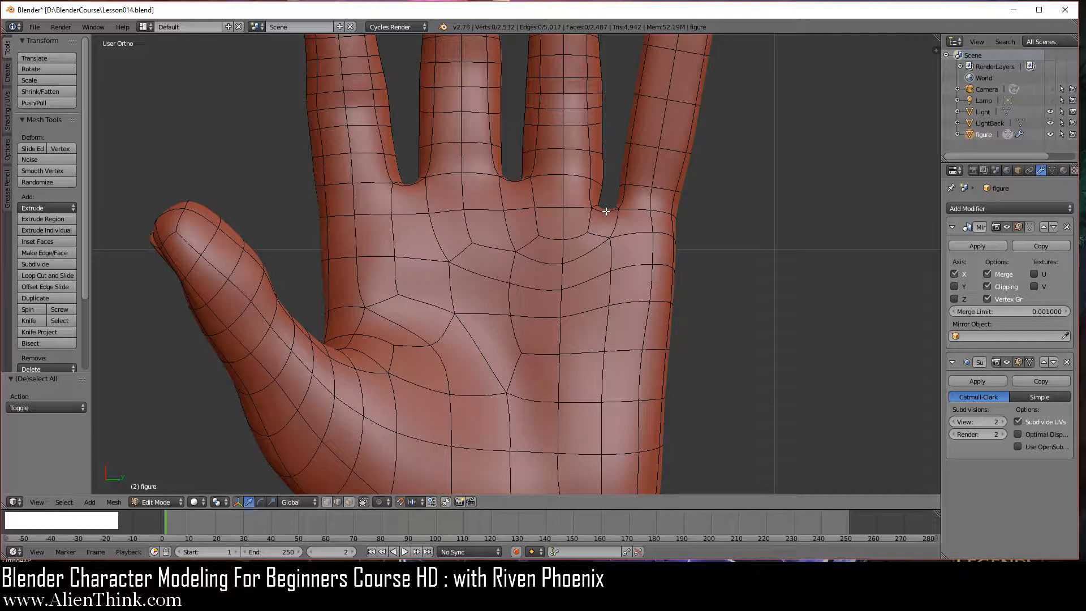
scroll(594, 278, "down", 3)
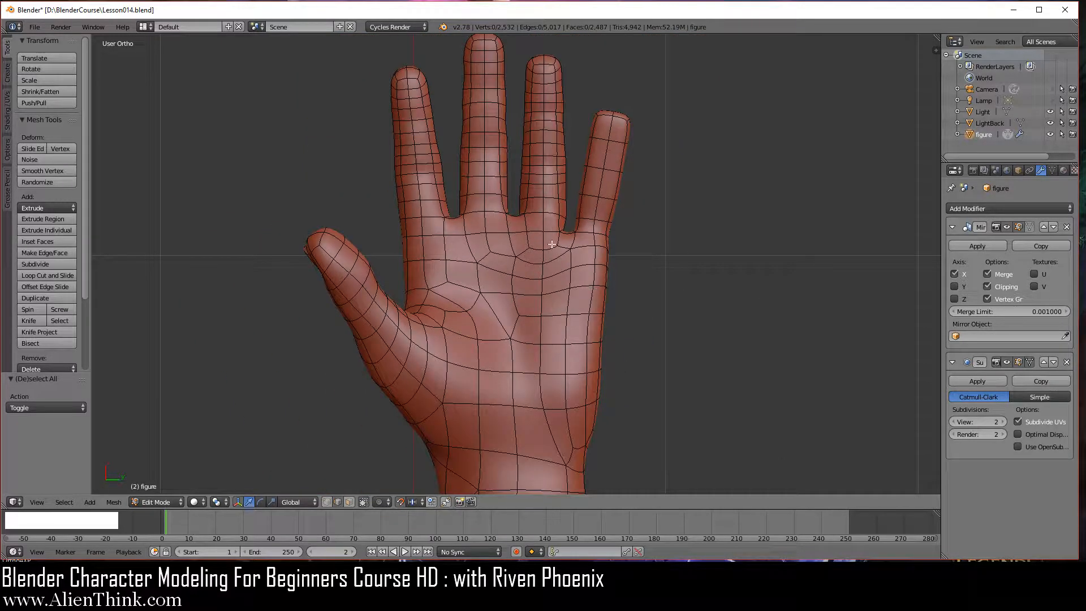
scroll(591, 278, "up", 3)
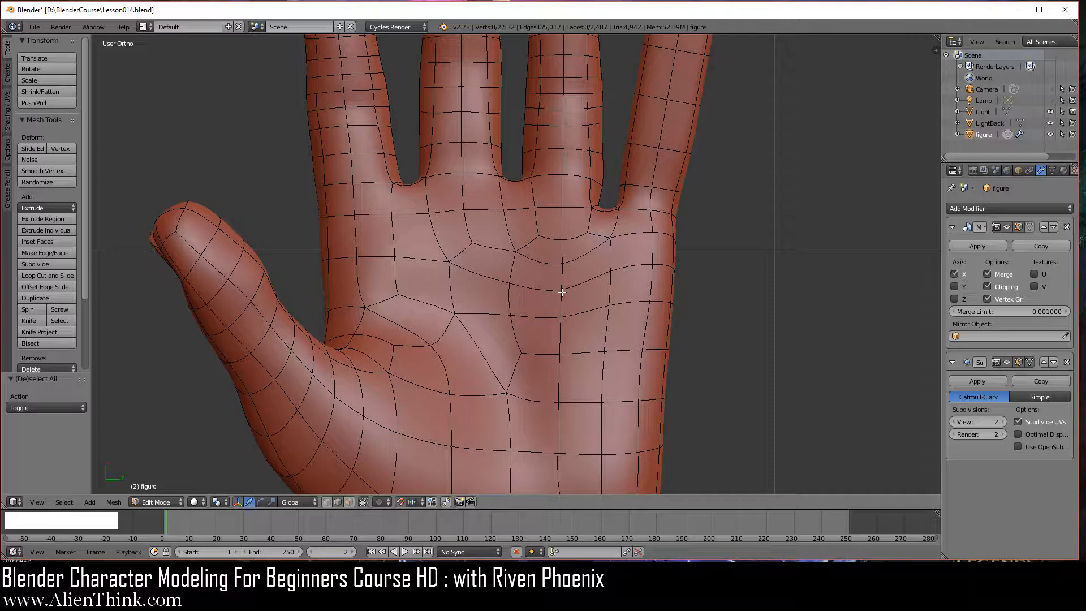
In face mode, smooth the webbing face between the ring and little fingers and move it -0.040 along X
key("KP_7")
scroll(531, 251, "up", 2)
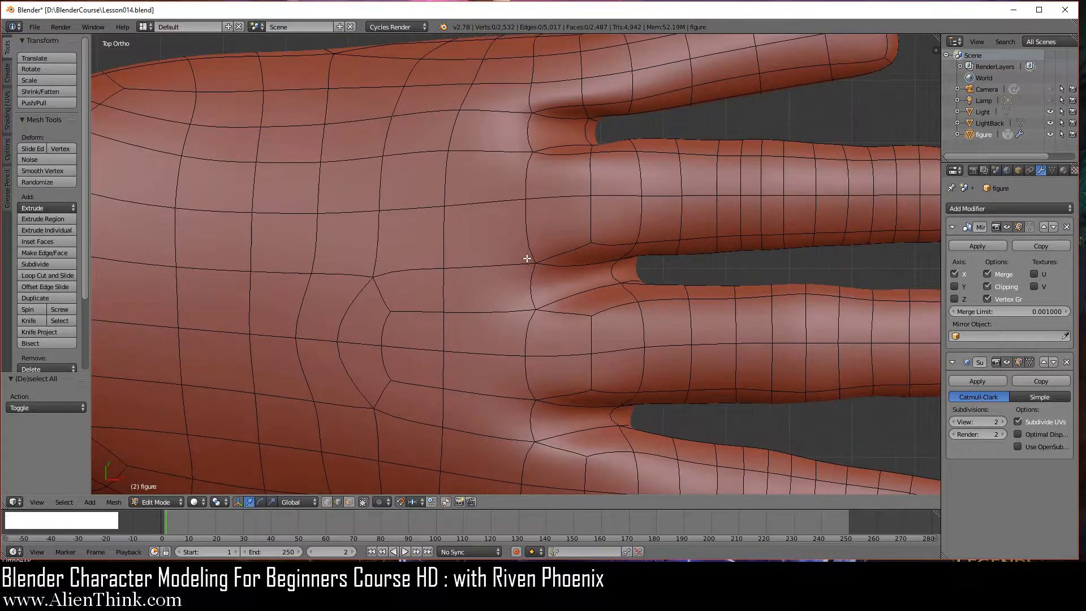
middle_click_drag(528, 254, 478, 201, "shift")
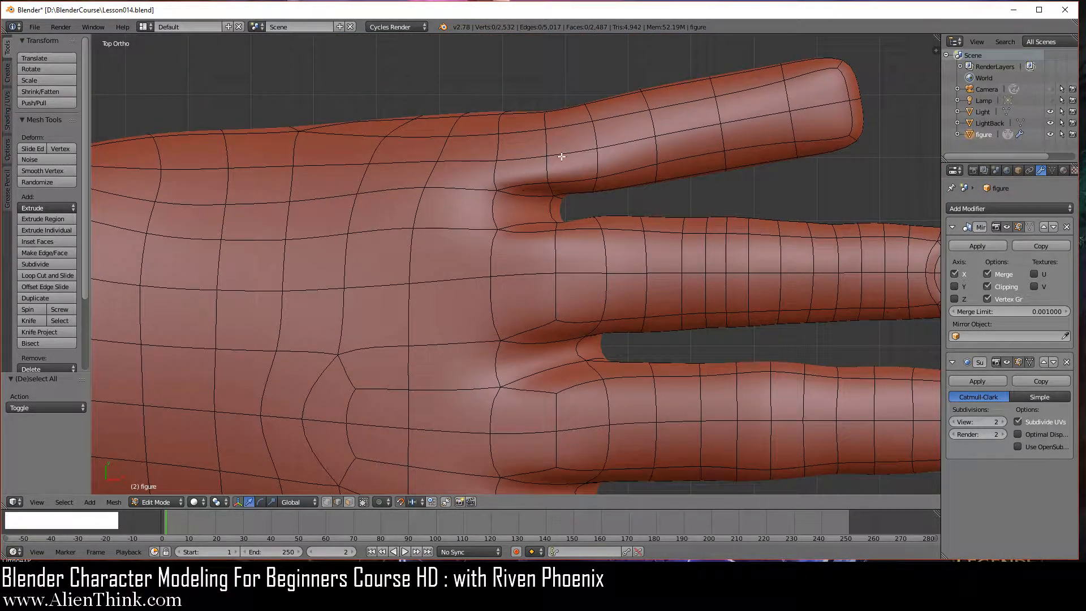
left_click(349, 501)
scroll(559, 256, "up", 1)
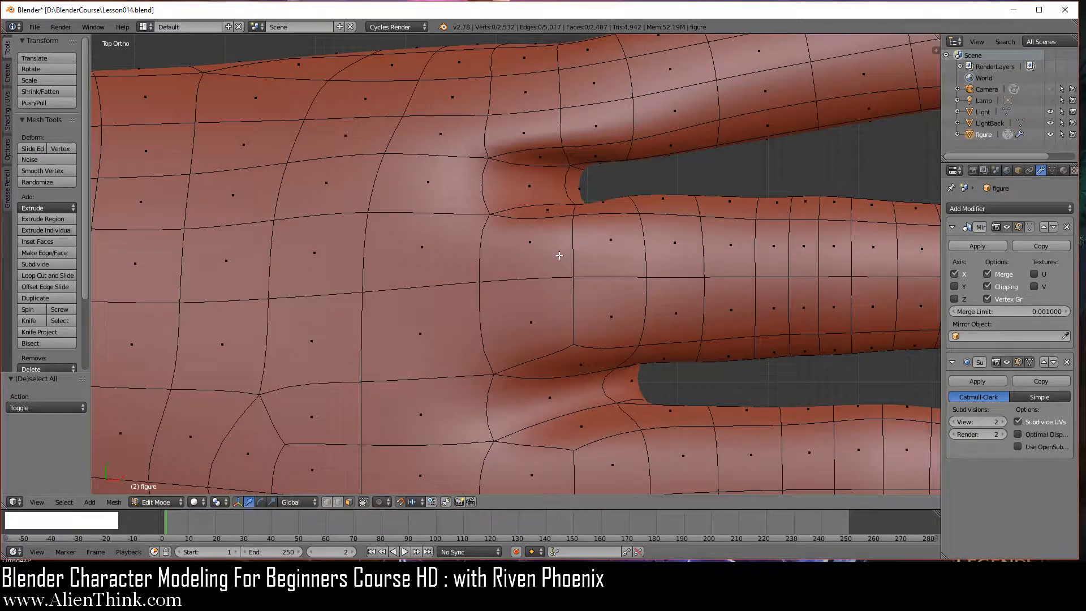
right_click(528, 180)
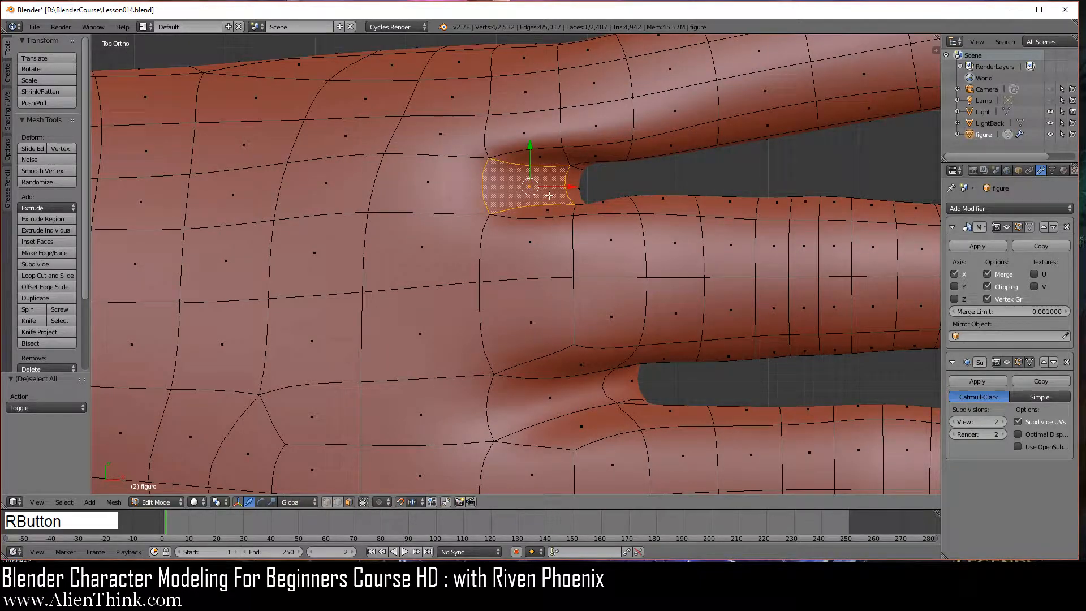
key("w")
left_click(741, 168)
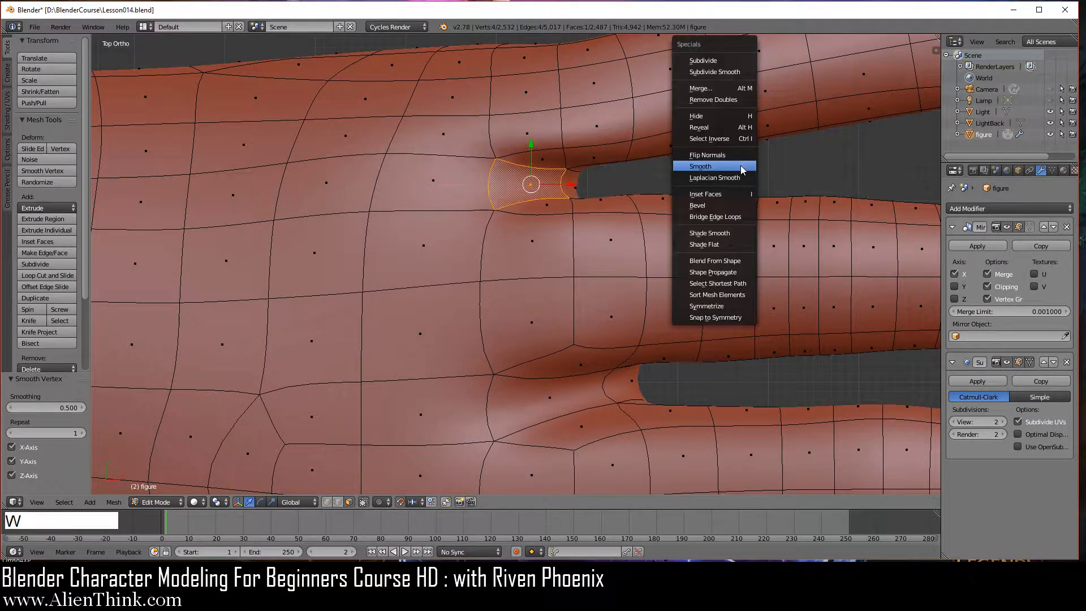
scroll(523, 183, "up", 2)
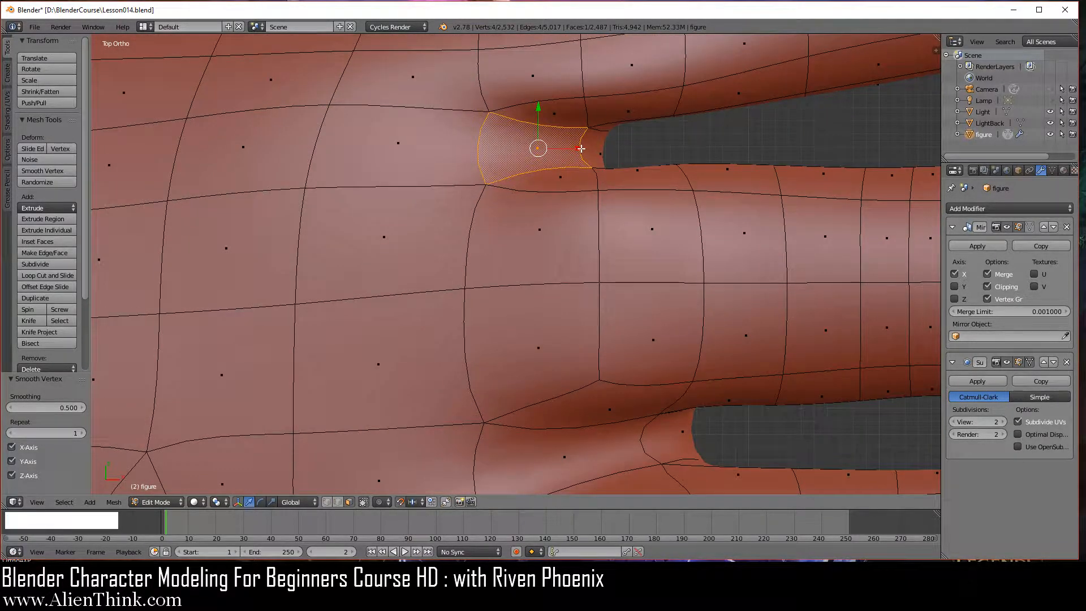
left_click_drag(579, 148, 534, 150)
Move the little finger's inner side face beside the webbing -0.020 along Y and smooth it
middle_click_drag(532, 231, 529, 202)
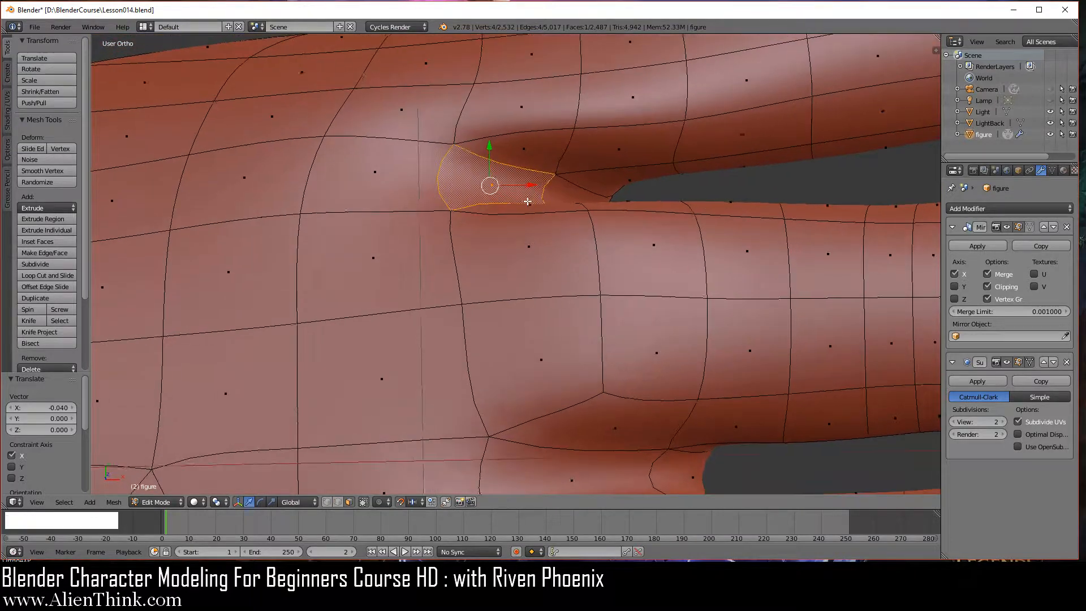
right_click(606, 178)
key("KP_7")
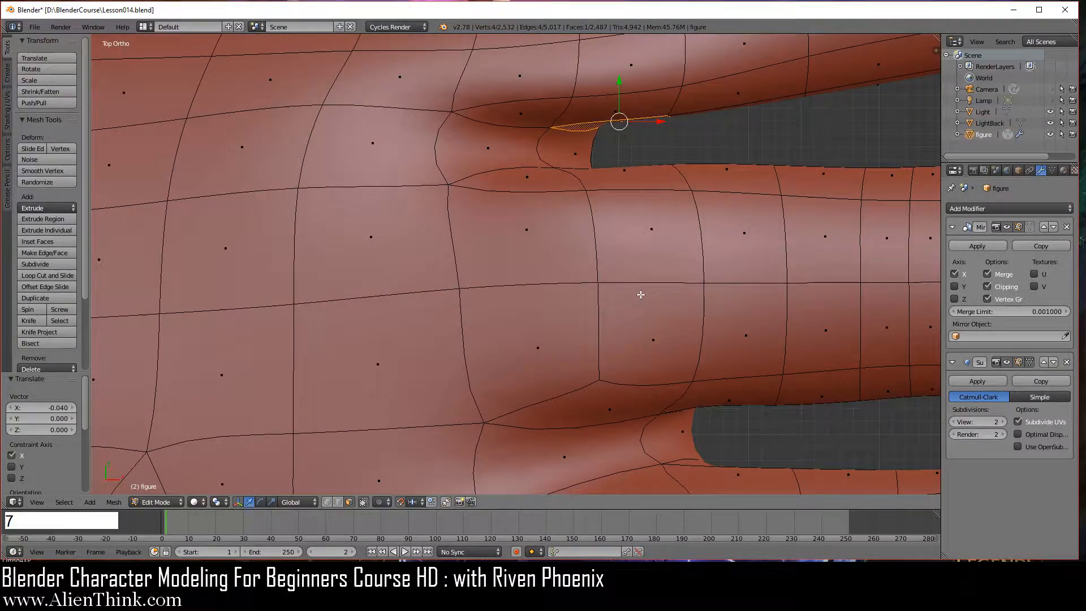
middle_click_drag(629, 241, 589, 348, "shift")
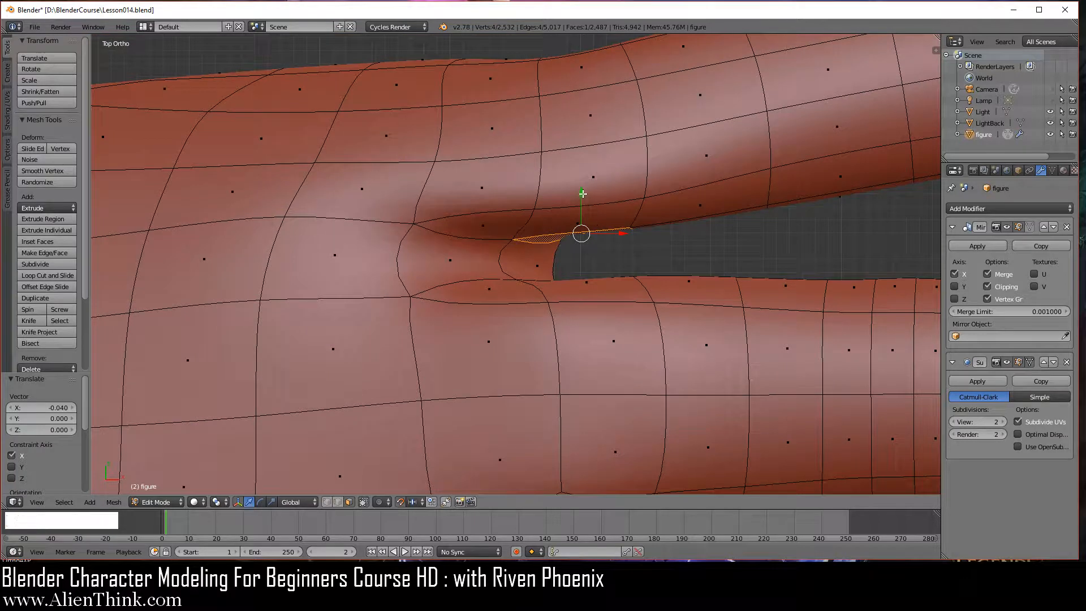
left_click(581, 196)
left_click_drag(582, 196, 583, 225)
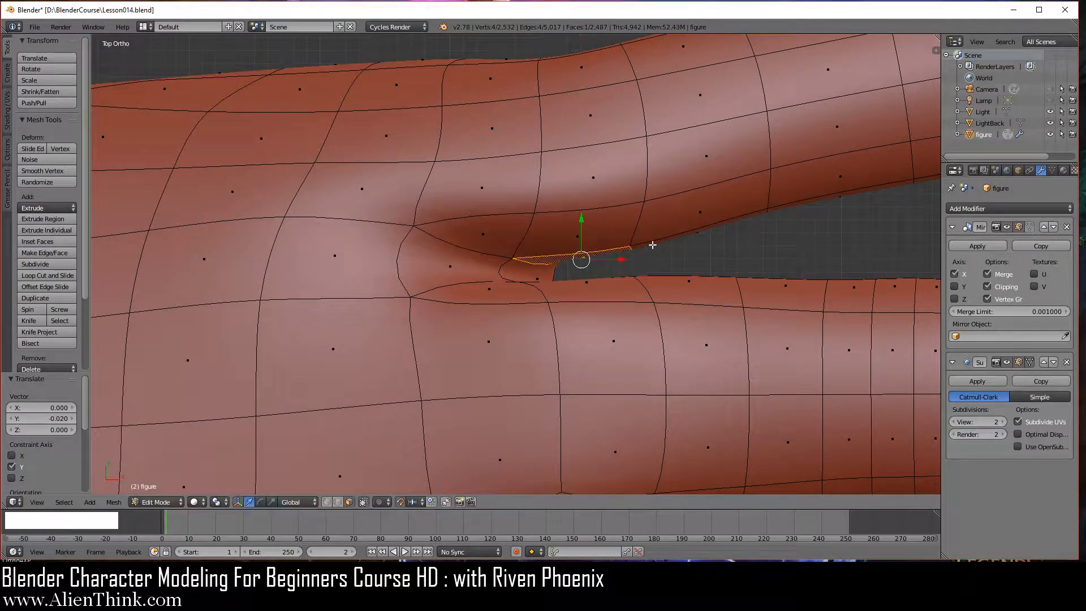
key("w")
left_click(759, 231)
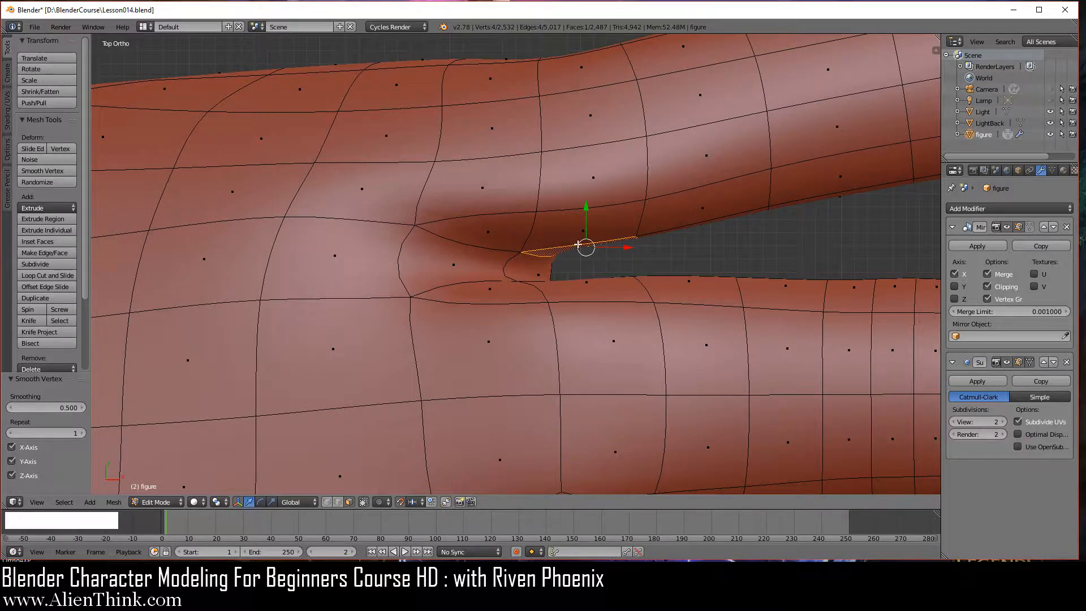
Move the ring finger's side face facing the little finger 0.020 along Y and smooth it
middle_click_drag(577, 245, 575, 285)
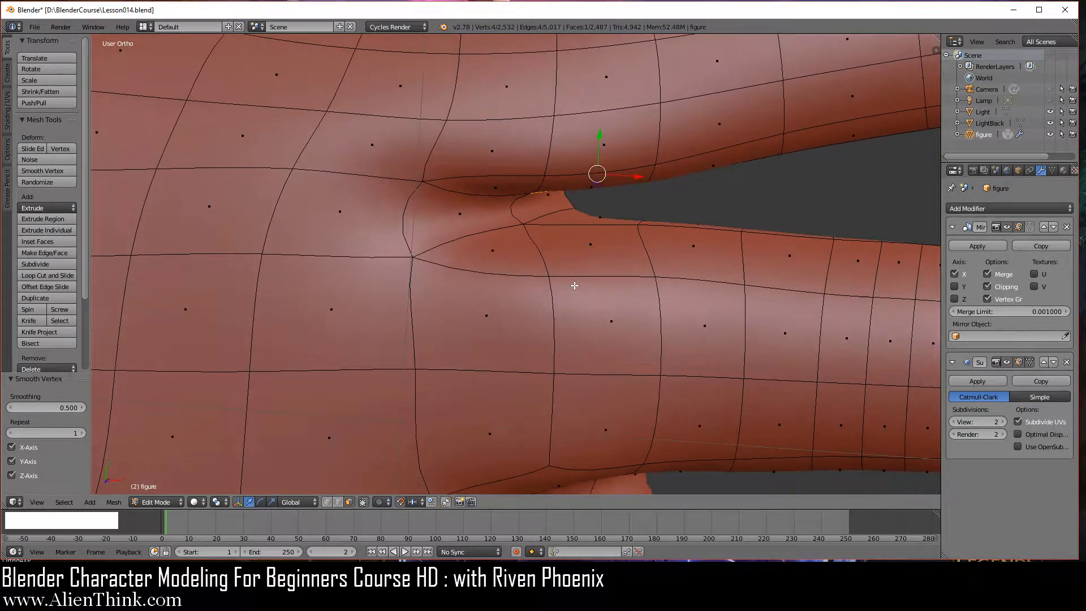
right_click(583, 220)
middle_click_drag(561, 241, 563, 259)
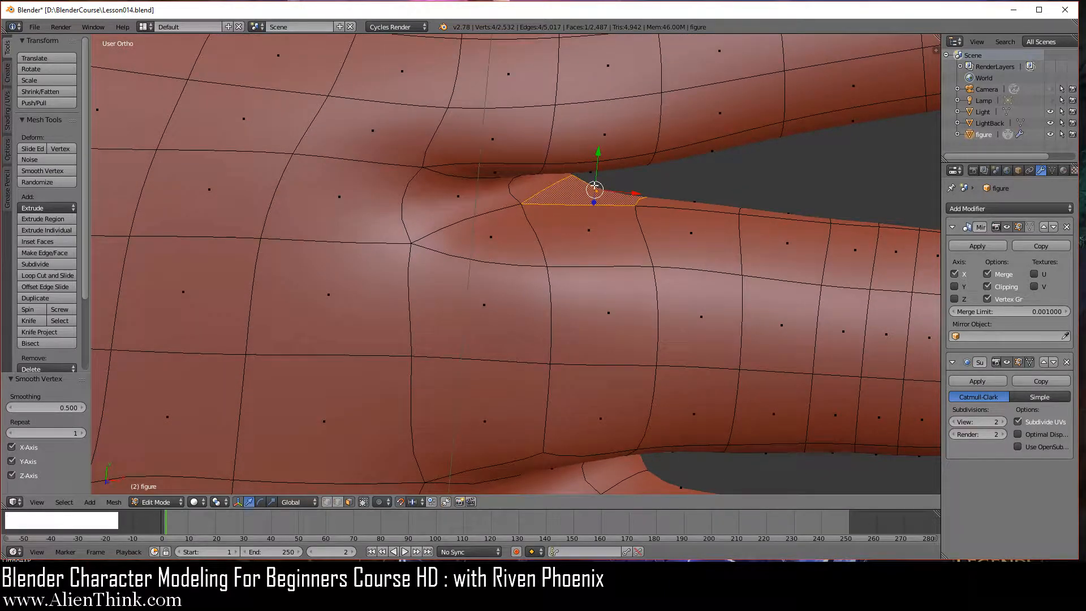
key("KP_7")
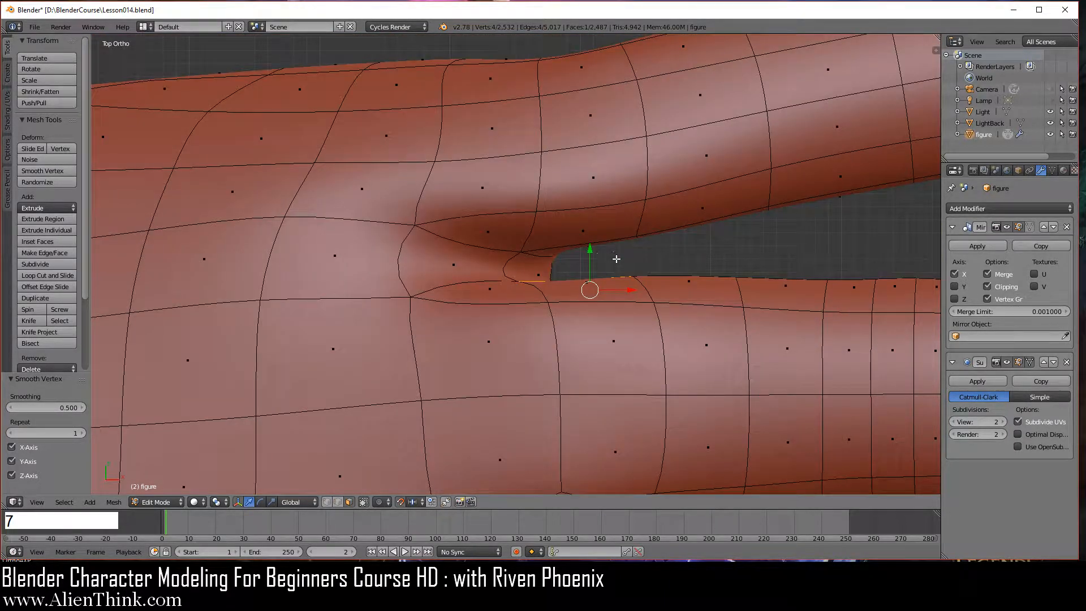
left_click_drag(590, 247, 587, 229)
key("w")
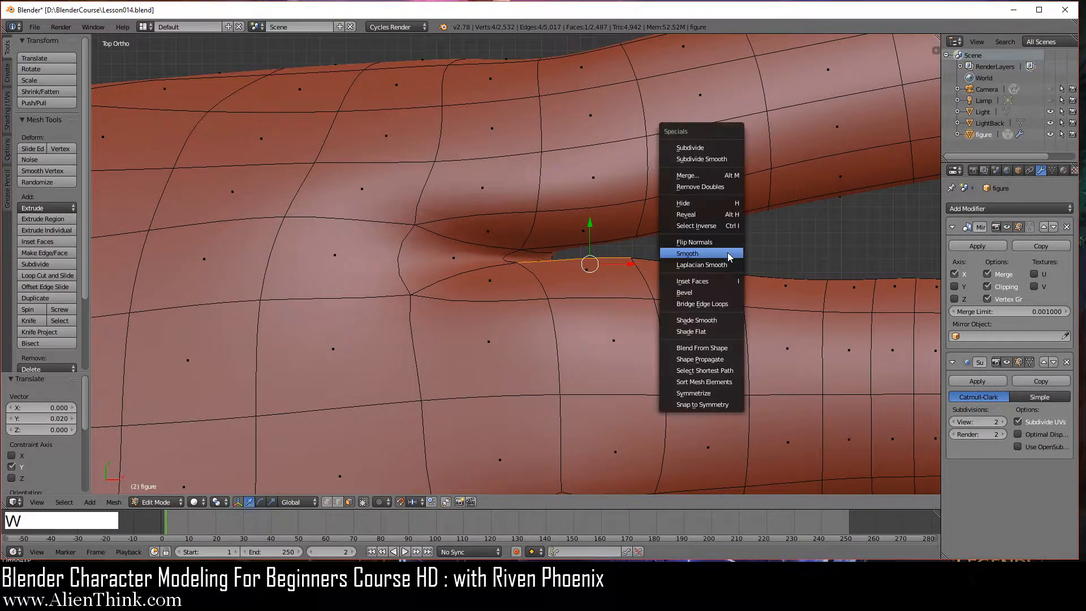
left_click(728, 252)
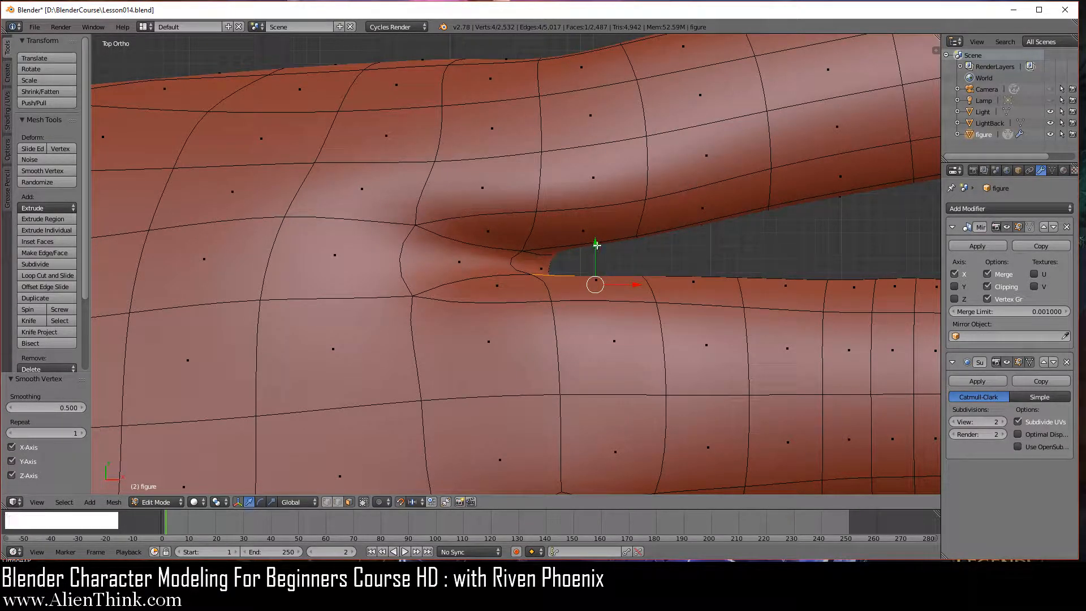
Shift the same ring finger side face another 0.010 along Y and smooth it again
left_click_drag(596, 238, 594, 236)
key("w")
left_click(756, 242)
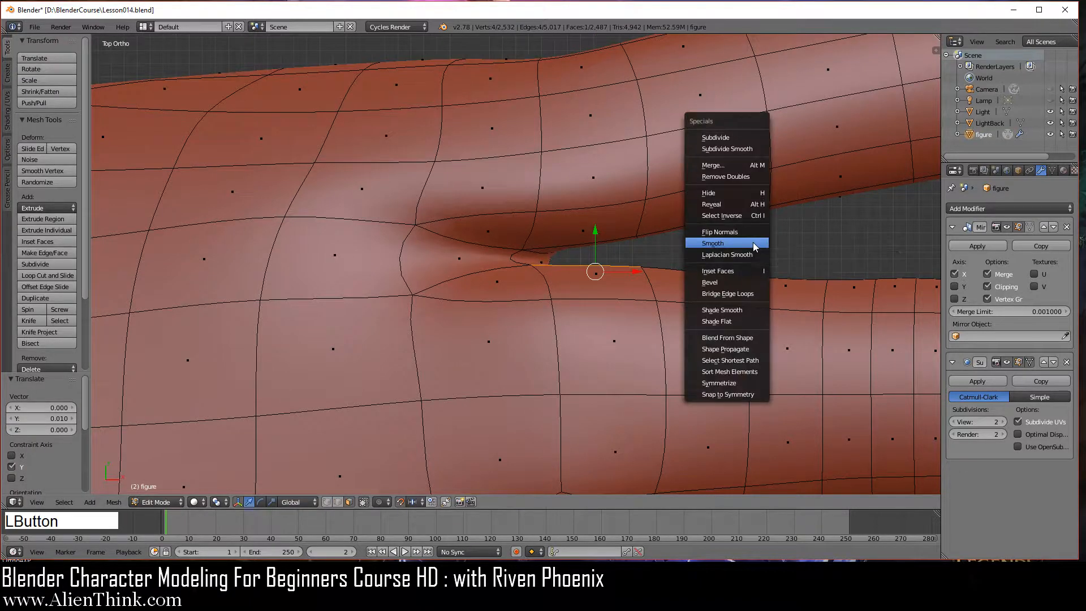
Move the small webbing face deep between the ring and little fingers 0.020 along X and smooth it
right_click(542, 266)
scroll(574, 311, "up", 2)
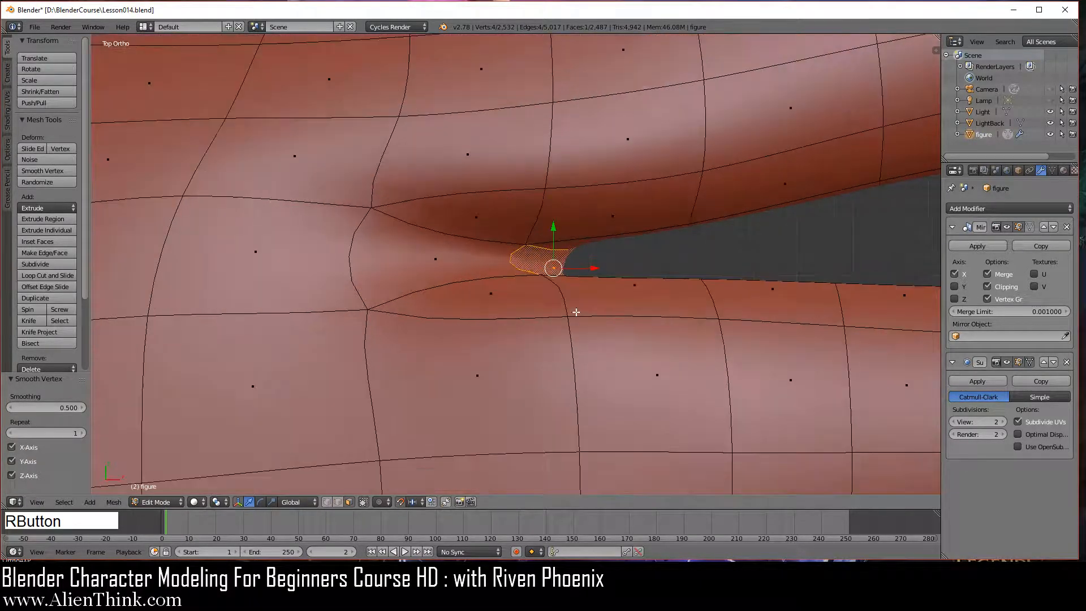
left_click(593, 269)
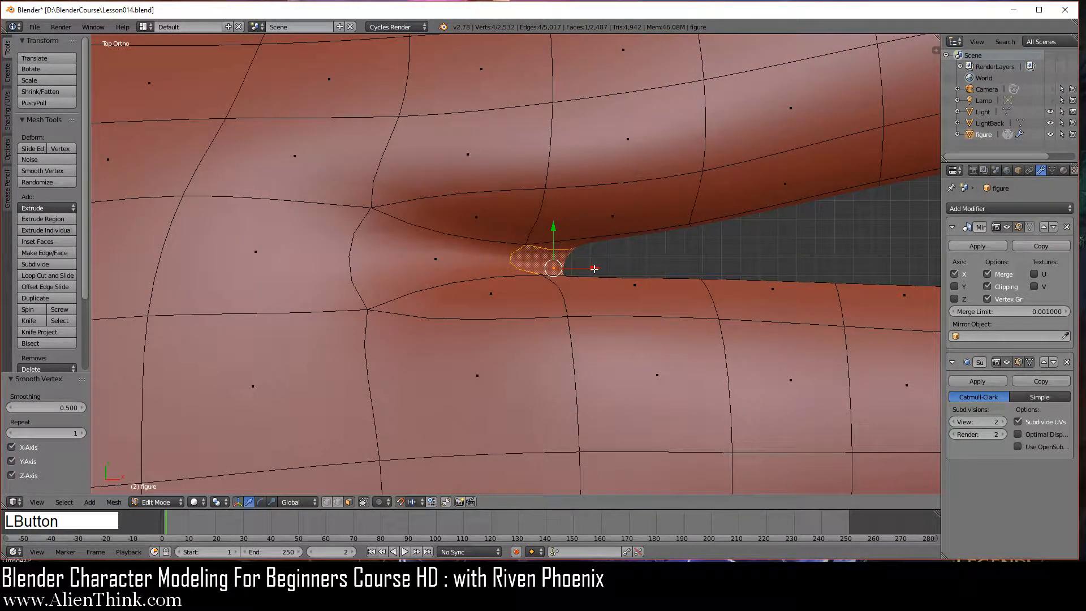
left_click_drag(594, 268, 659, 262)
key("w")
left_click(691, 262)
key("w")
left_click(707, 249)
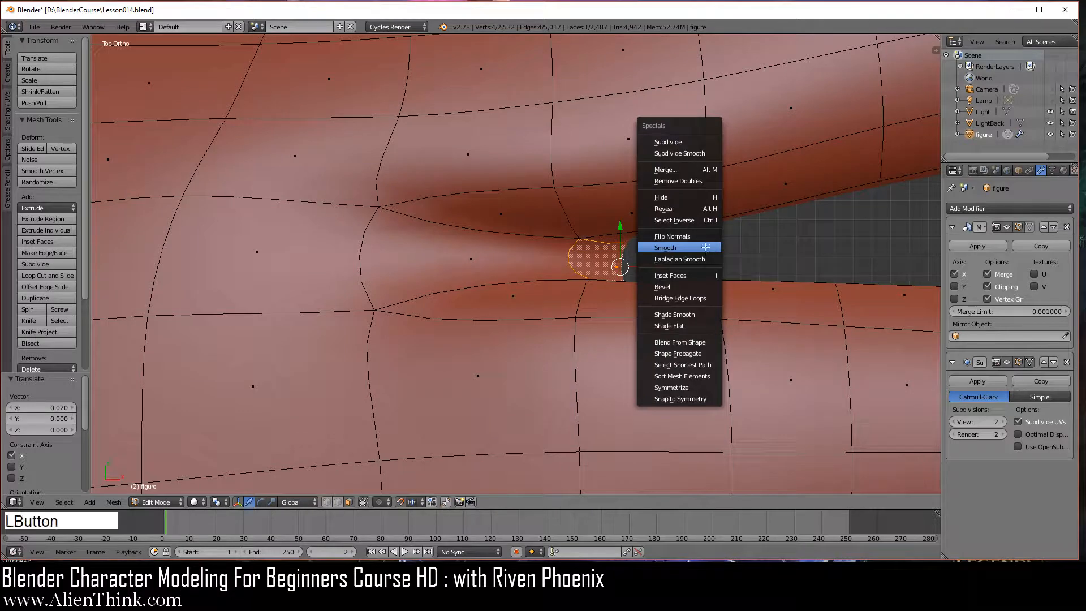
Lower the back-of-hand face just behind the ring-little webbing slightly along Z and clear the selection
scroll(625, 313, "down", 5)
right_click(421, 260)
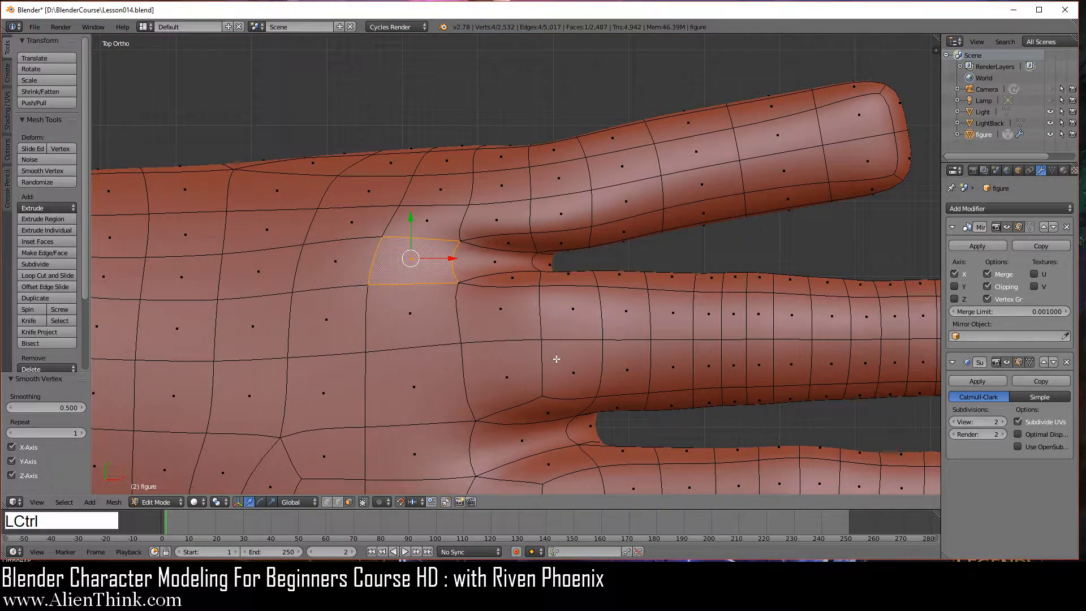
key("ctrl+KP_1")
middle_click_drag(597, 366, 527, 278, "shift")
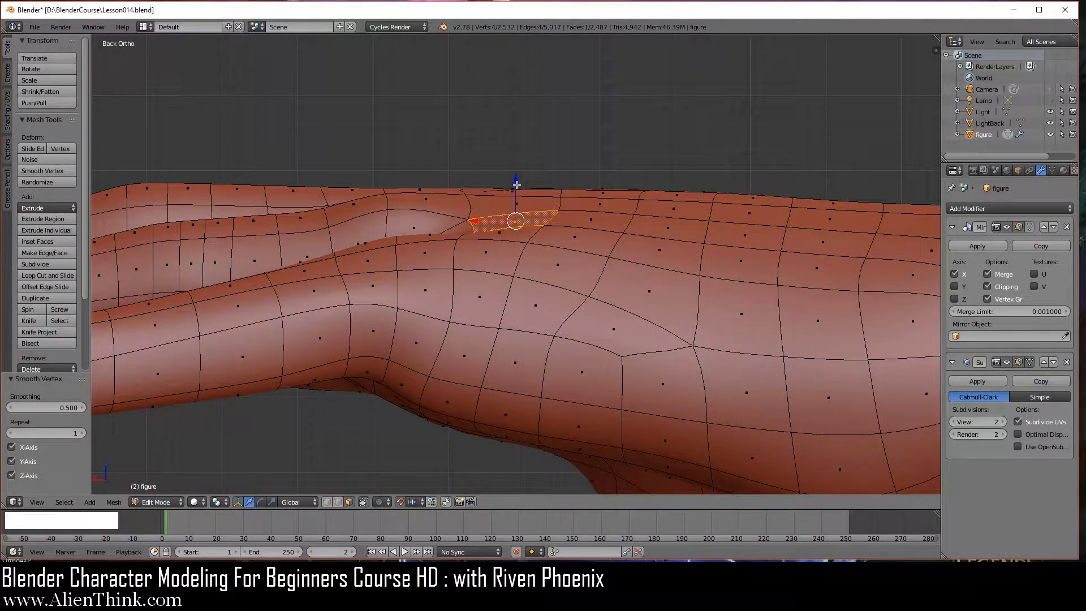
scroll(517, 213, "up", 1)
left_click_drag(515, 171, 515, 178)
scroll(514, 178, "down", 3)
middle_click_drag(533, 274, 584, 271, "shift")
key("a")
Smooth three faces across the top of the ring finger's base and knuckle
scroll(508, 241, "up", 3)
middle_click_drag(508, 241, 511, 286)
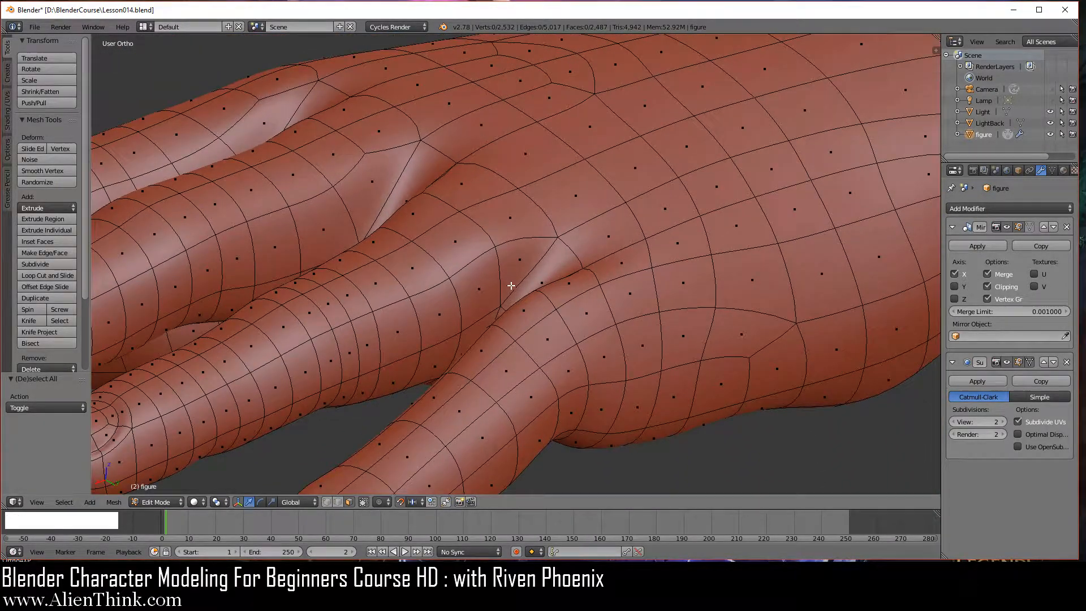
scroll(535, 296, "down", 3)
scroll(538, 297, "up", 3)
middle_click_drag(638, 338, 523, 272)
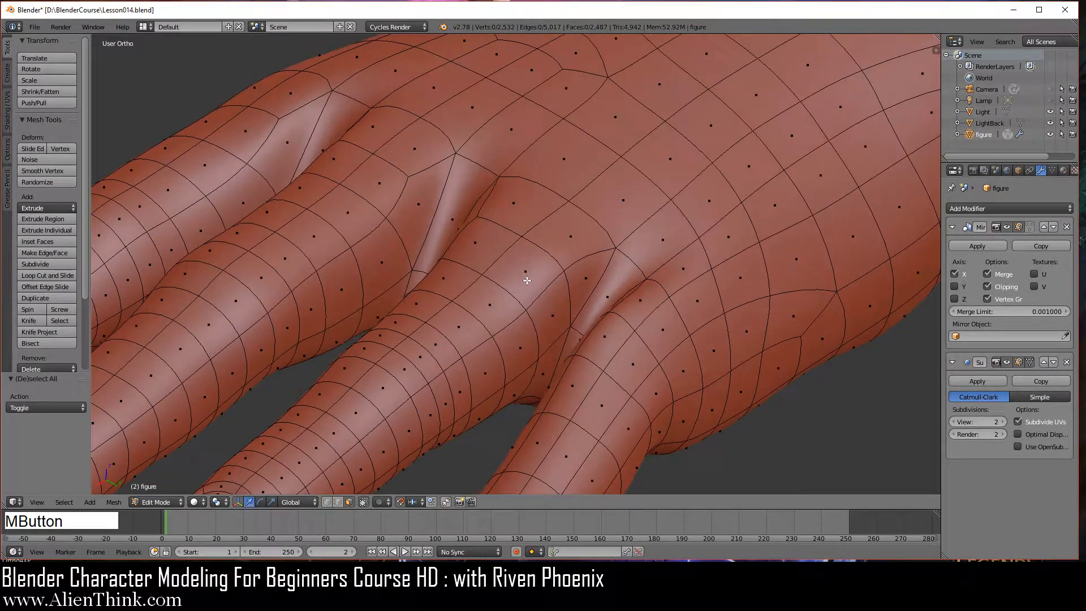
right_click(525, 262)
right_click(478, 243, "shift")
right_click(512, 206, "shift")
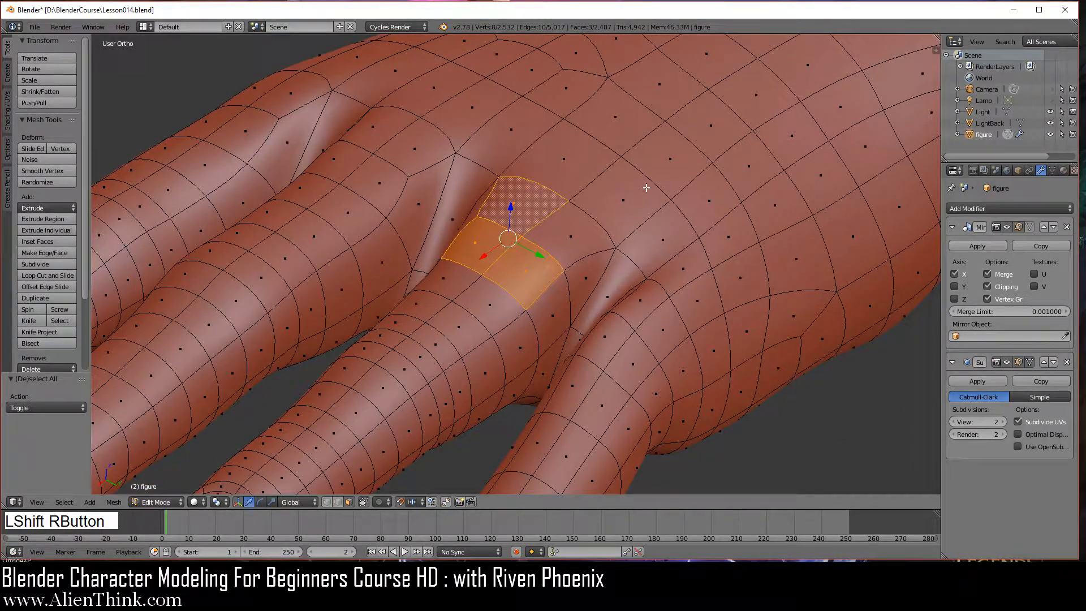
key("w")
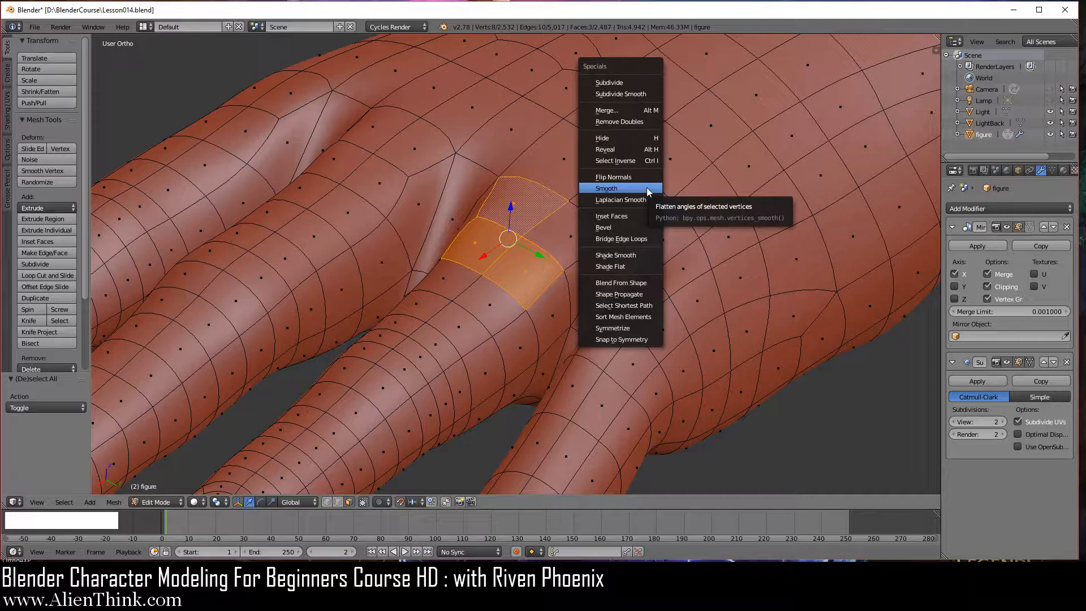
left_click(648, 189)
Smooth the three ring finger base faces on the knuckle and its middle-finger side
middle_click_drag(509, 244, 496, 250)
right_click(497, 250)
right_click(503, 221, "shift")
right_click(485, 224, "shift")
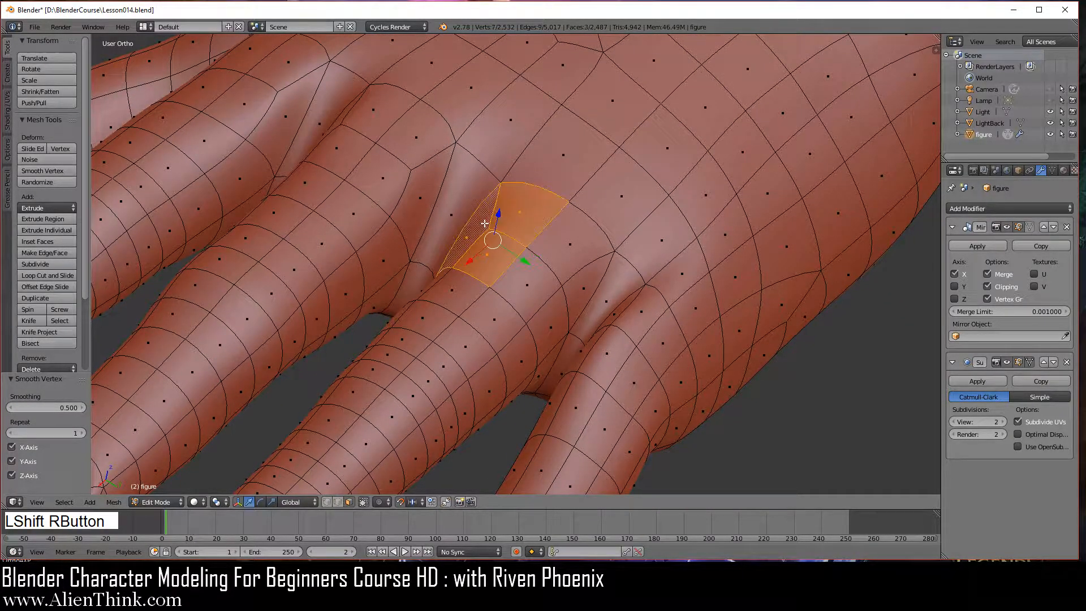
key("w")
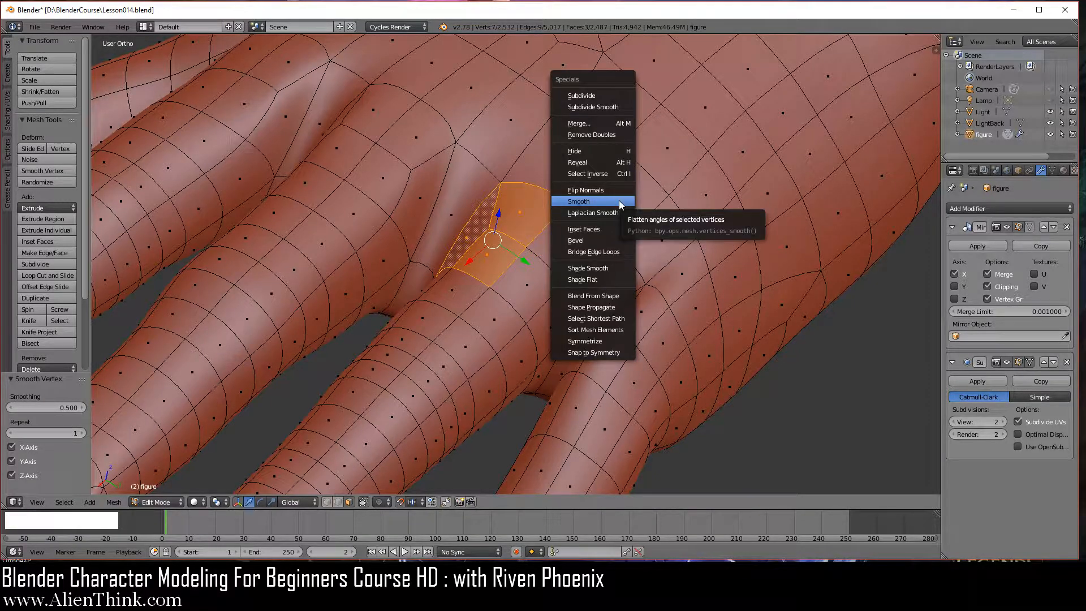
left_click(621, 205)
Smooth only the ring finger's base side face that faces the middle finger
right_click(496, 237)
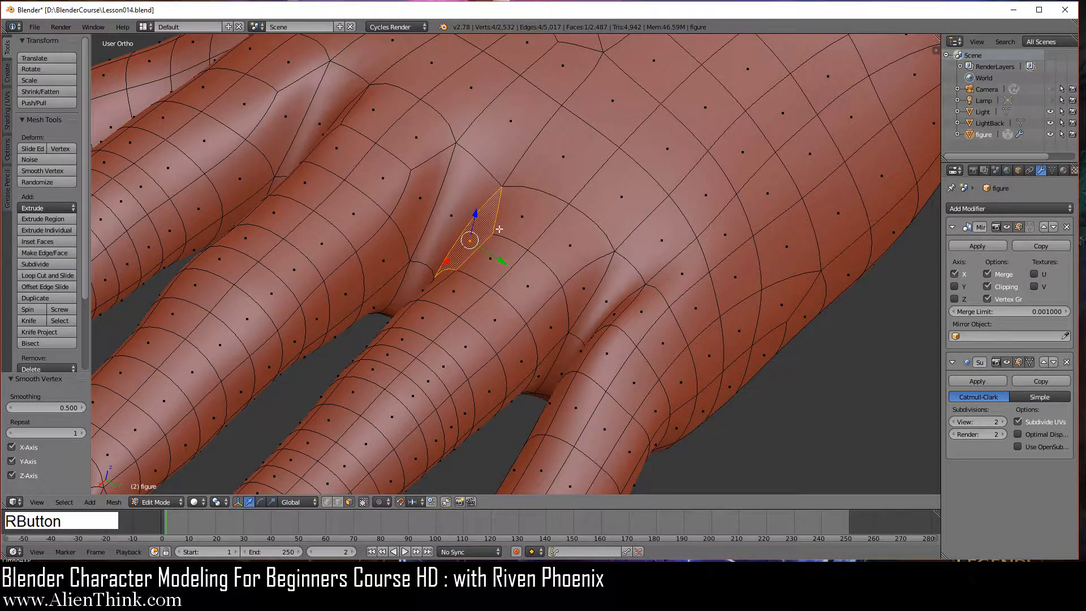
key("w")
left_click(634, 194)
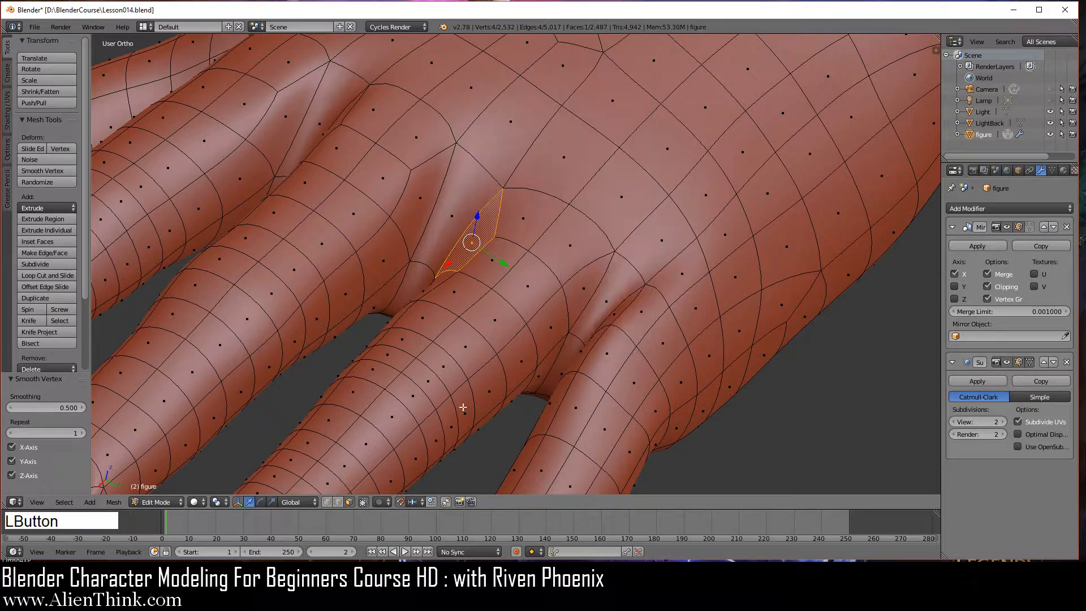
In vertex mode, raise the ring finger's central knuckle vertex 0.050 along Z
left_click(326, 502)
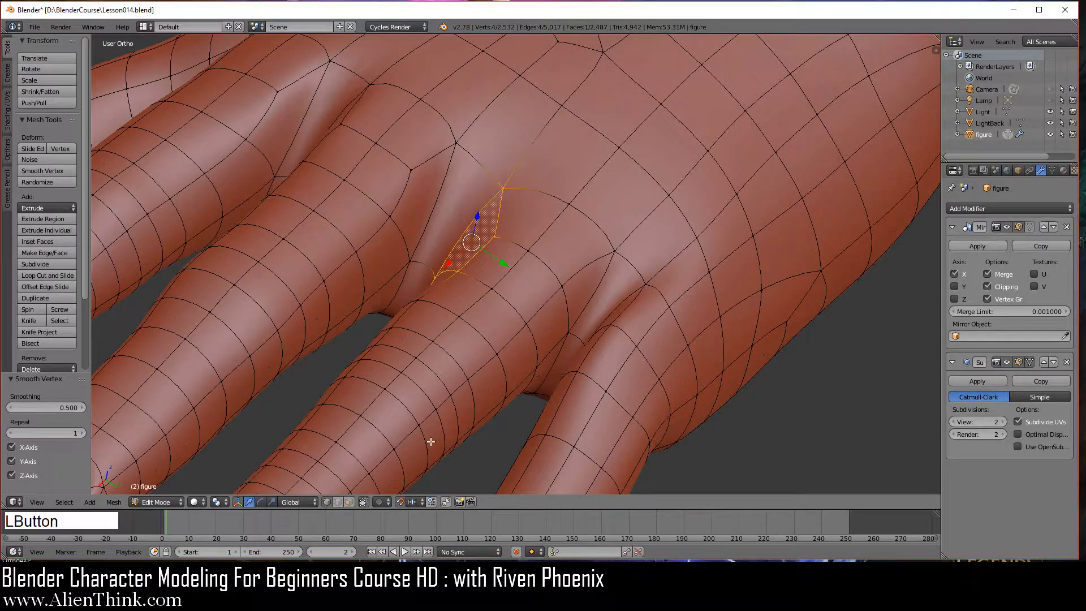
right_click(568, 202)
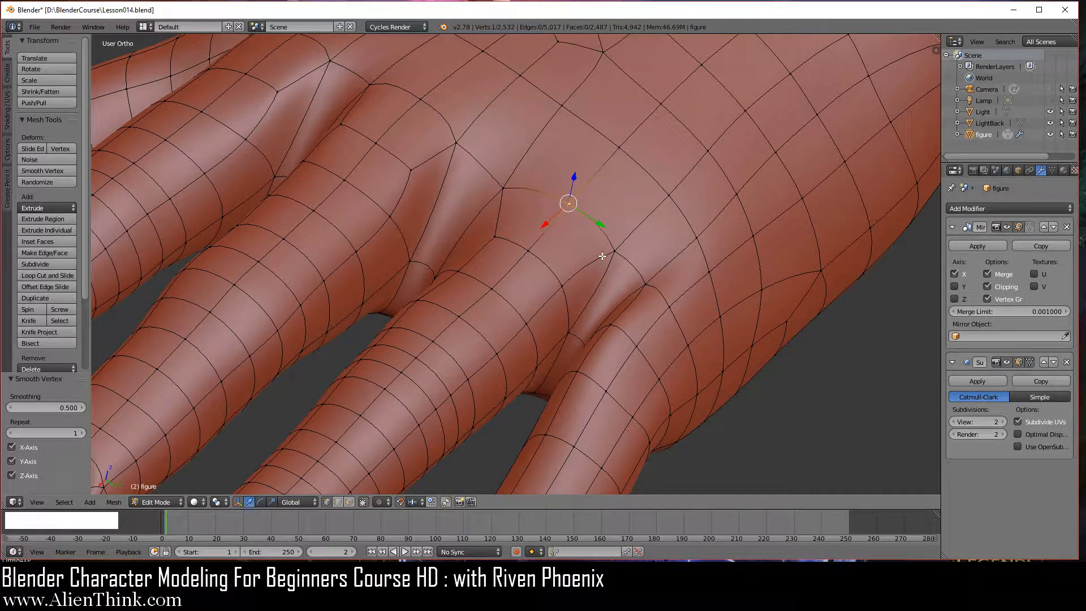
key("ctrl+KP_1")
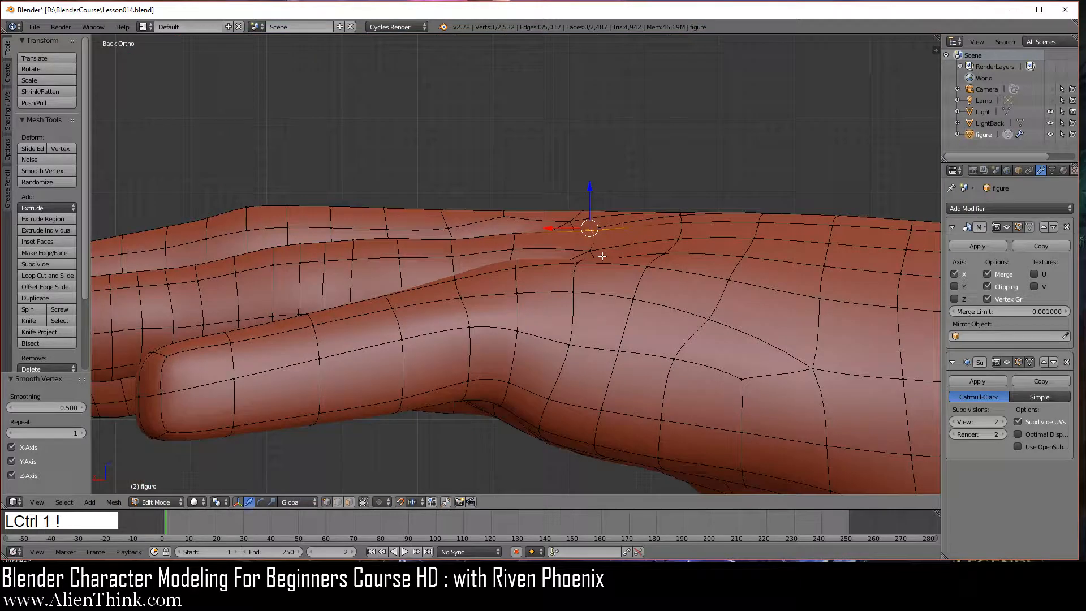
left_click(589, 189)
left_click_drag(590, 189, 589, 155)
Raise the two vertices along the top of the ring finger in front of its knuckle by 0.010 each along Z
scroll(648, 192, "up", 4)
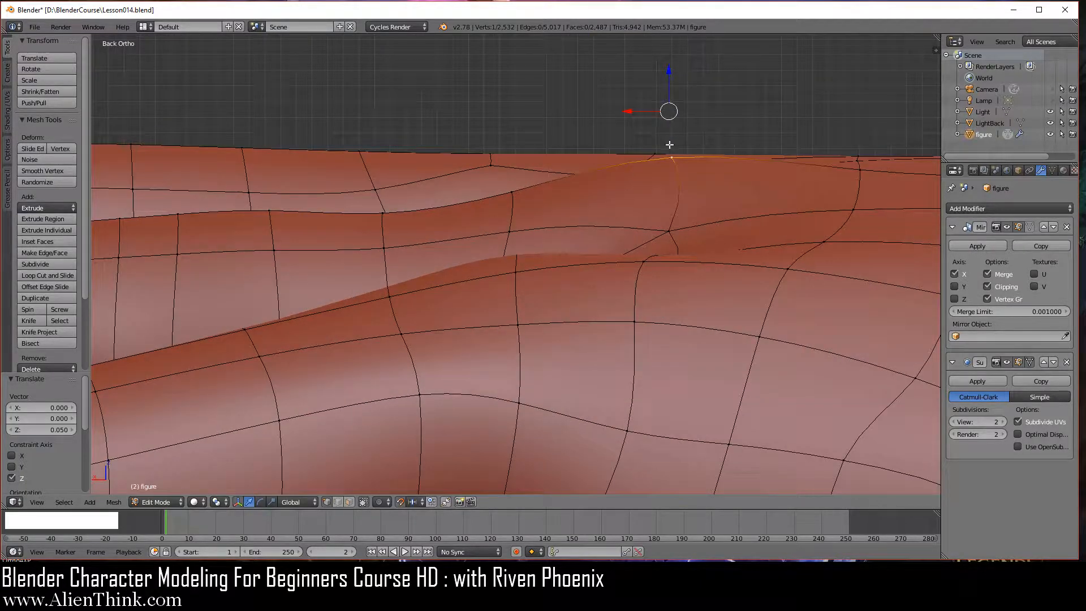
right_click(508, 189)
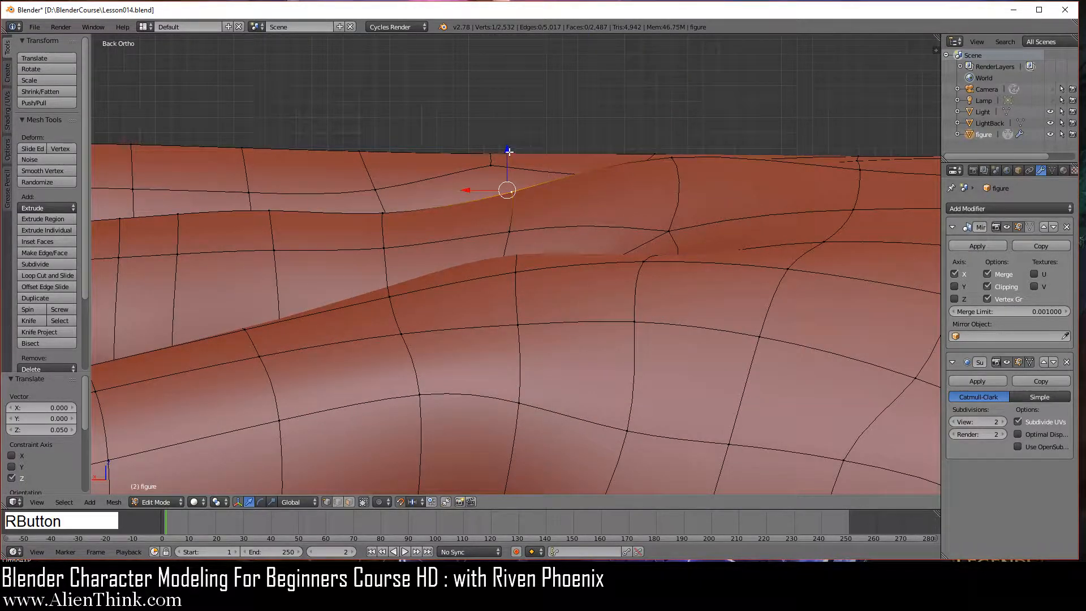
left_click_drag(509, 152, 508, 136)
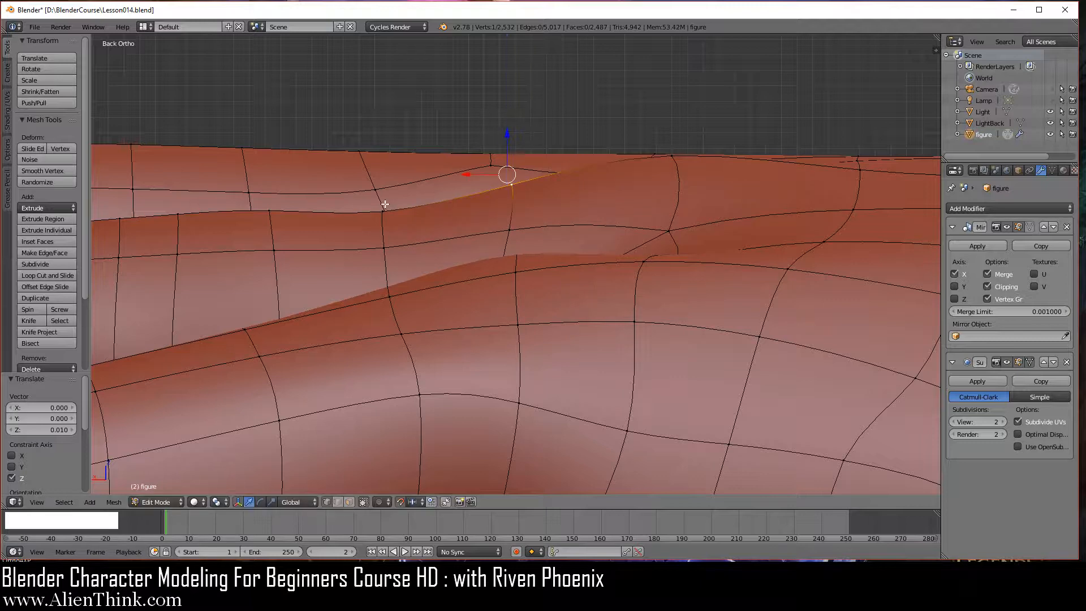
right_click(385, 204)
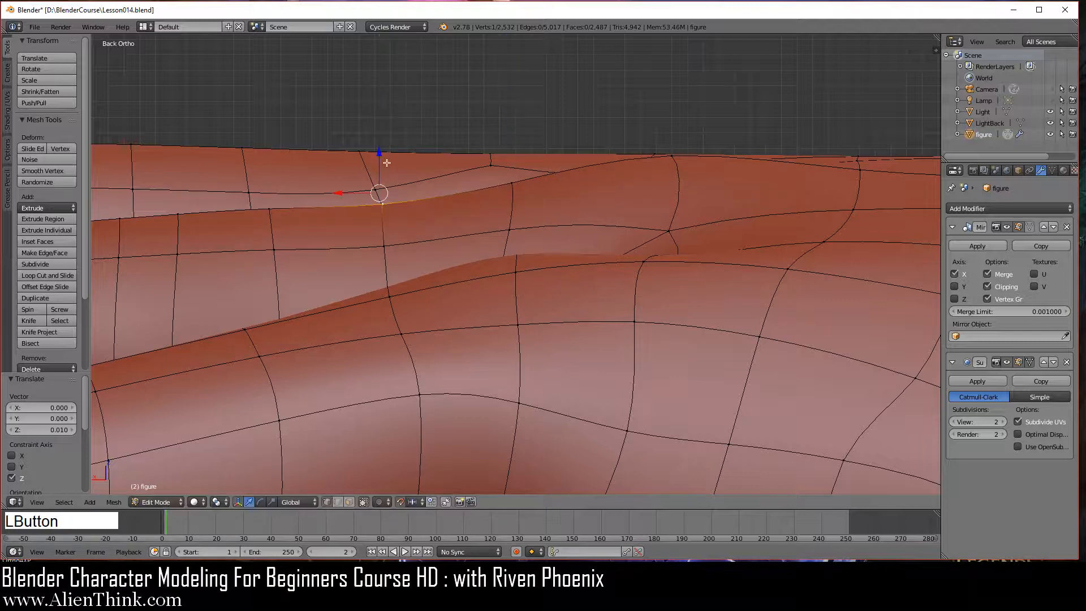
Smooth the vertex on the ring finger's side facing the middle finger and check the shaded hand in Object Mode
middle_click_drag(492, 199, 511, 369)
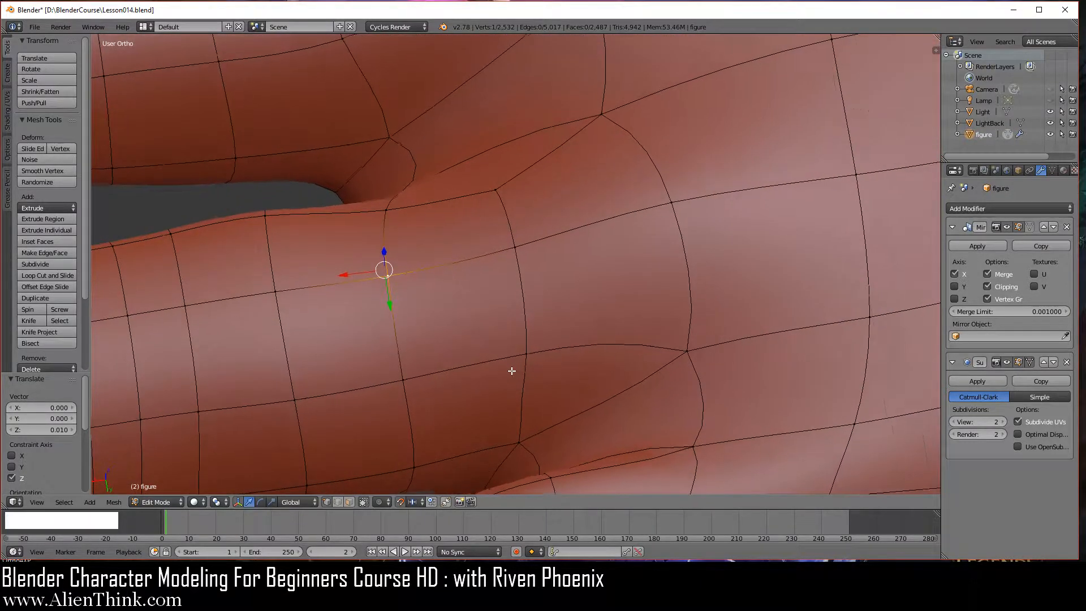
middle_click_drag(436, 318, 416, 227, "shift")
right_click(435, 195)
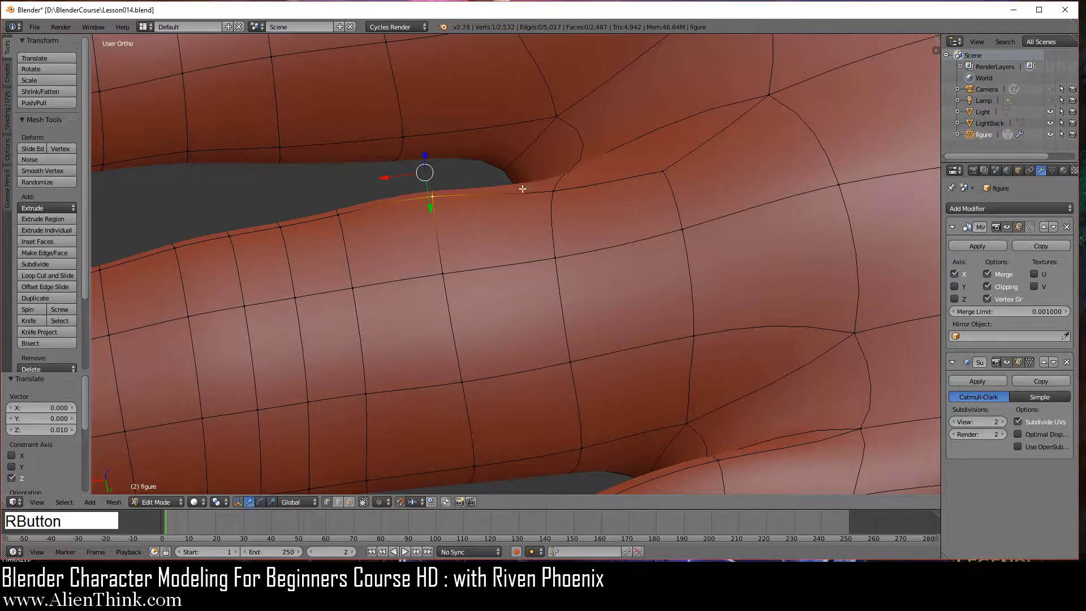
key("w")
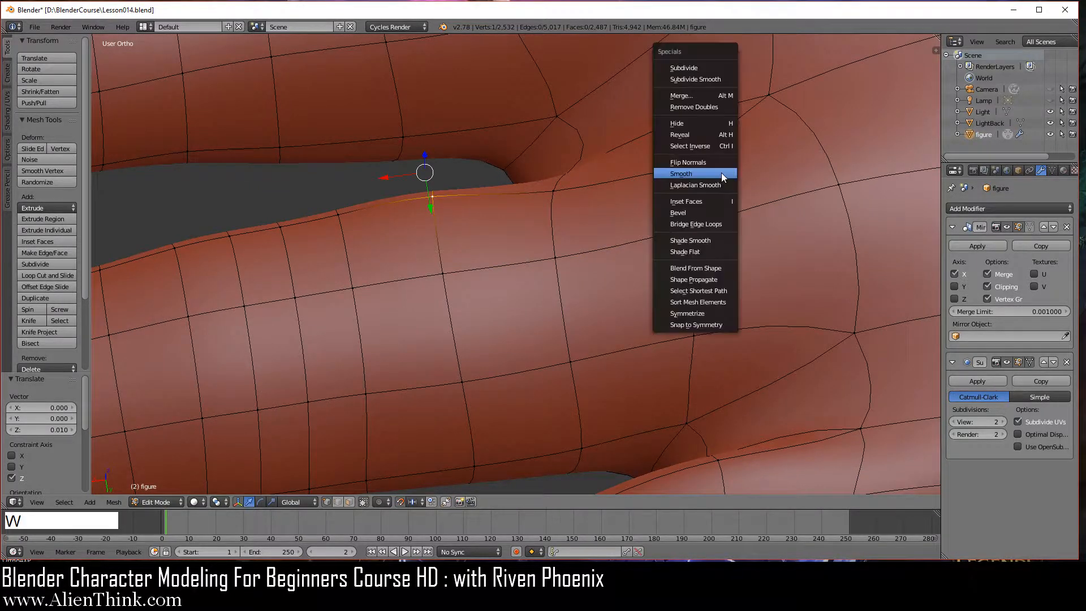
left_click(718, 173)
scroll(560, 252, "down", 3)
key("a")
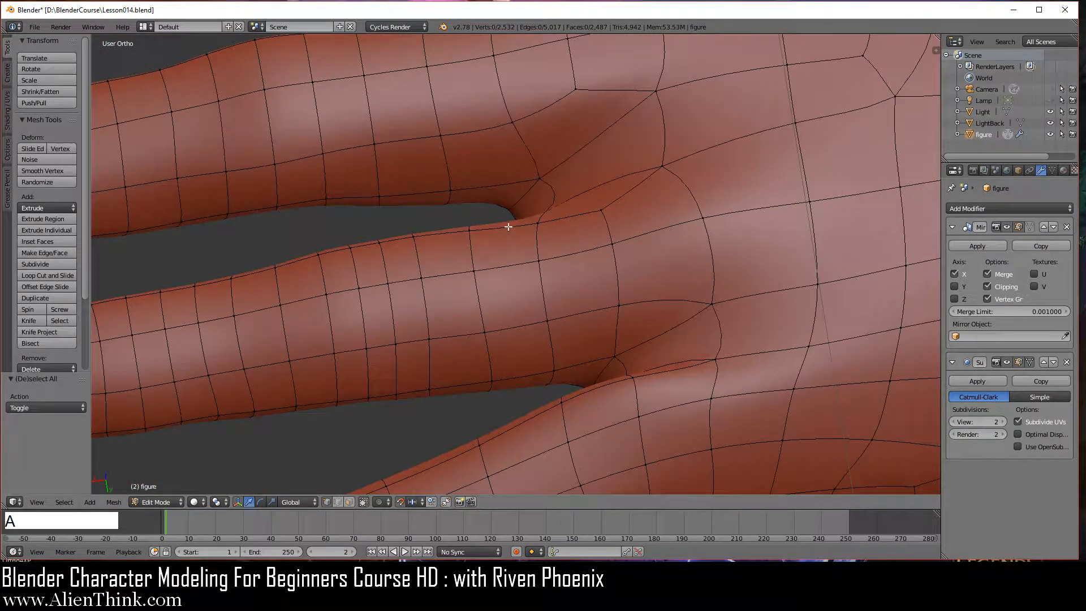
scroll(543, 310, "down", 2)
middle_click_drag(550, 321, 619, 321)
key("Tab")
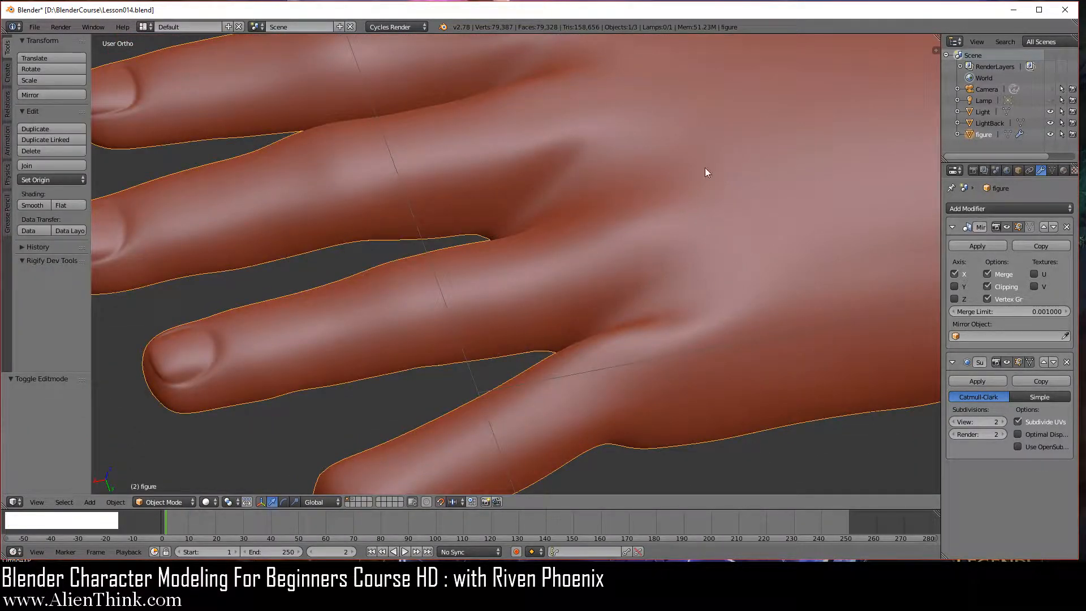
key("Tab")
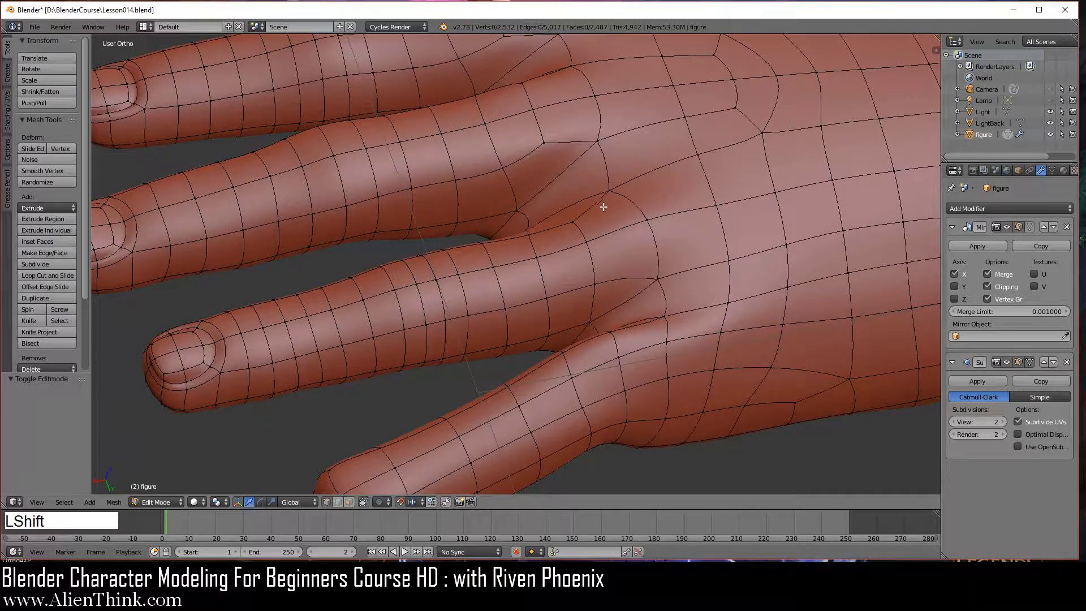
Raise the three middle finger knuckle faces on the ring-finger side 0.040 along Z and rotate them 10° in back view
middle_click_drag(601, 209, 606, 303, "shift")
scroll(602, 308, "up", 3)
middle_click_drag(660, 245, 582, 250, "shift")
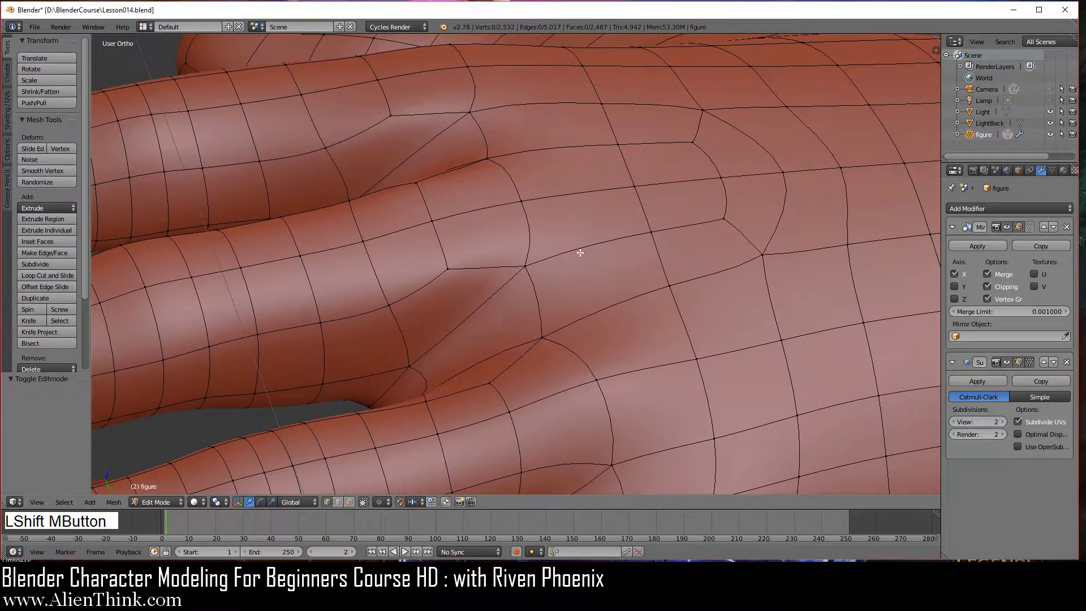
left_click(348, 502)
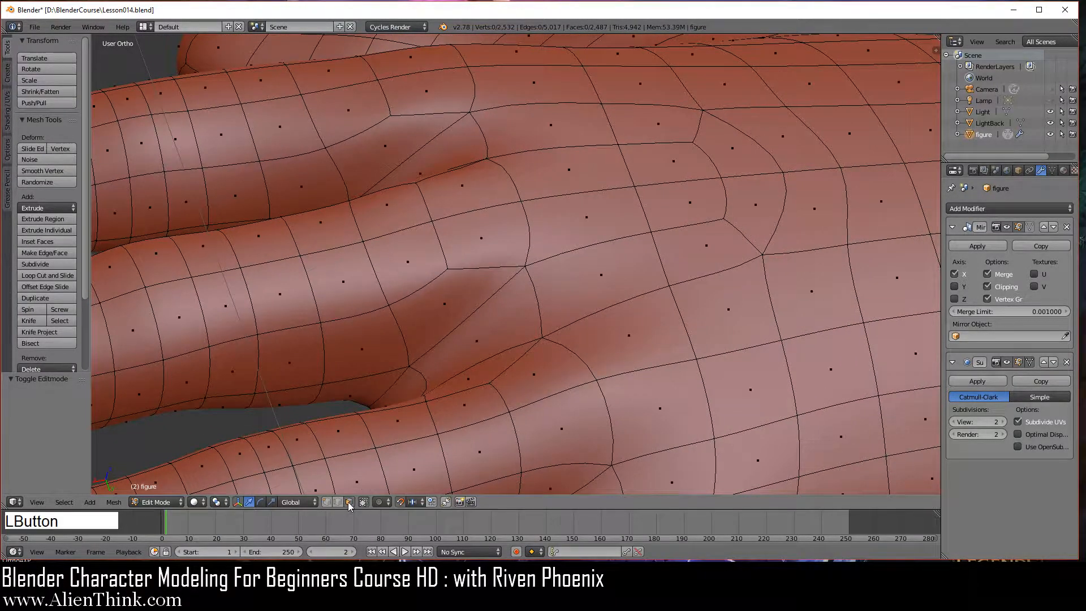
right_click(503, 234)
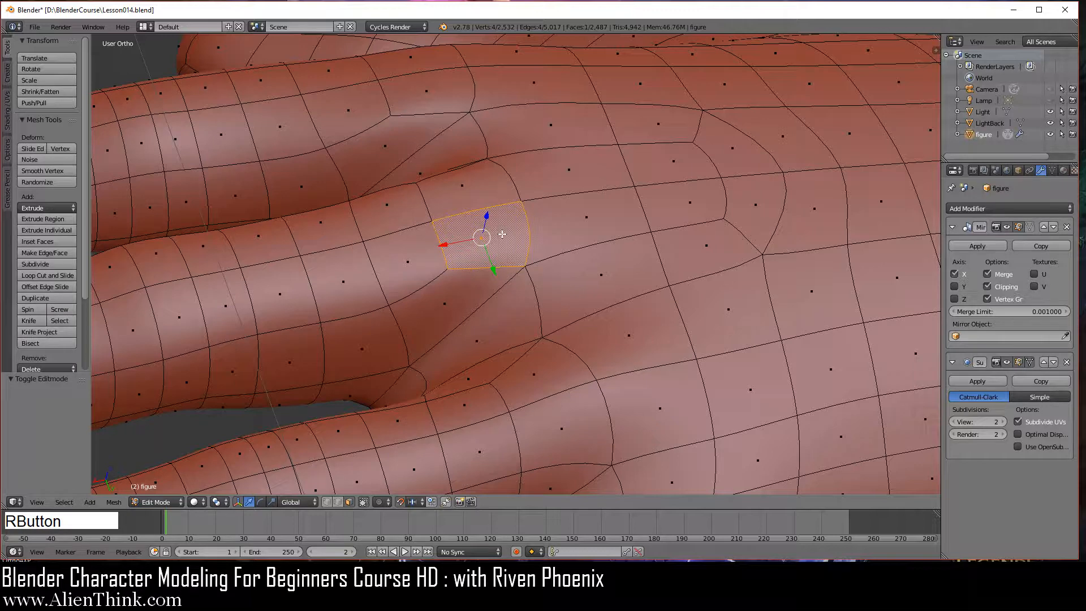
right_click(597, 221, "shift")
right_click(674, 208, "shift")
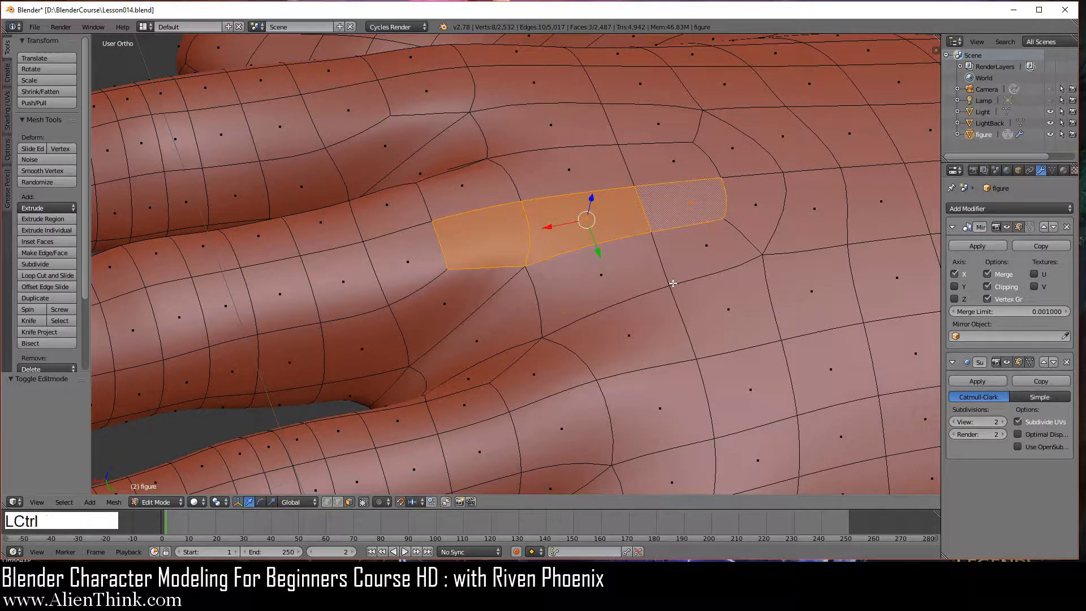
key("ctrl+1")
left_click_drag(616, 272, 618, 233)
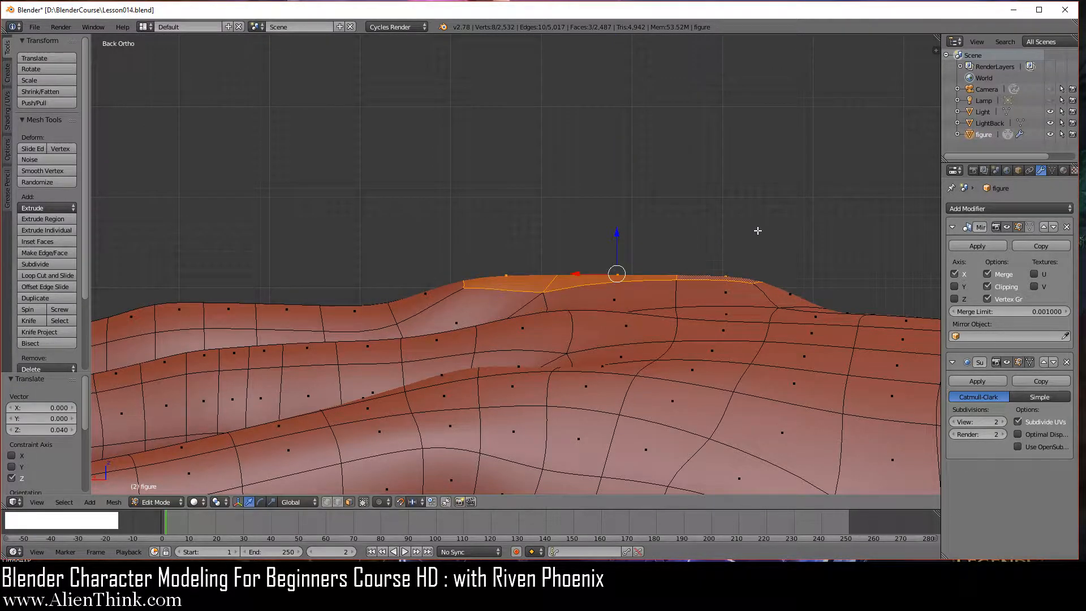
key("r")
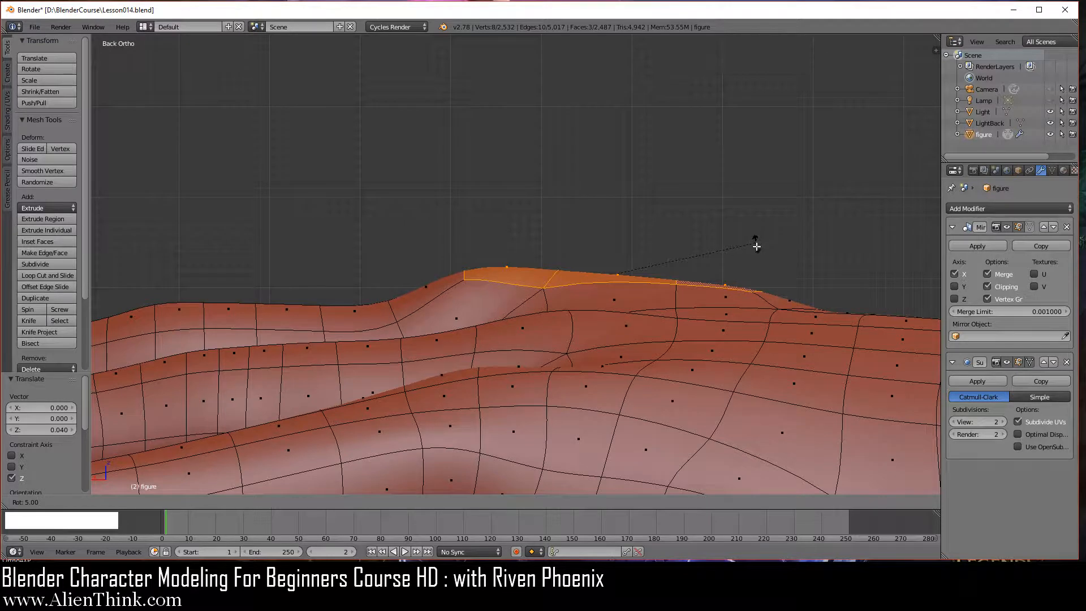
left_click(756, 253)
In edge mode, smooth the crosswise edge at the fingertip end of the raised middle finger knuckle faces four times
left_click(341, 503)
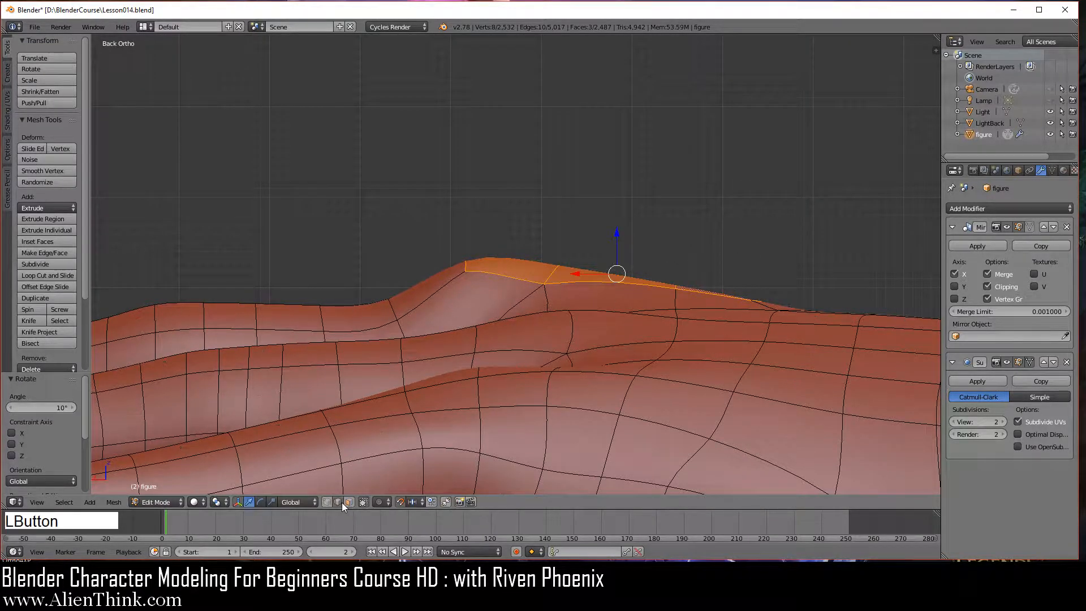
right_click(464, 267)
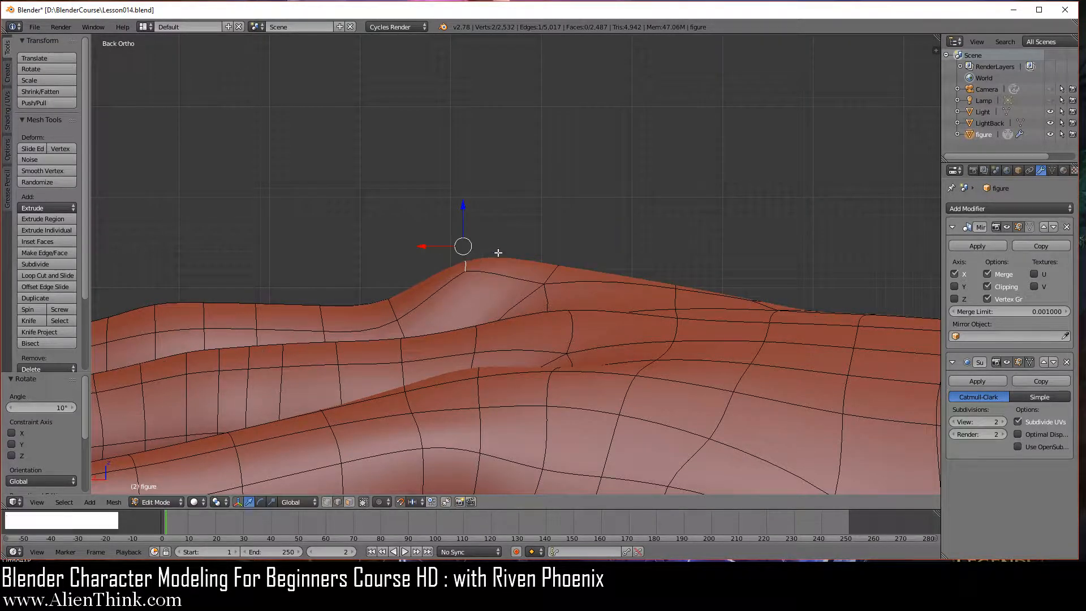
key("w")
left_click(647, 229)
left_click(647, 230)
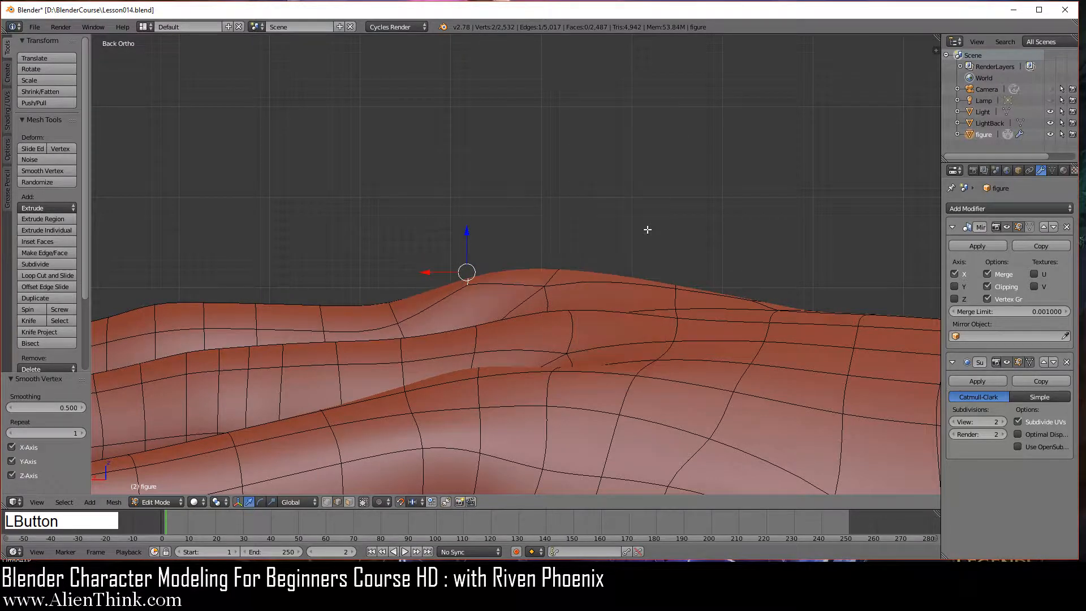
key("w")
left_click(647, 230)
key("w")
left_click(647, 230)
key("w")
left_click(648, 230)
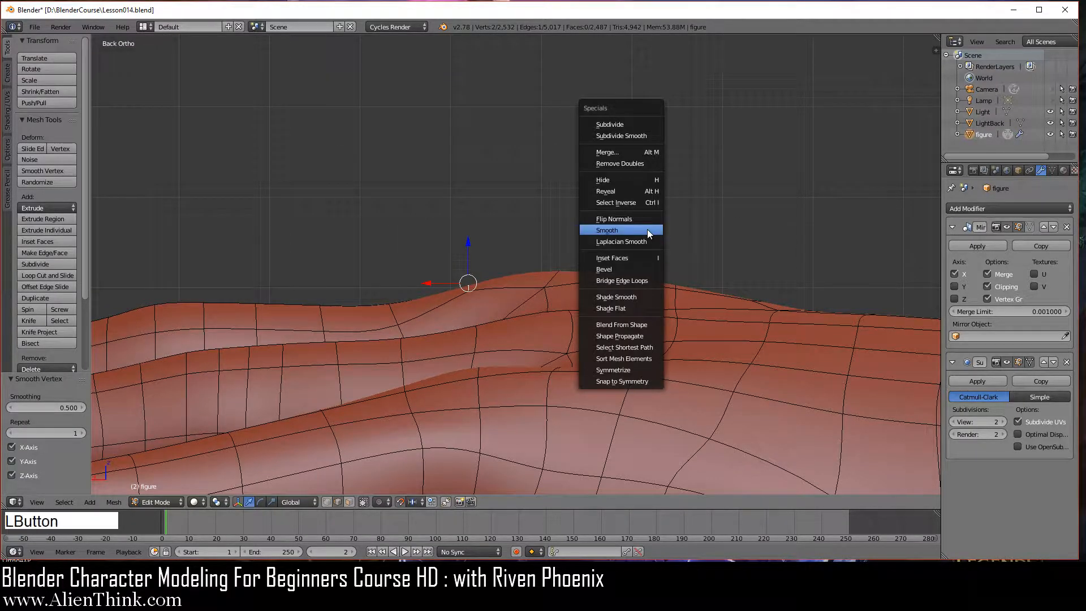
Raise the lengthwise edge on top of the middle finger, just in front of the knuckle, 0.010 along Z in back view
middle_click_drag(621, 255, 554, 306, "shift")
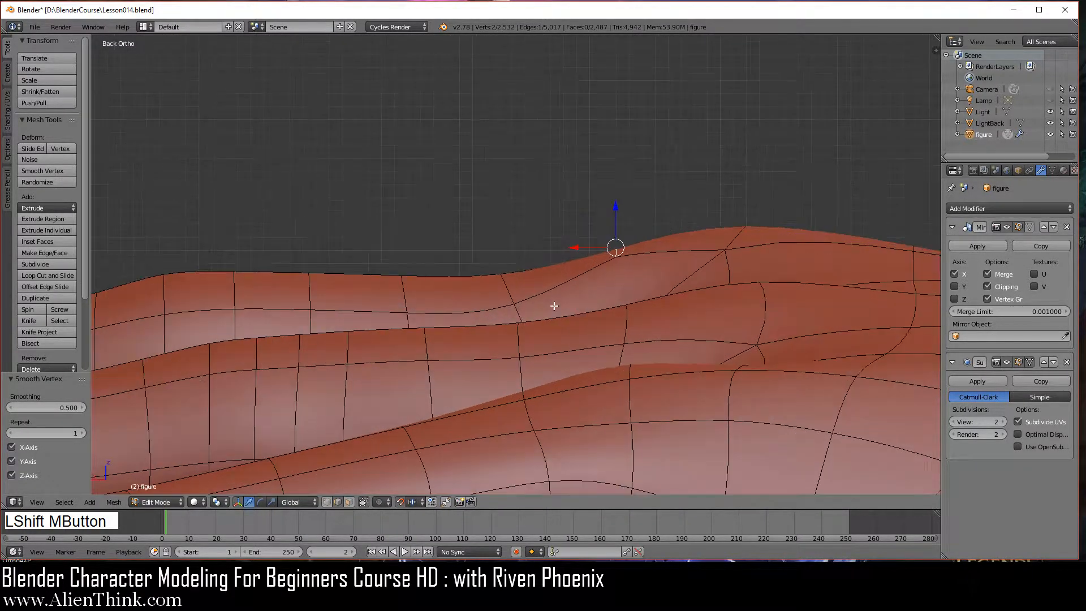
right_click(476, 276)
middle_click_drag(483, 295, 480, 240)
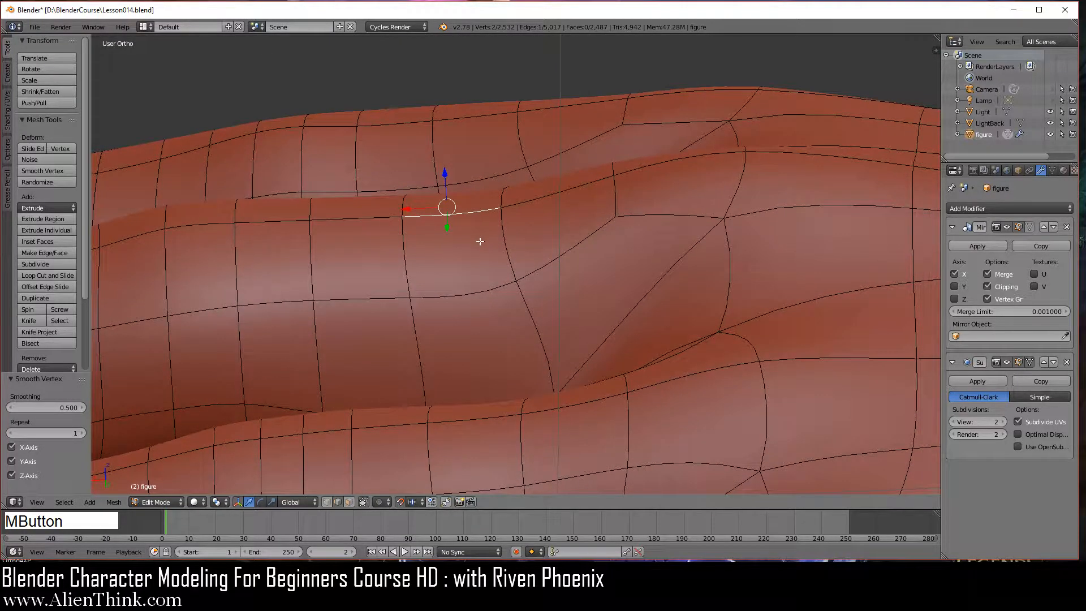
key("ctrl+KP_1")
left_click_drag(446, 229, 445, 217)
Inspect the knuckles and finger webbing from several angles, including the shaded surface in Object Mode
middle_click_drag(528, 267, 572, 355)
scroll(572, 355, "down", 2)
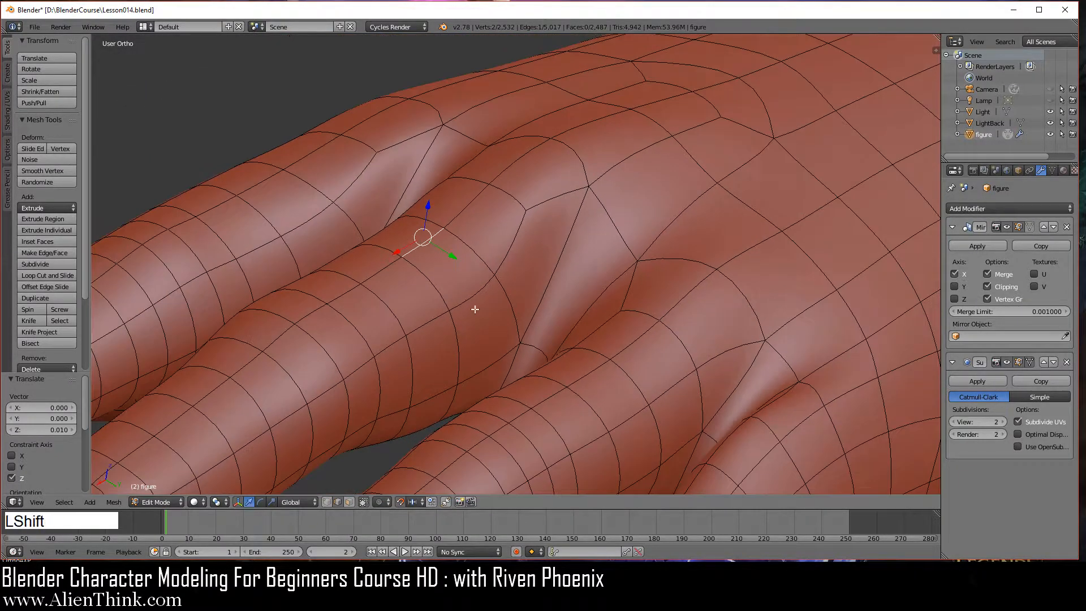
middle_click_drag(460, 294, 506, 345, "shift")
middle_click_drag(496, 303, 532, 347)
middle_click_drag(504, 281, 544, 336, "shift")
scroll(597, 349, "down", 3)
key("Tab")
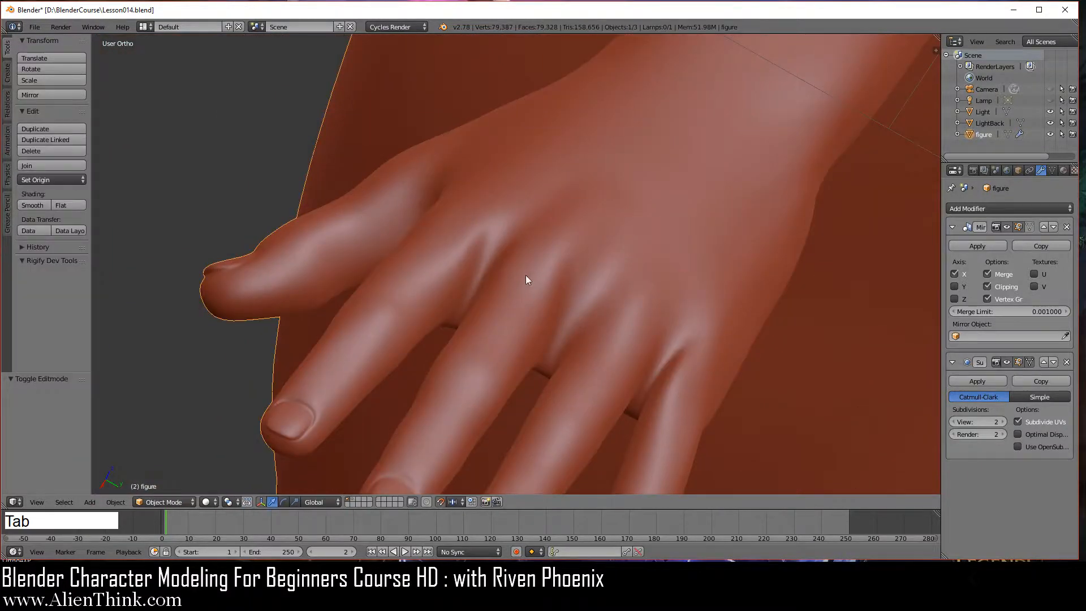
middle_click_drag(525, 275, 528, 330)
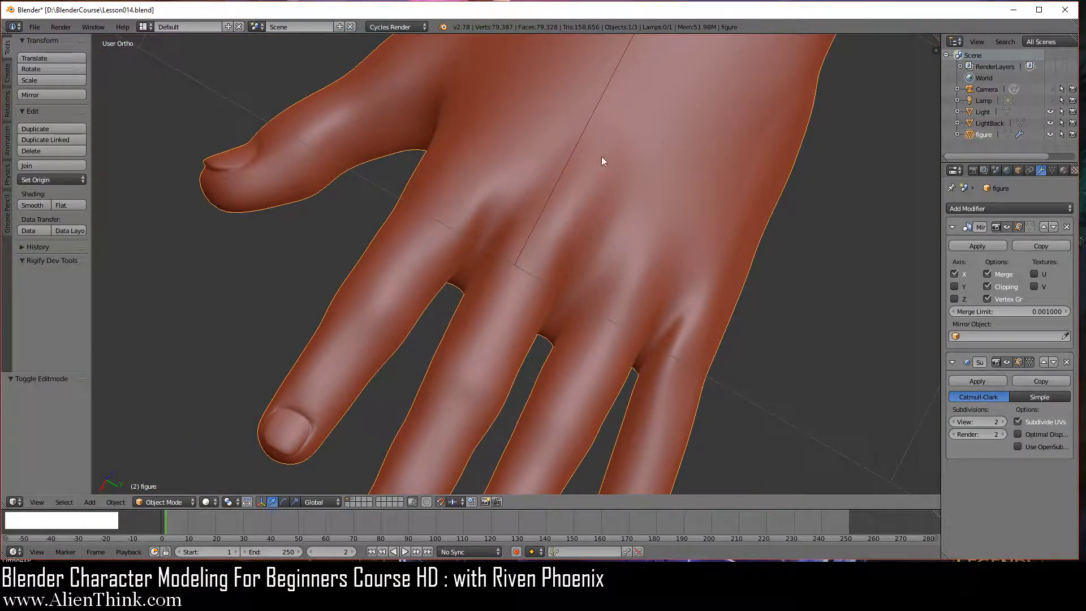
scroll(559, 314, "up", 3)
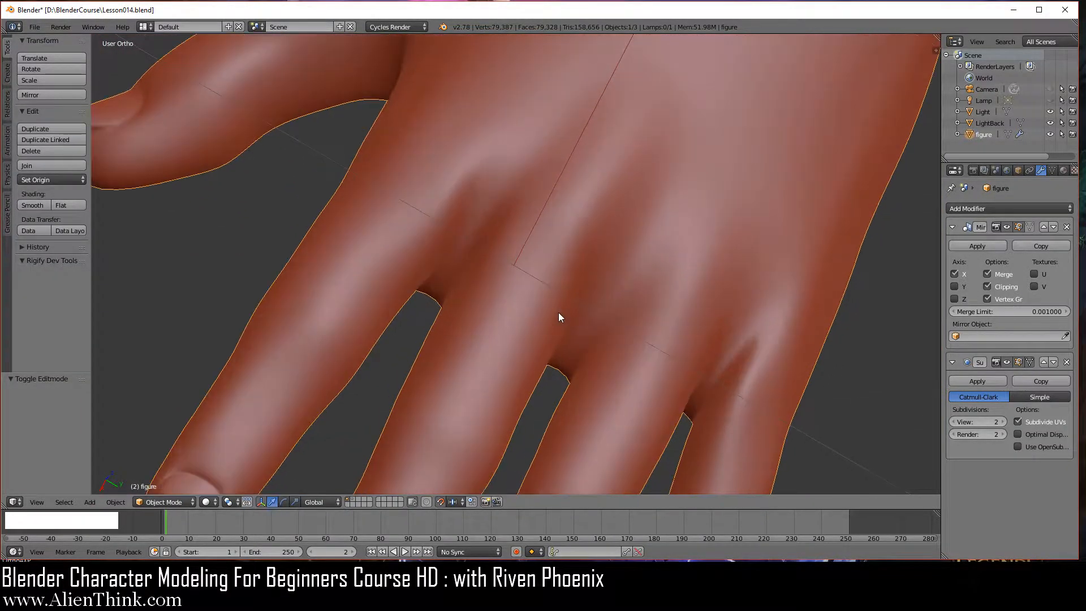
middle_click_drag(542, 244, 608, 315)
key("Tab")
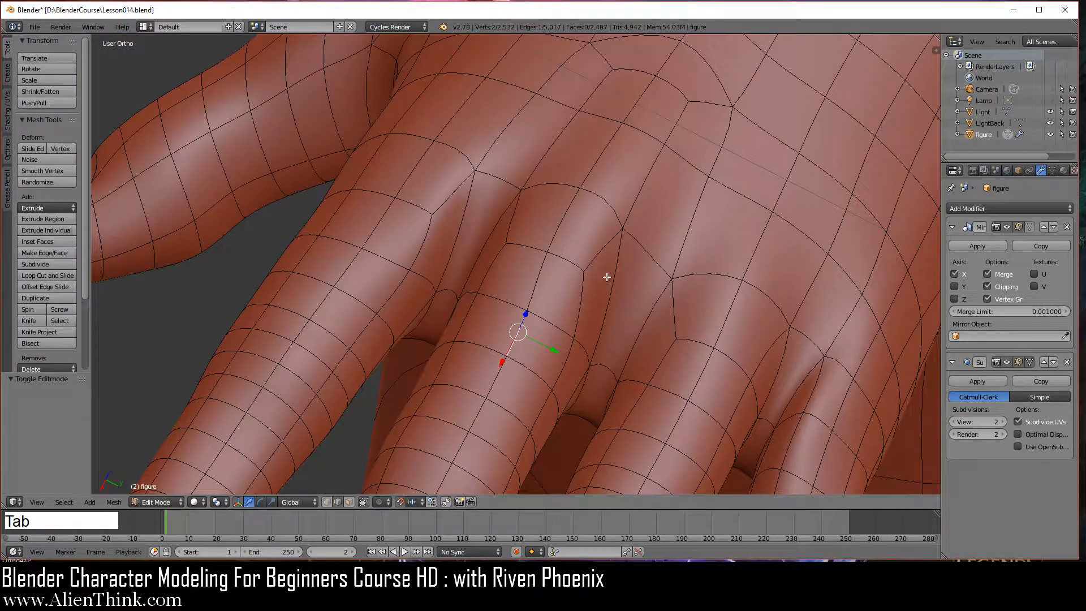
In top view, move the middle finger's knuckle-side vertex facing the ring finger 0.020 along Y, then check the shaded surface and clear the selection
key("KP_7")
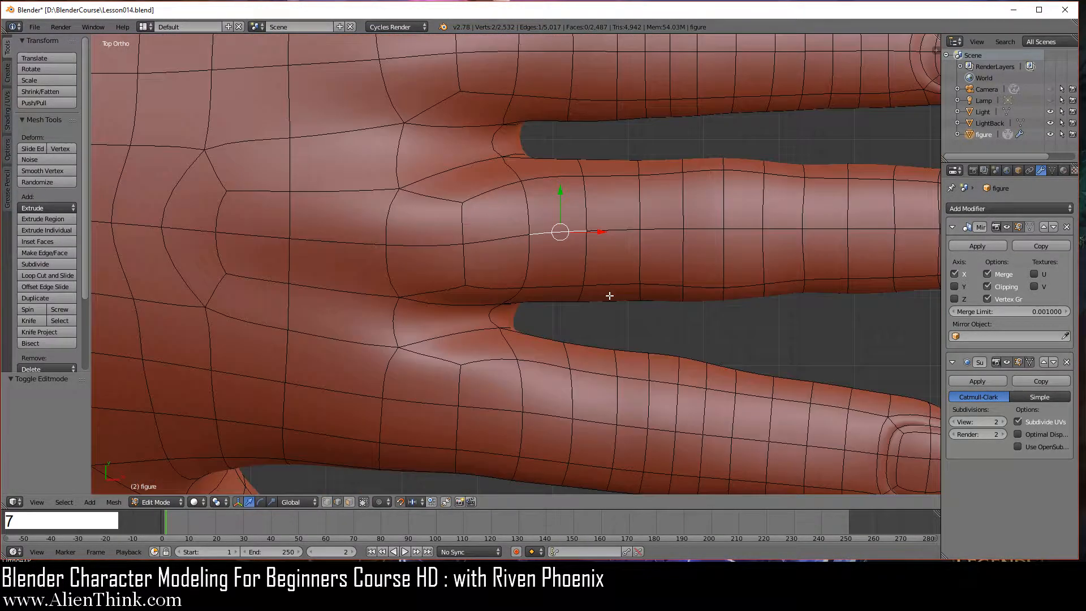
middle_click_drag(589, 296, 603, 299, "shift")
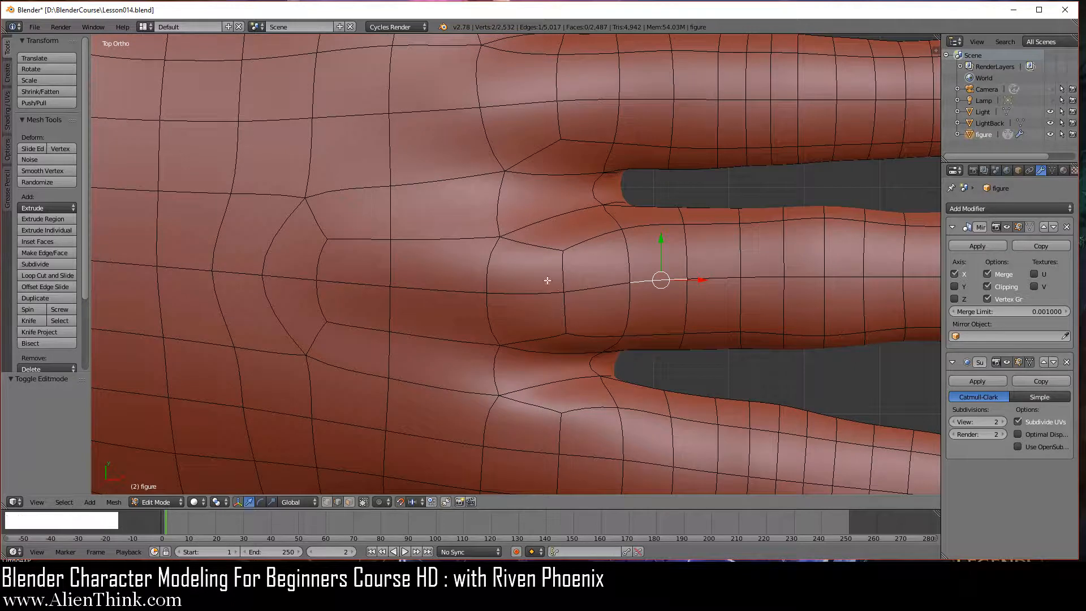
middle_click_drag(547, 280, 523, 308, "shift")
left_click(350, 501)
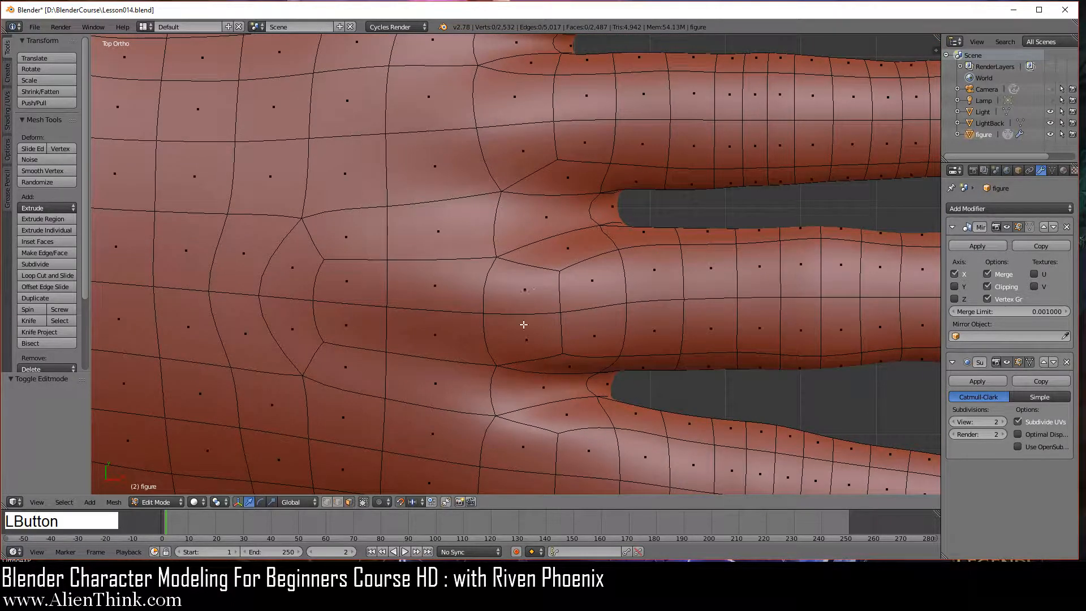
right_click(533, 255)
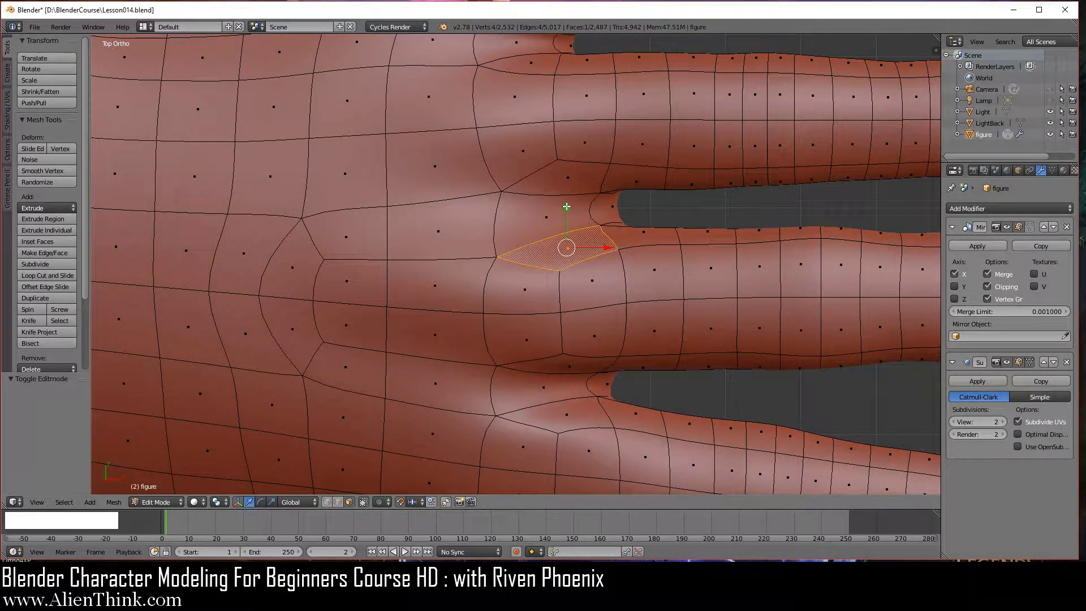
left_click(326, 501)
scroll(481, 334, "up", 2)
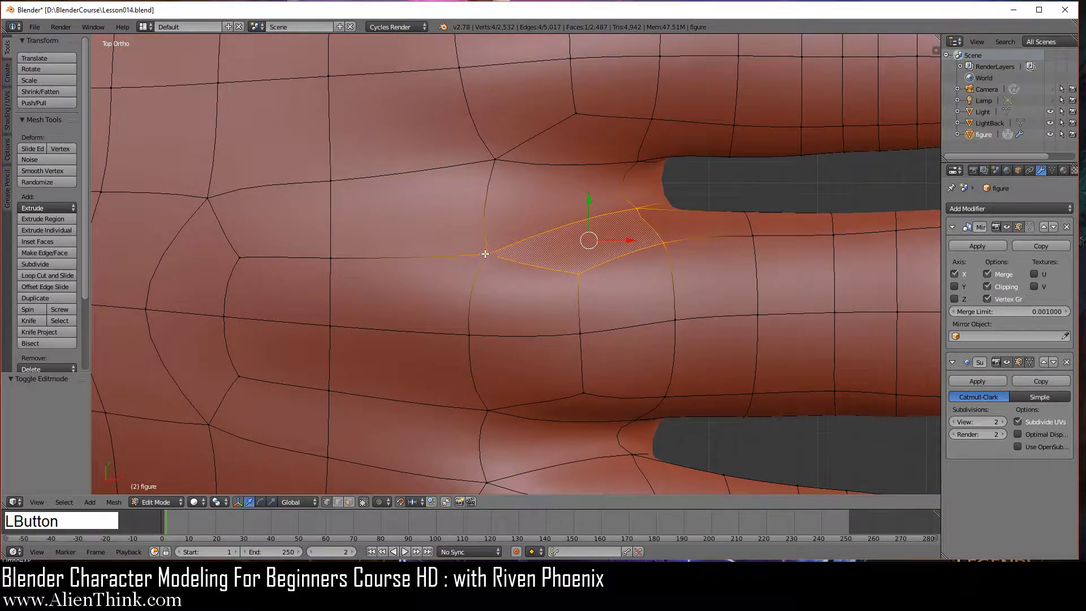
right_click(484, 254)
left_click_drag(473, 223, 478, 202)
scroll(572, 297, "down", 3)
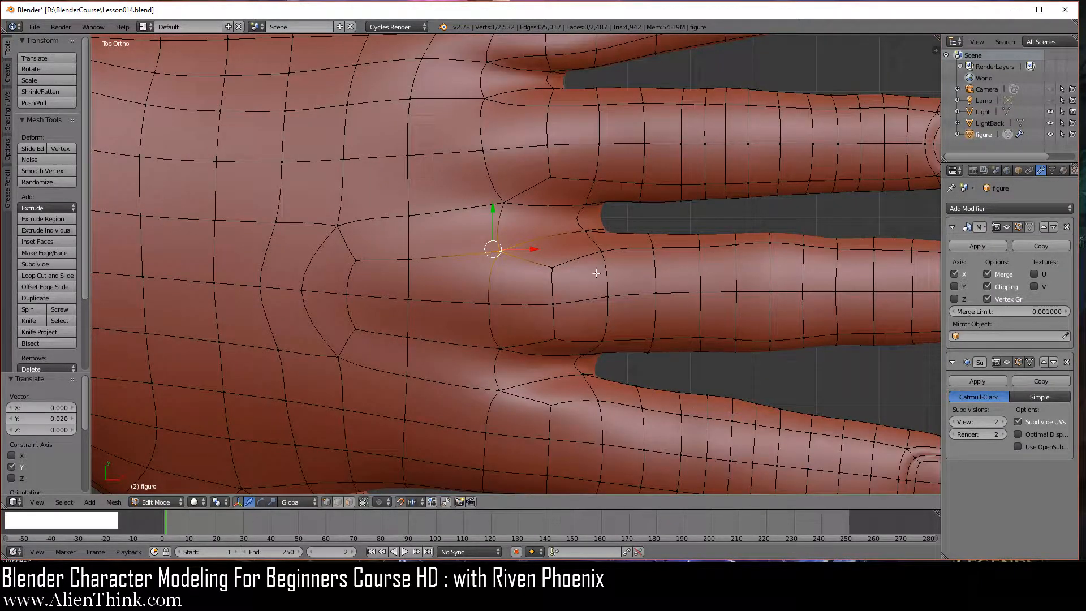
key("Tab")
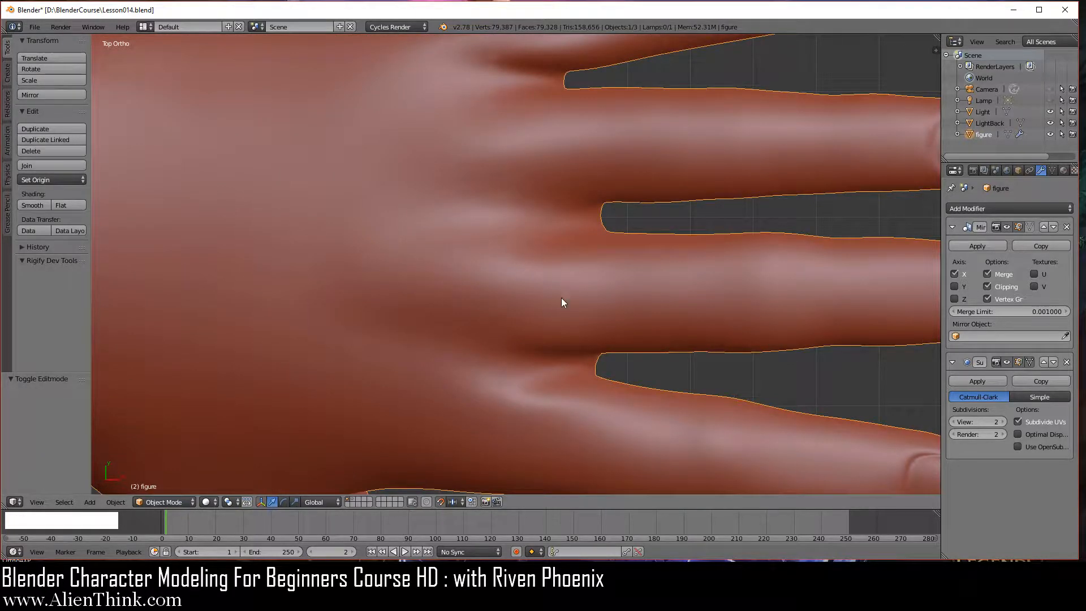
key("Tab")
key("a")
middle_click_drag(533, 376, 517, 279, "shift")
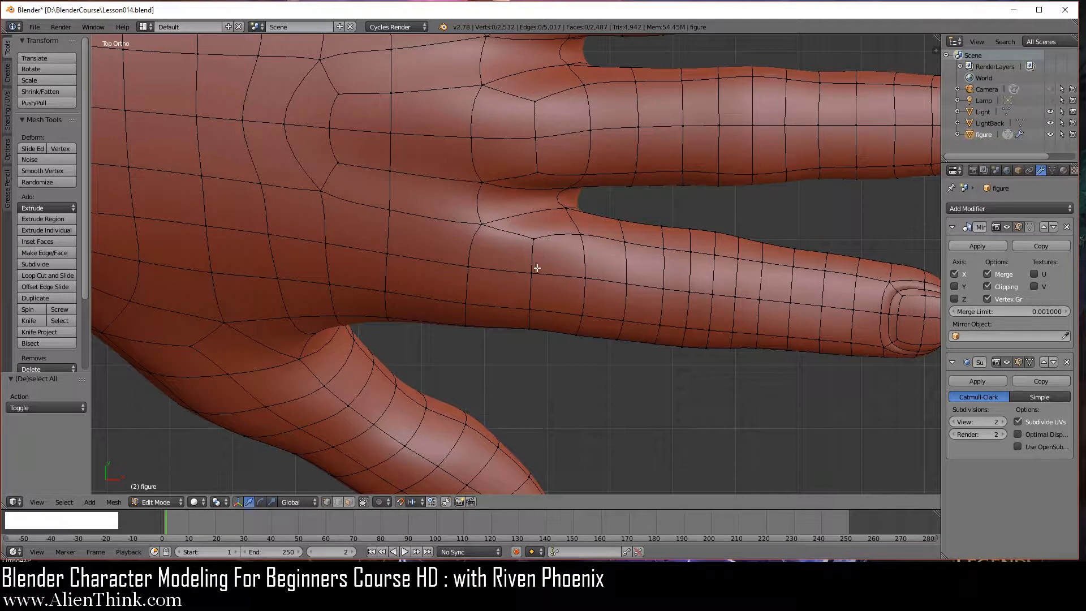
Smooth the index finger's knuckle vertex beside the middle finger webbing twice
middle_click_drag(562, 365, 424, 368)
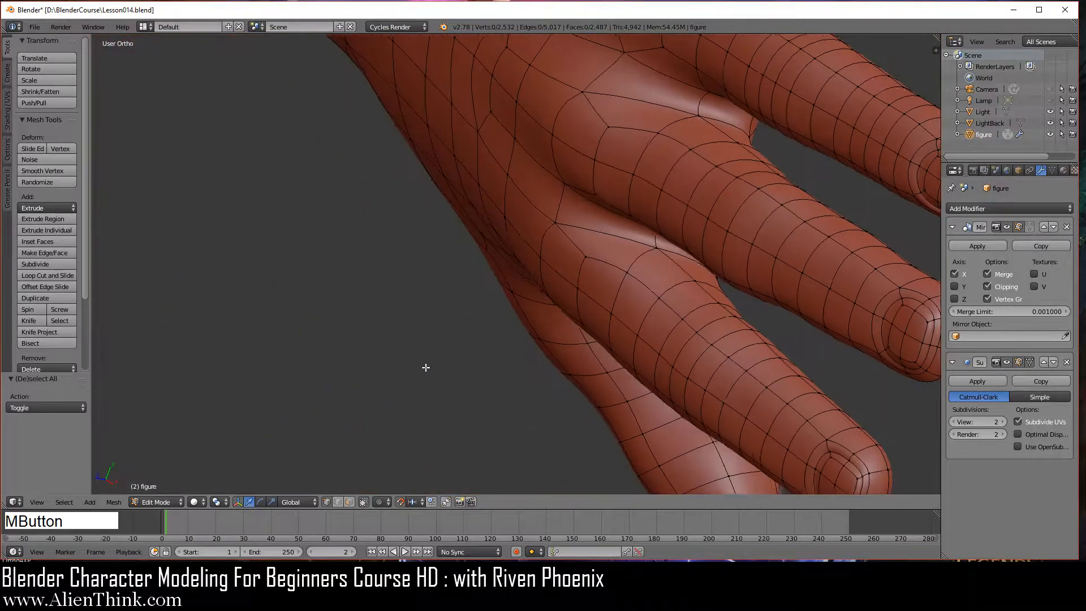
right_click(583, 249)
key("KP_Decimal")
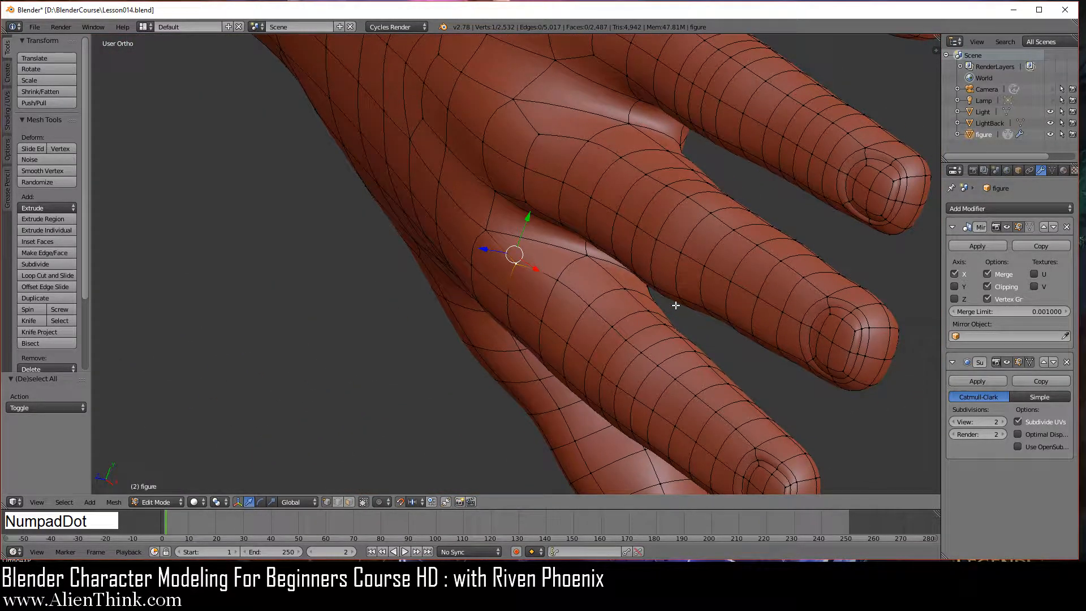
middle_click_drag(713, 290, 613, 318)
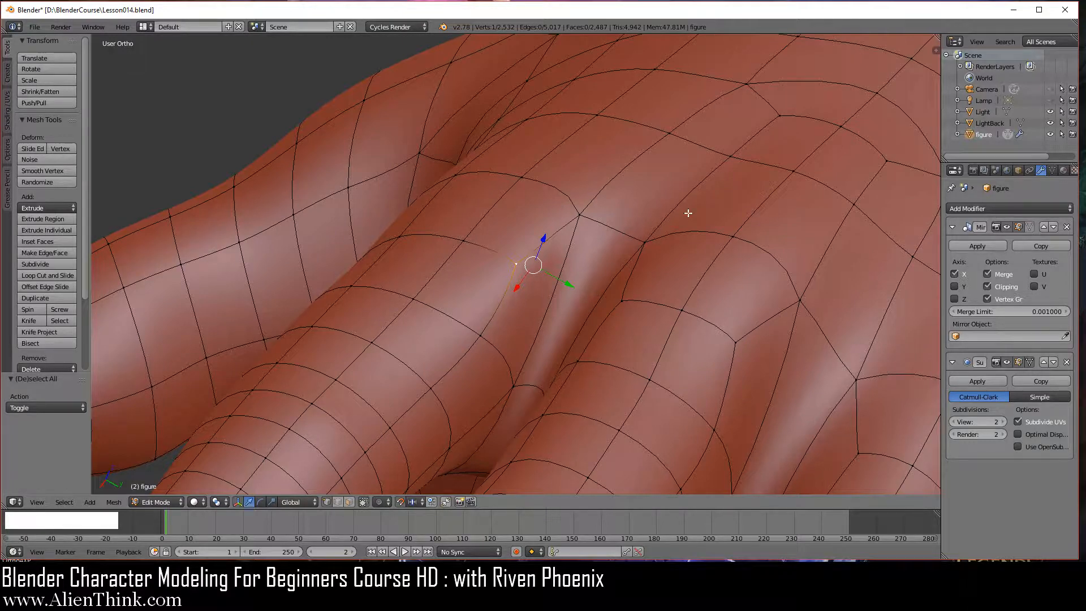
key("w")
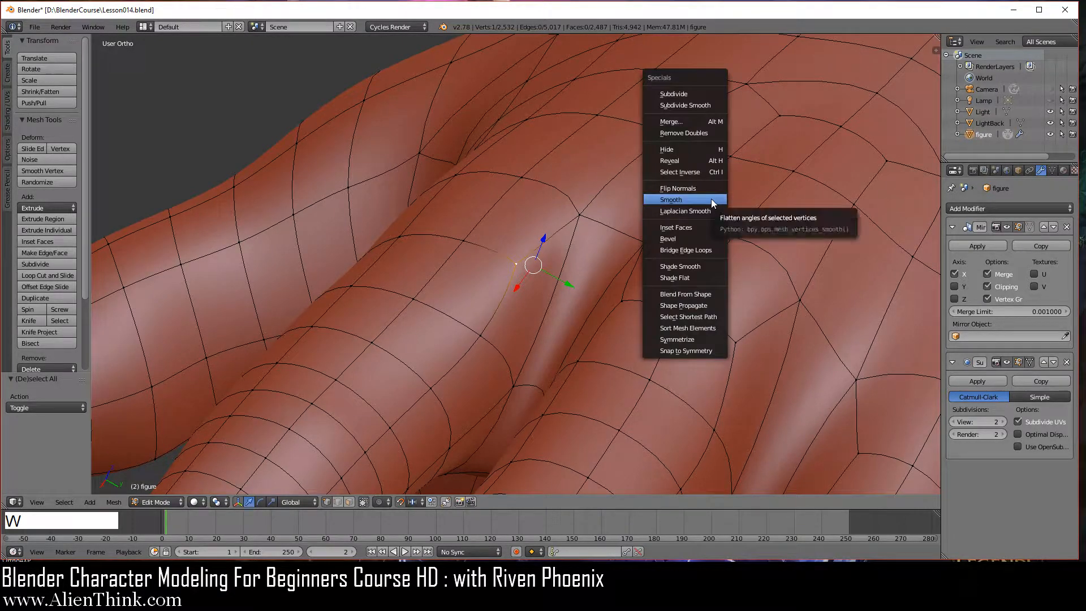
left_click(710, 199)
key("w")
left_click(711, 199)
middle_click_drag(679, 238, 521, 263)
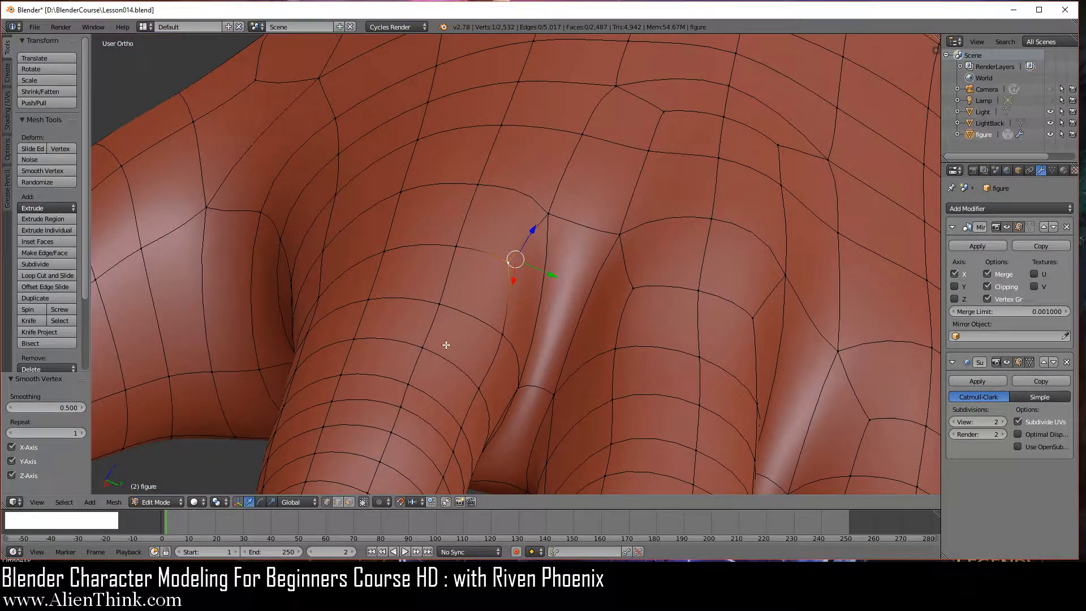
In front view, raise the index finger's knuckle vertex 0.010 along Z, then check the shaded hand in Object Mode
middle_click_drag(446, 344, 550, 420)
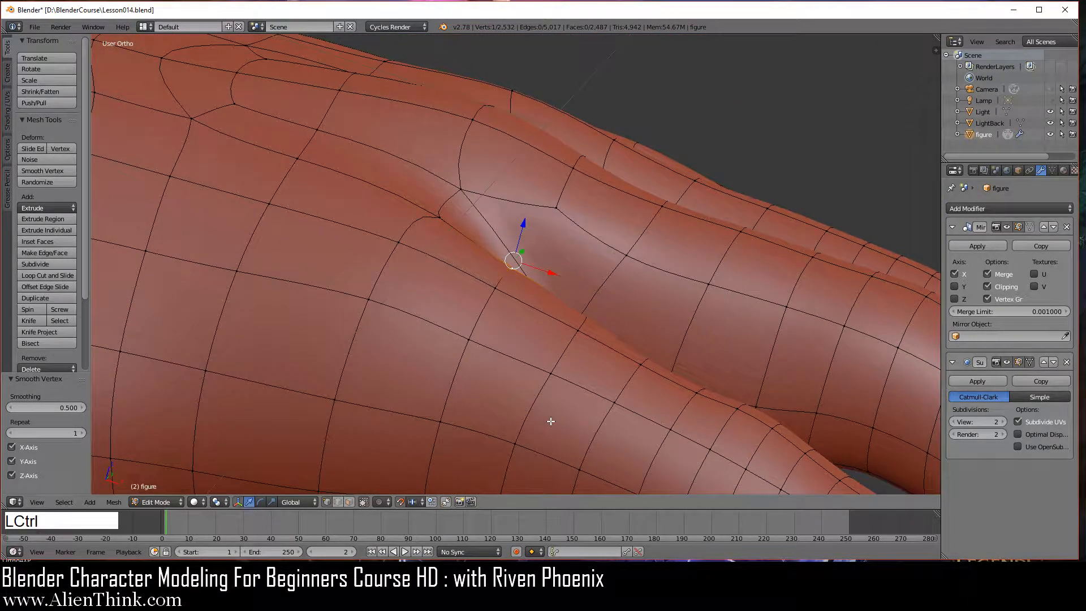
key("1")
middle_click_drag(532, 347, 521, 308, "shift")
right_click(520, 302)
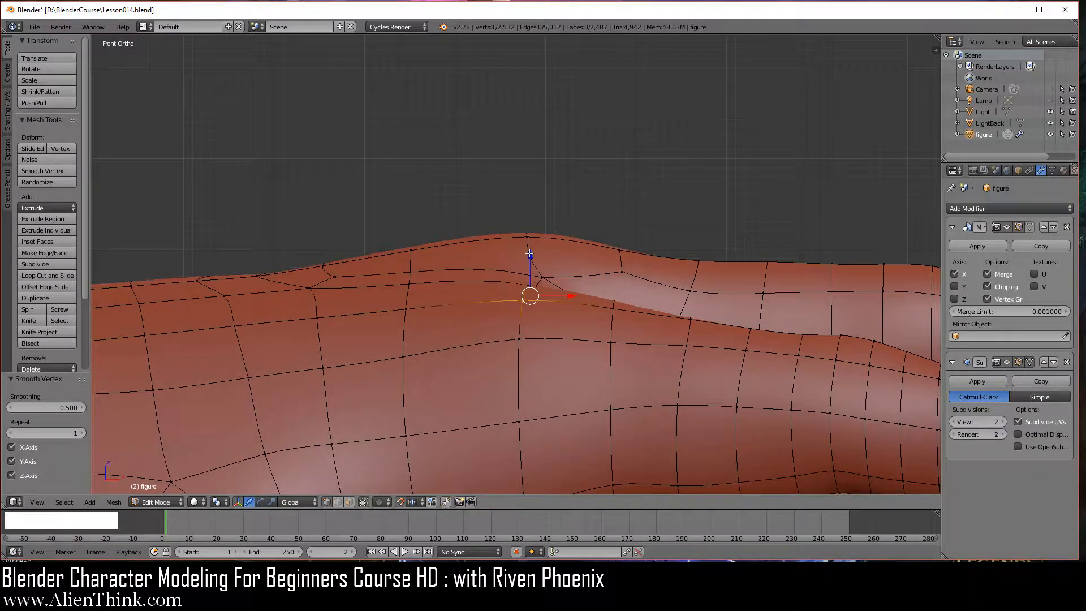
left_click_drag(529, 254, 530, 245)
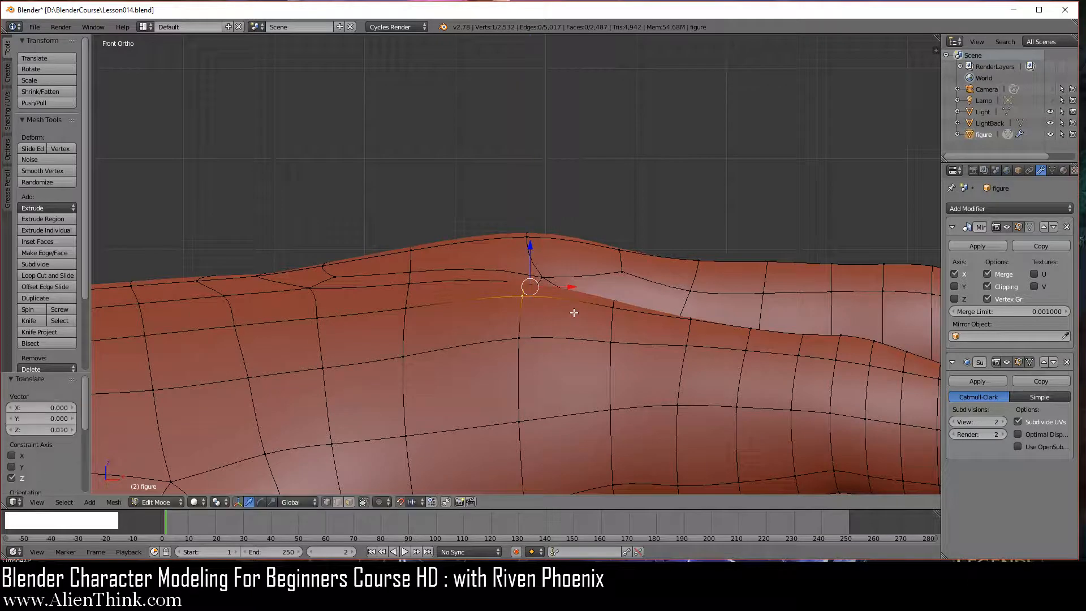
scroll(574, 312, "down", 5)
key("Tab")
middle_click_drag(584, 247, 528, 410)
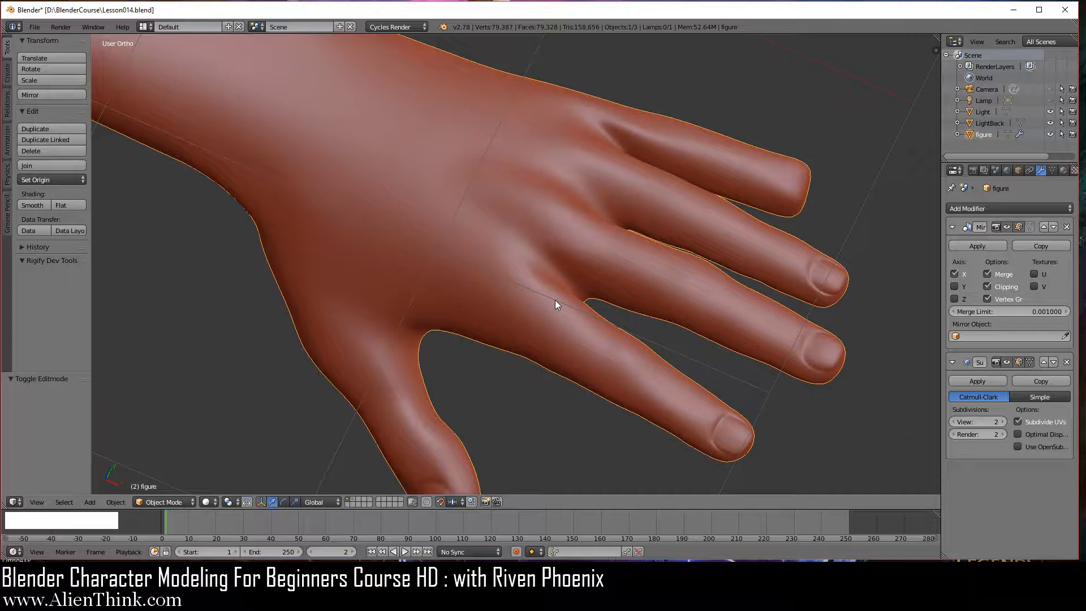
middle_click_drag(556, 301, 599, 368)
scroll(570, 288, "down", 3)
scroll(532, 303, "up", 4)
key("Tab")
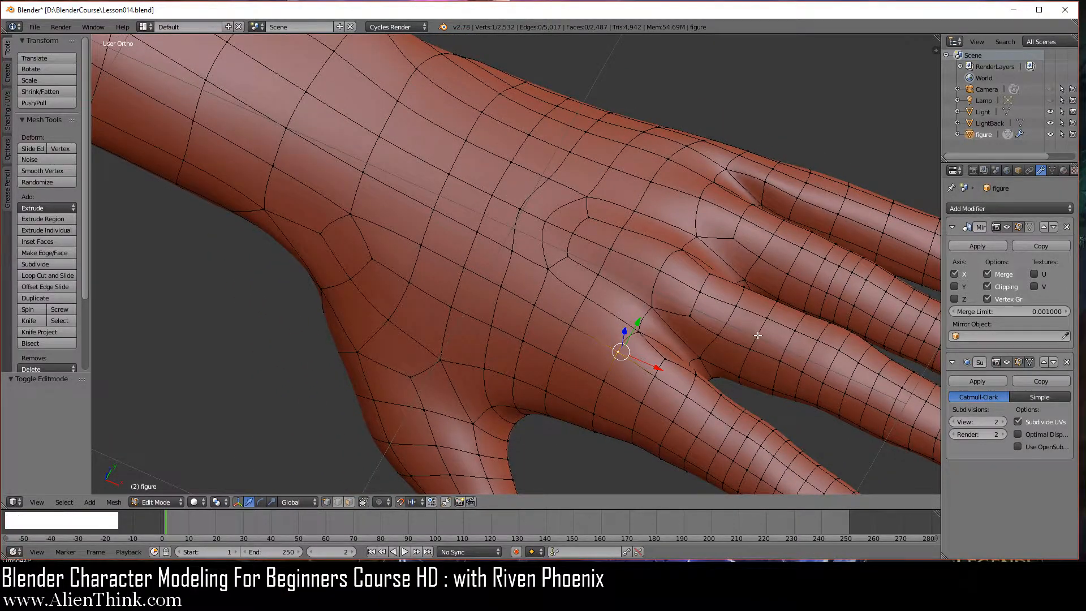
Select three consecutive lengthwise vertices on the back of the hand behind the ring finger knuckle and lower them slightly along Z in back view
middle_click_drag(758, 335, 526, 274)
key("ctrl+KP_1")
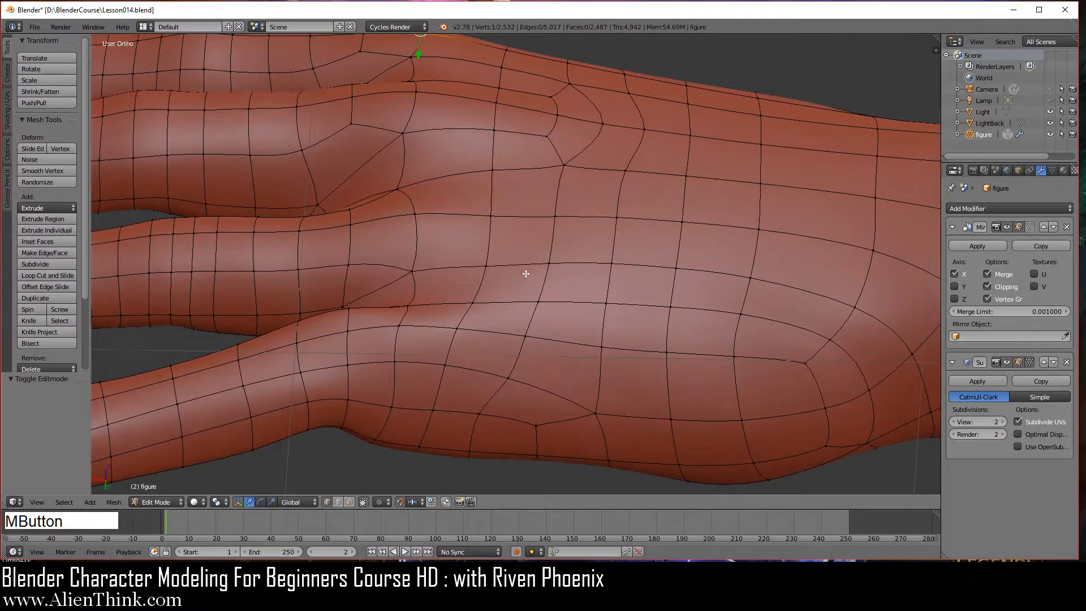
right_click(485, 265)
right_click(551, 264, "shift")
right_click(630, 275, "shift")
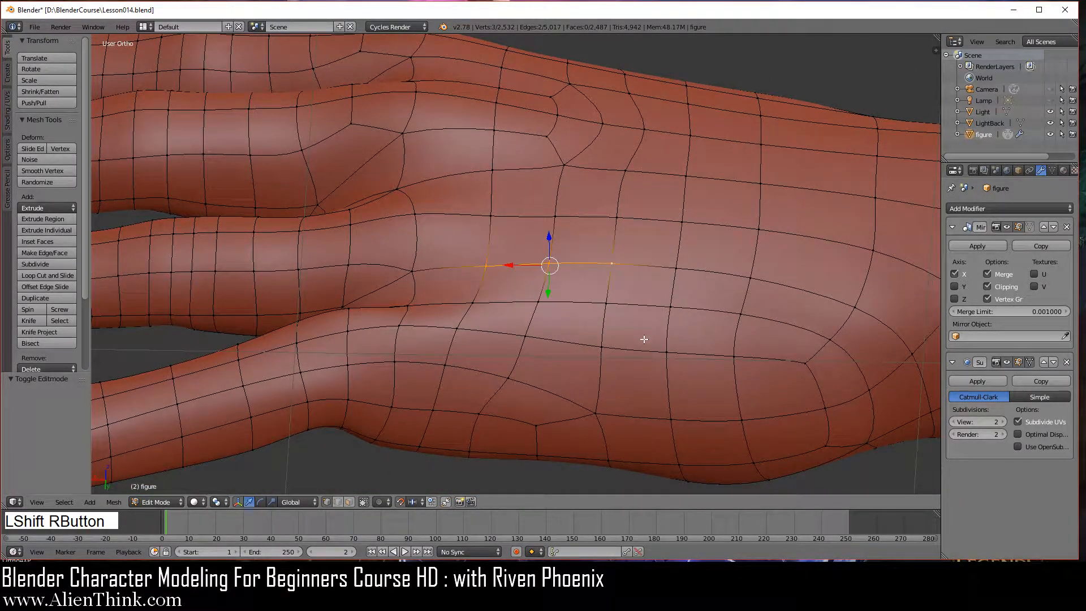
key("ctrl+KP_1")
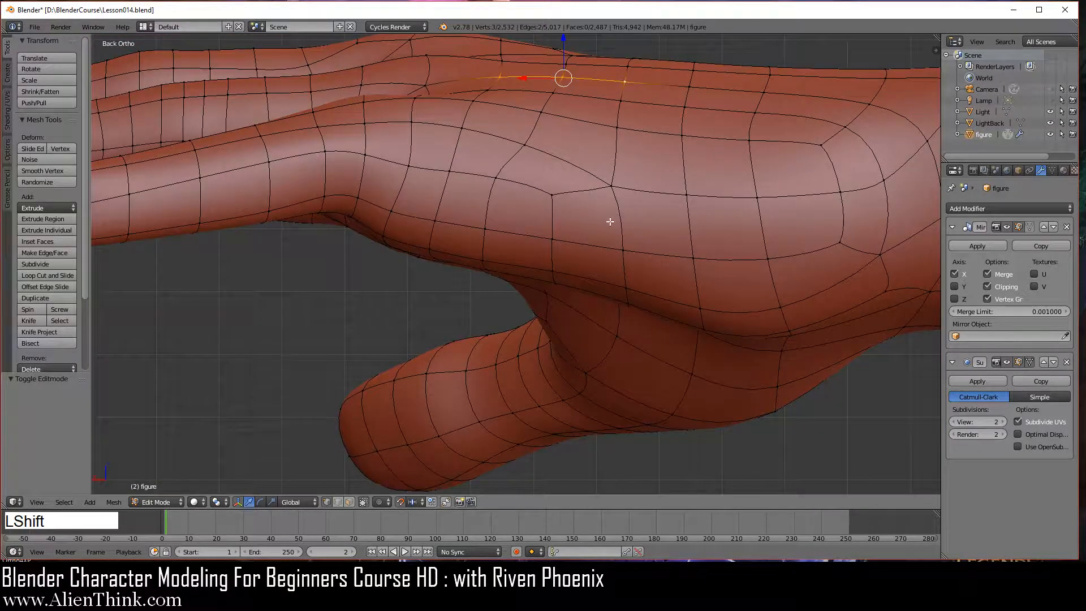
middle_click_drag(608, 223, 583, 383, "shift")
scroll(582, 384, "up", 2)
left_click_drag(548, 227, 548, 235)
Inspect the shaded back of the hand, its little finger side and the wrist from several angles in Object Mode
scroll(531, 303, "down", 4)
key("Tab")
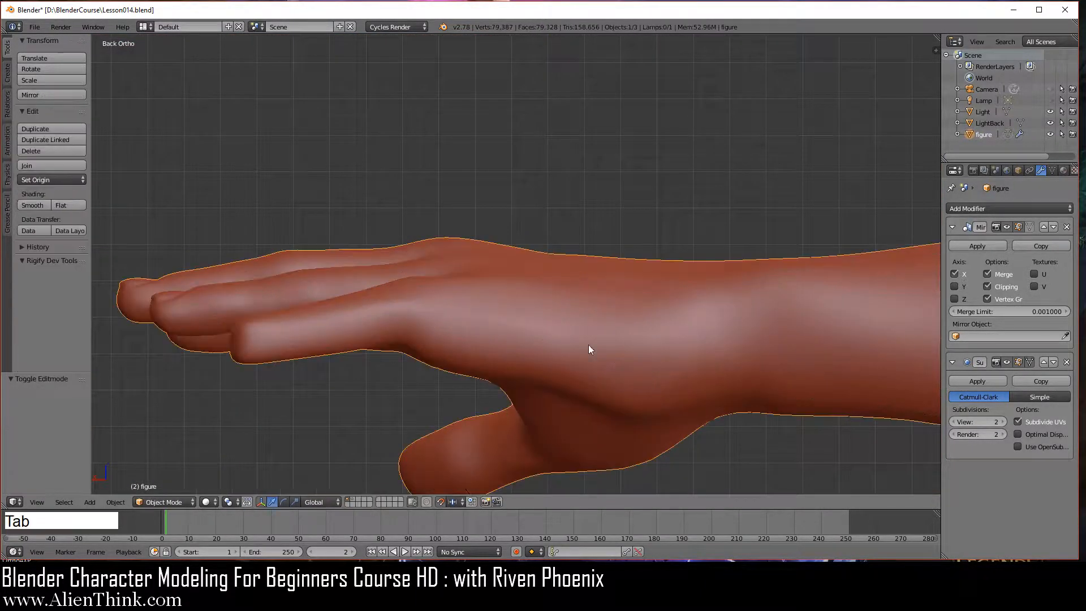
middle_click_drag(589, 344, 516, 381)
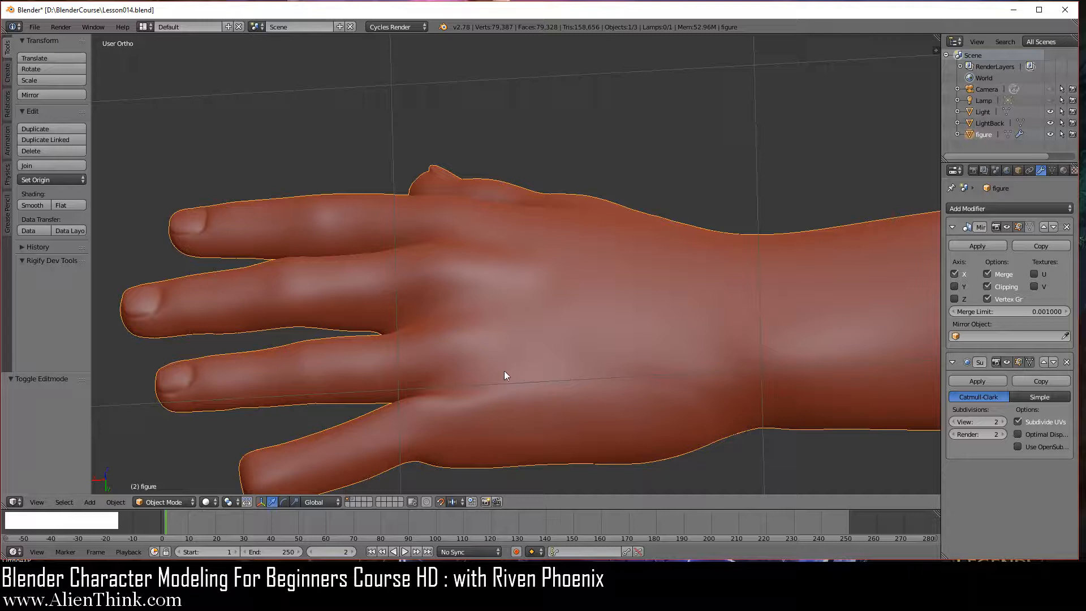
middle_click_drag(559, 382, 448, 295, "shift")
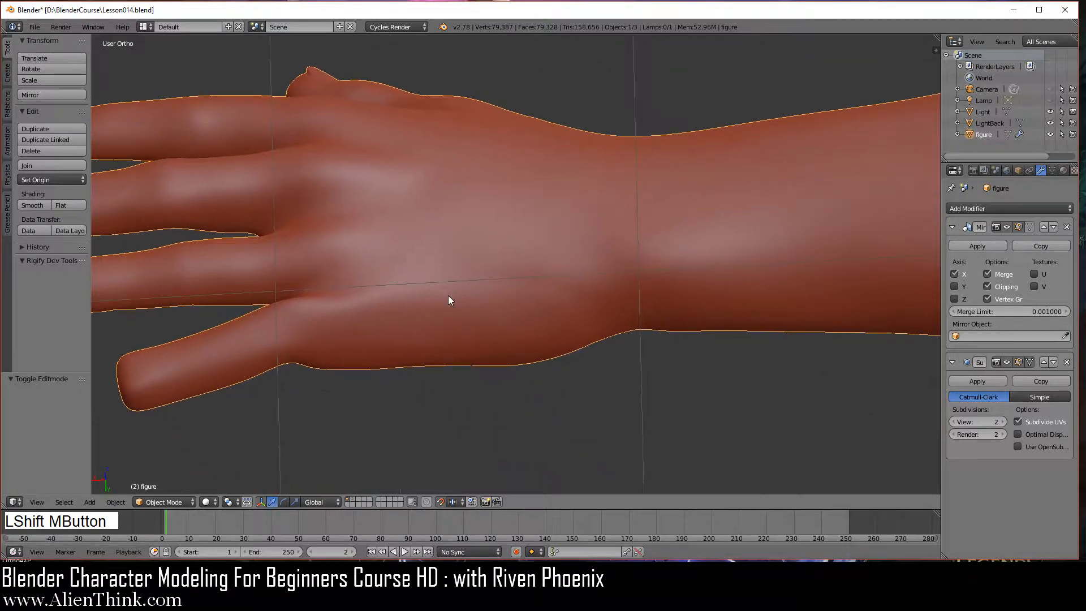
middle_click_drag(493, 348, 552, 287)
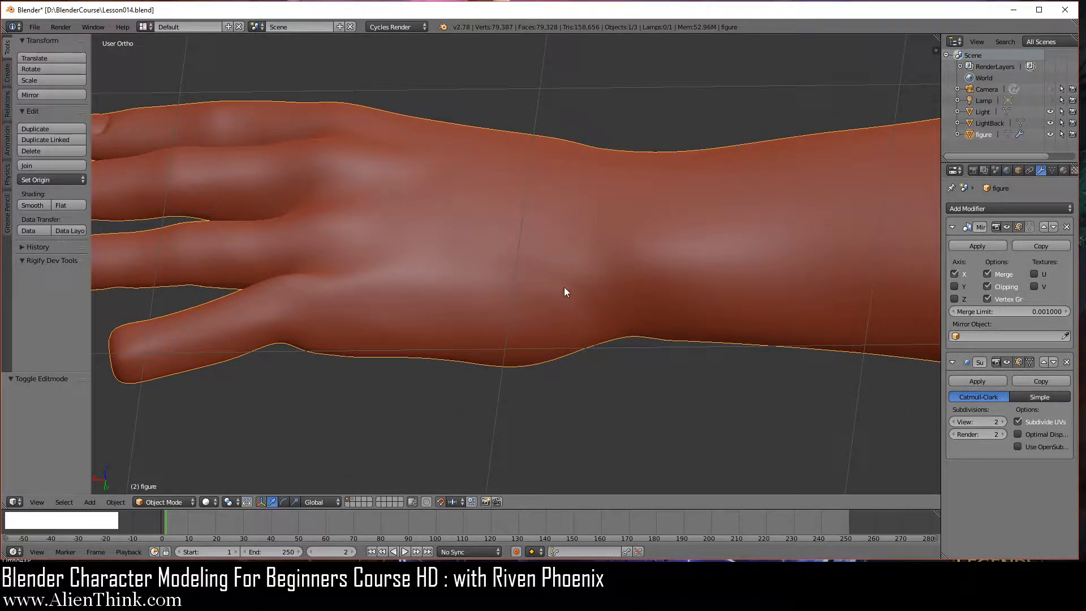
scroll(586, 323, "up", 2)
middle_click_drag(587, 327, 541, 274)
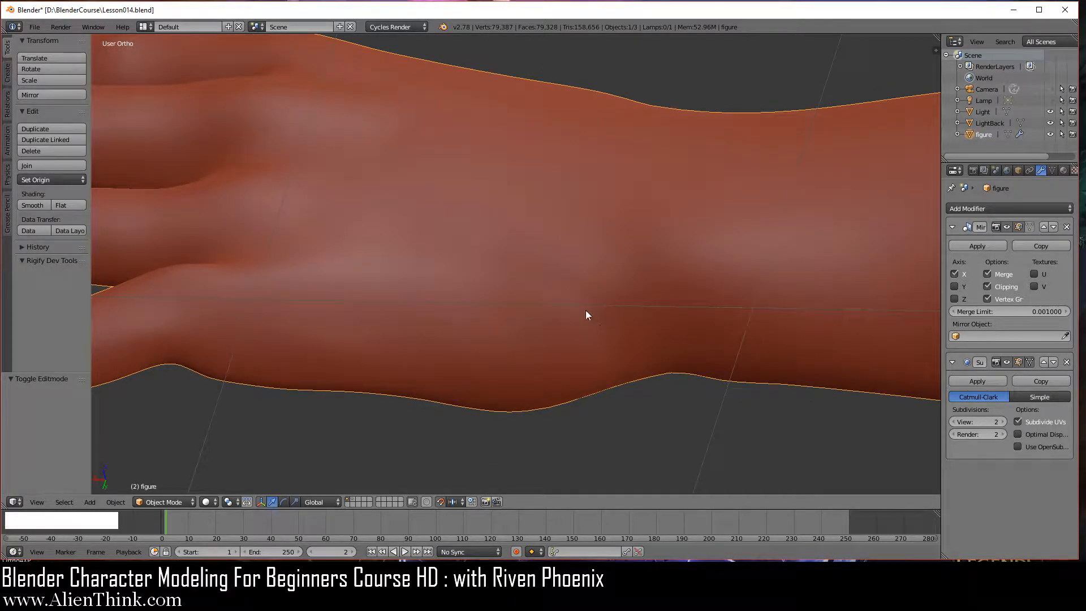
key("Tab")
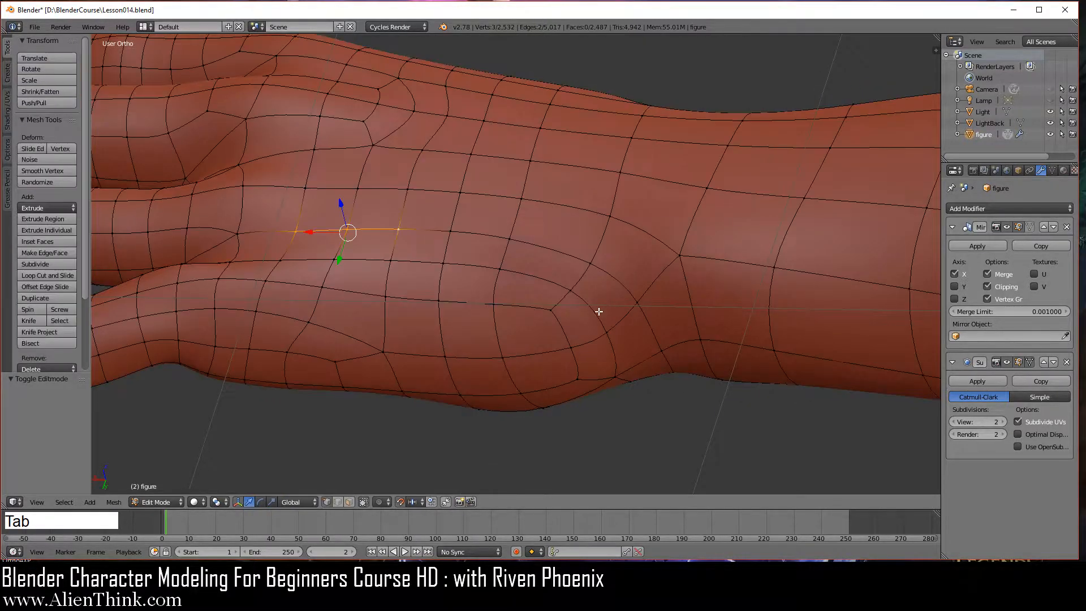
In back view, raise the four faces at the wrist end of the hand's little finger side, shift them -0.010 along X and smooth them once
left_click(349, 502)
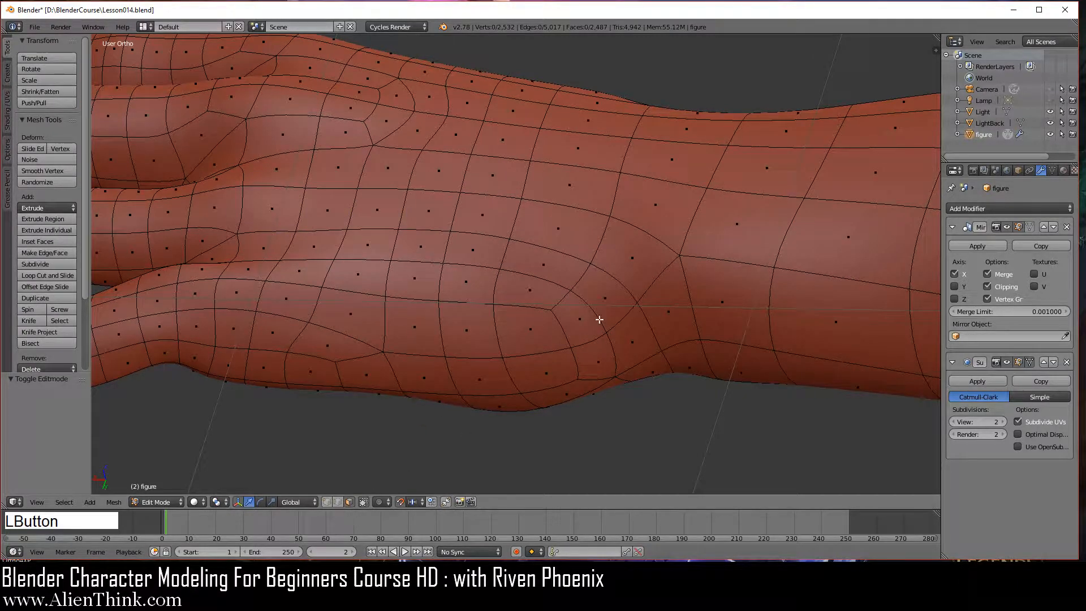
right_click(563, 278)
right_click(526, 292, "shift")
right_click(580, 322, "shift")
right_click(599, 296, "shift")
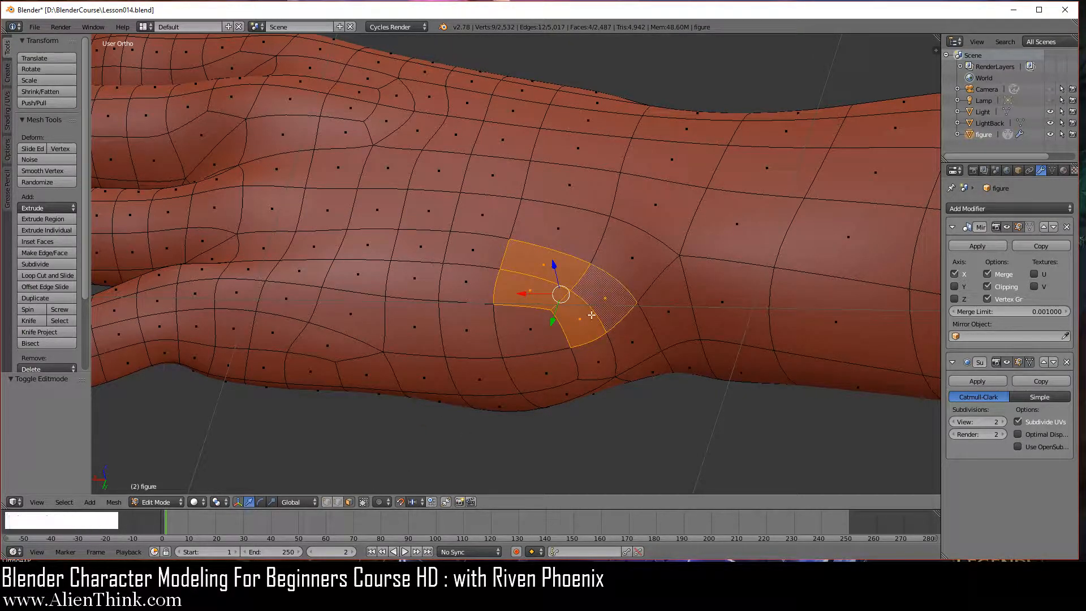
key("ctrl+KP_1")
middle_click_drag(592, 314, 529, 242, "shift")
left_click_drag(525, 233, 524, 226)
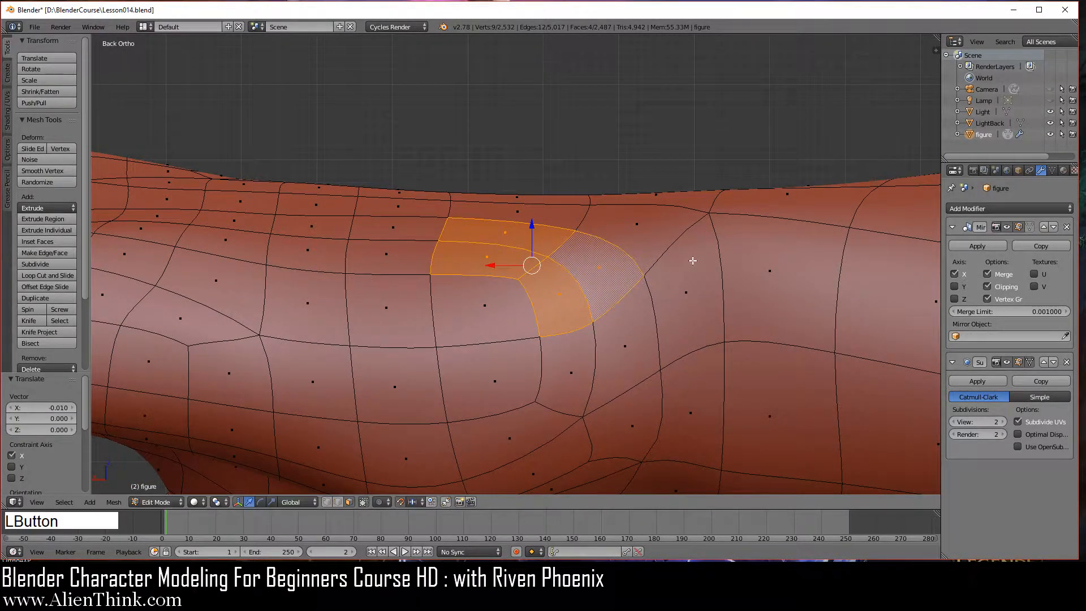
key("w")
left_click(714, 245)
Inspect the shaded wrist, forearm and back of the hand from several angles in Object Mode
scroll(633, 288, "down", 3)
key("Tab")
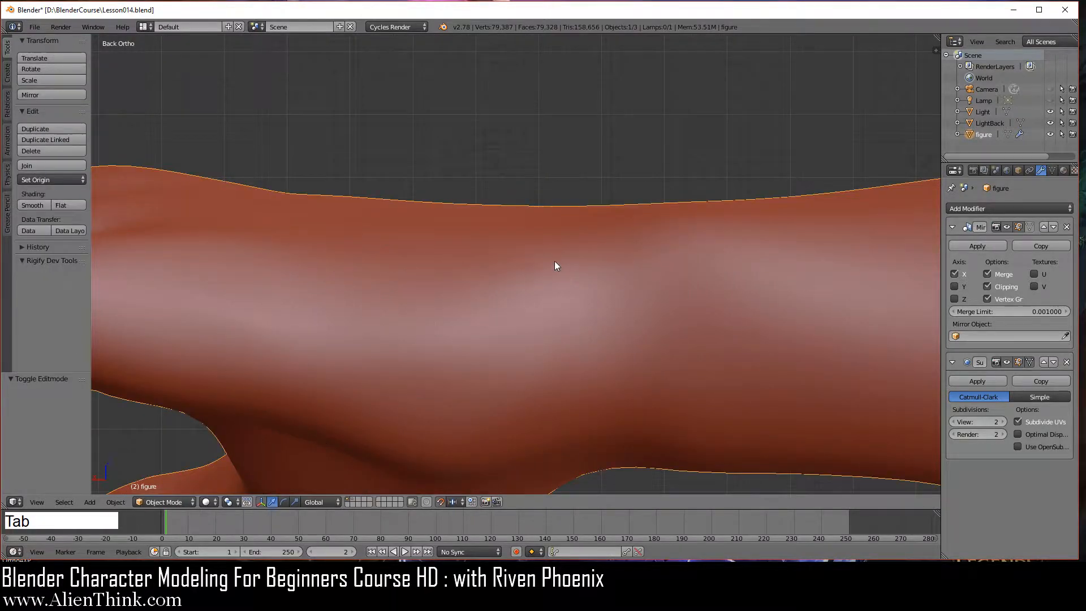
middle_click_drag(555, 262, 432, 369)
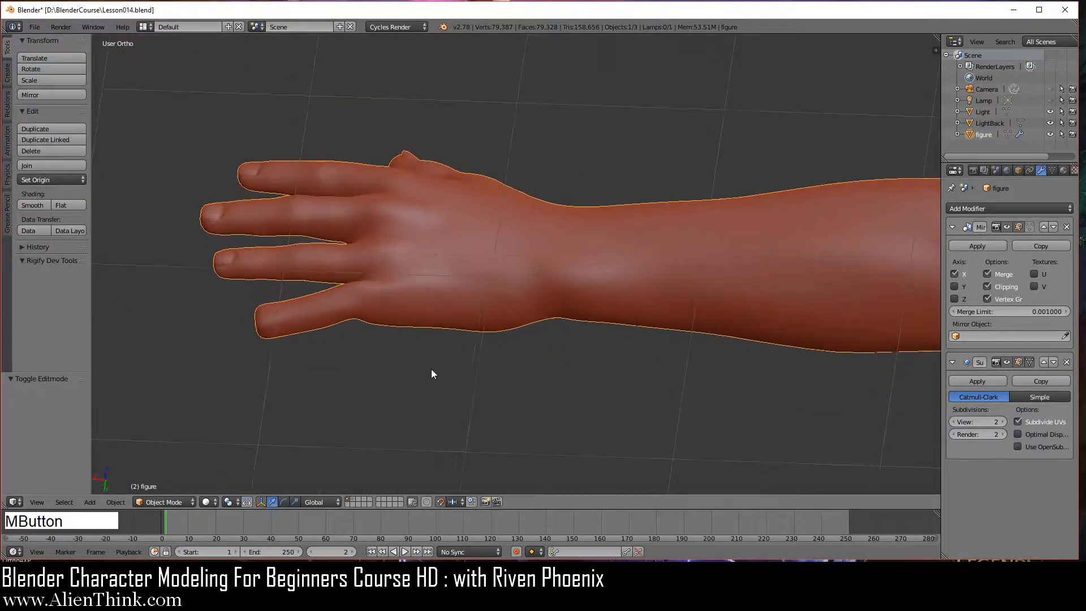
middle_click_drag(502, 312, 486, 256)
middle_click_drag(377, 253, 548, 294)
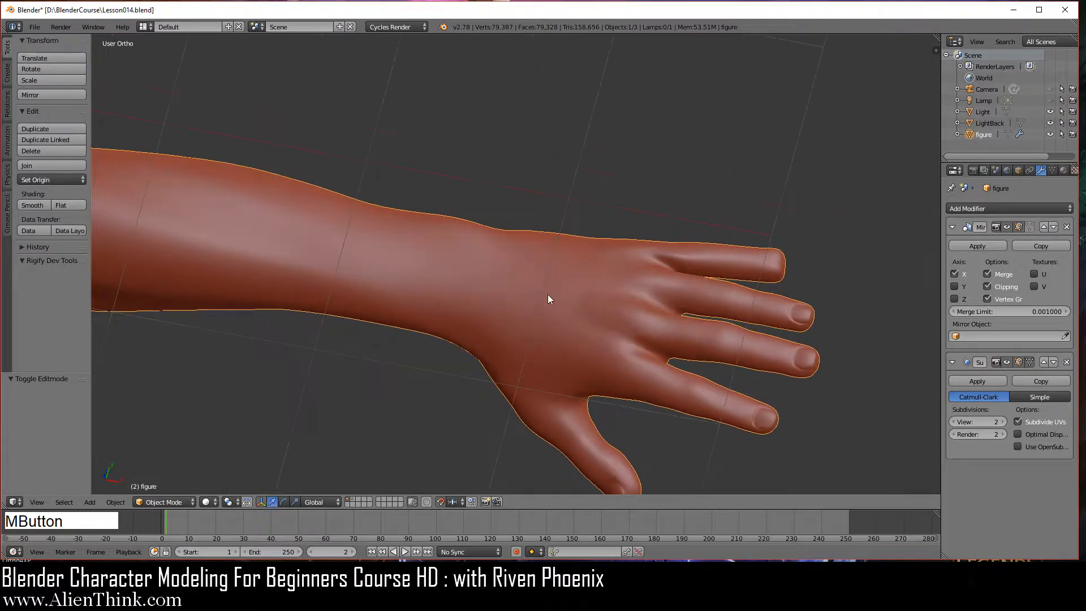
scroll(547, 294, "up", 3)
middle_click_drag(653, 320, 512, 231, "shift")
scroll(536, 279, "up", 1)
middle_click_drag(560, 331, 587, 342)
In edge mode, rotate the two curved crosswise edges behind the middle finger knuckle to redirect the edge flow
key("Tab")
middle_click_drag(490, 287, 598, 286, "shift")
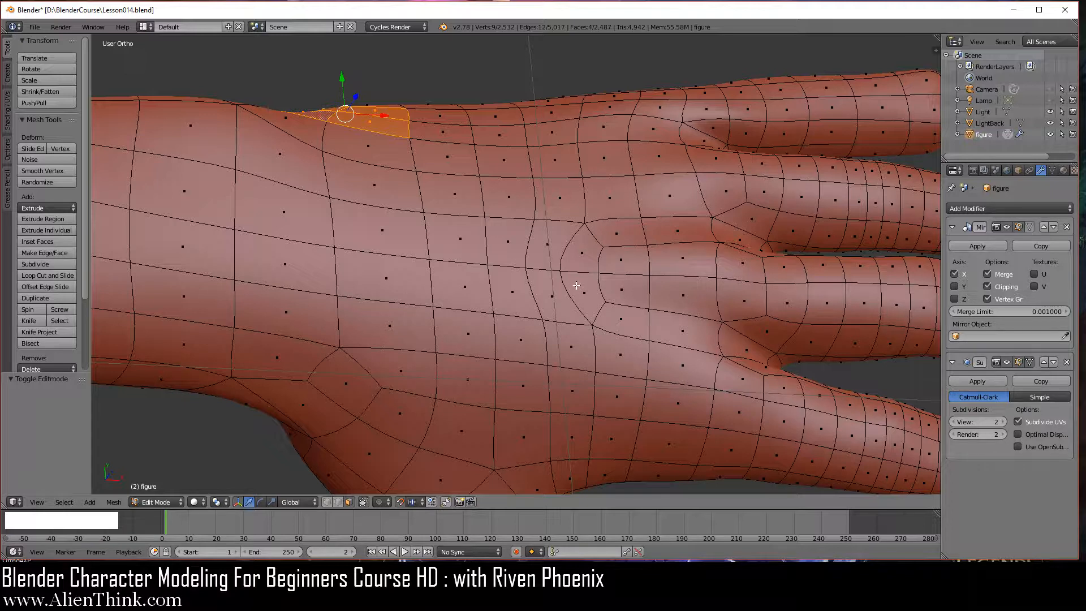
left_click(341, 501)
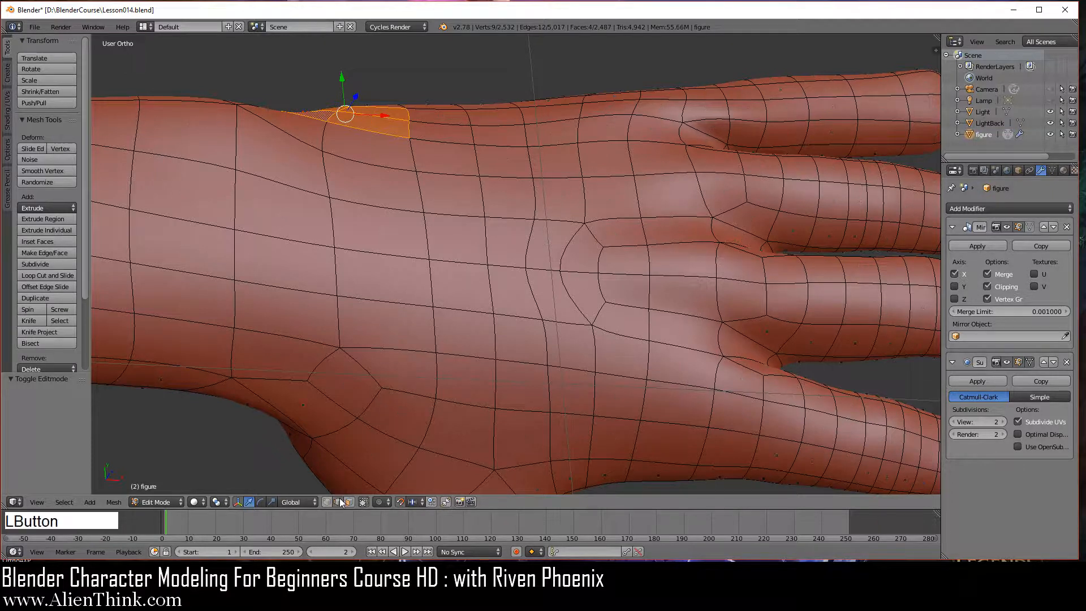
right_click(568, 292)
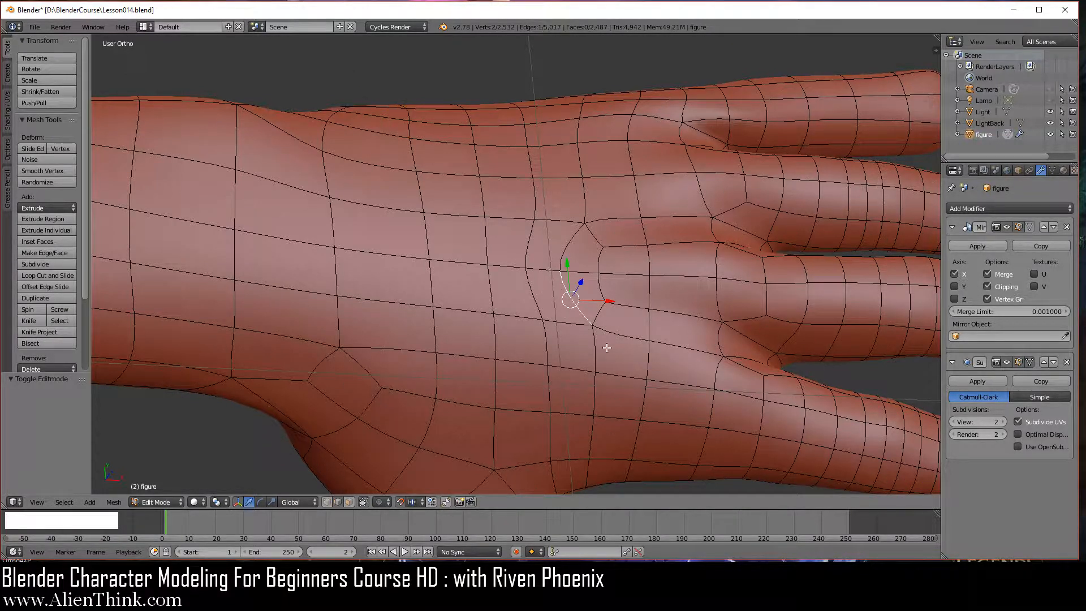
key("ctrl+a")
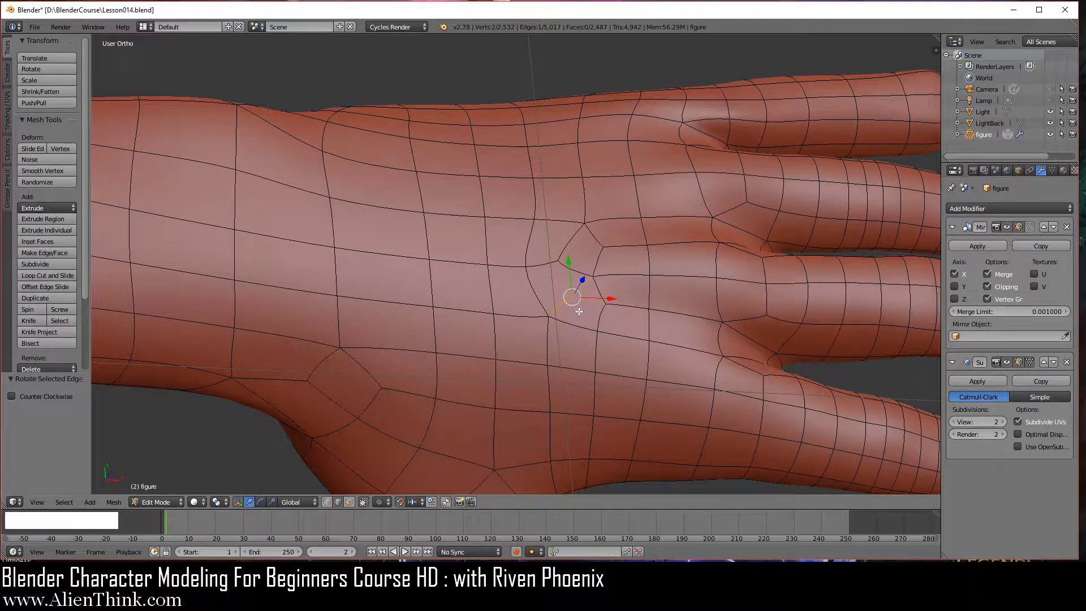
right_click(574, 235)
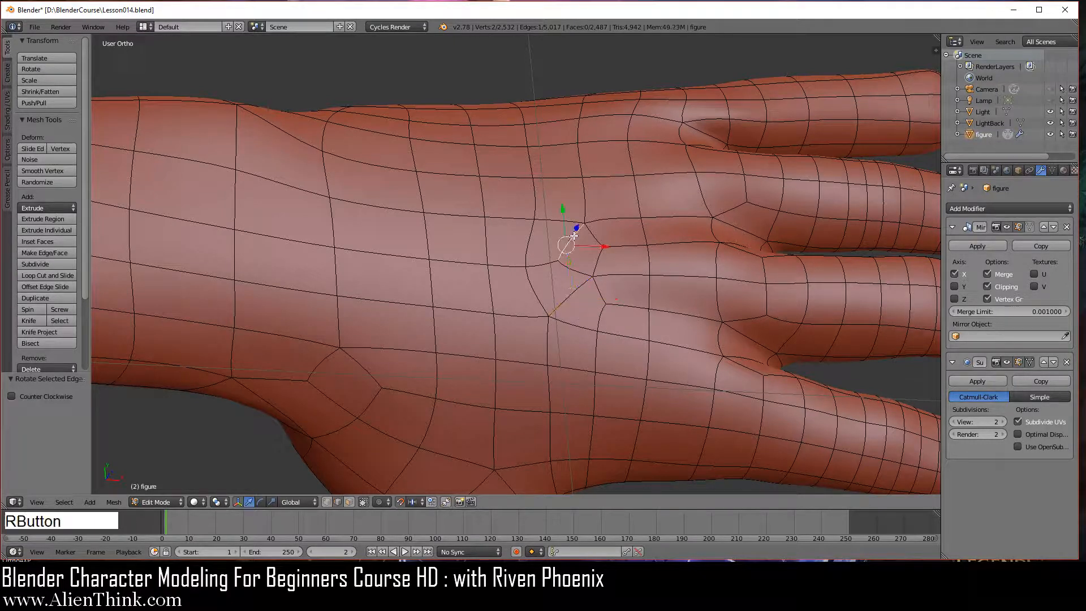
key("ctrl+a")
key("ctrl+a")
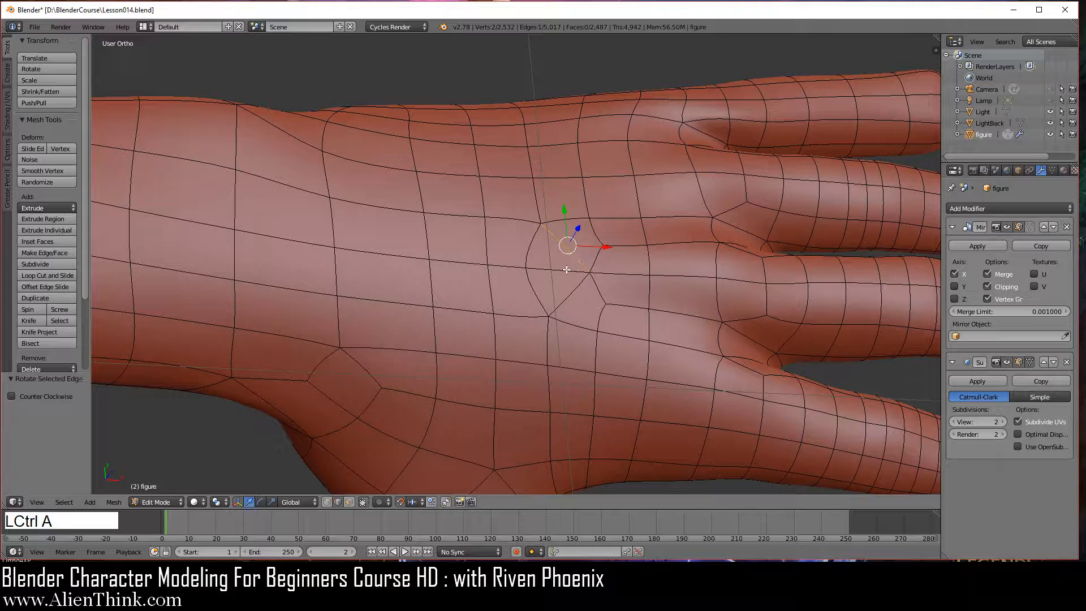
Dissolve the two lengthwise edges inside the diamond behind the middle finger knuckle, then check the shaded surface
right_click(547, 269, "shift")
key("x")
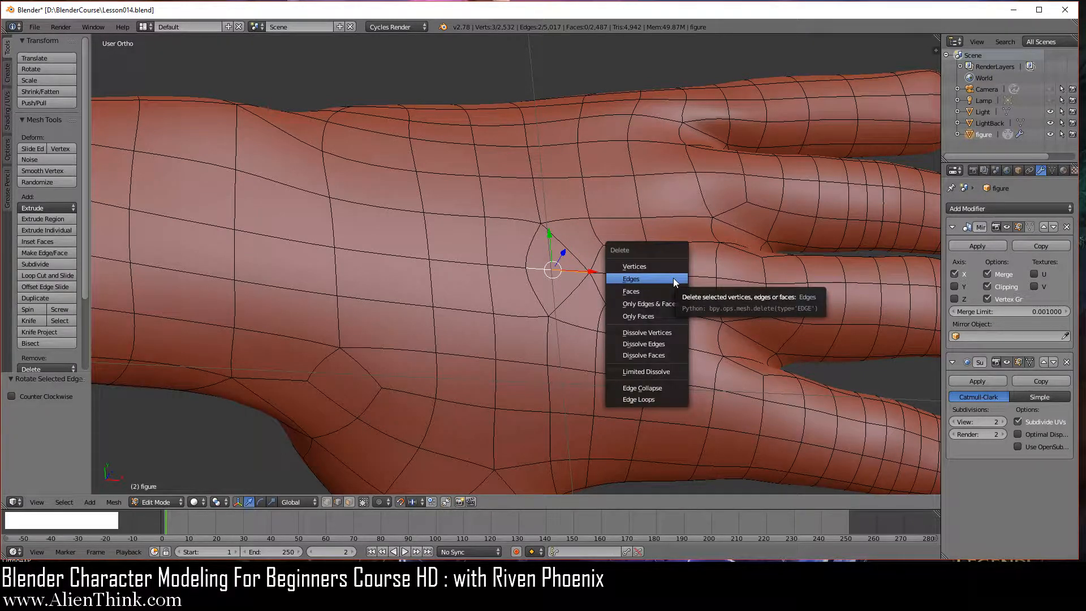
left_click(658, 344)
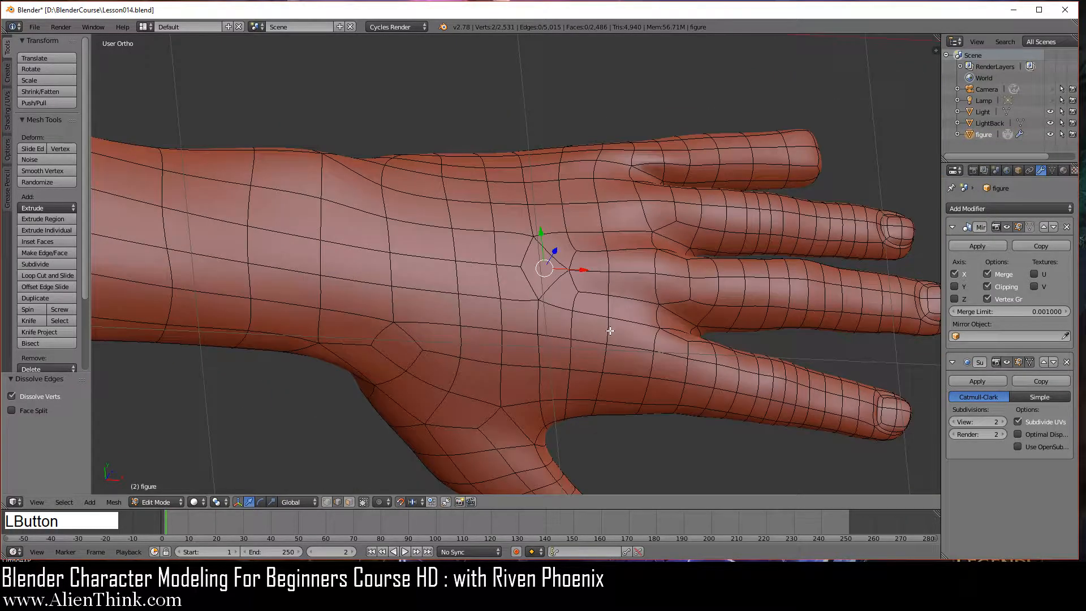
key("Tab")
middle_click_drag(610, 353, 550, 300)
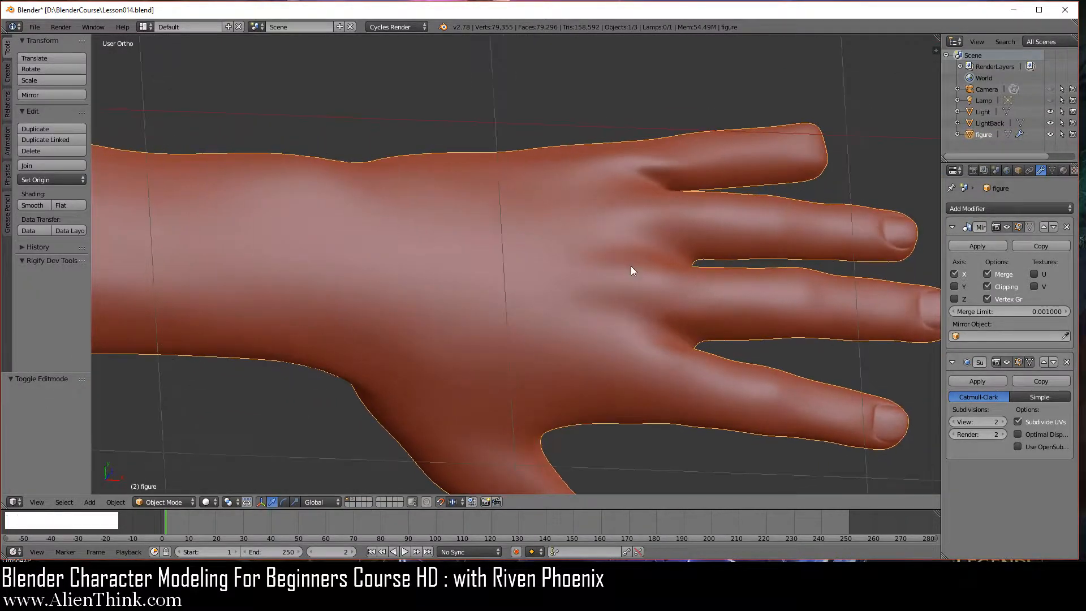
scroll(596, 331, "up", 2)
middle_click_drag(570, 390, 560, 362)
key("Tab")
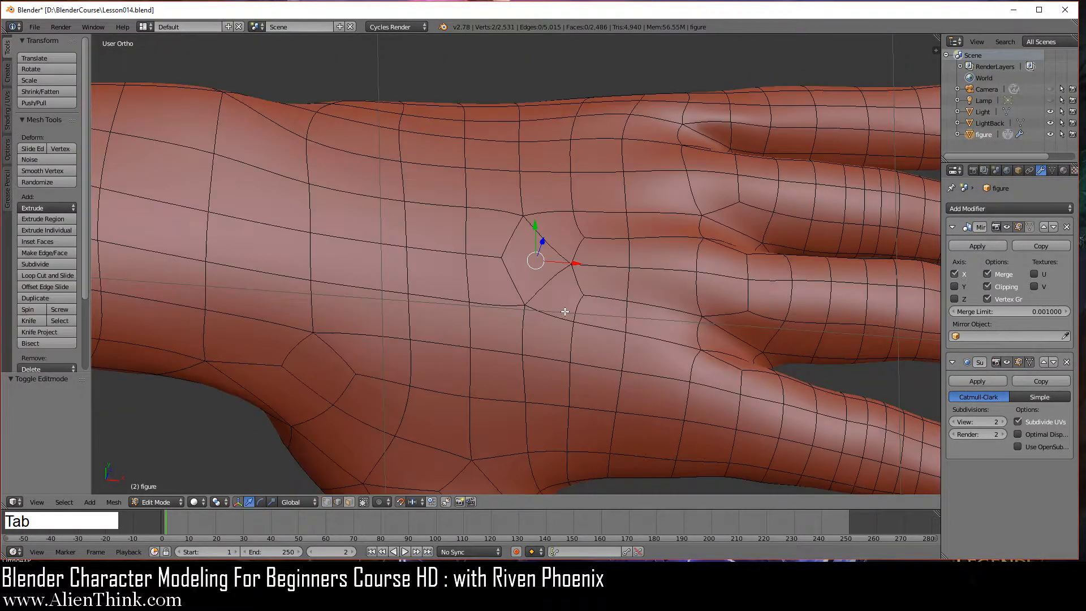
Inspect the back of the hand and the little finger's base from several angles in Object Mode and Edit Mode
middle_click_drag(650, 414, 729, 358)
key("Tab")
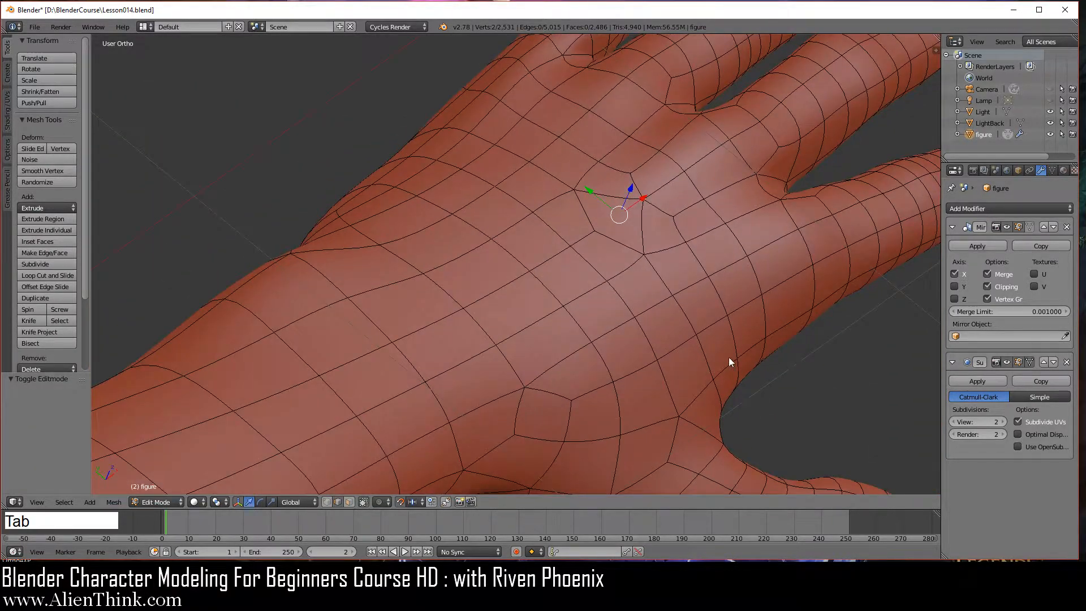
scroll(571, 301, "down", 4)
middle_click_drag(571, 300, 490, 319)
middle_click_drag(590, 364, 399, 291)
scroll(482, 307, "up", 3)
key("Tab")
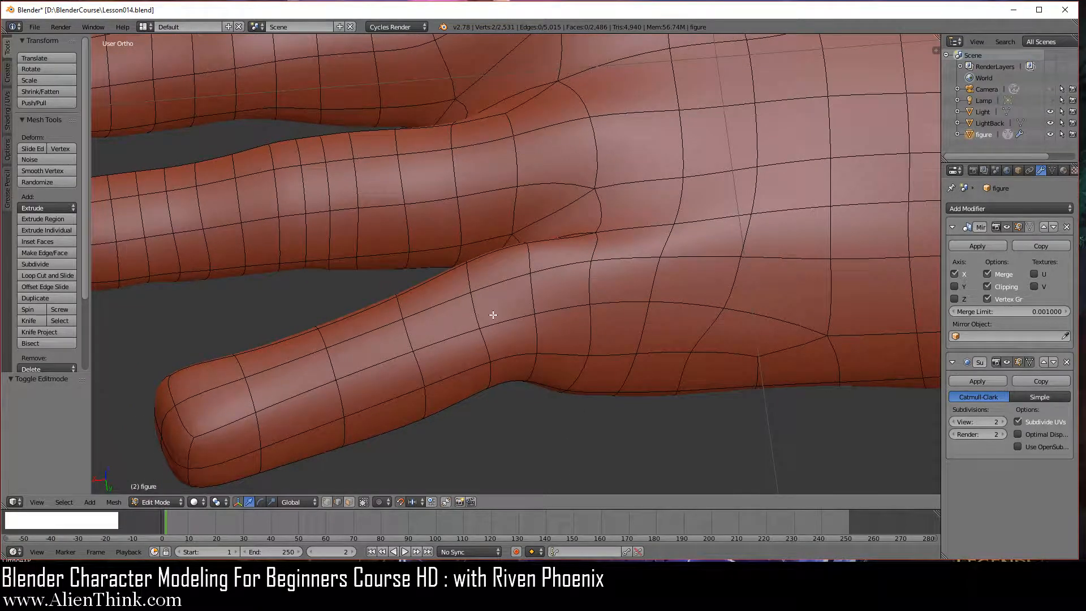
scroll(492, 314, "up", 2)
scroll(500, 362, "down", 2)
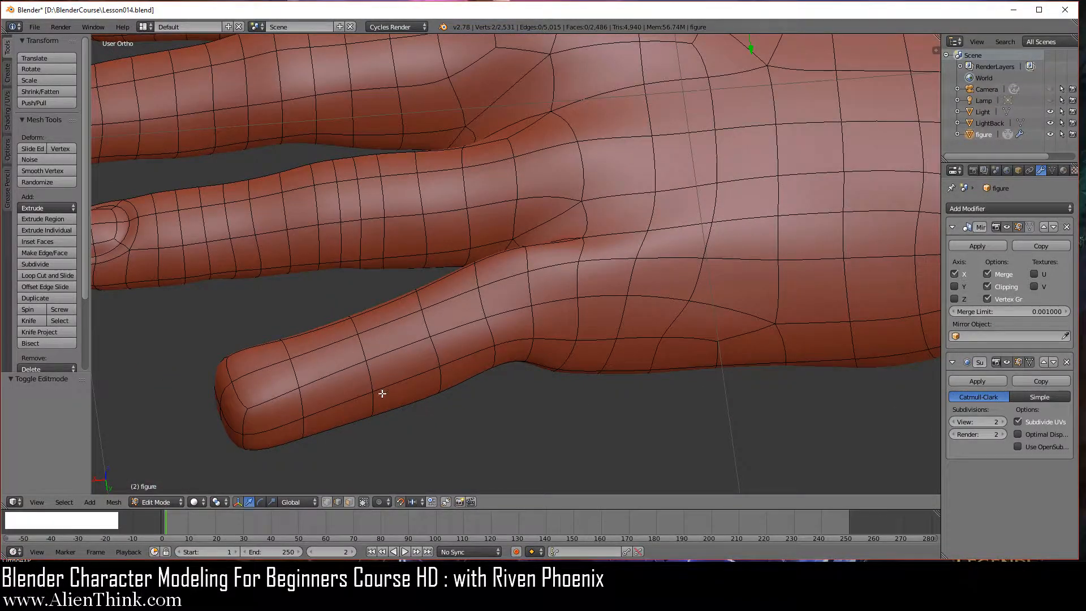
Smooth the lengthwise edge at the little finger's base, on the side facing the ring finger, twice
middle_click_drag(382, 394, 450, 370)
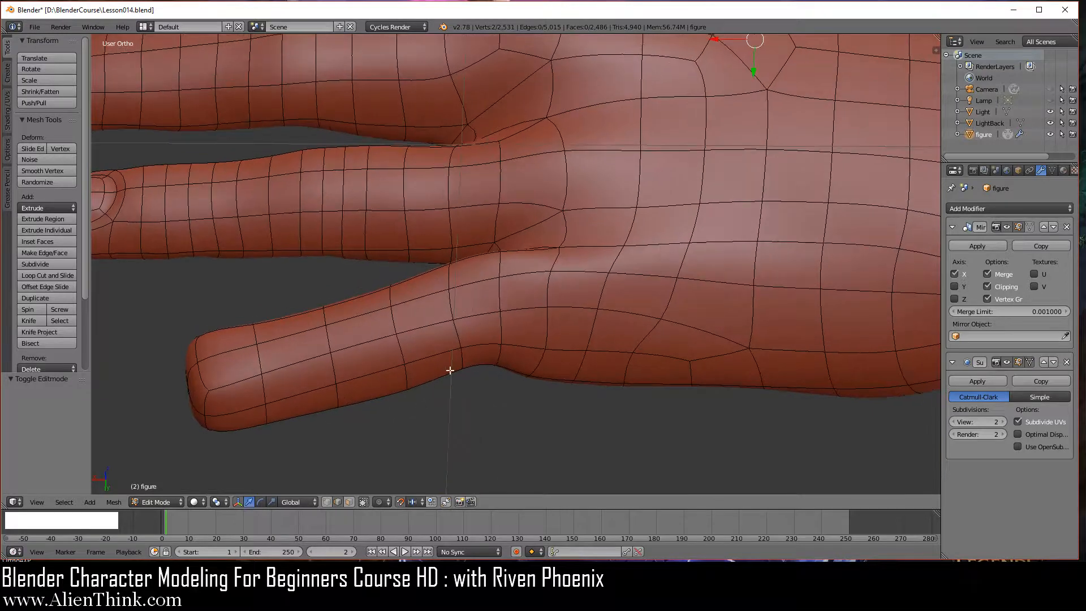
scroll(450, 370, "up", 2)
middle_click_drag(507, 352, 560, 342)
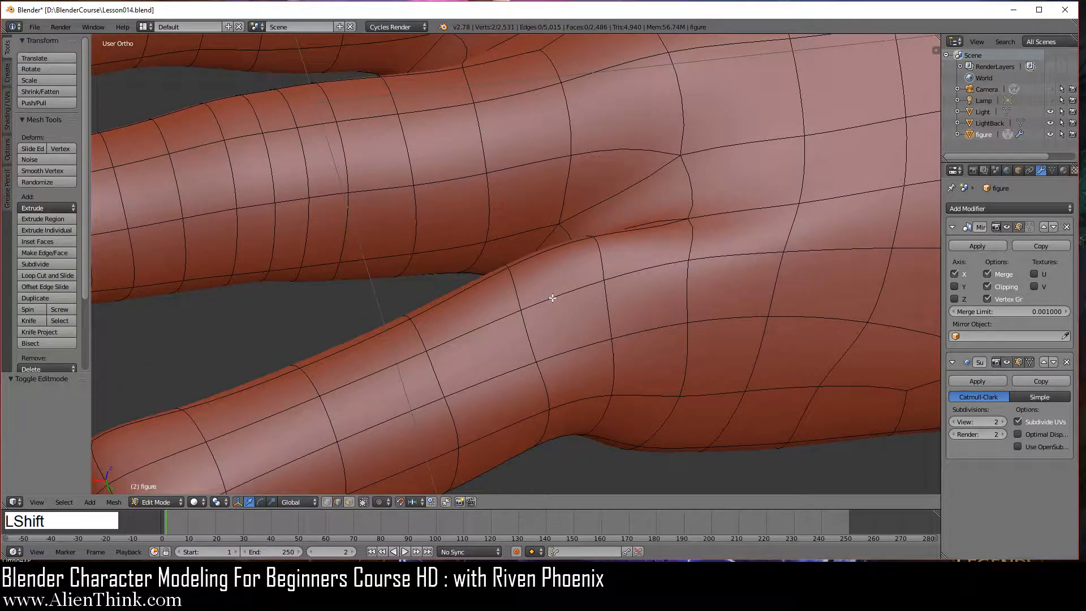
middle_click_drag(553, 298, 538, 300, "shift")
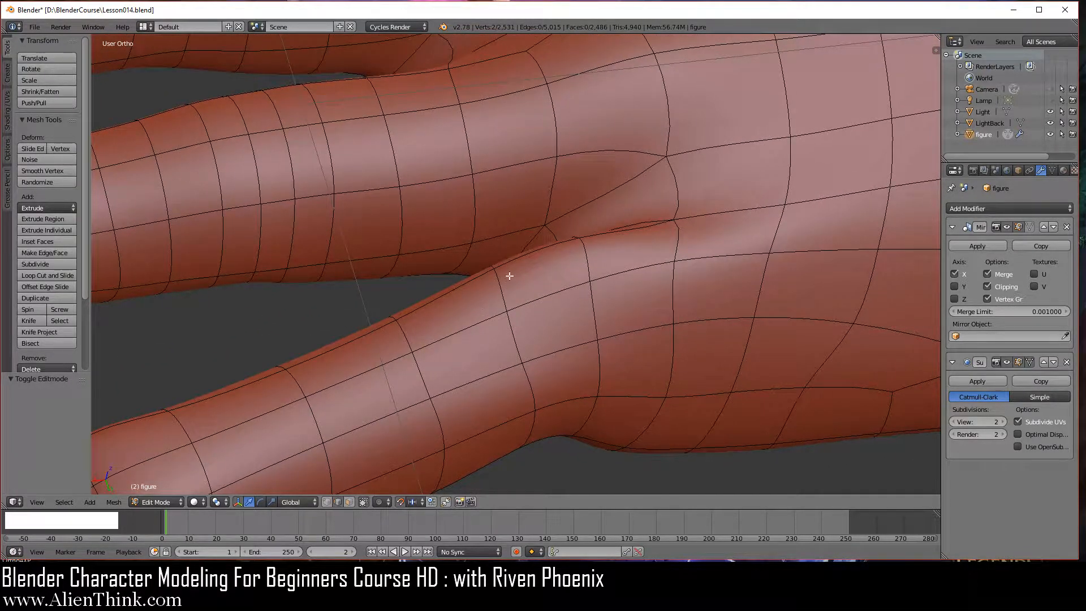
right_click(522, 260)
key("w")
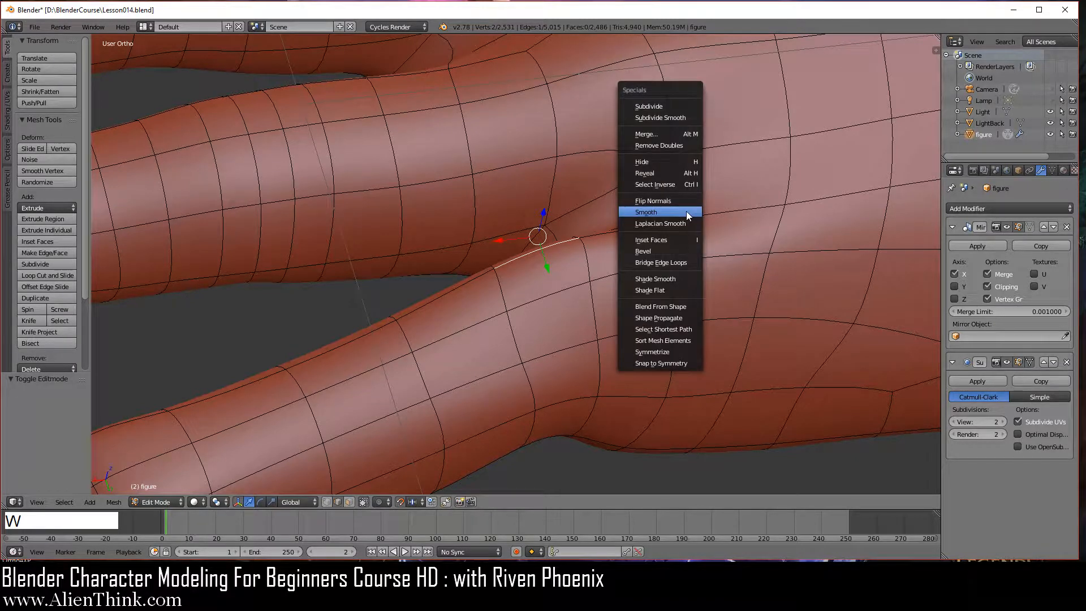
left_click(686, 212)
key("w")
left_click(686, 211)
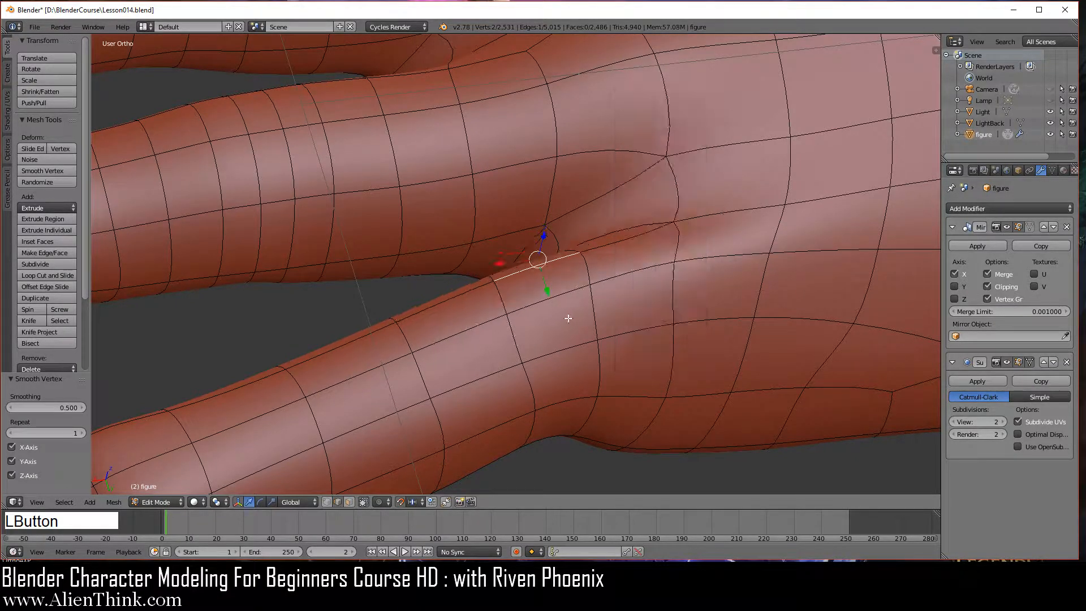
Add the adjoining lengthwise edge toward the little fingertip to the selection and smooth both edges twice
right_click(472, 293, "shift")
key("w")
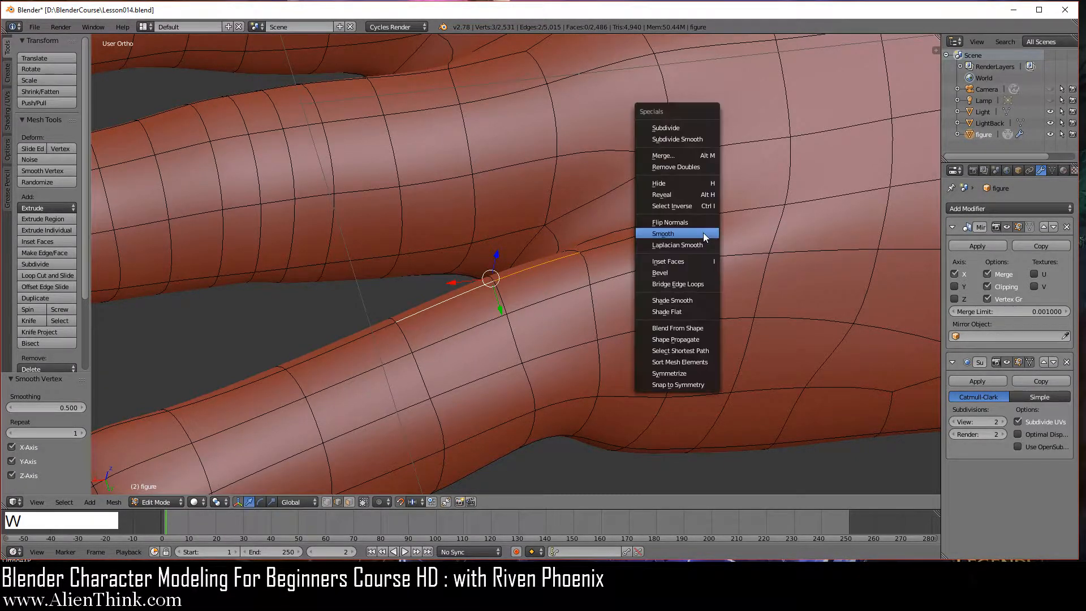
left_click(703, 232)
key("w")
left_click(704, 233)
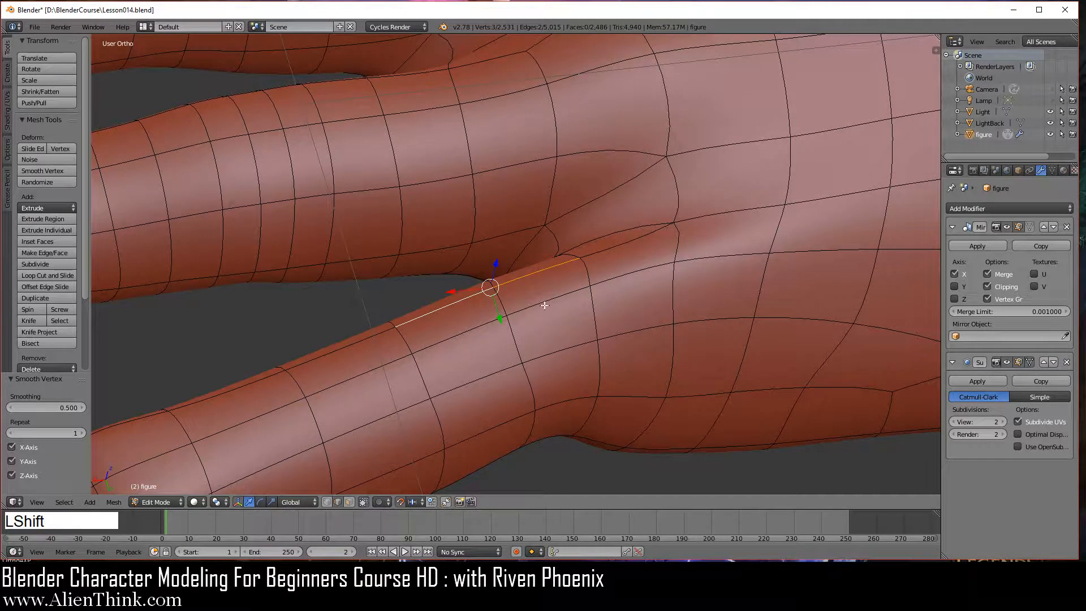
Add the two parallel lengthwise edges on top of the little finger's base and smooth all four edges twice
right_click(476, 331, "shift")
key("w")
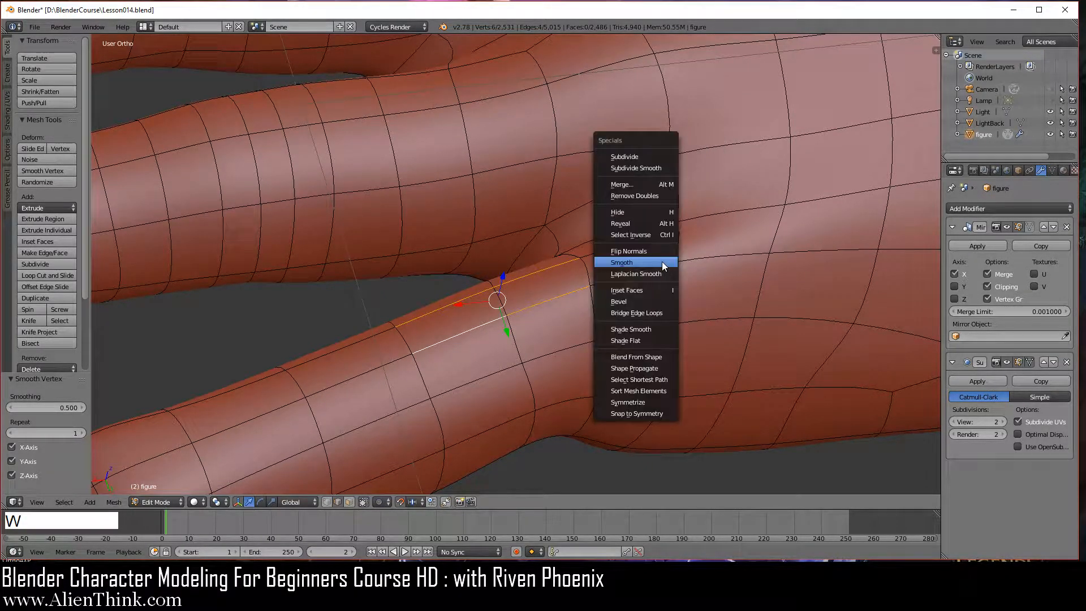
left_click(662, 262)
key("w")
left_click(662, 262)
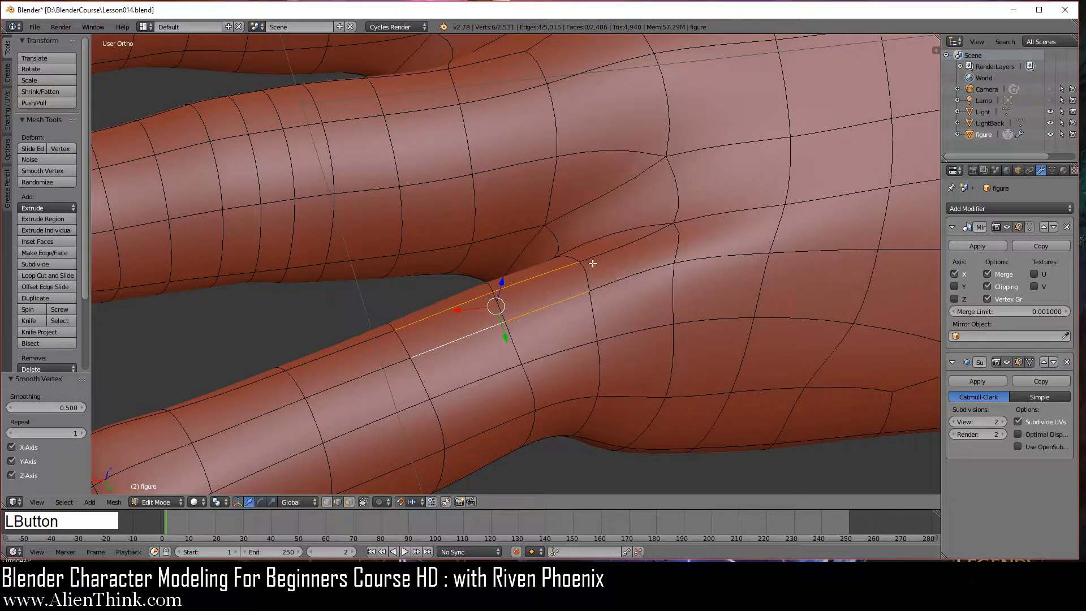
middle_click_drag(552, 356, 561, 166)
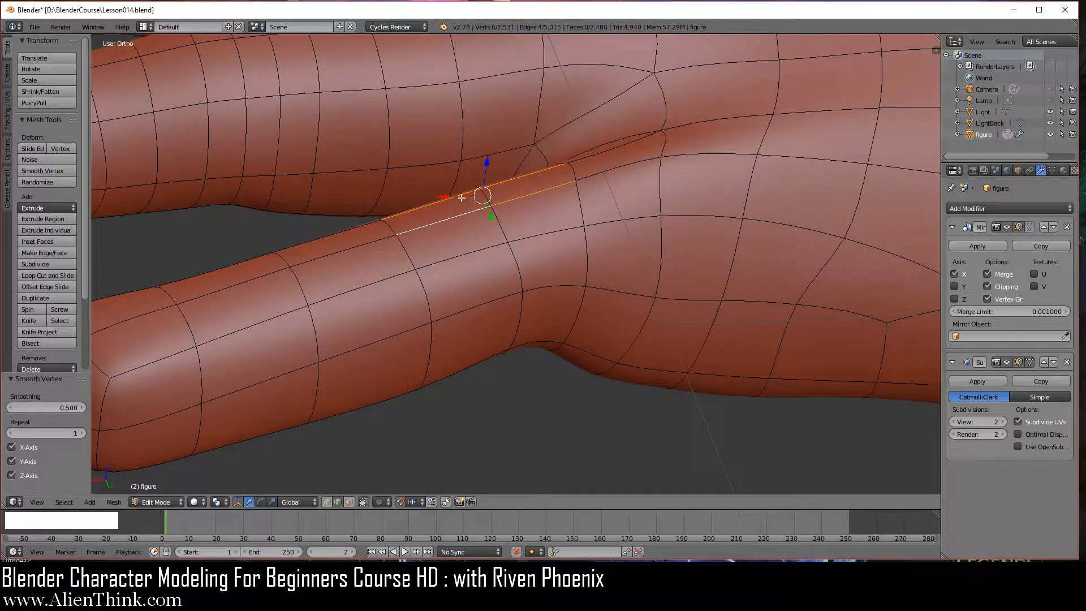
Select the two faces on the underside of the little finger's base and lower them in back view by -0.030 along Z
left_click(349, 503)
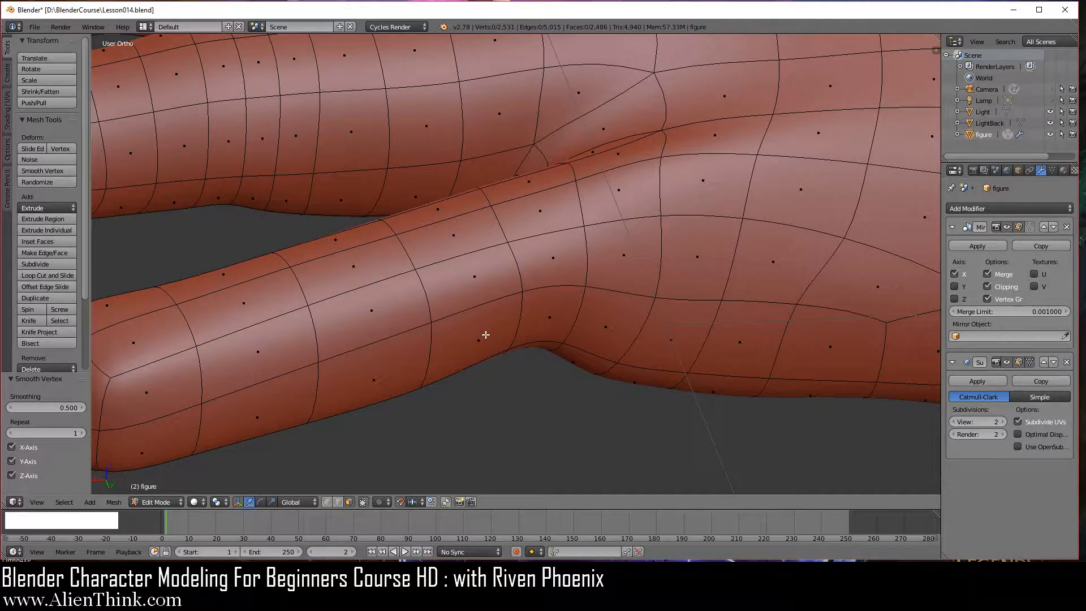
middle_click_drag(492, 337, 493, 400, "shift")
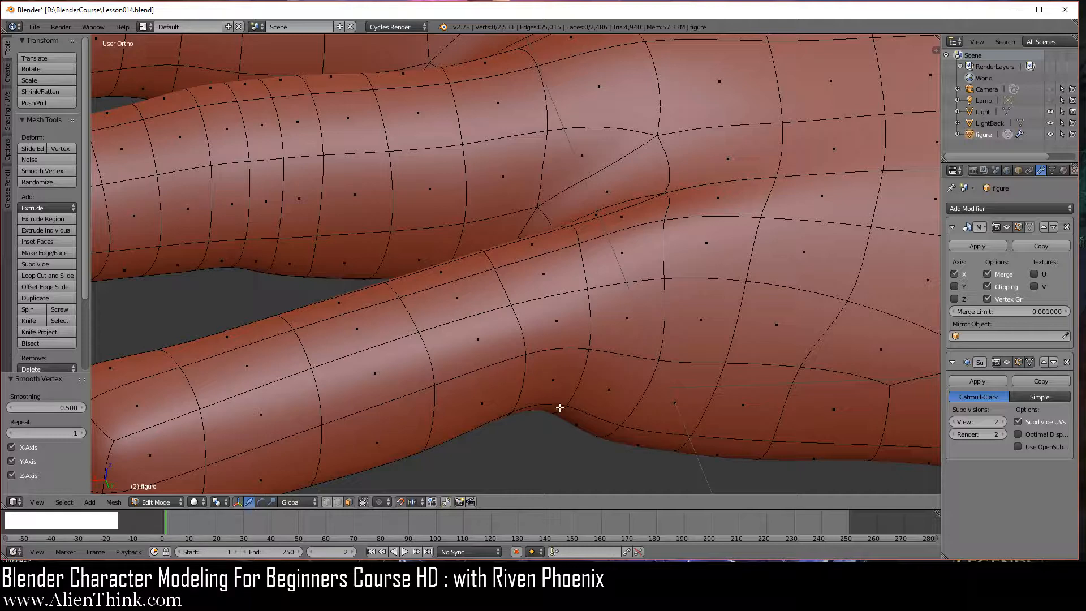
key("ctrl+KP_1")
key("ctrl+KP_1")
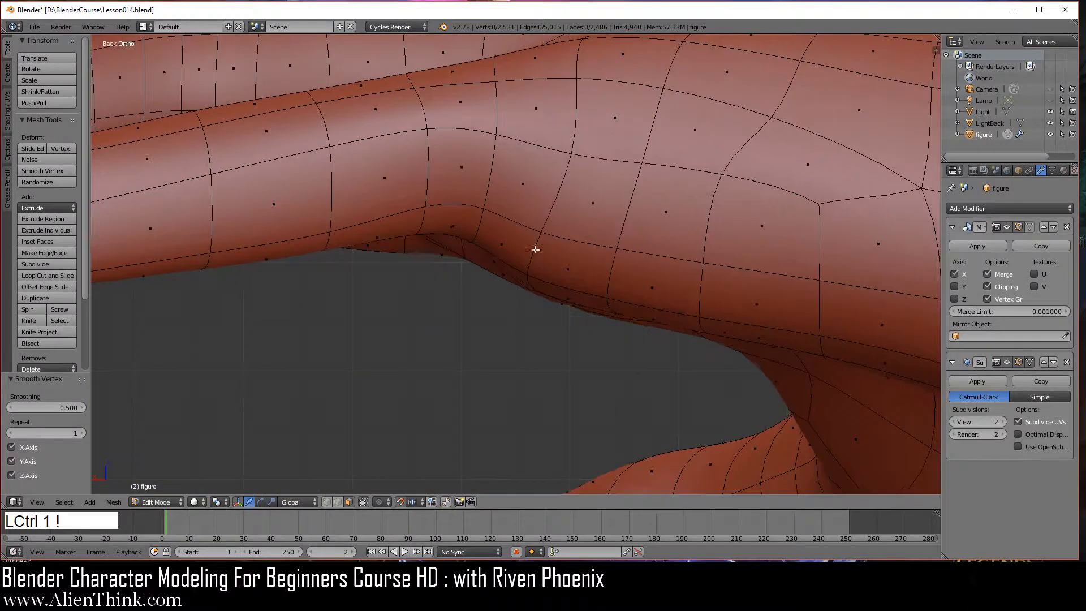
middle_click_drag(533, 245, 516, 295, "shift")
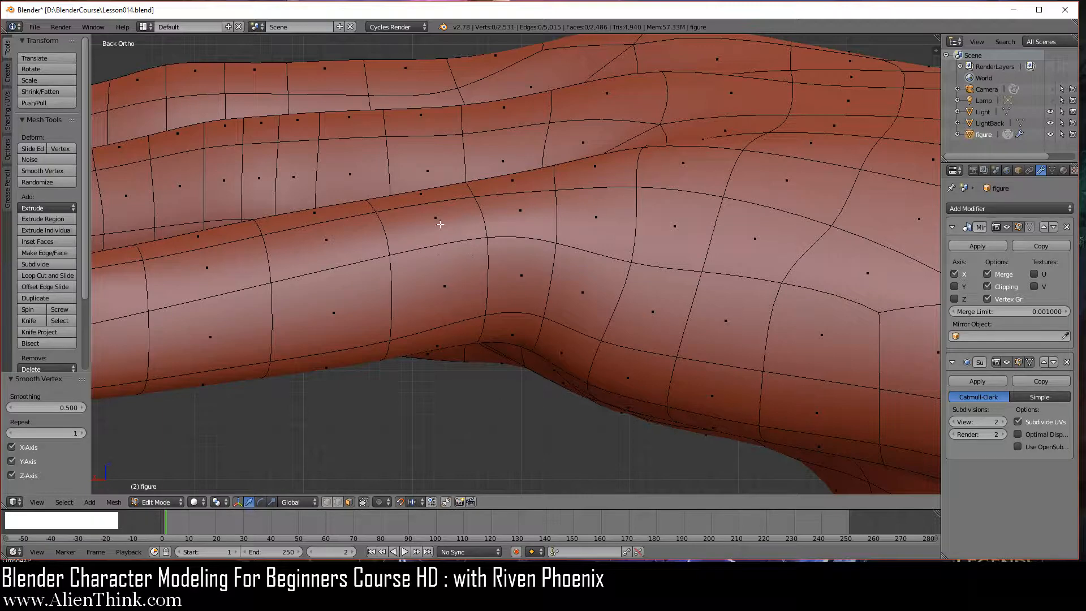
middle_click_drag(421, 253, 488, 320, "shift")
right_click(463, 294)
right_click(534, 151, "shift")
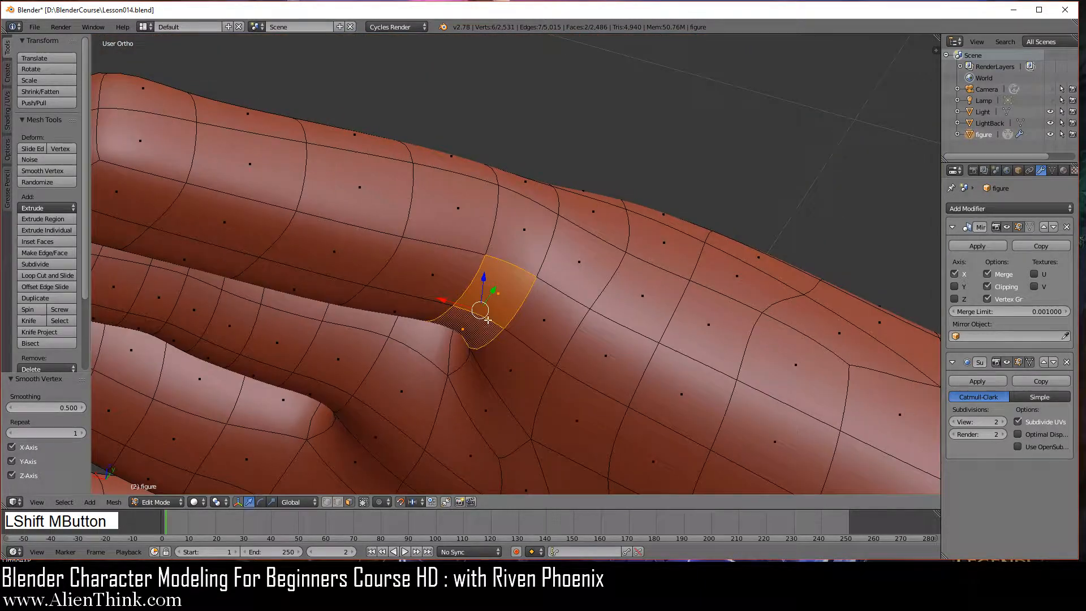
key("ctrl+KP_1")
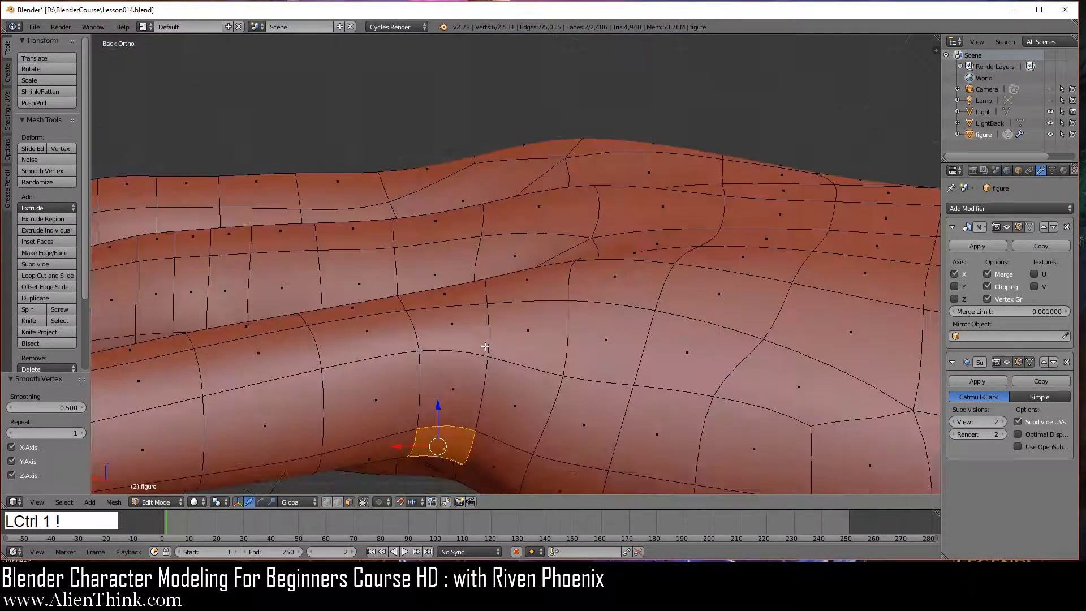
middle_click_drag(439, 422, 488, 231, "shift")
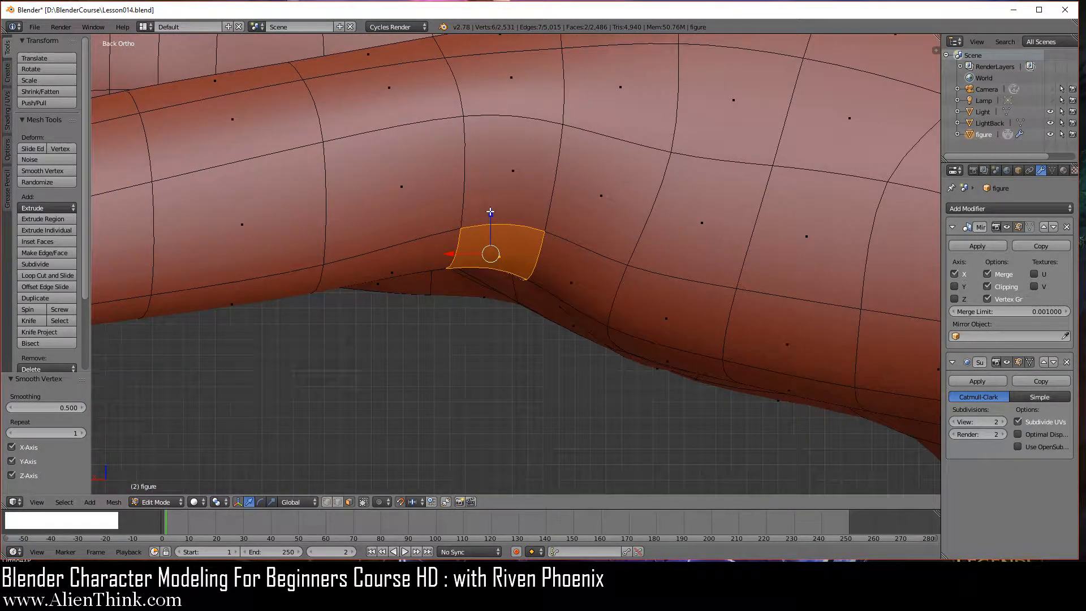
left_click_drag(490, 212, 485, 252)
middle_click_drag(440, 343, 523, 193)
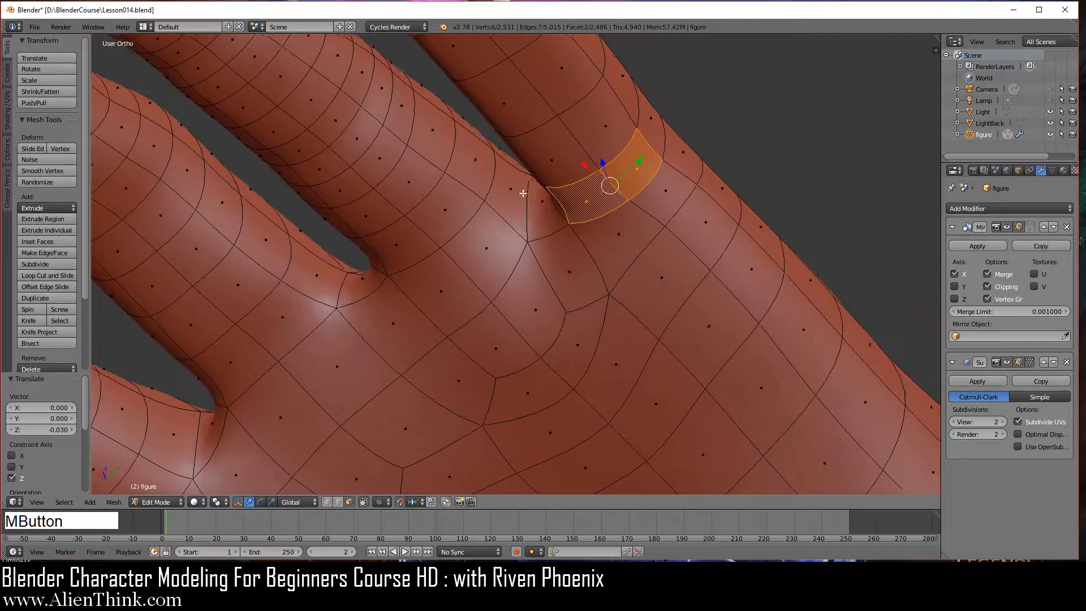
In edge mode, smooth the two crosswise edges on the palm side of the lowered little finger faces once
left_click(338, 503)
scroll(611, 339, "up", 3)
middle_click_drag(693, 287, 444, 412, "shift")
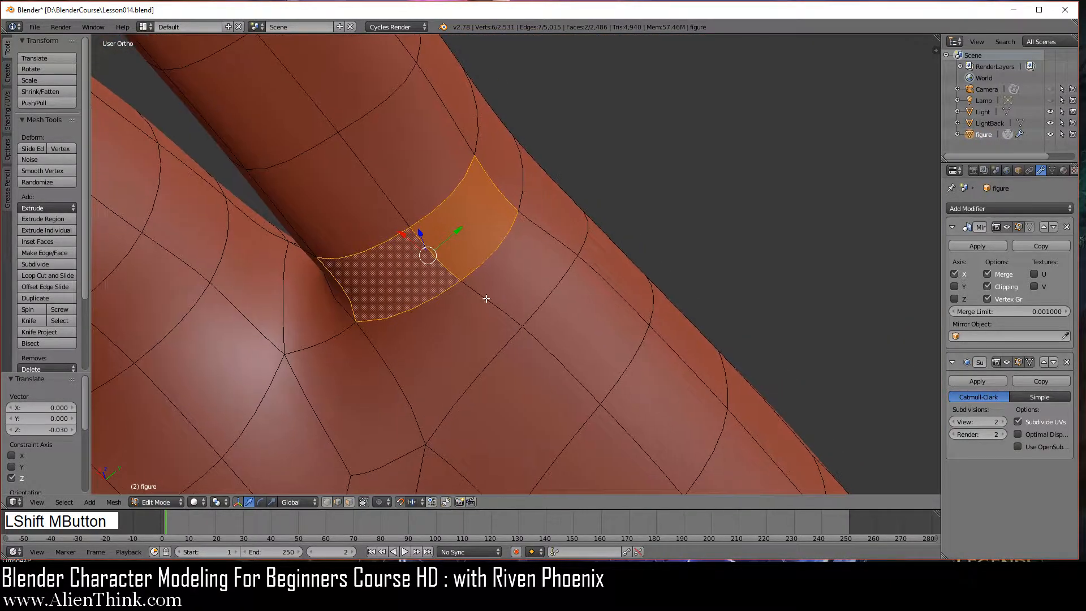
right_click(478, 274)
right_click(445, 287, "shift")
key("w")
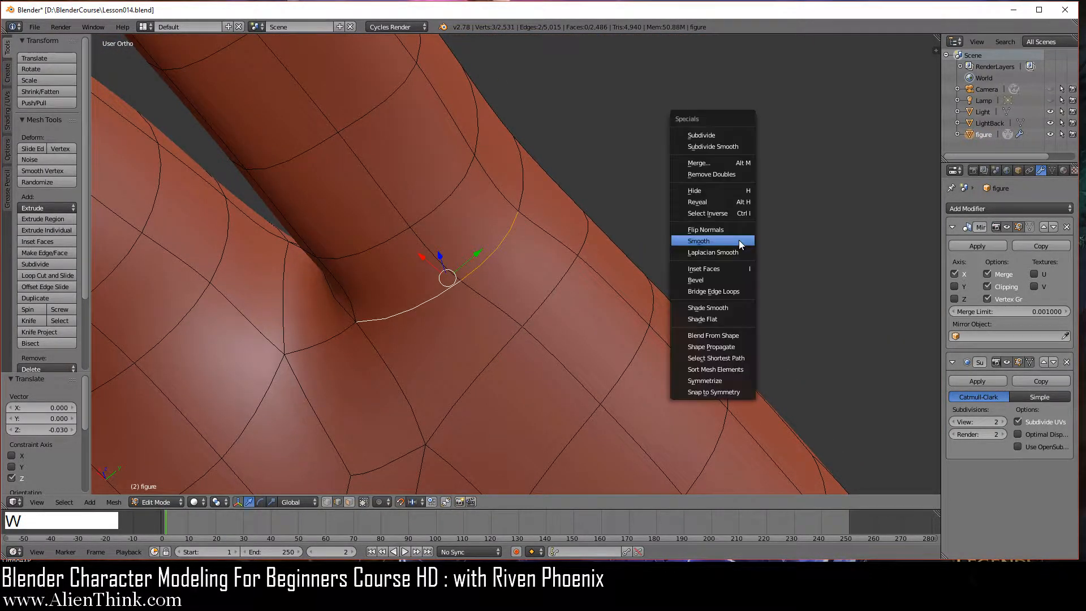
left_click(739, 240)
Smooth each of the next two crosswise edge pairs toward the wrist, below the little finger, once
middle_click_drag(572, 281, 543, 283)
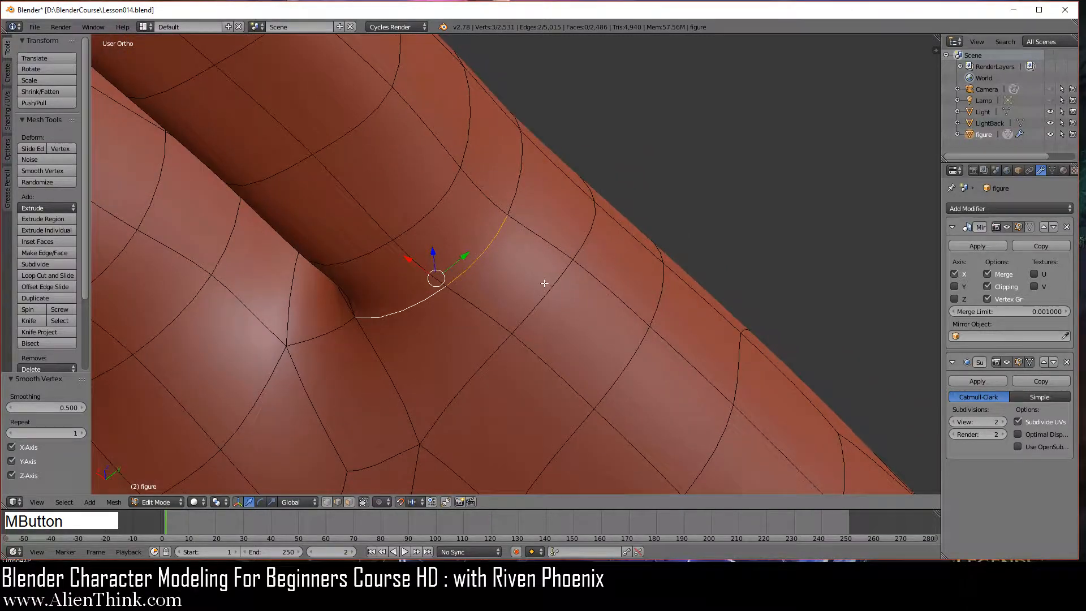
right_click(551, 285)
right_click(594, 226, "shift")
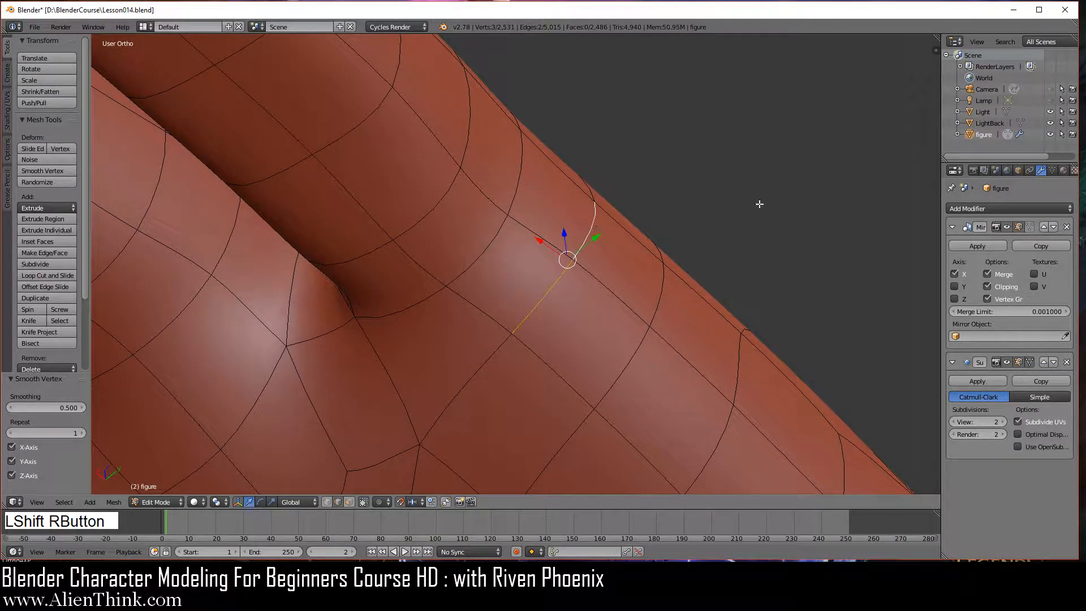
key("w")
left_click(759, 203)
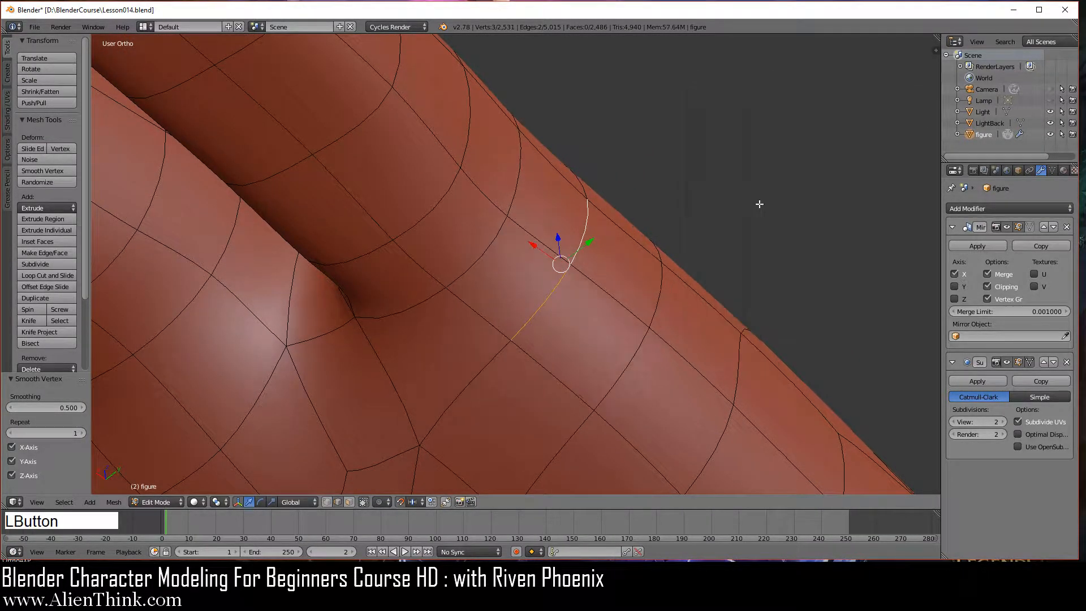
right_click(632, 356)
right_click(662, 294, "shift")
key("w")
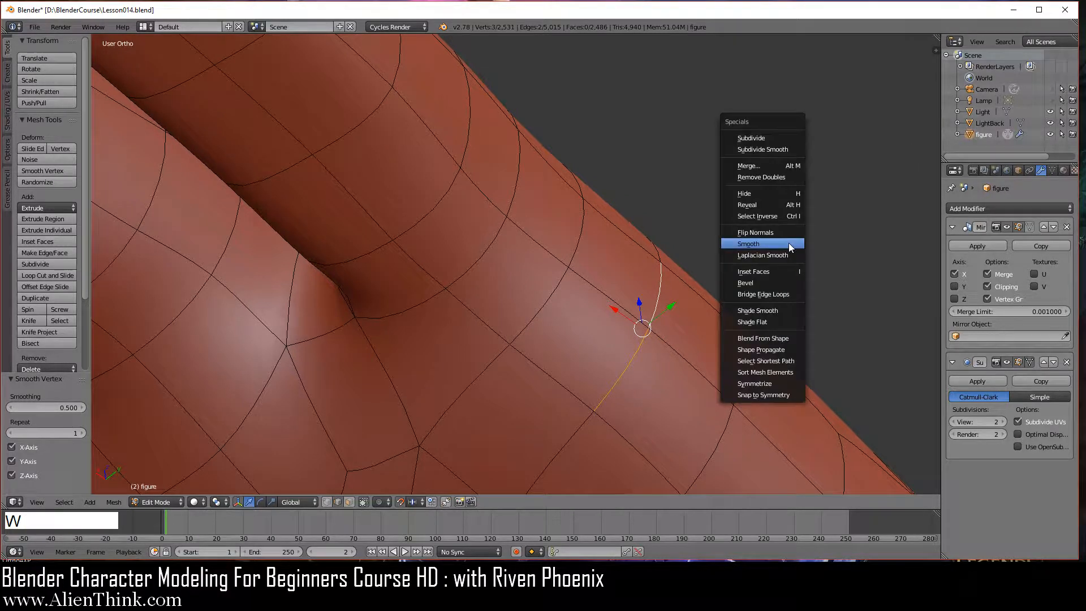
left_click(788, 242)
Smooth the following crosswise edge pair toward the wrist, then the single palm edge below the webbing between the little and ring fingers
middle_click_drag(711, 419, 656, 365, "shift")
right_click(676, 368)
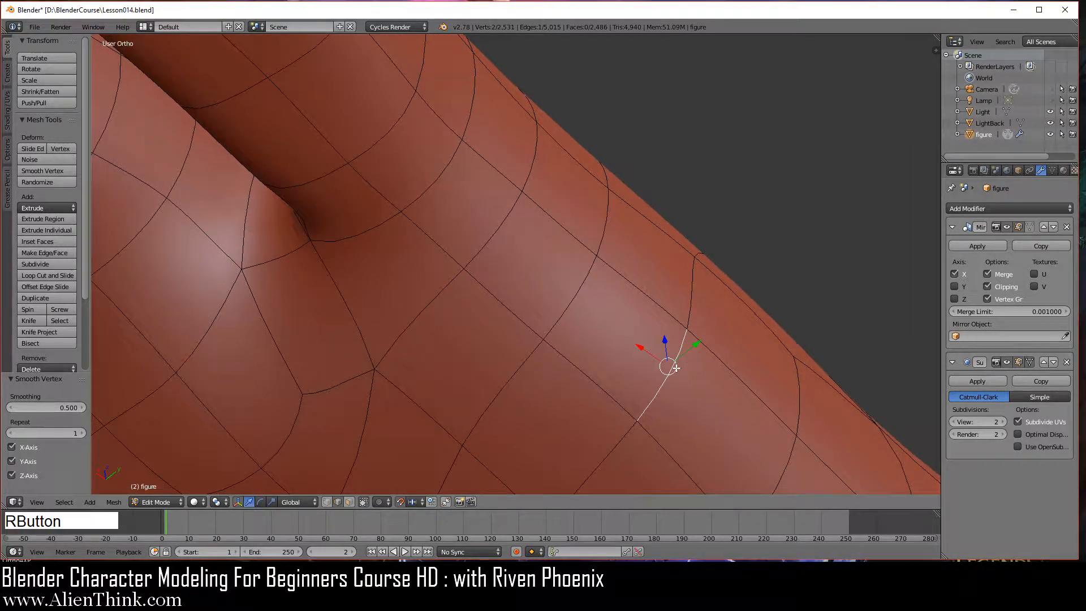
right_click(692, 299, "shift")
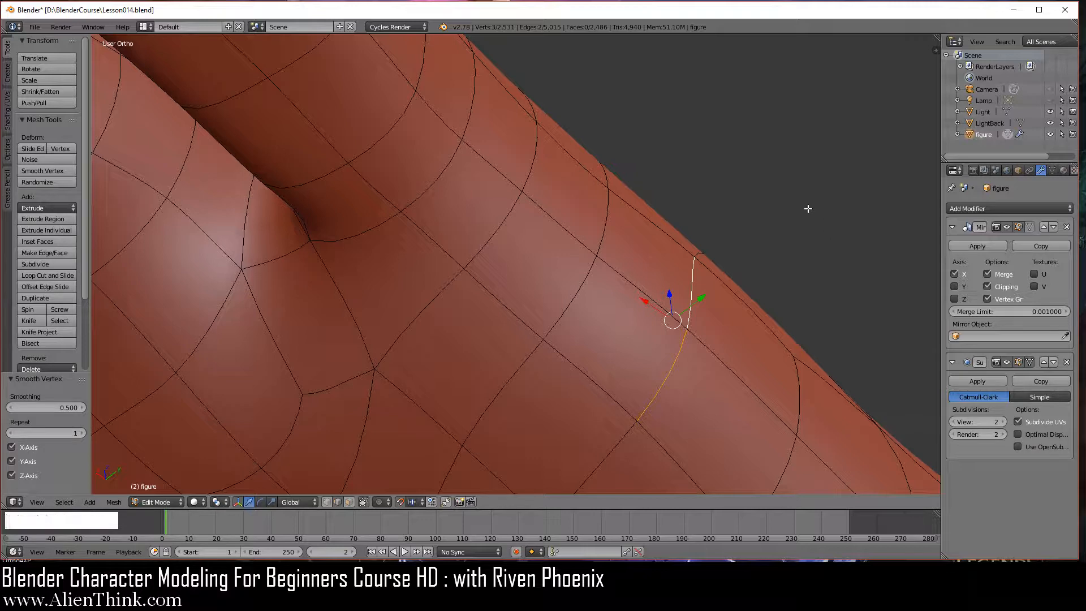
key("w")
left_click(777, 209)
right_click(447, 293)
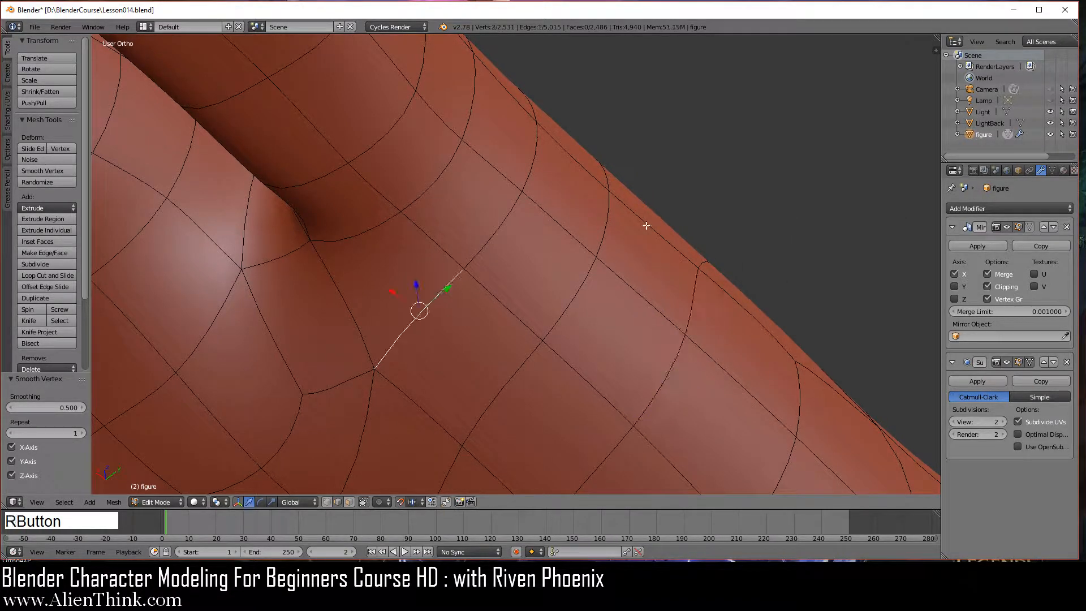
key("w")
left_click(646, 225)
In right view, select the palm face beneath the ring finger on its little finger side and move it -0.010 along Z
scroll(591, 232, "down", 2)
middle_click_drag(591, 232, 558, 210)
key("KP_3")
middle_click_drag(543, 252, 551, 283, "shift")
scroll(490, 306, "up", 1)
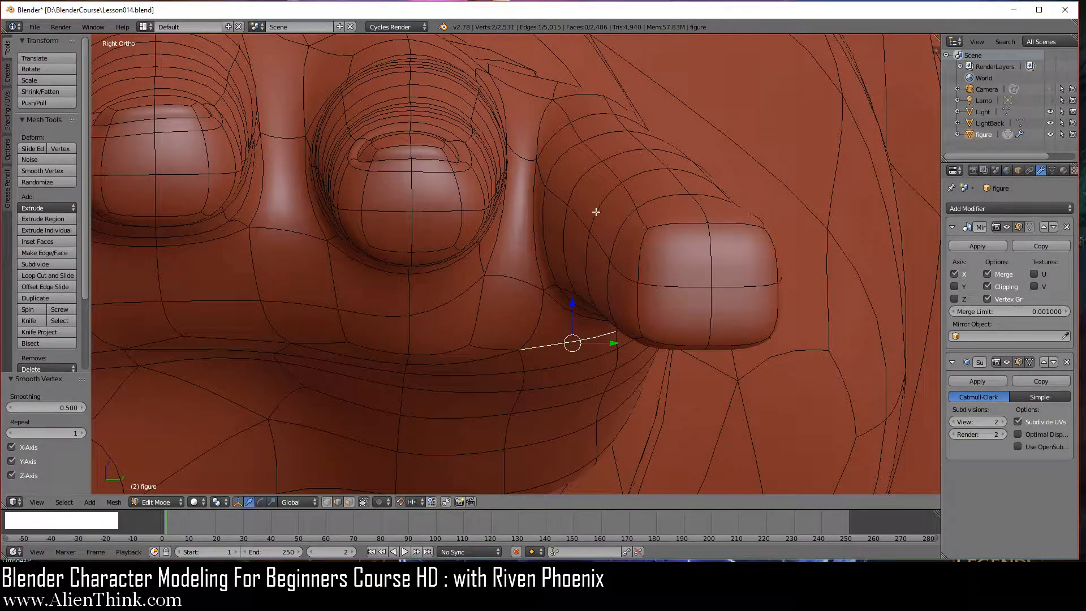
key("a")
left_click(349, 502)
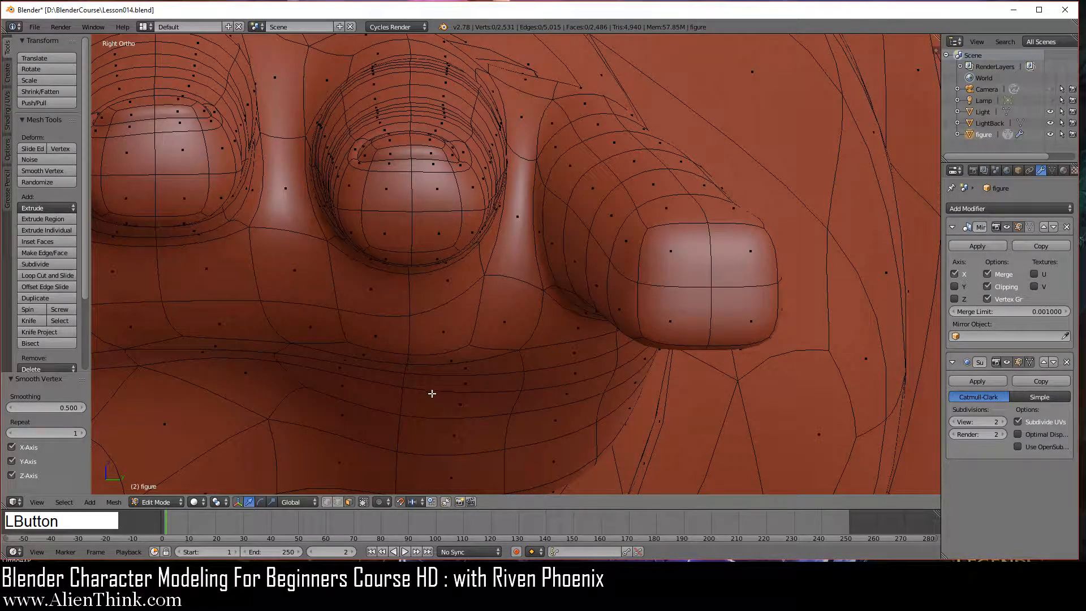
middle_click_drag(431, 392, 436, 288, "ctrl")
right_click(435, 288)
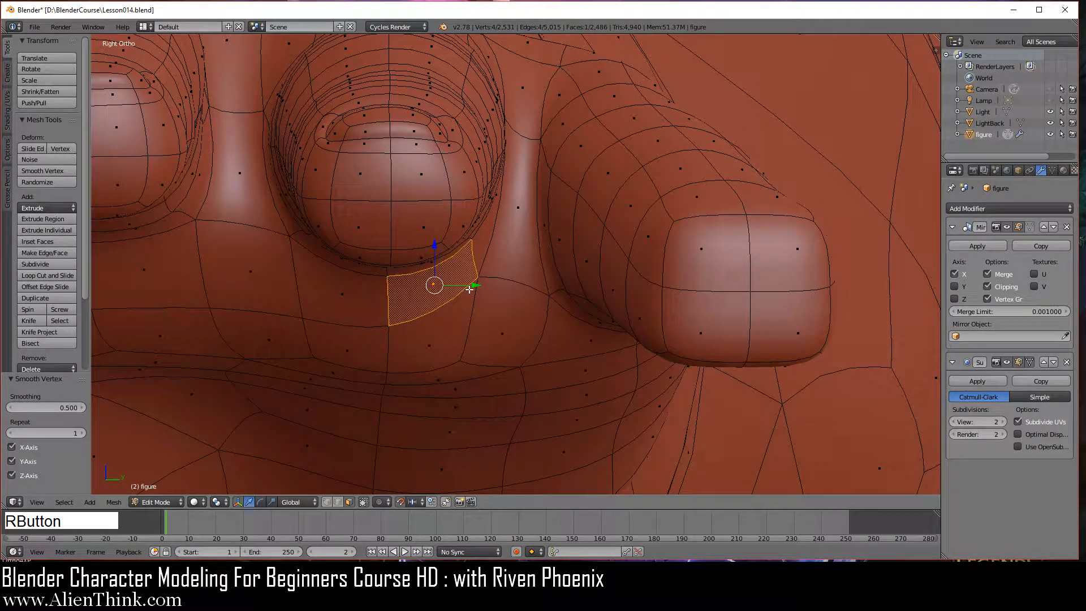
left_click_drag(434, 244, 433, 258)
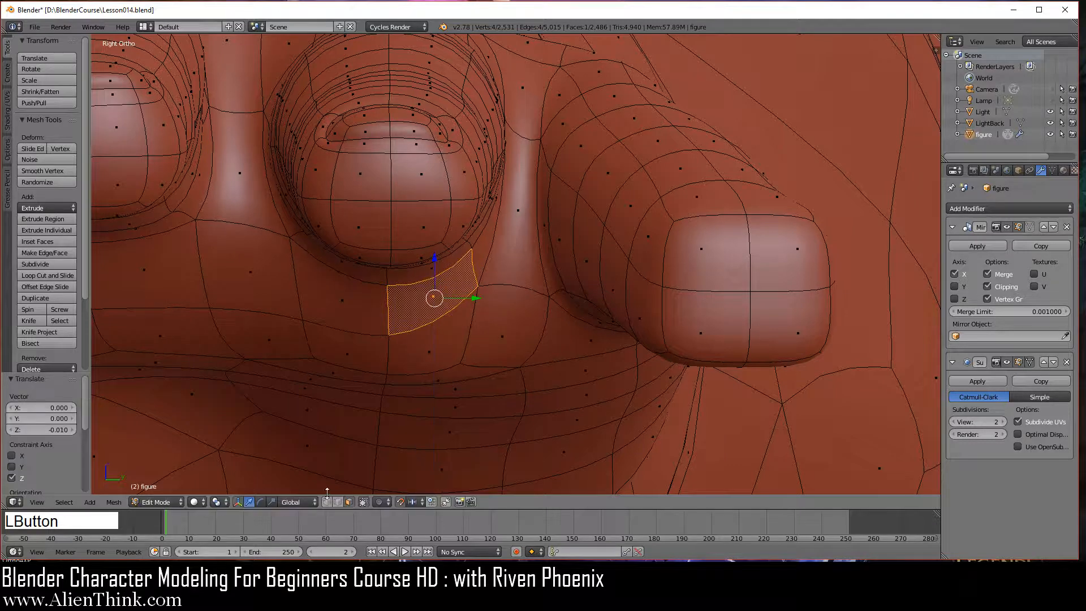
In vertex mode, select the vertex below the webbing on the ring finger's side and move it 0.040 along Y toward the little finger
left_click(326, 503)
right_click(478, 288)
scroll(509, 305, "up", 1)
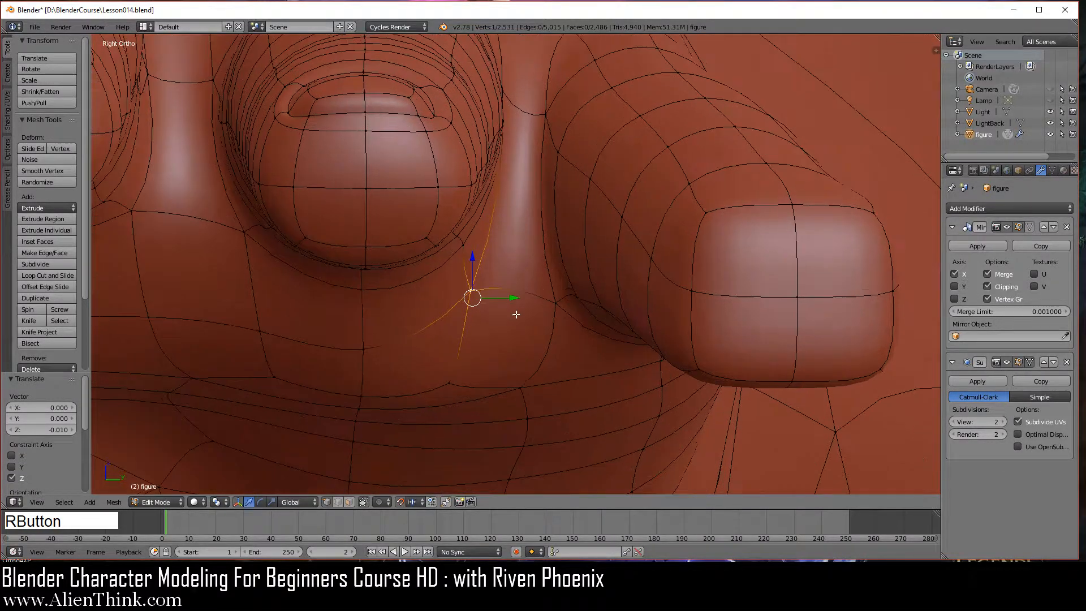
left_click(510, 295)
left_click_drag(510, 295, 566, 294)
In face mode, select the two adjacent outer side faces at the little finger's base and move them 0.020 along Y in top view
middle_click_drag(566, 294, 587, 276)
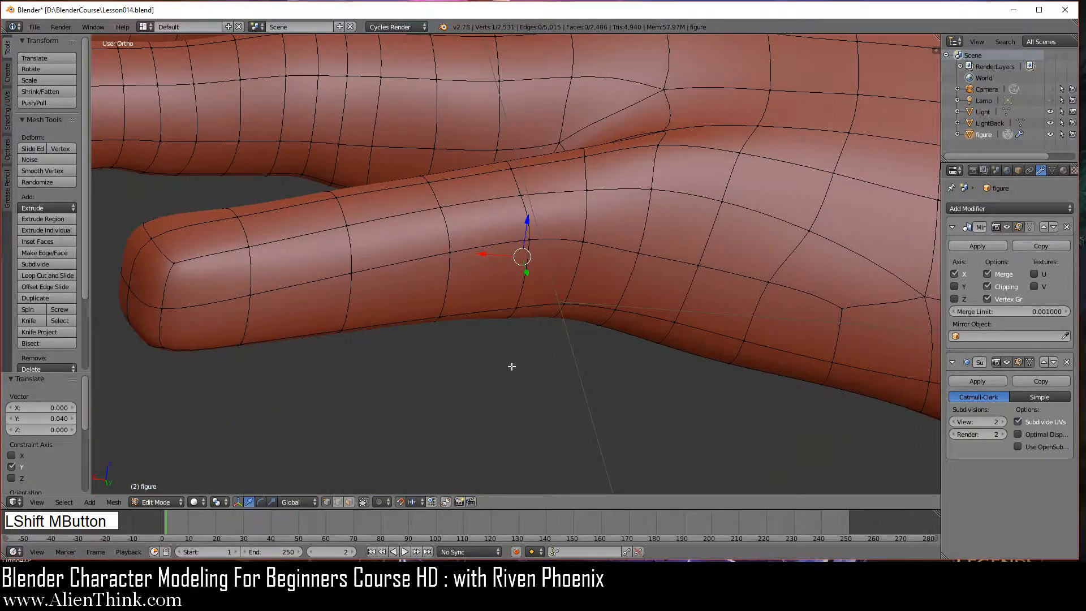
key("ctrl+KP_1")
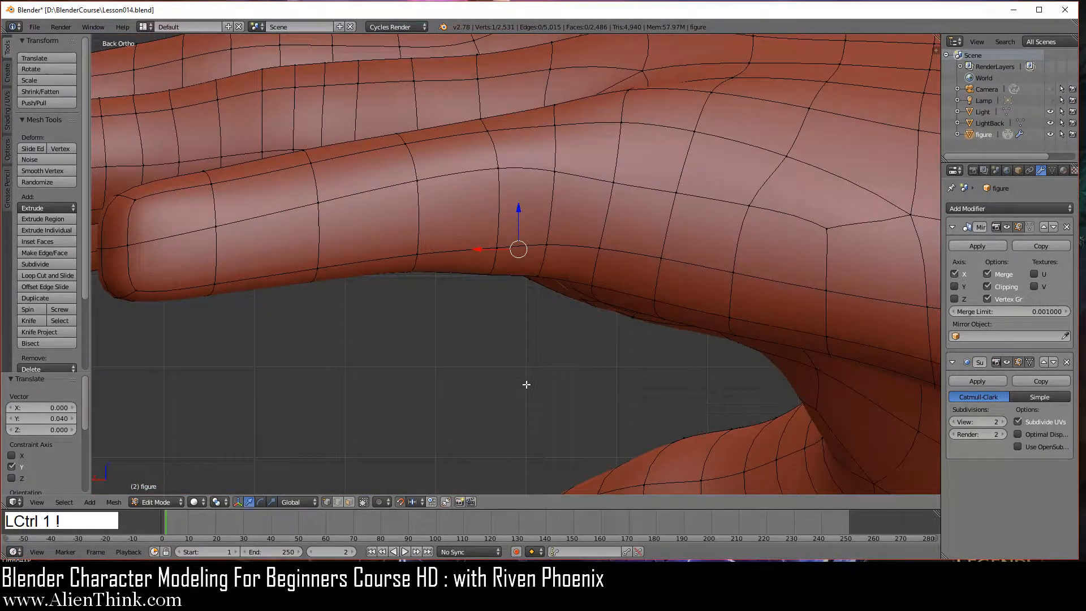
left_click(348, 501)
middle_click_drag(390, 450, 497, 351, "shift")
right_click(528, 272)
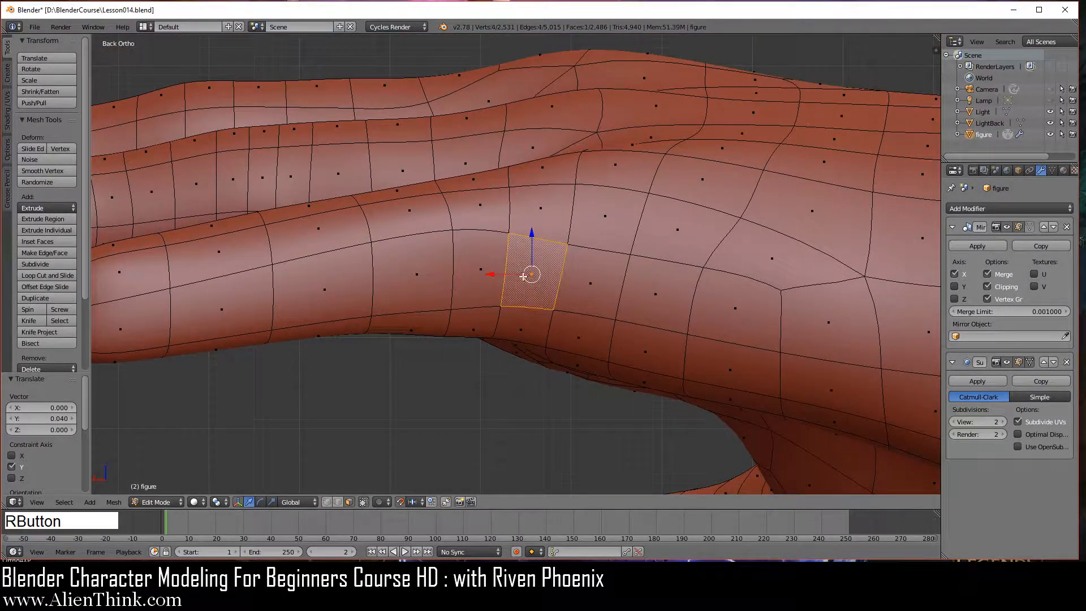
right_click(497, 297, "shift")
key("KP_7")
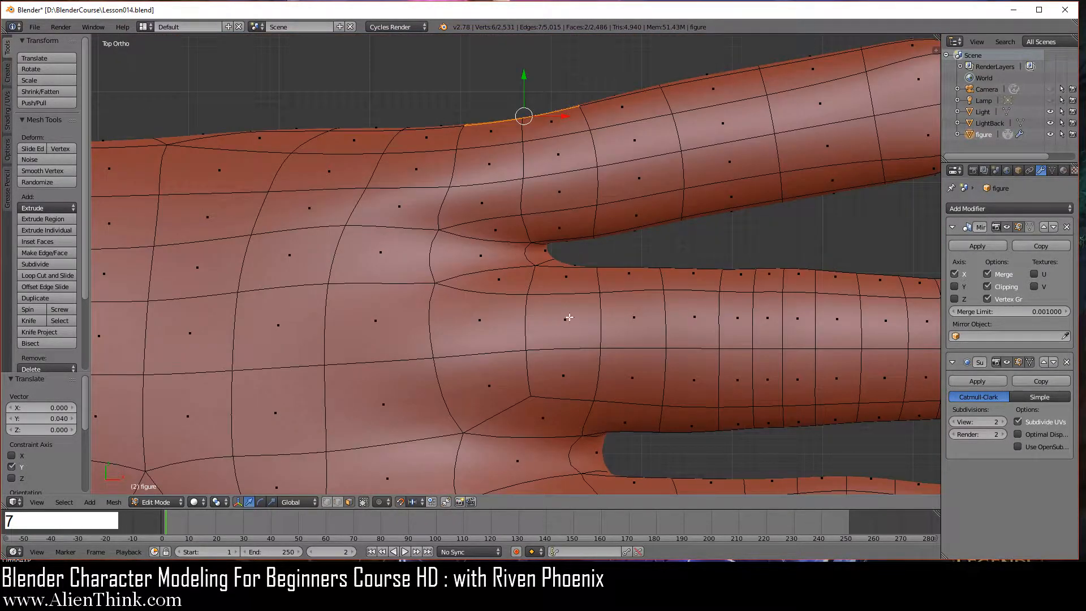
middle_click_drag(532, 96, 516, 208, "shift")
left_click_drag(509, 192, 509, 175)
Smooth the two selected outer side faces at the little finger's base twice
key("w")
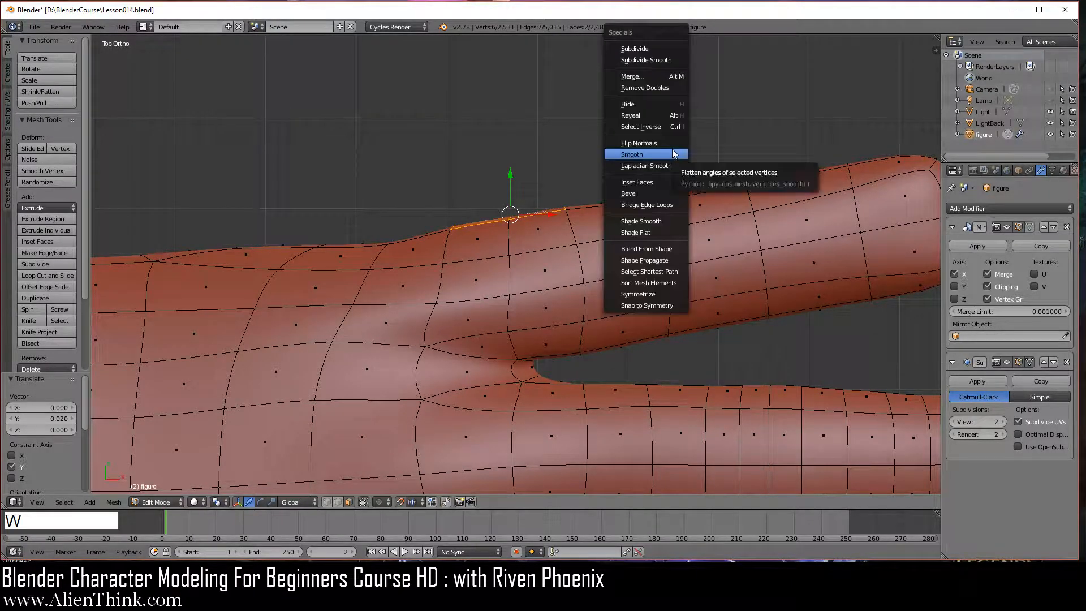
left_click(673, 154)
key("w")
left_click(673, 154)
Select the underside face at the little finger's base, move it 0.010 along Y in right view, and inspect the finger in Object Mode
key("ctrl+KP_1")
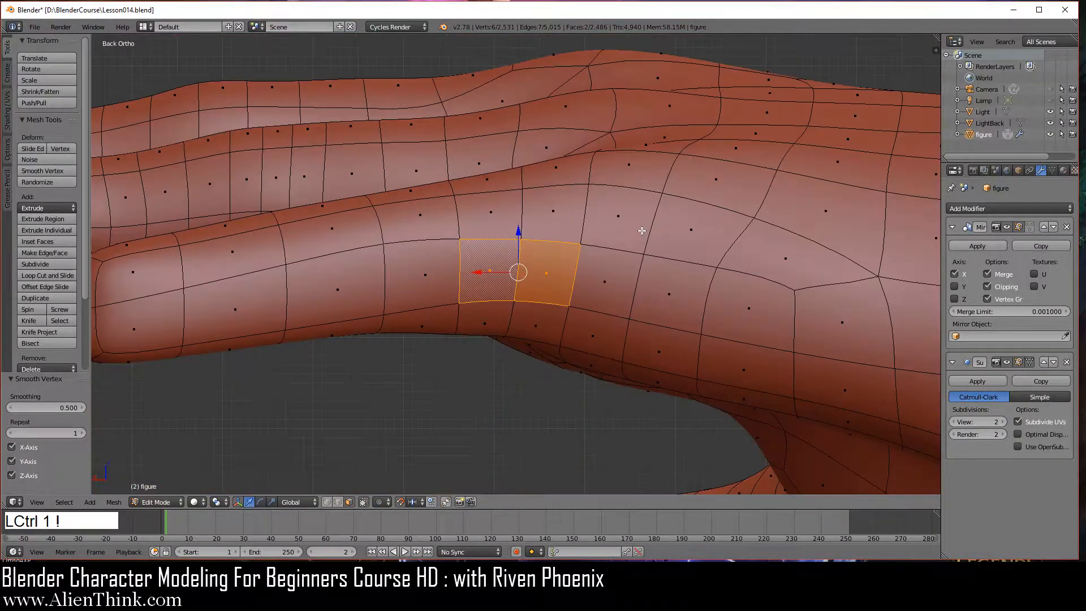
middle_click_drag(511, 235, 486, 161, "shift")
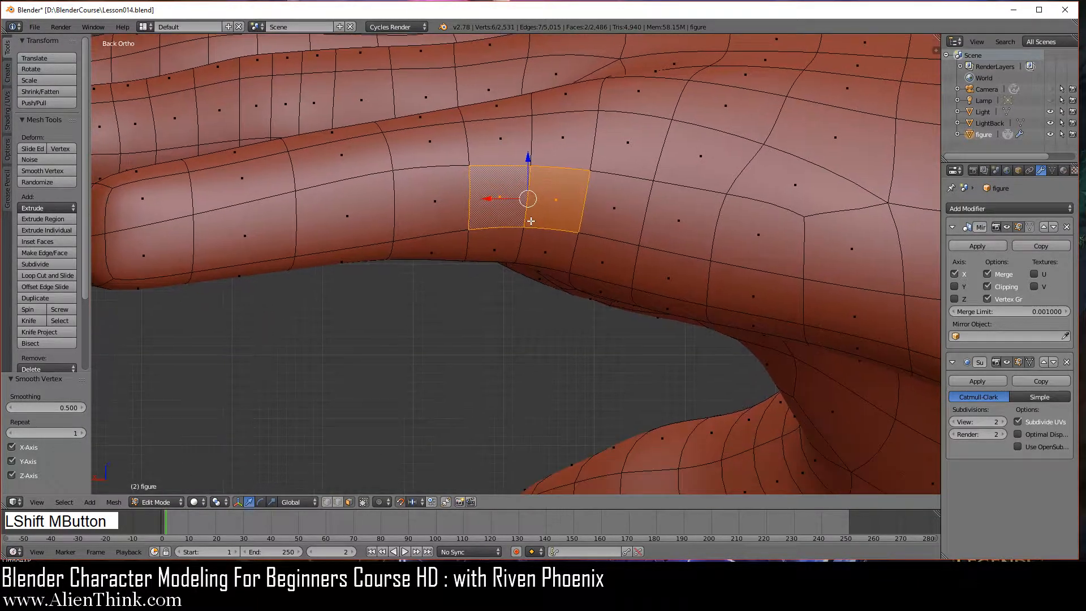
right_click(500, 258)
key("KP_3")
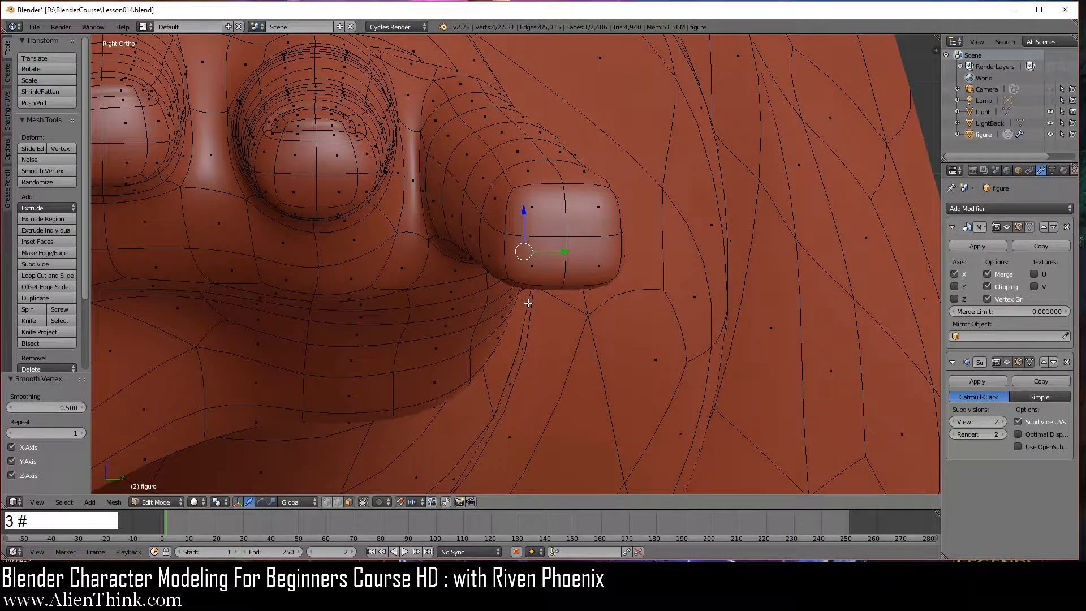
key("z")
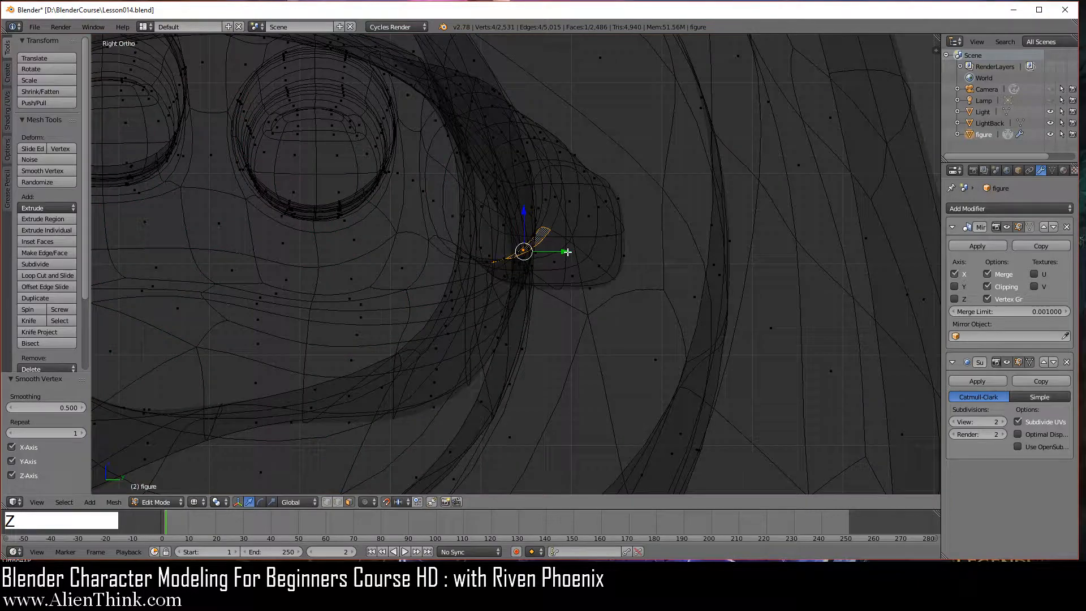
left_click_drag(567, 252, 574, 251)
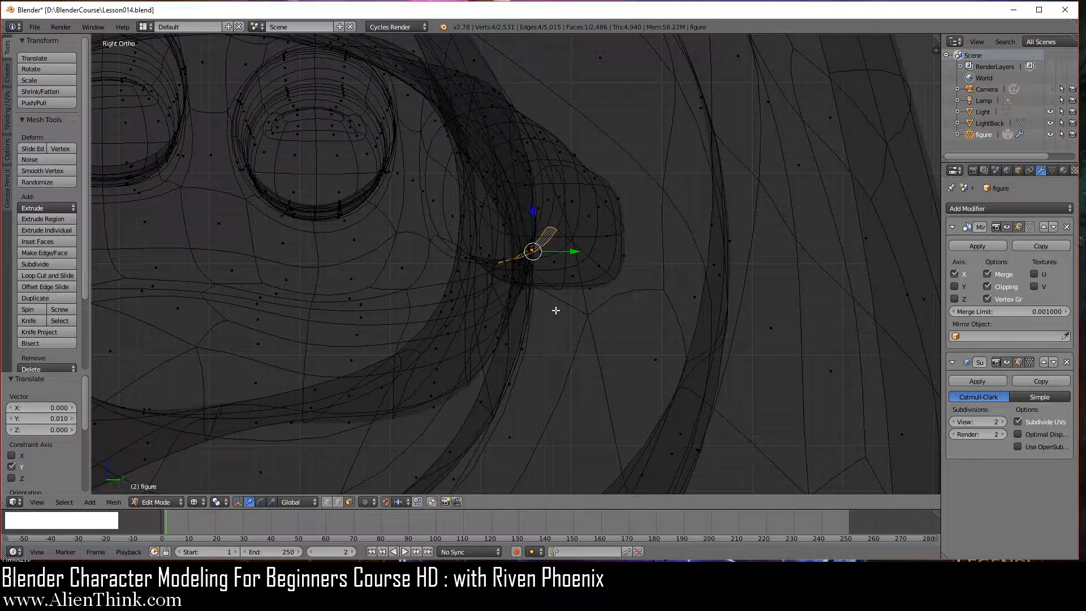
key("z")
mouse_move(643, 279)
middle_mouse_down()
mouse_move(503, 264)
mouse_move(497, 300)
mouse_move(509, 279)
middle_mouse_up()
key("Tab")
middle_click_drag(408, 258, 408, 340)
scroll(503, 273, "up", 2)
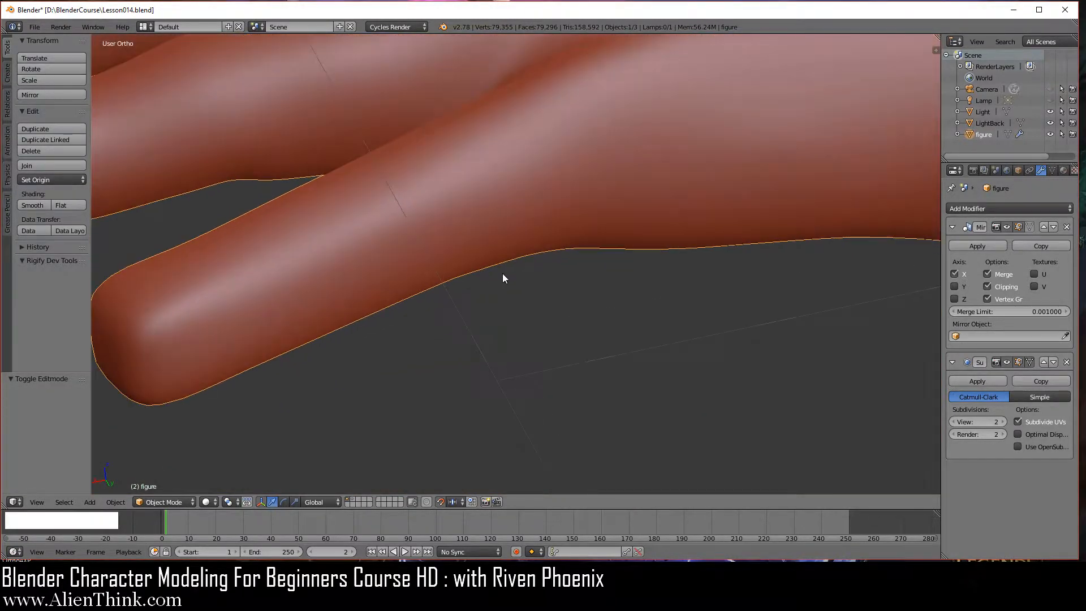
Back in Edit Mode, select the fourth face ring from the little finger's tip and rotate it 5° in right view
key("Tab")
middle_click_drag(484, 176, 519, 268, "shift")
middle_click_drag(564, 317, 546, 346)
key("alt")
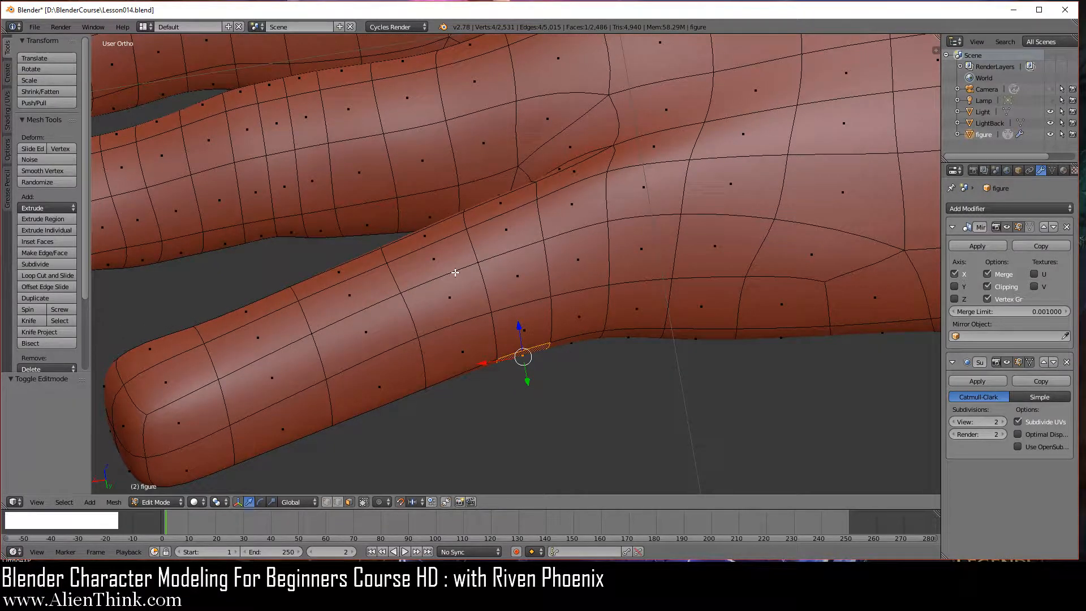
right_click(455, 272, "alt")
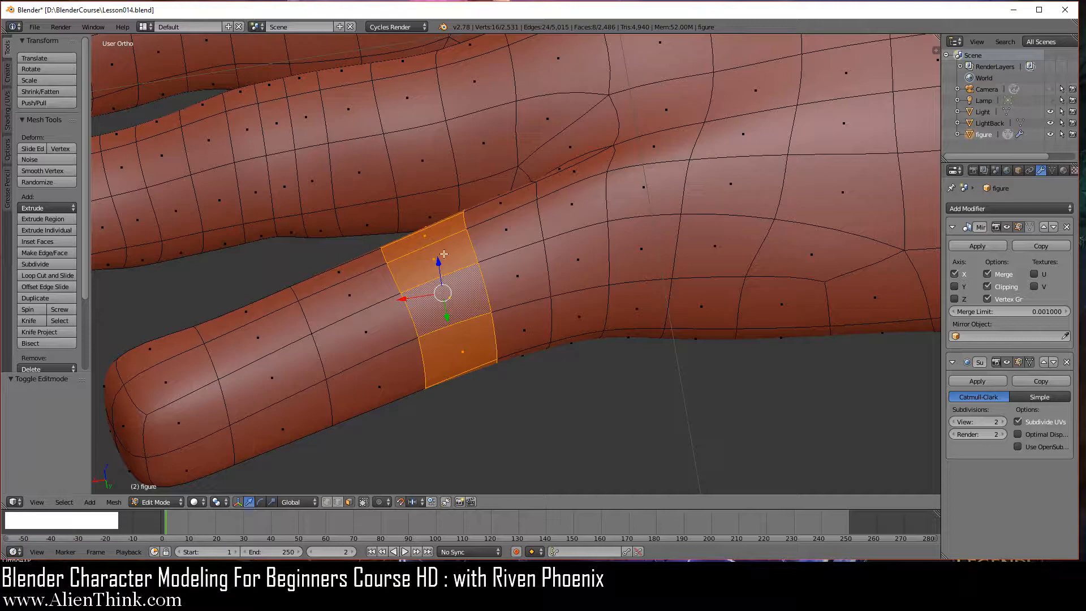
middle_click_drag(499, 359, 578, 328)
key("KP_3")
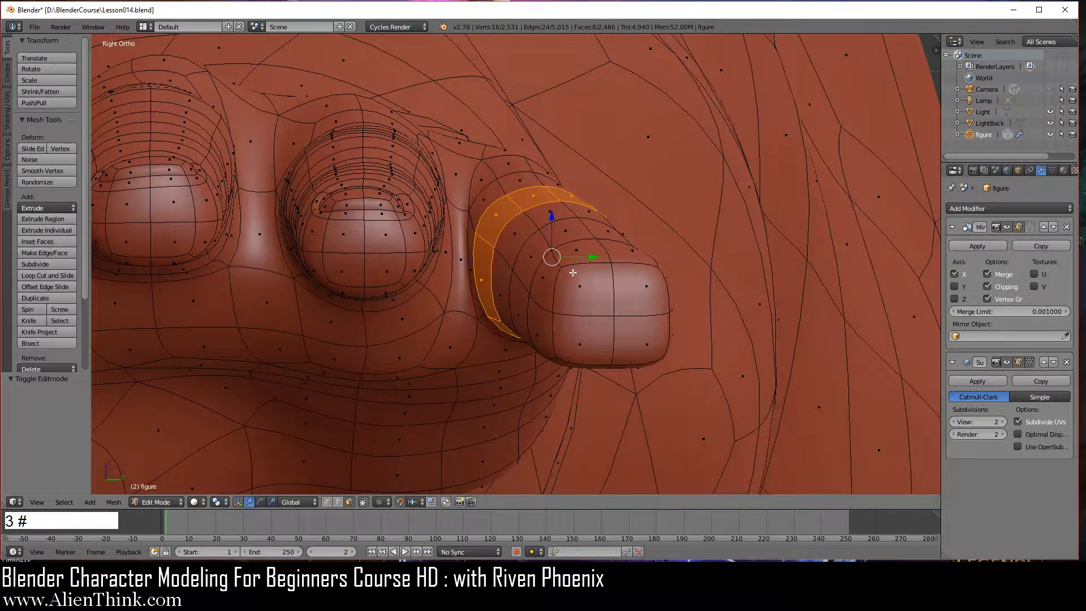
middle_click_drag(573, 273, 677, 217, "shift")
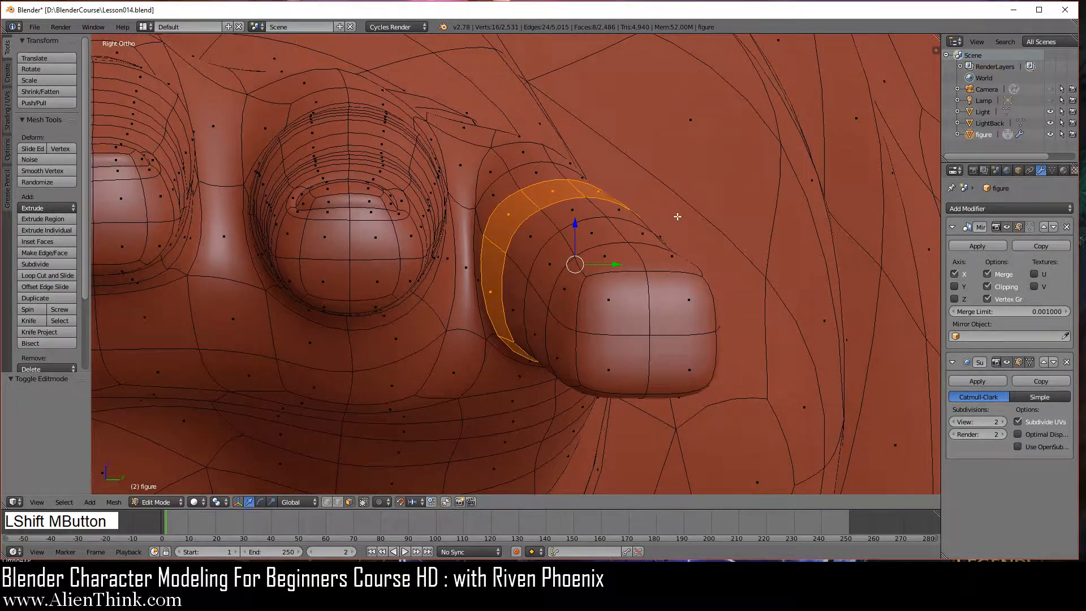
key("r")
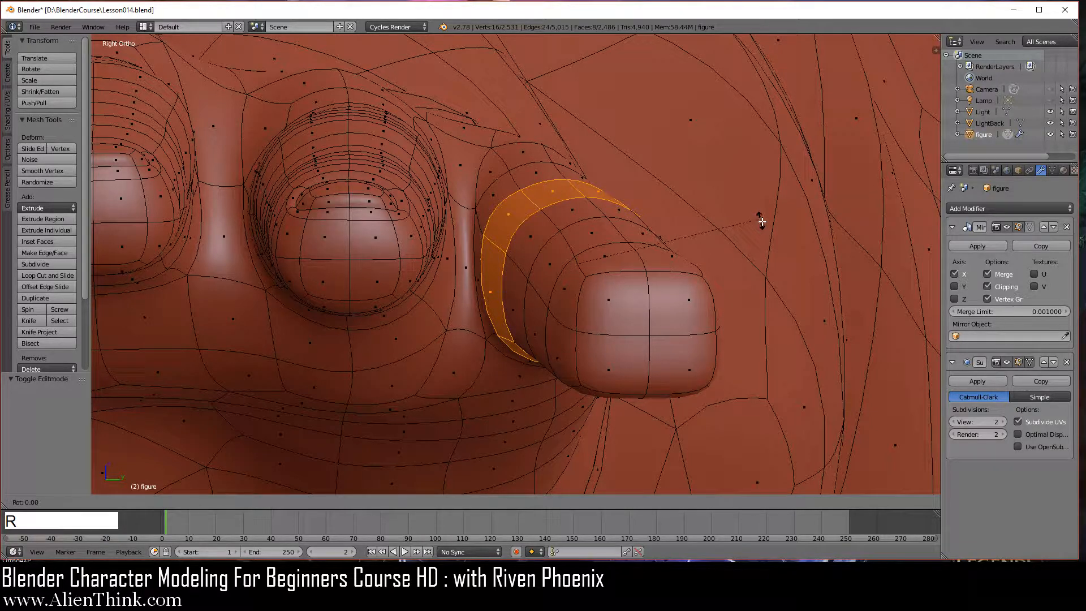
left_click(763, 226)
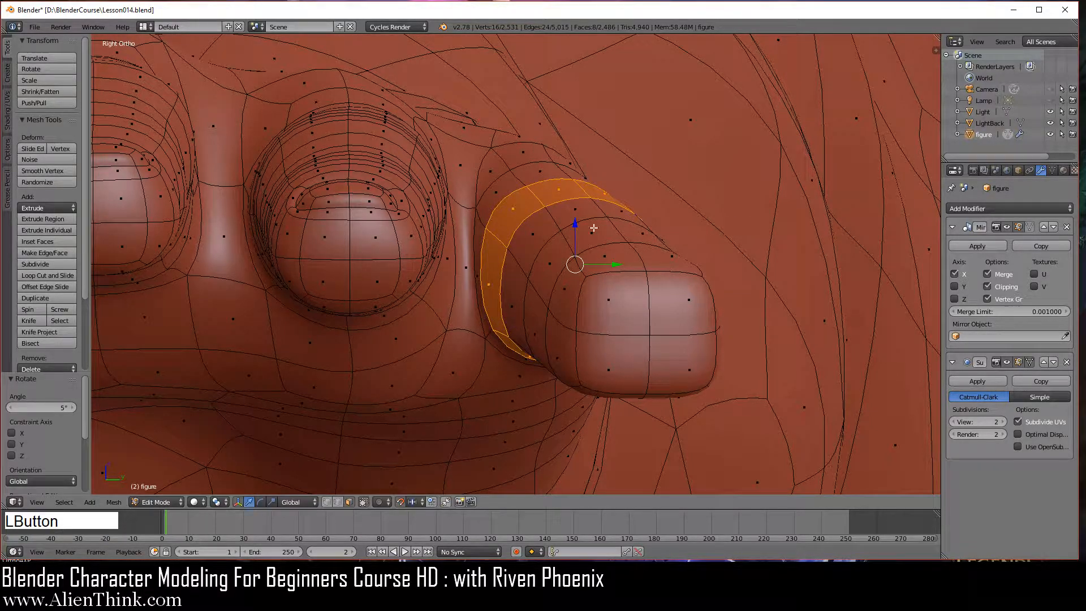
Rotate the third and then the second face ring from the little finger's tip by 5° each in right view
key("alt")
right_click(556, 222, "alt")
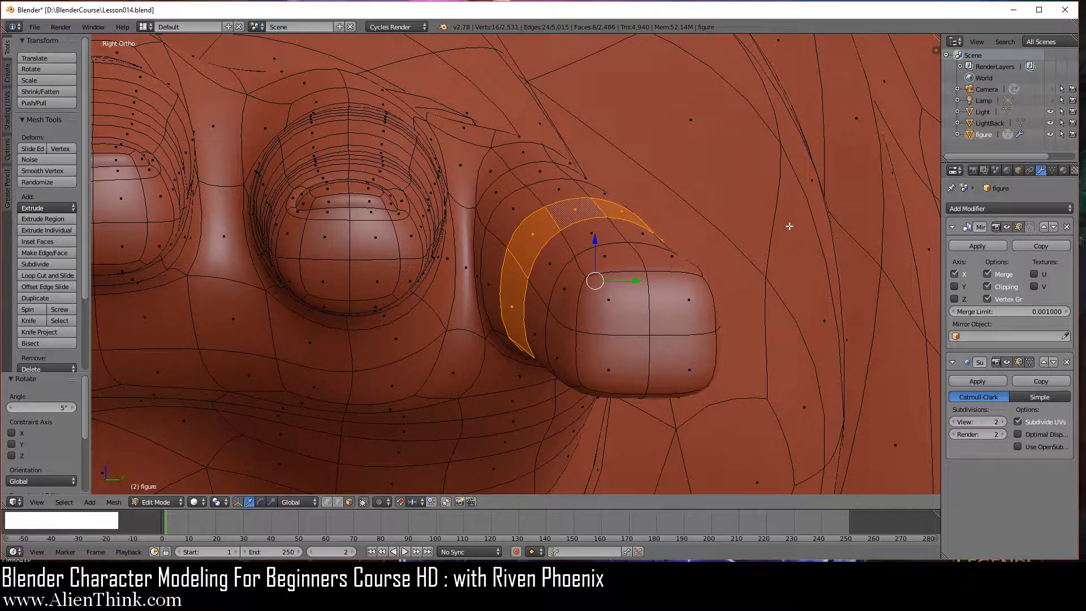
key("r")
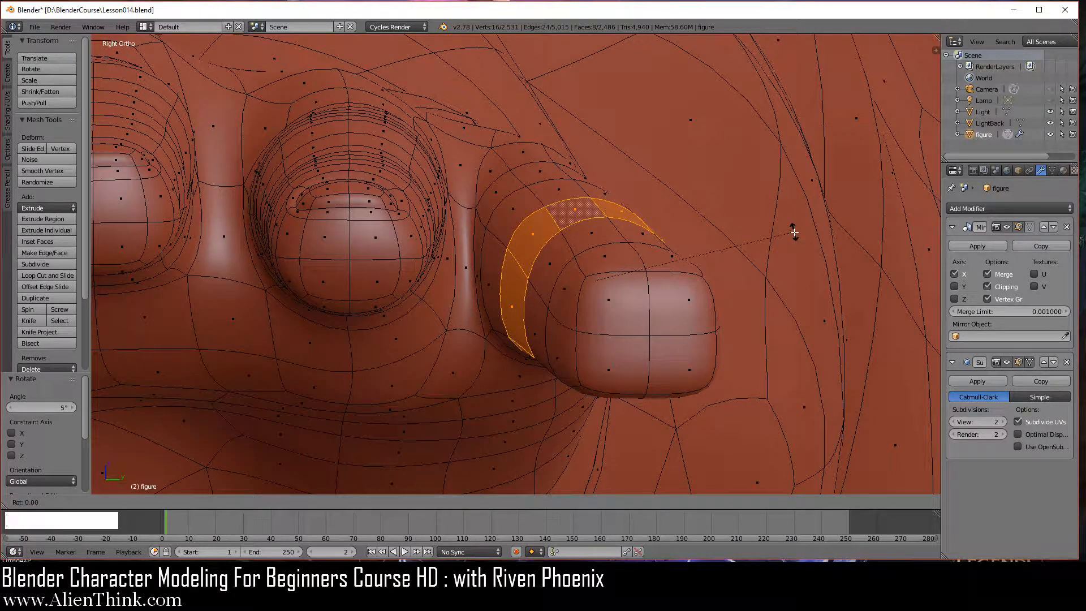
left_click(794, 234)
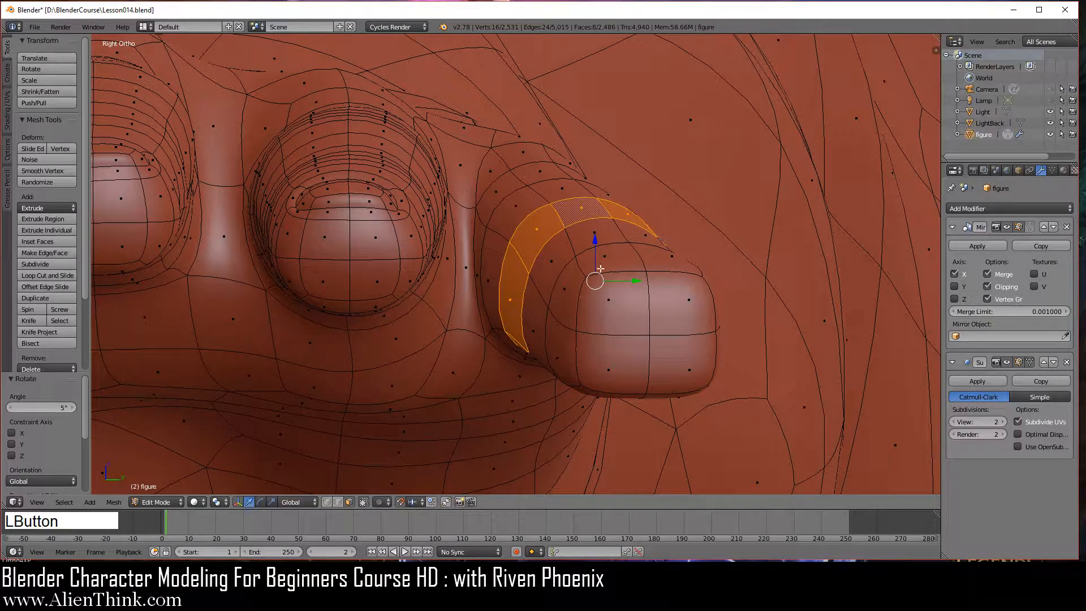
right_click(569, 242, "alt")
key("r")
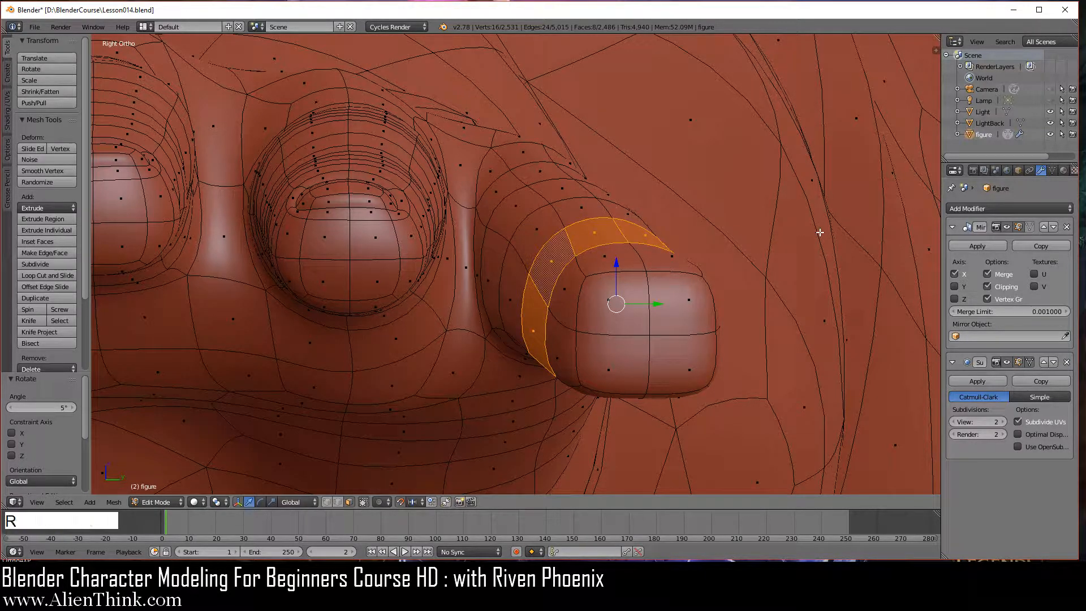
left_click(800, 245)
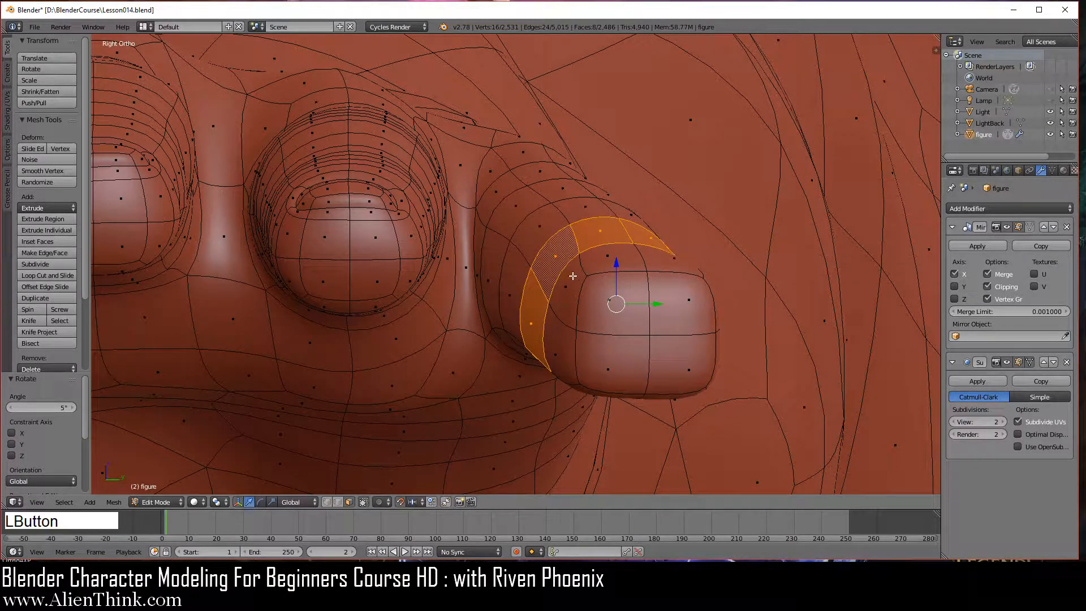
Rotate the face ring around the little finger's tip by 10° in right view and clear the selection
right_click(605, 274, "alt")
key("r")
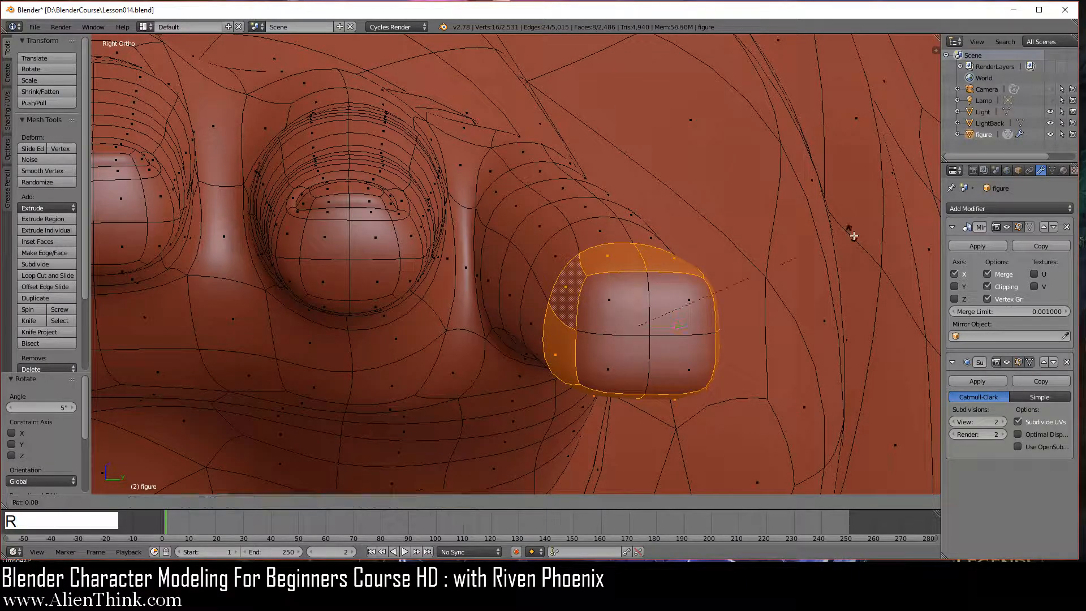
left_click(870, 263)
scroll(579, 257, "down", 2)
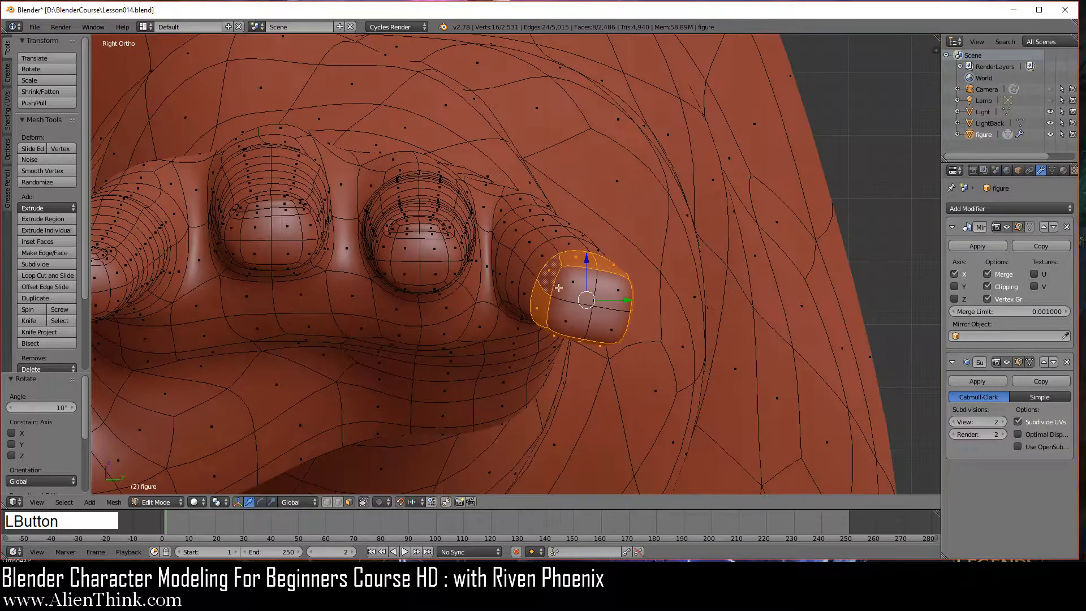
middle_click_drag(621, 247, 519, 310)
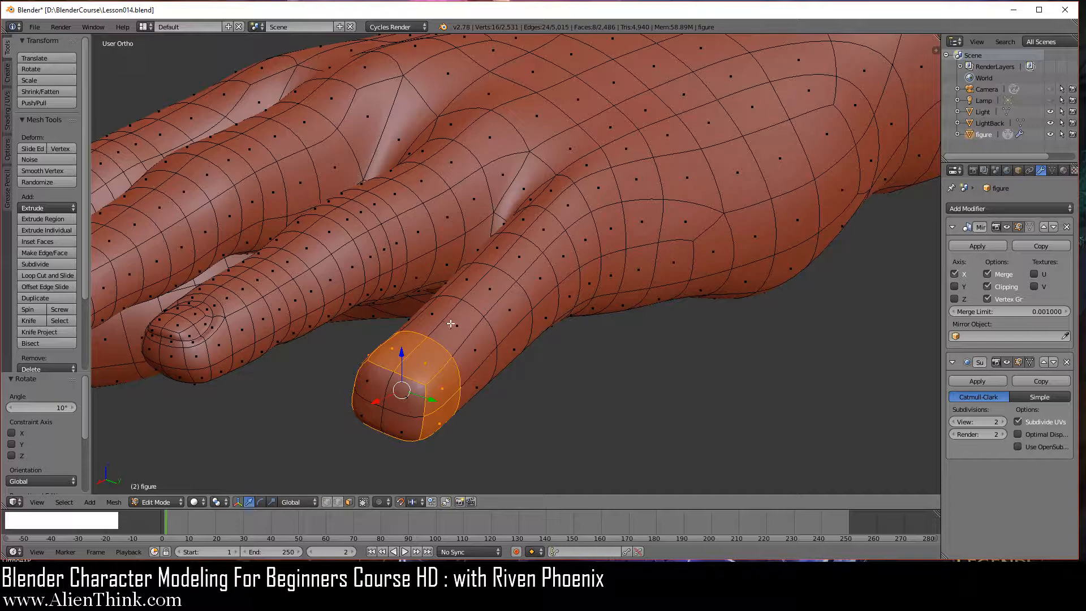
middle_click_drag(436, 384, 471, 320)
key("ctrl+KP_1")
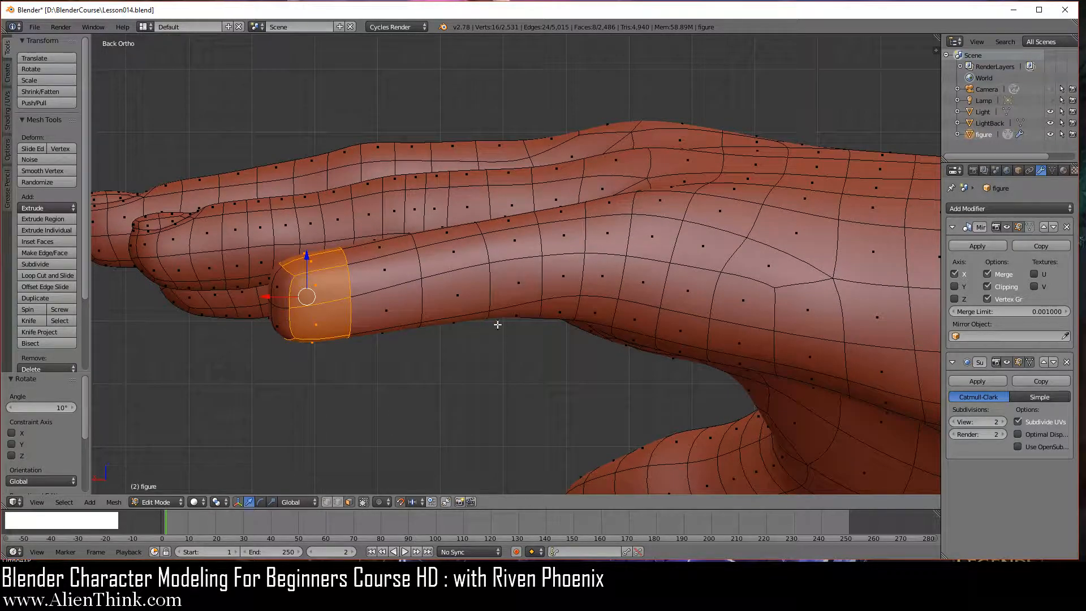
key("a")
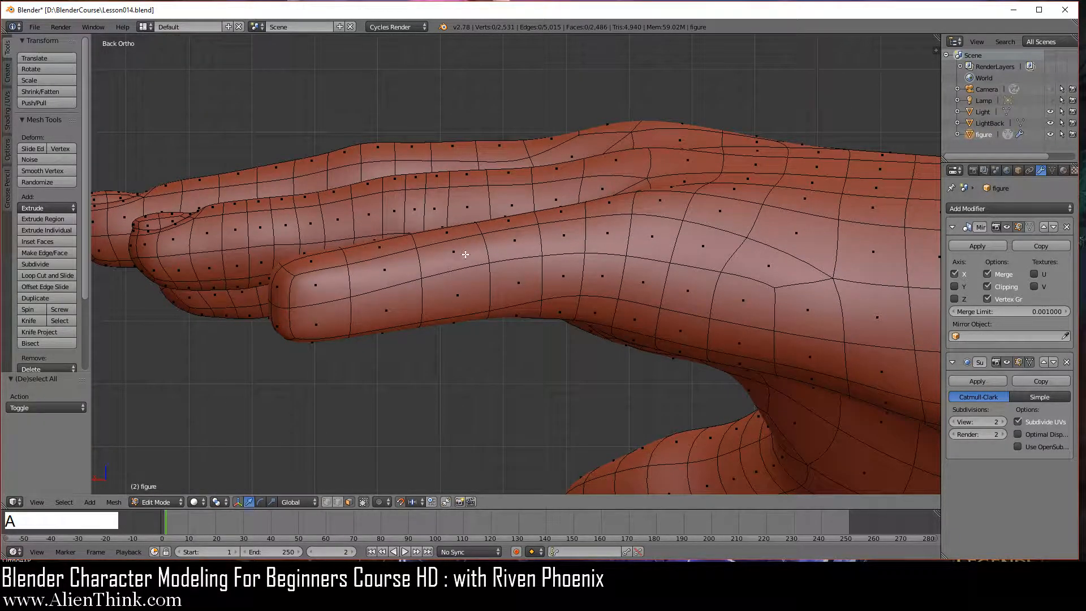
Select the two lengthwise rows of six faces on top of the little finger, from base to tip, and smooth them twice
middle_click_drag(481, 236, 630, 252)
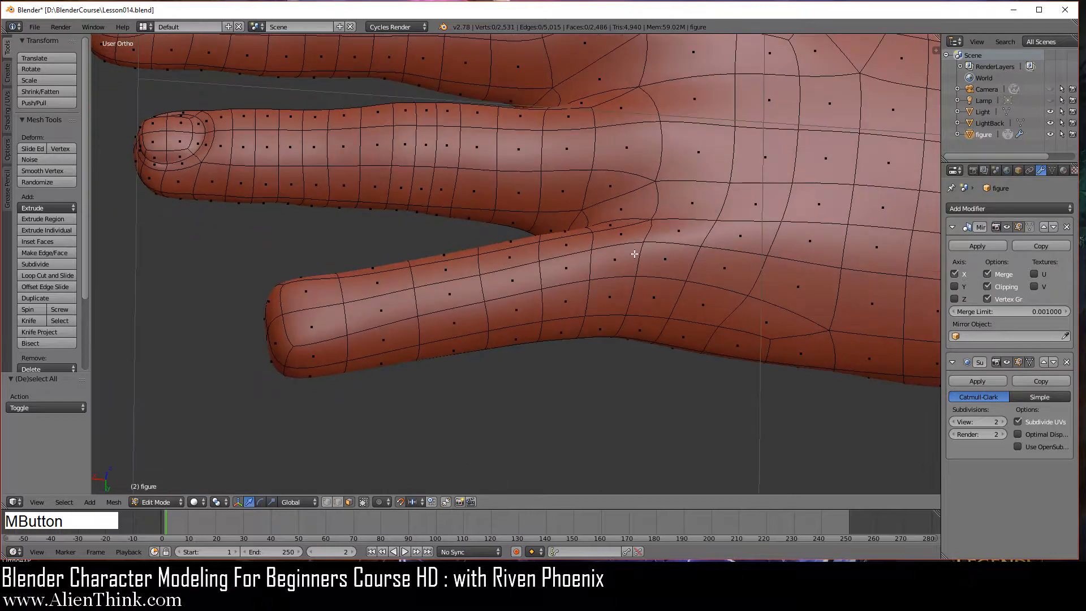
middle_click_drag(595, 318, 626, 244)
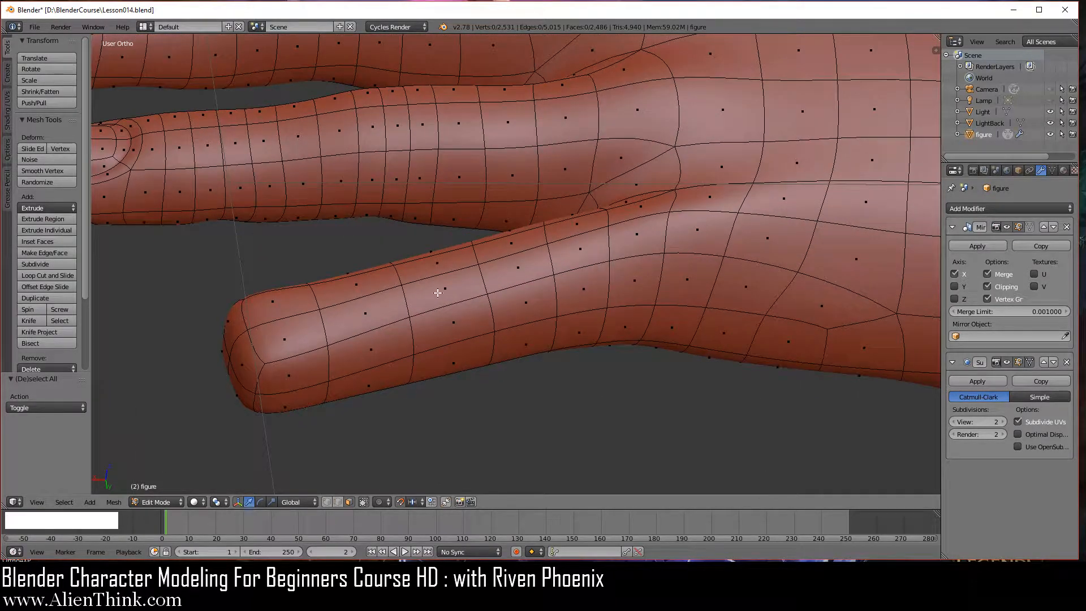
right_click(636, 213)
right_click(635, 238, "shift")
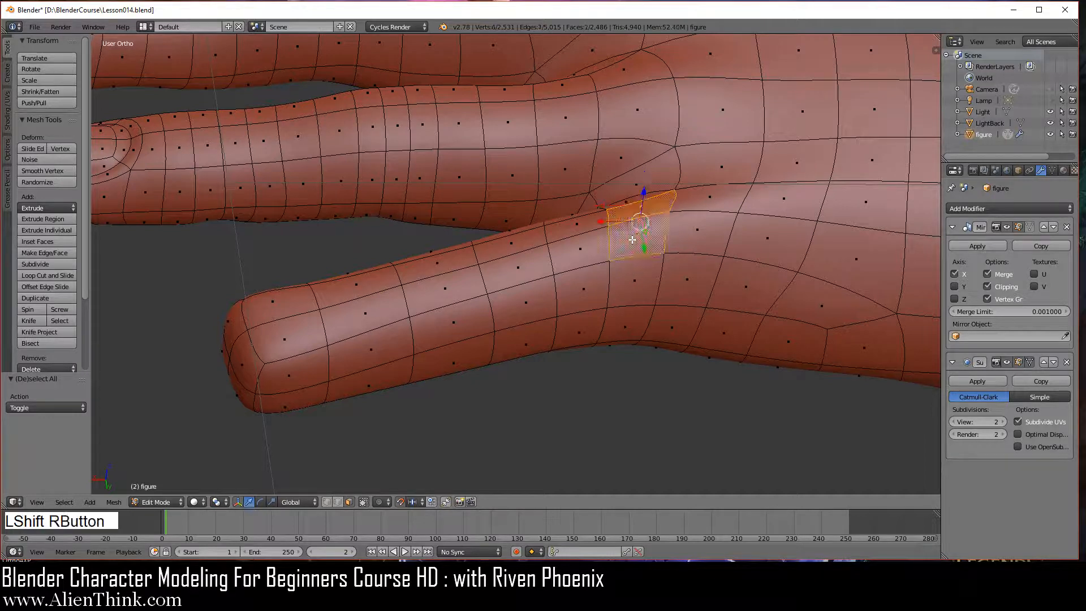
right_click(573, 243, "shift")
right_click(569, 228, "shift")
right_click(512, 241, "shift")
right_click(518, 266, "shift")
right_click(446, 285, "shift")
right_click(442, 257, "shift")
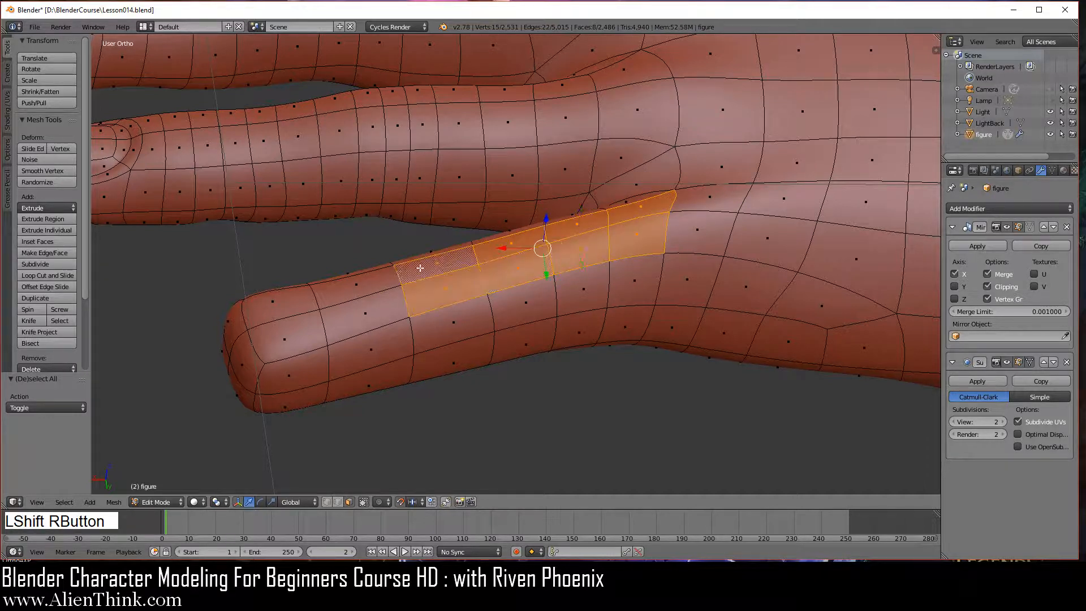
right_click(356, 280, "shift")
right_click(369, 311, "shift")
right_click(286, 338, "shift")
right_click(276, 306, "shift")
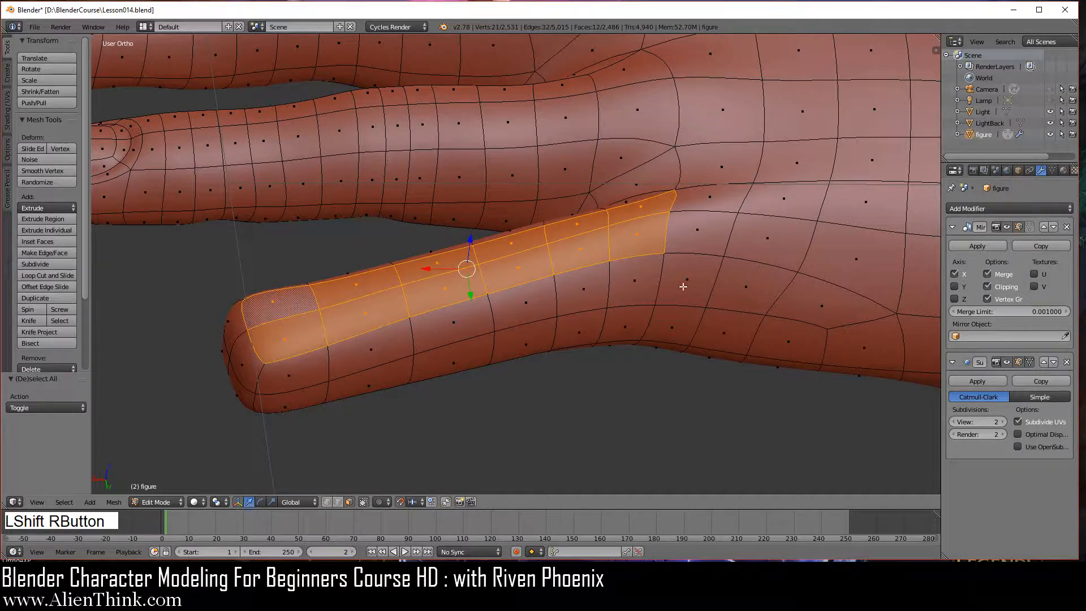
key("w")
left_click(759, 246)
key("w")
left_click(758, 246)
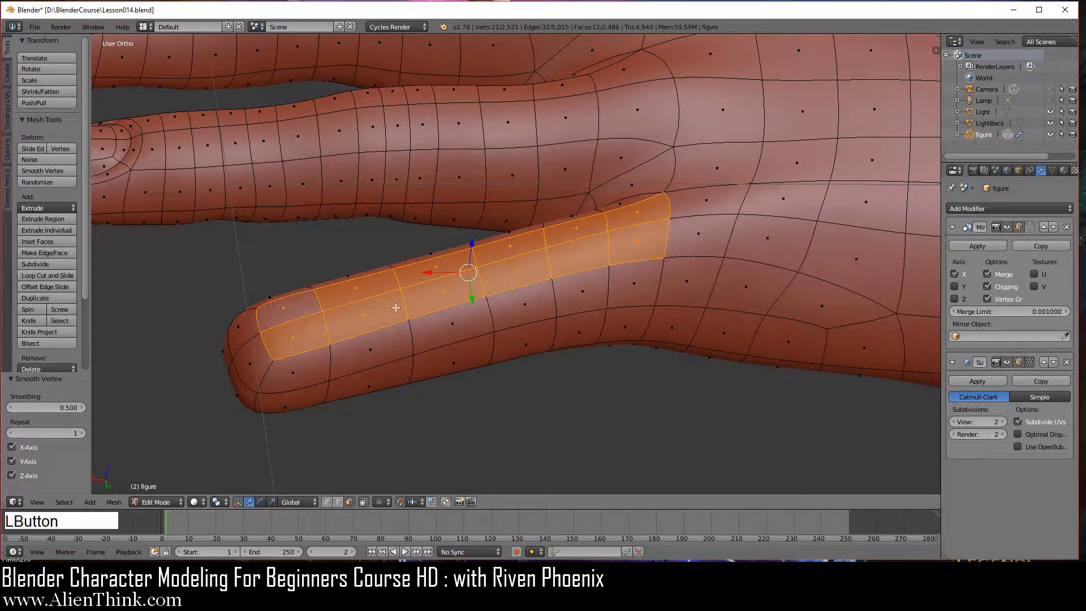
Select the four faces on top of the little finger nearest its tip and smooth them once
right_click(373, 310)
right_click(356, 288, "shift")
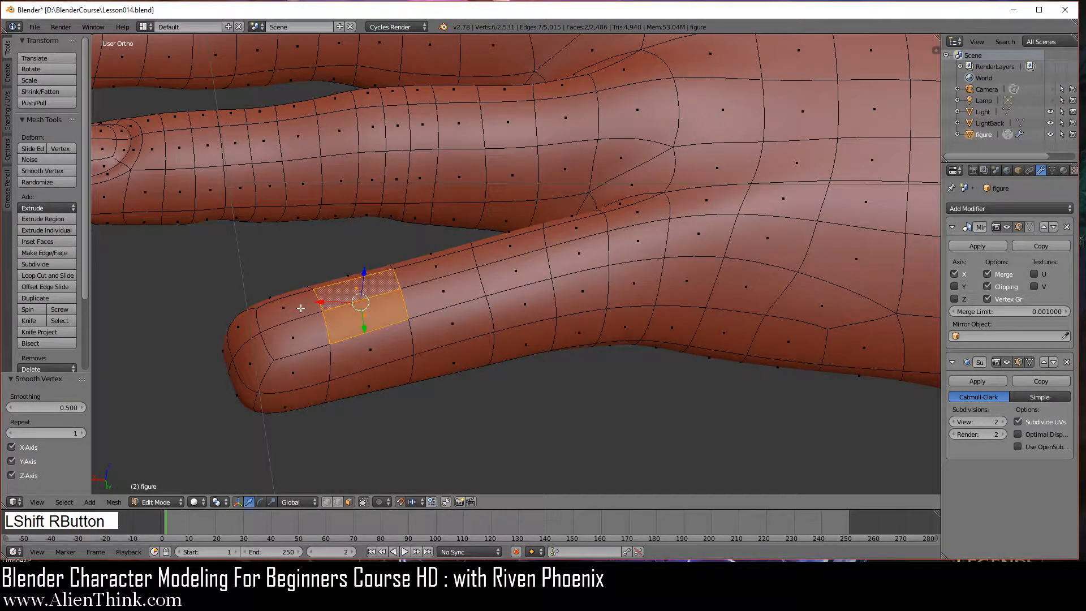
right_click(283, 309, "shift")
right_click(293, 338, "shift")
key("w")
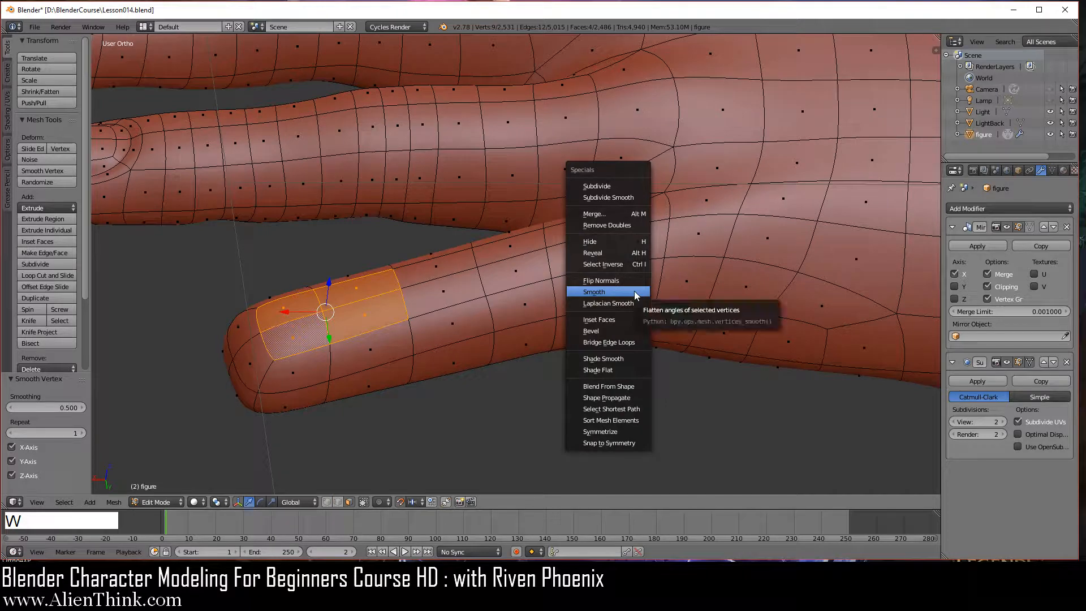
left_click(633, 290)
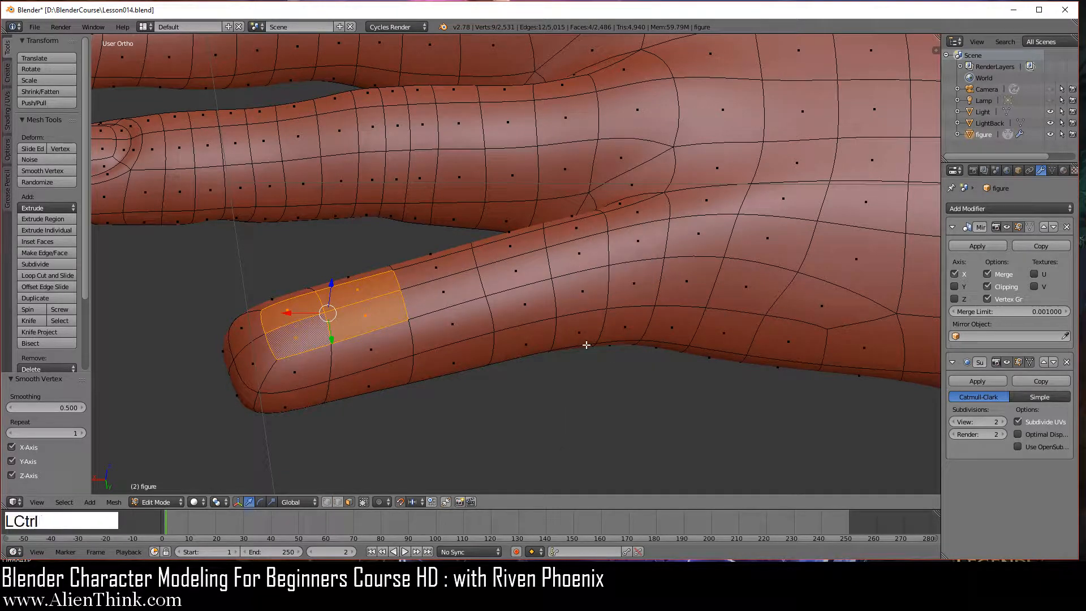
In back view, lower the four top faces near the little finger's tip by 0.010 along Z
key("ctrl+KP_1")
middle_click_drag(586, 344, 463, 295, "shift")
middle_click_drag(350, 299, 463, 310, "shift")
scroll(464, 310, "up", 2)
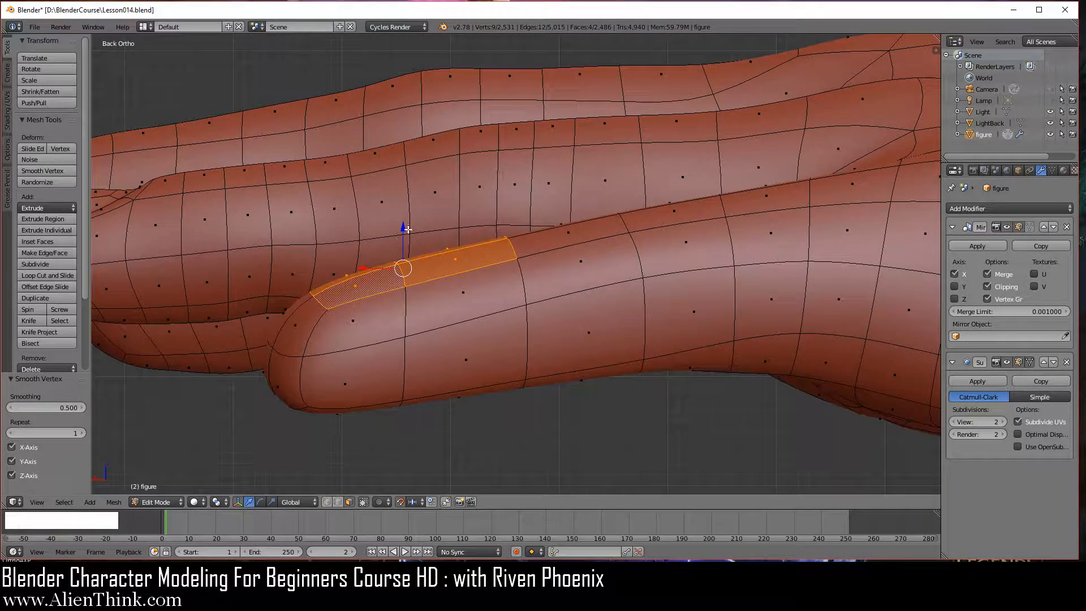
left_click_drag(402, 228, 401, 231)
In edge select mode, select the two edges across the upper rim of the little fingertip and move them 0.020 along X in back view
middle_click_drag(401, 232, 529, 198, "shift")
left_click(337, 502)
middle_click_drag(416, 402, 481, 315)
right_click(509, 323)
right_click(494, 311, "shift")
key("ctrl+KP_1")
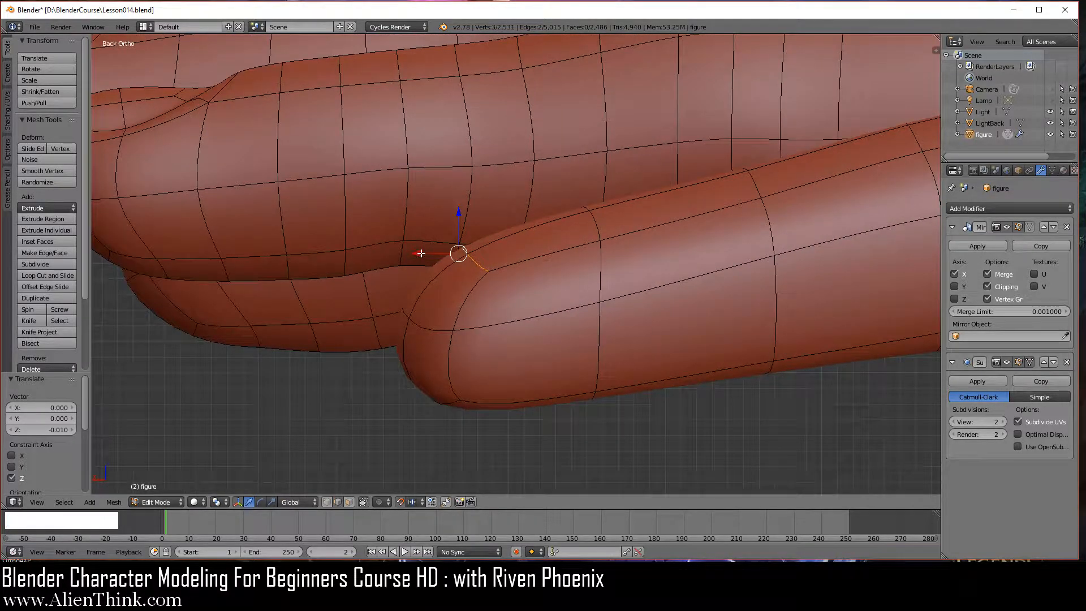
left_click_drag(420, 253, 396, 249)
In face select mode, select seven faces along the little finger's underside, starting at the tip, and smooth them once
middle_click_drag(630, 317, 484, 351, "shift")
left_click(349, 501)
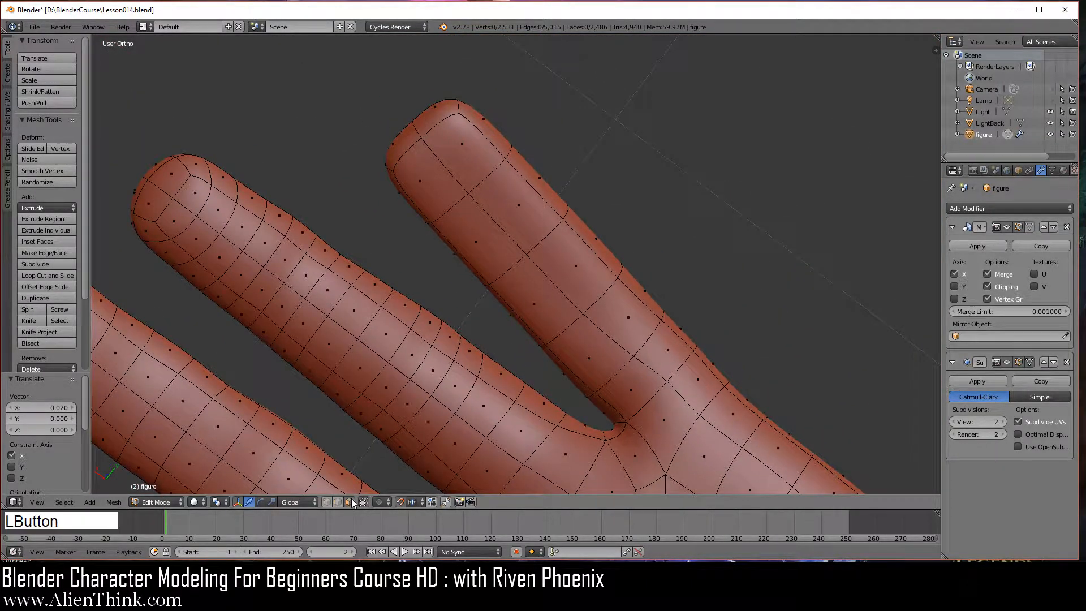
right_click(468, 169)
key("shift")
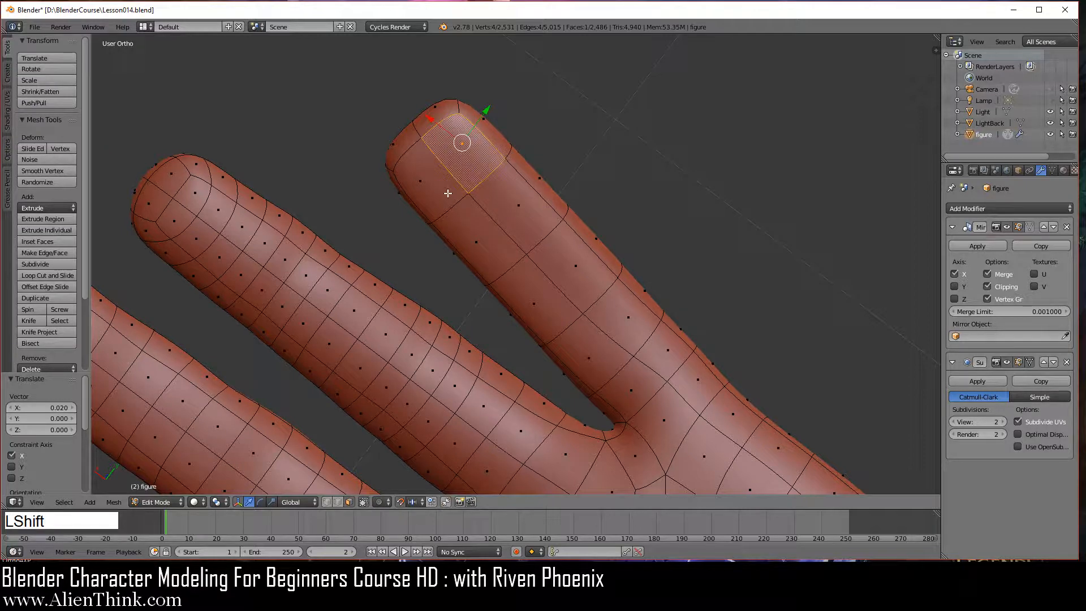
right_click(445, 193, "shift")
right_click(476, 243, "shift")
right_click(519, 205, "shift")
right_click(576, 266, "shift")
right_click(534, 304, "shift")
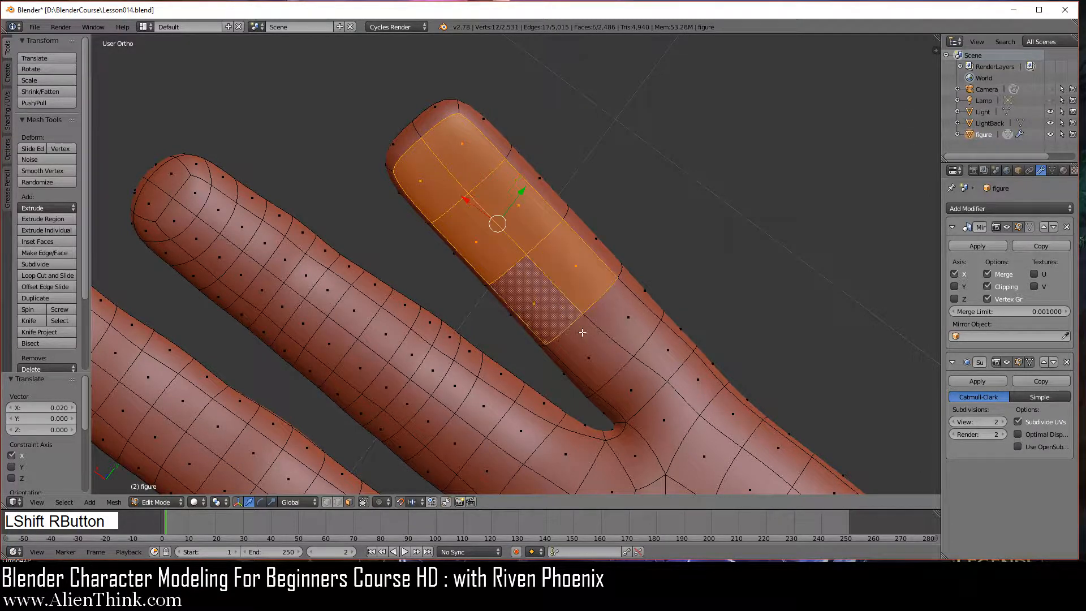
right_click(588, 358, "shift")
key("w")
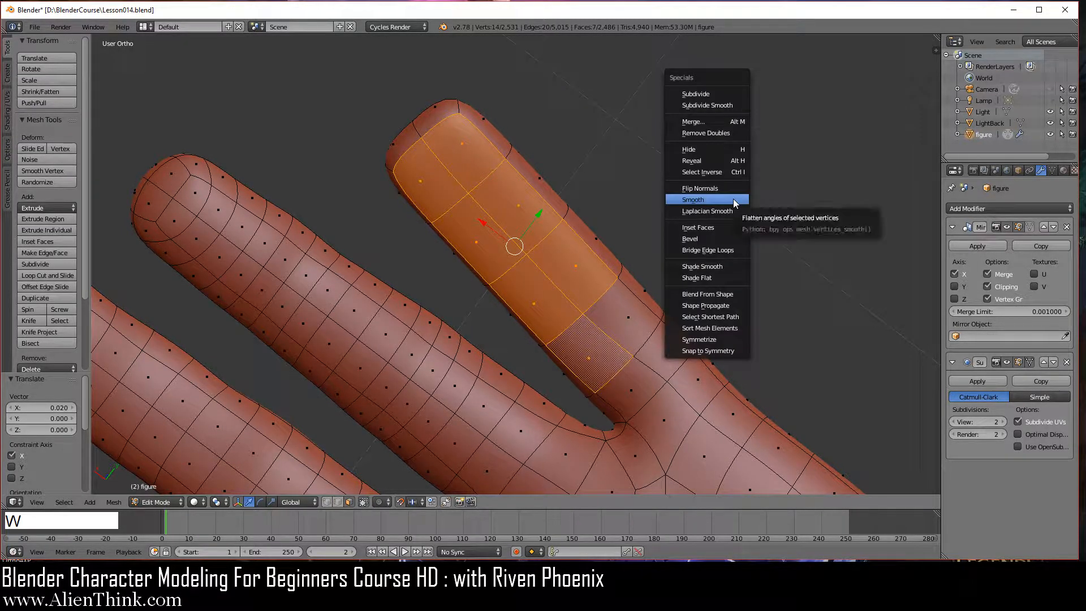
left_click(735, 203)
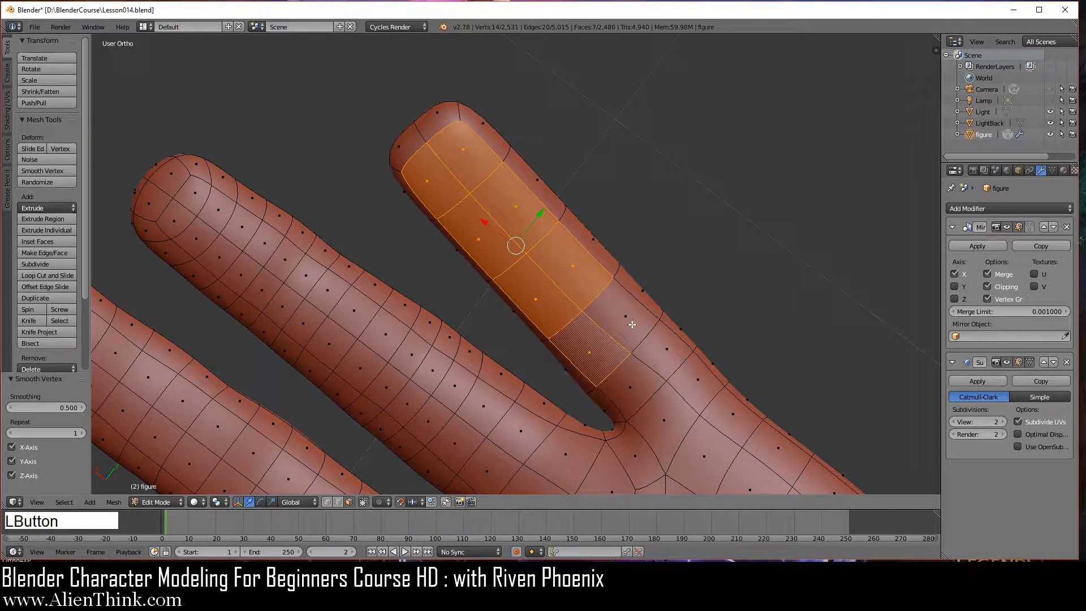
Deselect the underside face nearest the little finger's base and smooth the remaining six faces once more
key("shift")
right_click(599, 344, "shift")
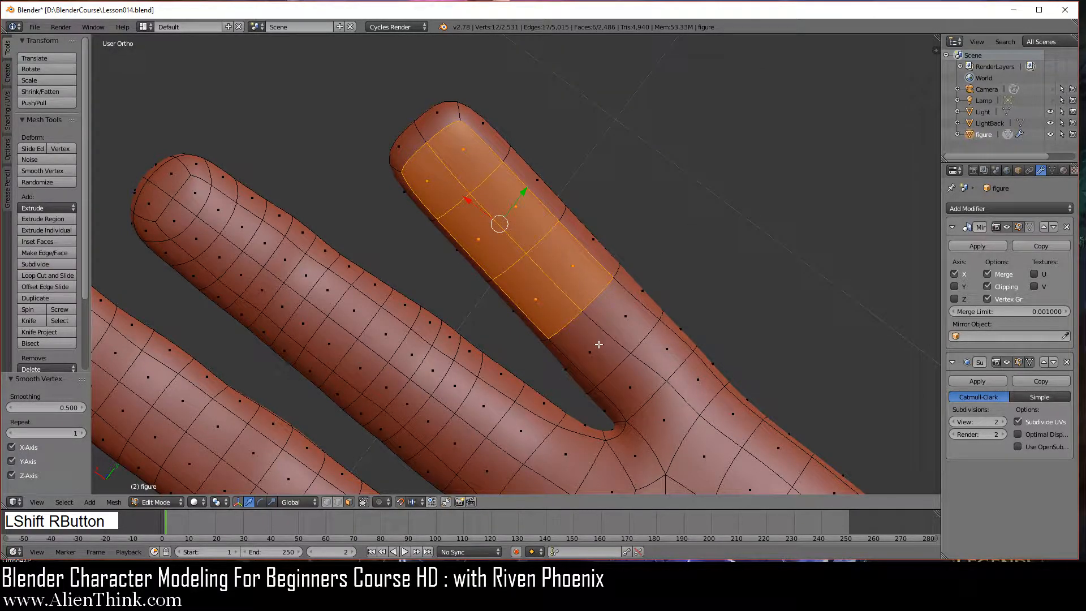
key("w")
left_click(694, 163)
In back view, lower the six underside faces of the little finger by 0.010 along Z
key("ctrl+KP_1")
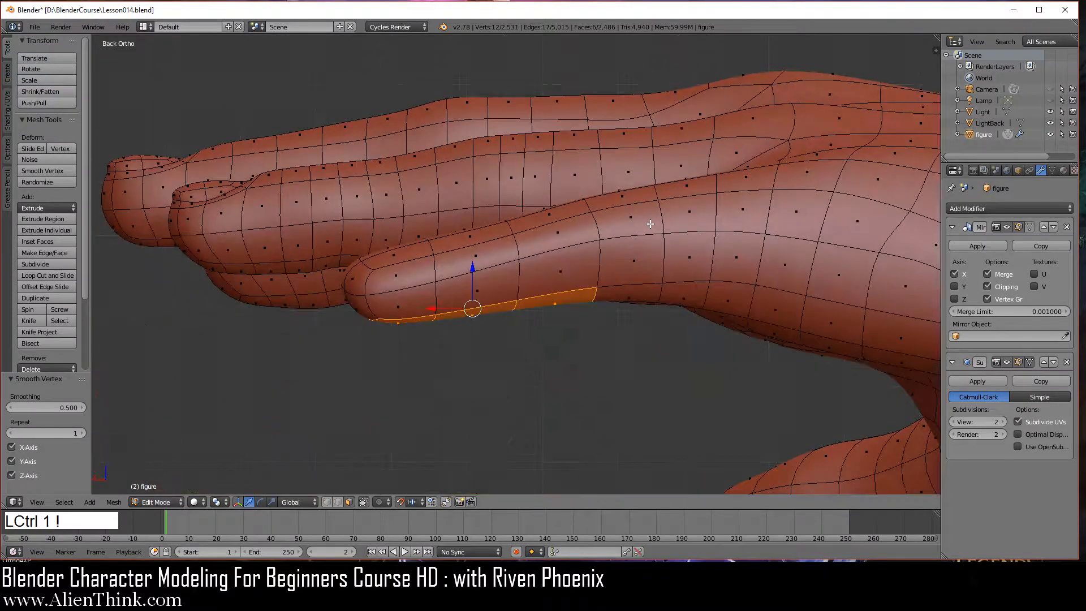
middle_click_drag(531, 310, 573, 255, "shift")
scroll(547, 286, "up", 2)
left_click_drag(514, 209, 511, 215)
Select the two underside faces nearest the little finger's tip and smooth them once
middle_click_drag(507, 305, 565, 150)
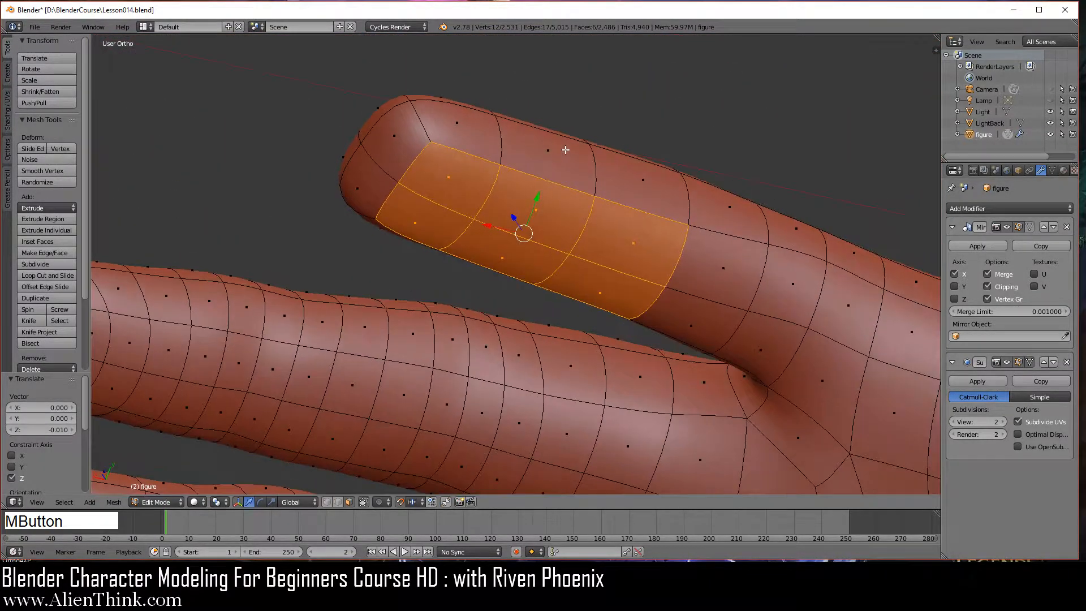
right_click(449, 177)
right_click(416, 222, "shift")
key("w")
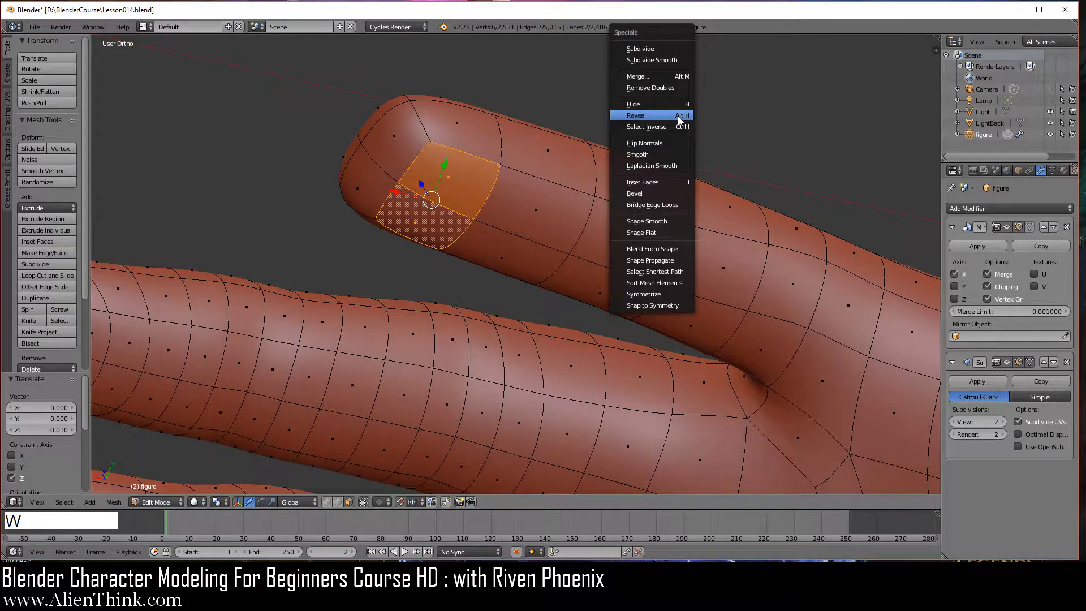
left_click(661, 155)
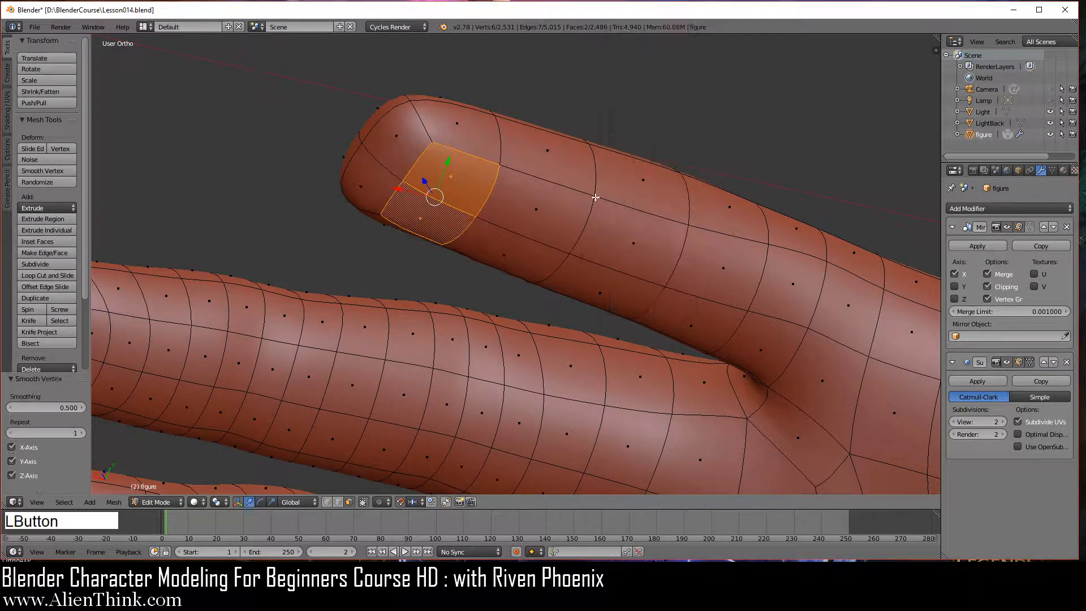
Select the row of three faces along the little finger's outer side, starting at the tip, and smooth them twice
middle_click_drag(493, 136, 484, 260)
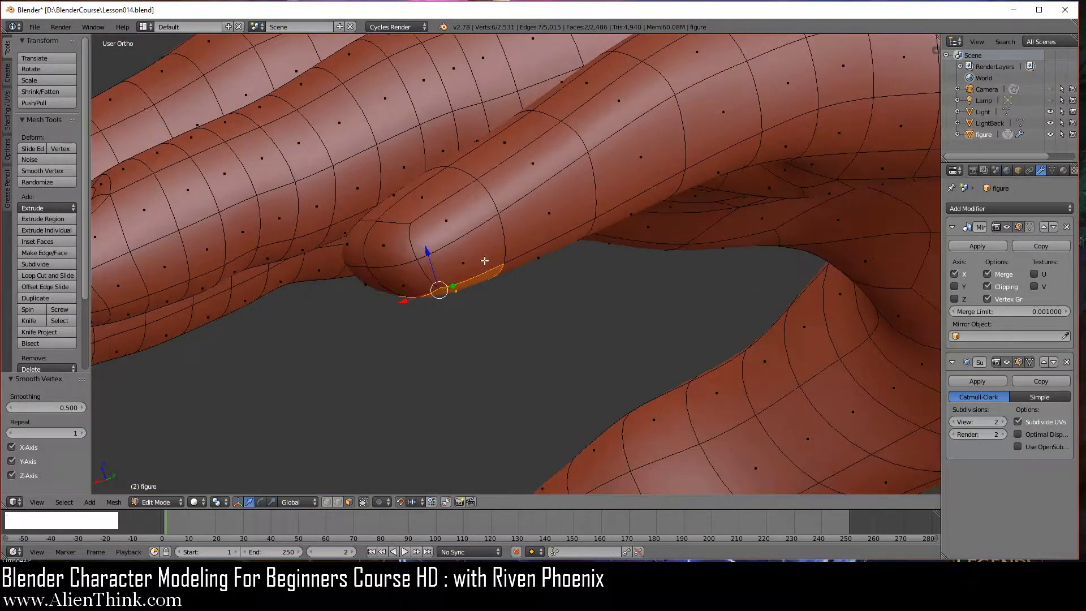
right_click(466, 220)
right_click(526, 171, "shift")
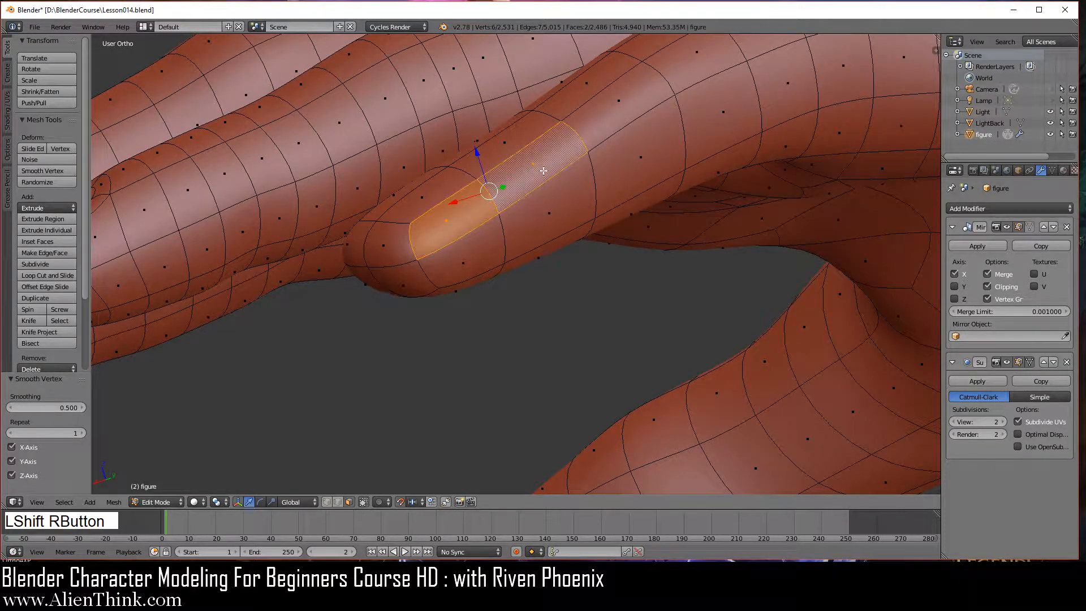
right_click(616, 108, "shift")
key("w")
left_click(766, 176)
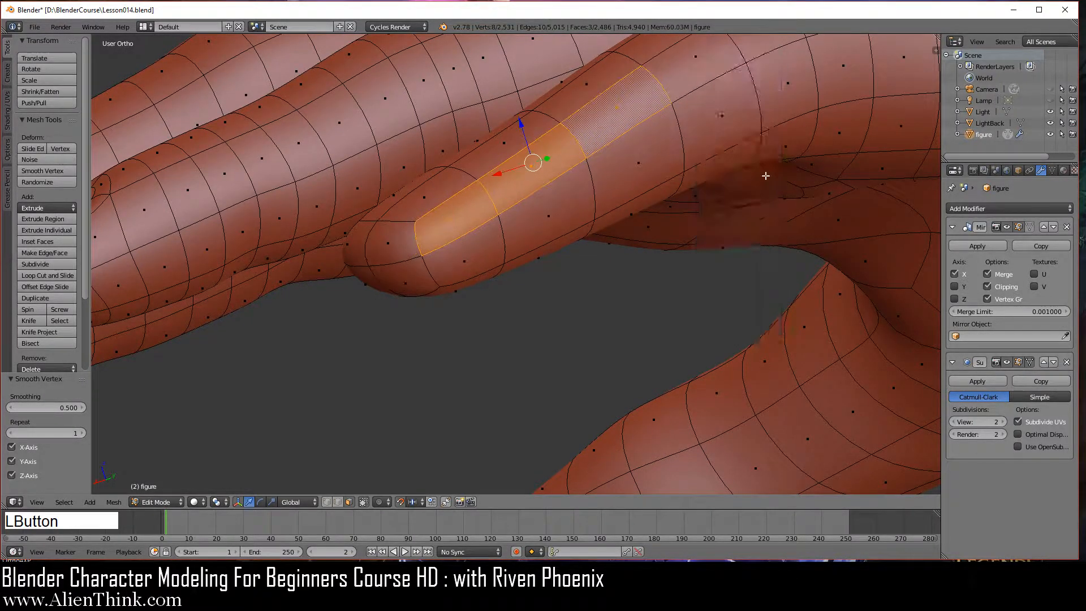
key("w")
left_click(766, 176)
In edge select mode, select the lengthwise edge on the outer side of the little fingertip and move it 0.010 along X in back view
left_click(338, 501)
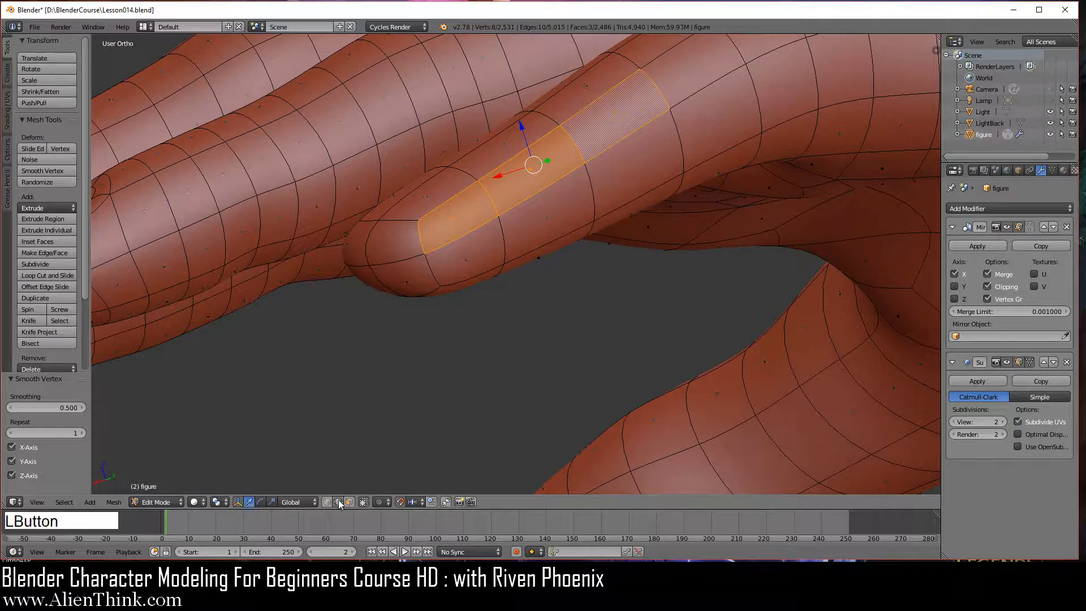
right_click(396, 261)
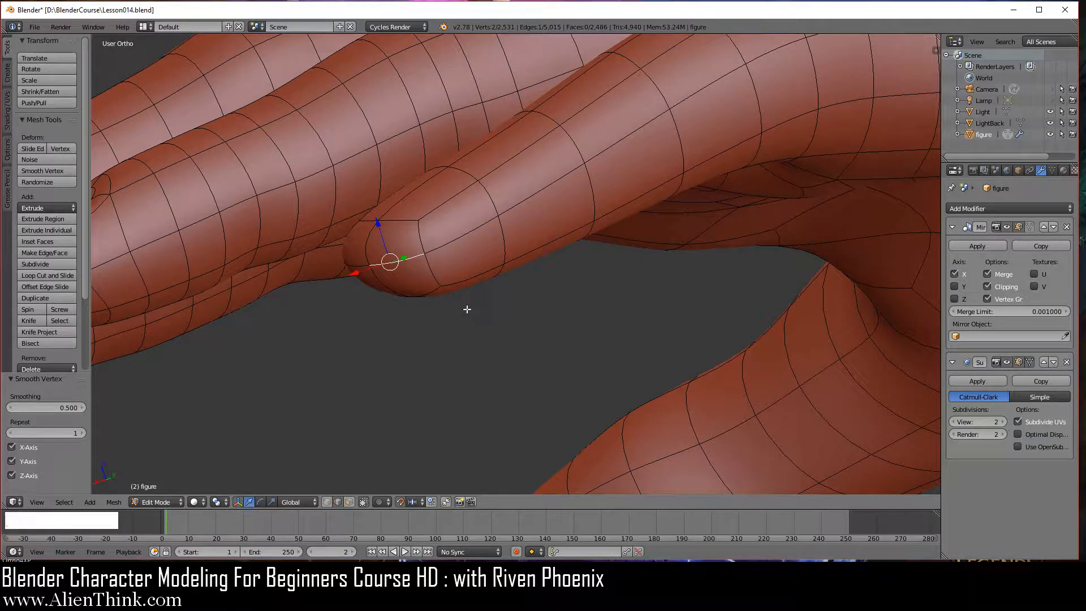
key("ctrl+KP_1")
middle_click_drag(435, 273, 498, 342, "shift")
scroll(498, 343, "up", 2)
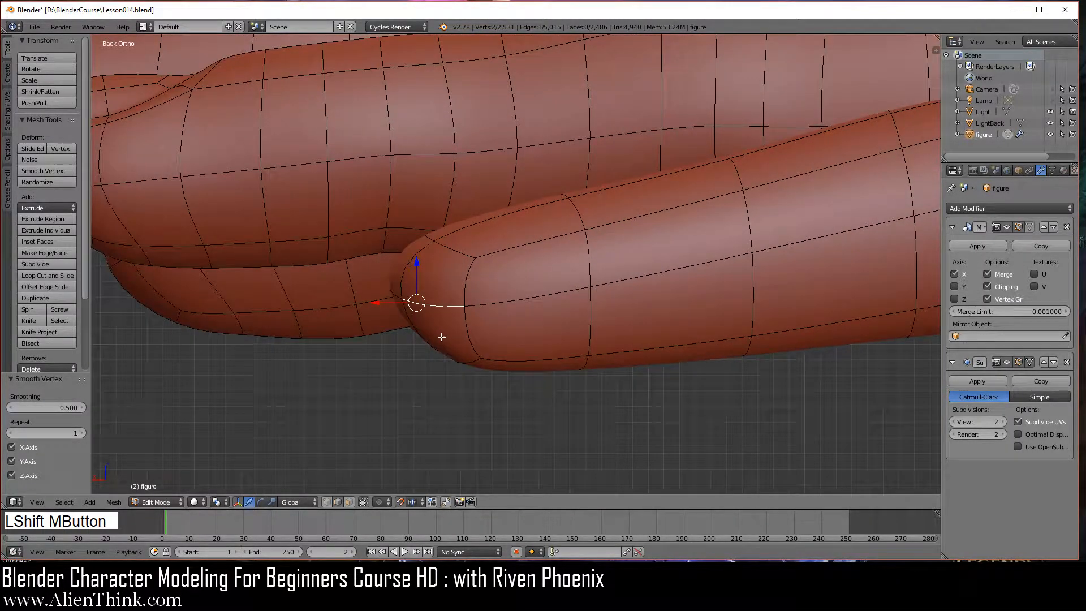
left_click_drag(378, 303, 365, 301)
Add two evenly spaced loop cuts around the little finger's end segment, leaving them unslid
middle_click_drag(558, 310, 474, 311, "shift")
key("ctrl")
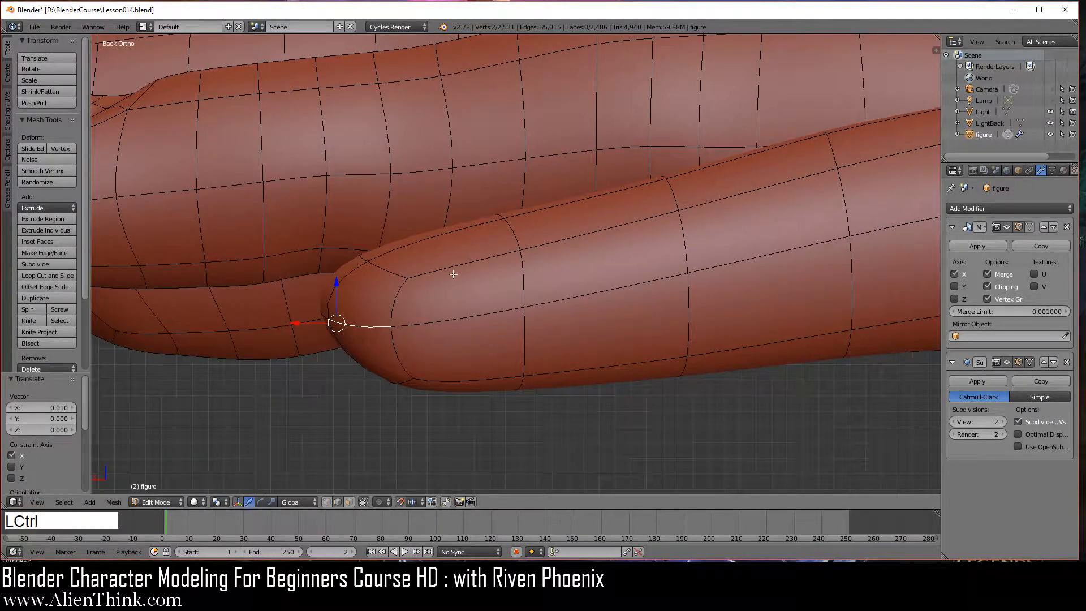
key("ctrl+r")
scroll(455, 273, "up", 1)
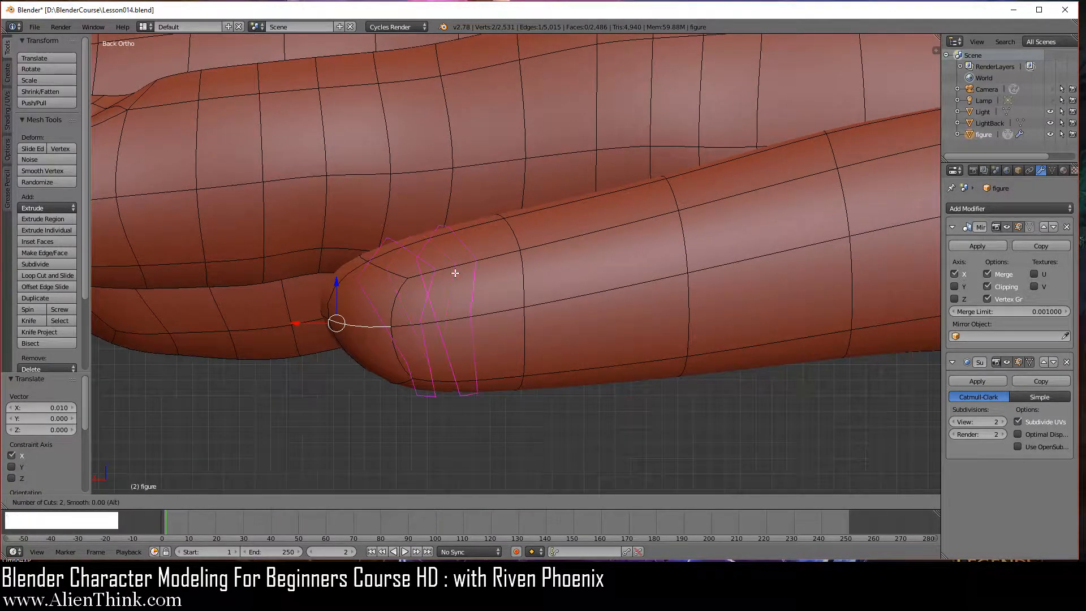
left_click(456, 273)
right_click(474, 276)
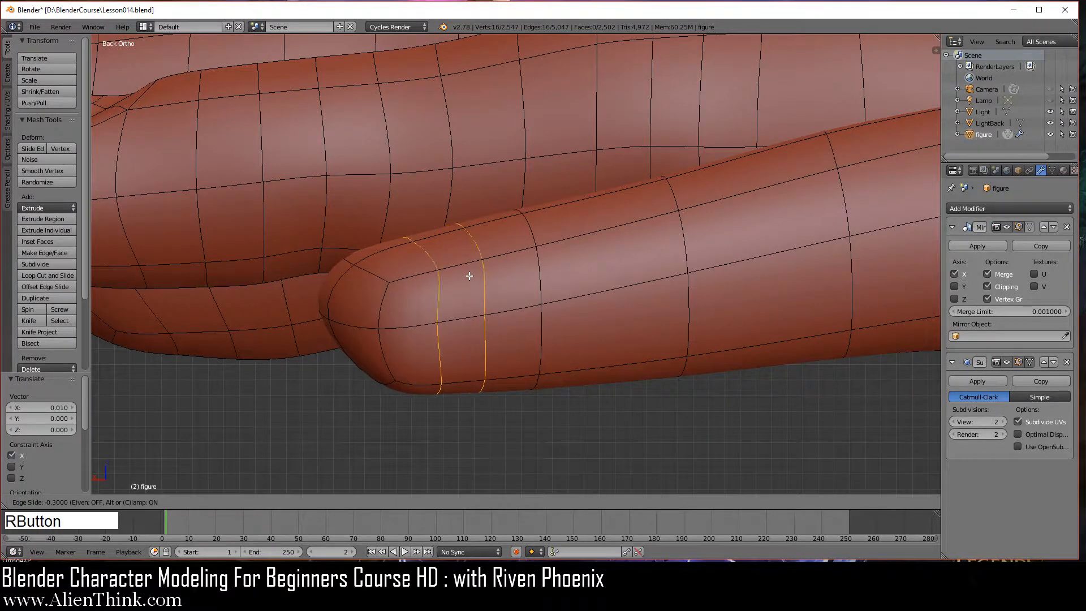
On the new loop farther from the fingertip, select the two edges across the top of the finger and smooth them once
right_click(461, 243)
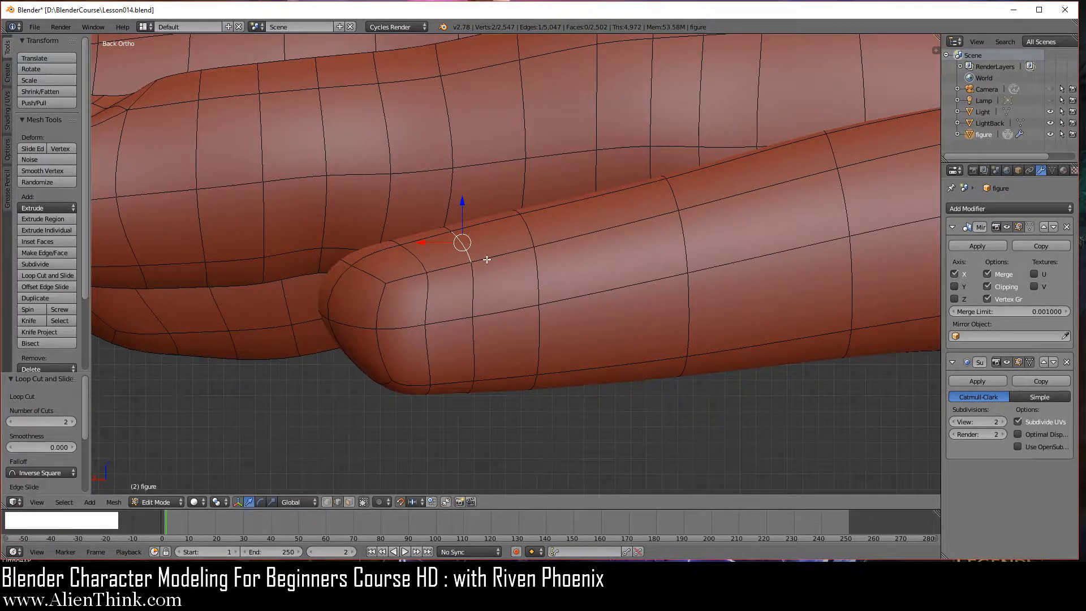
middle_click_drag(479, 255, 511, 322)
right_click(510, 322, "shift")
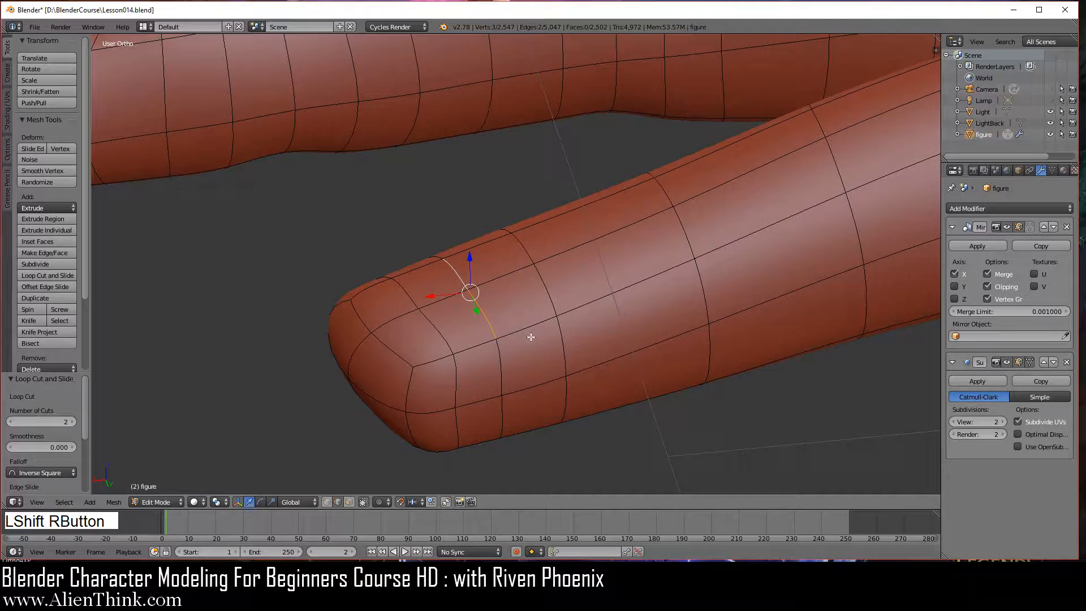
key("ctrl+1")
key("w")
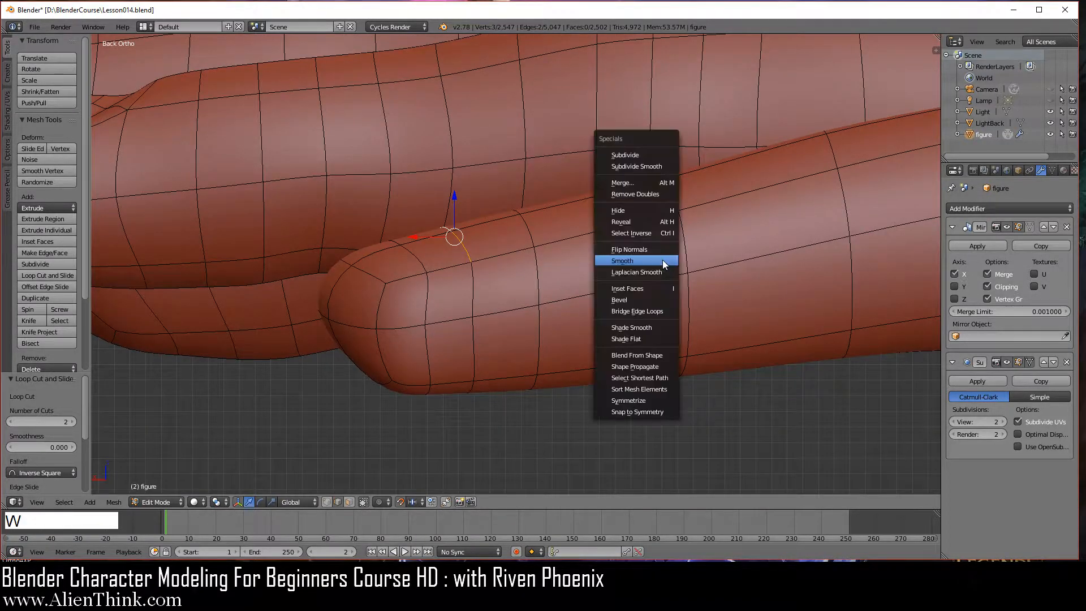
left_click(663, 261)
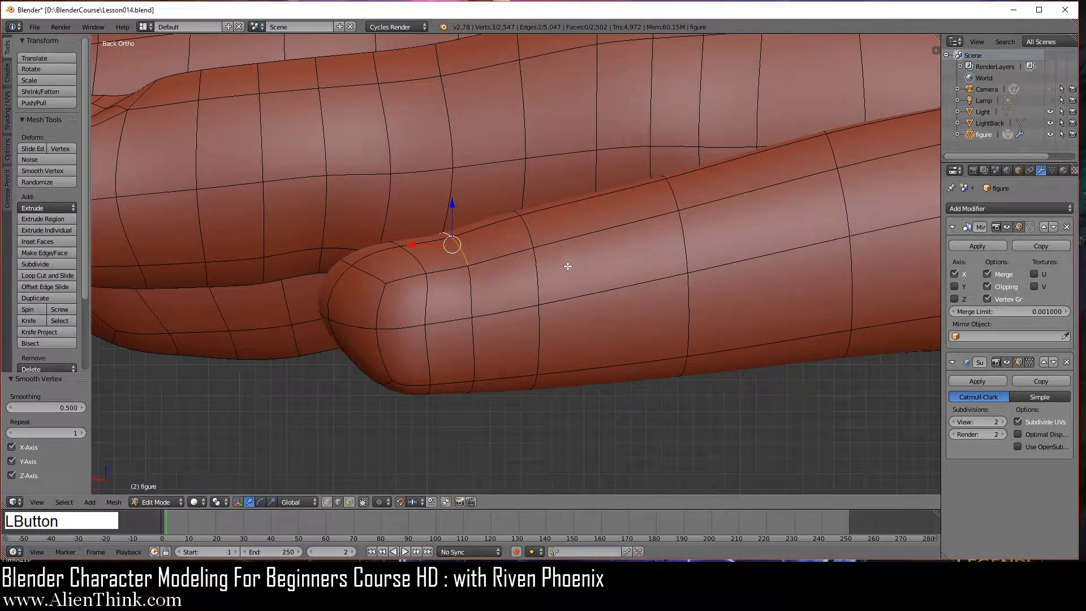
Edge-slide the two selected top edges toward the little finger's base with a factor of -0.600
scroll(567, 270, "up", 1)
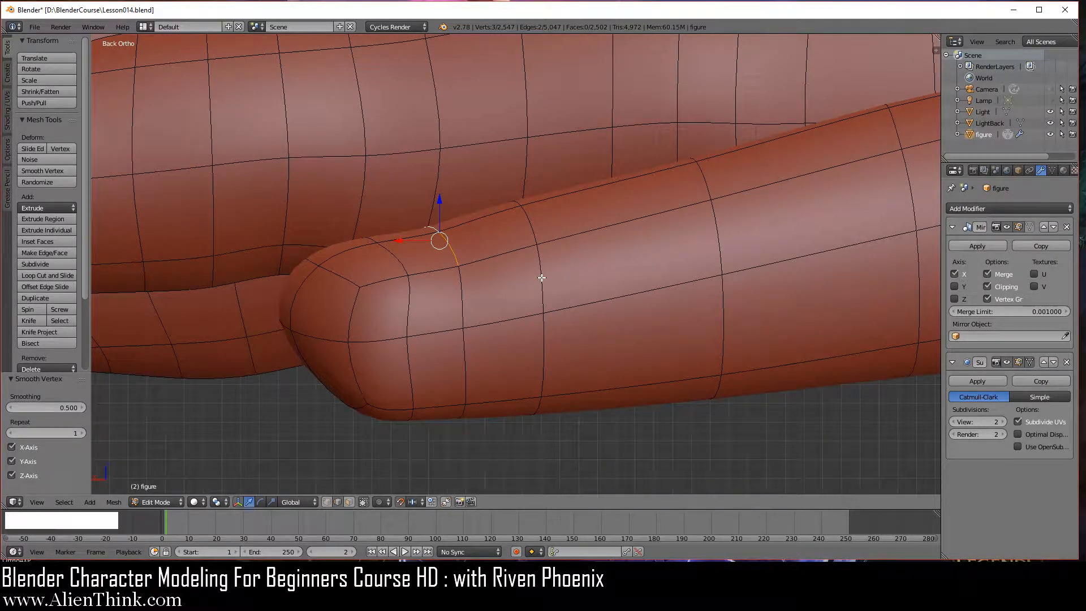
key("g")
key("g")
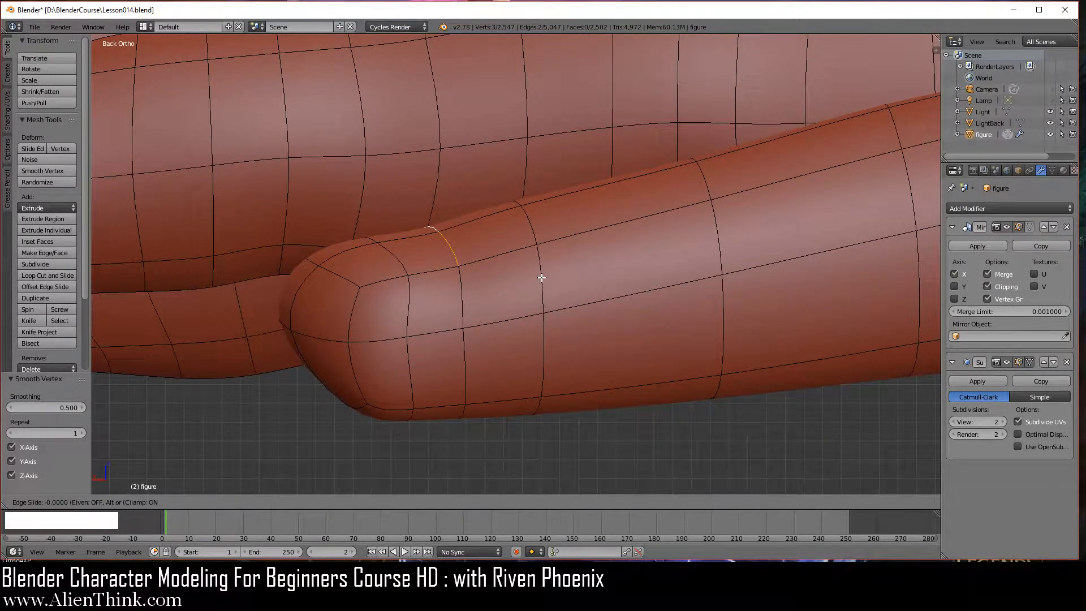
key("shift")
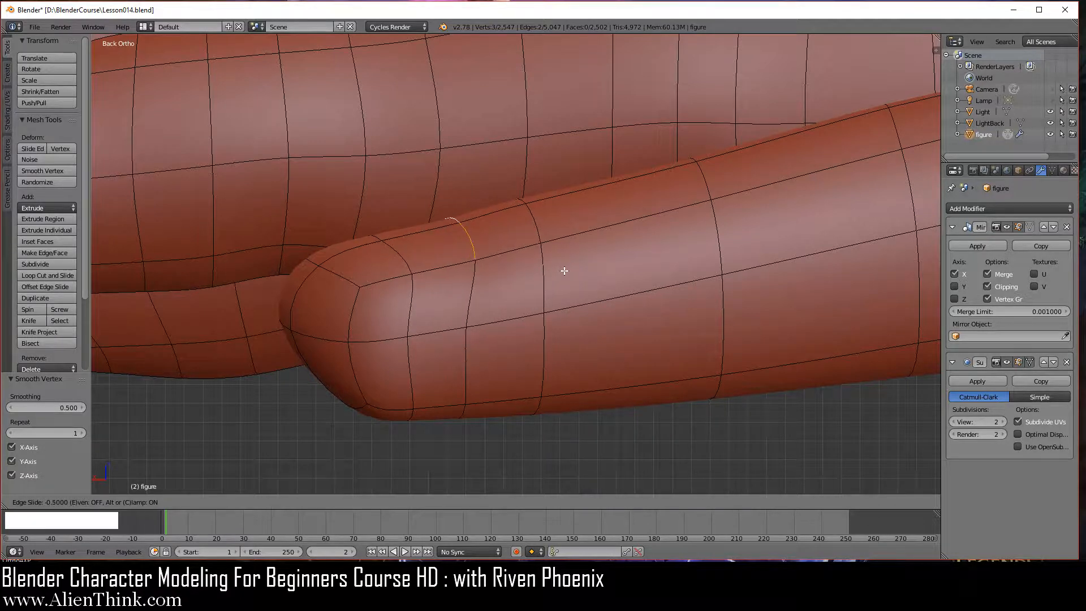
left_click(570, 269)
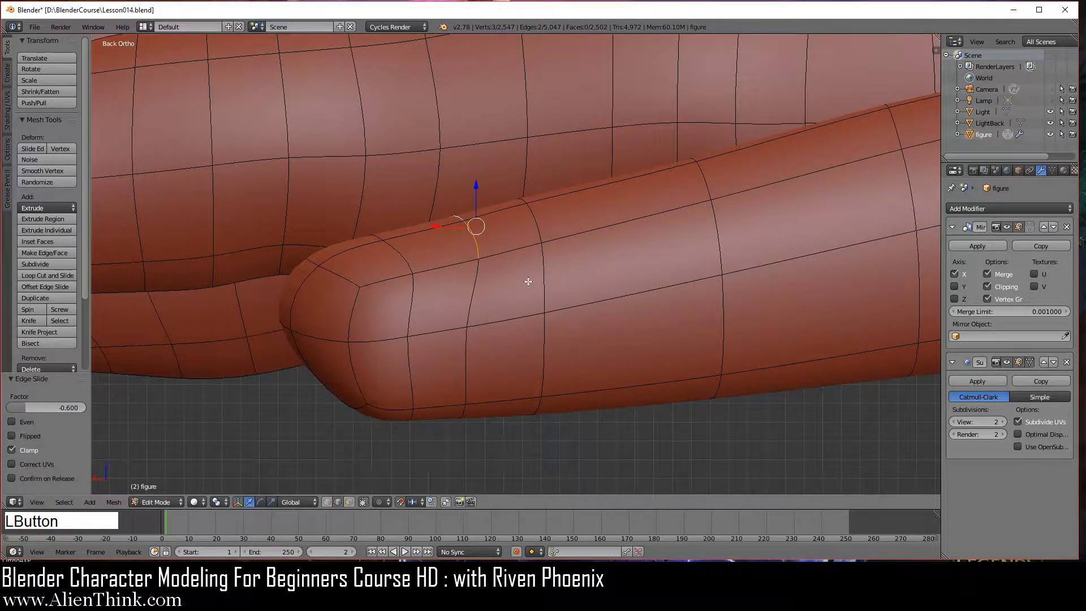
Select the two edges at the little fingertip's end on the side facing the ring finger and smooth them twice
middle_click_drag(424, 315, 616, 306)
right_click(499, 310)
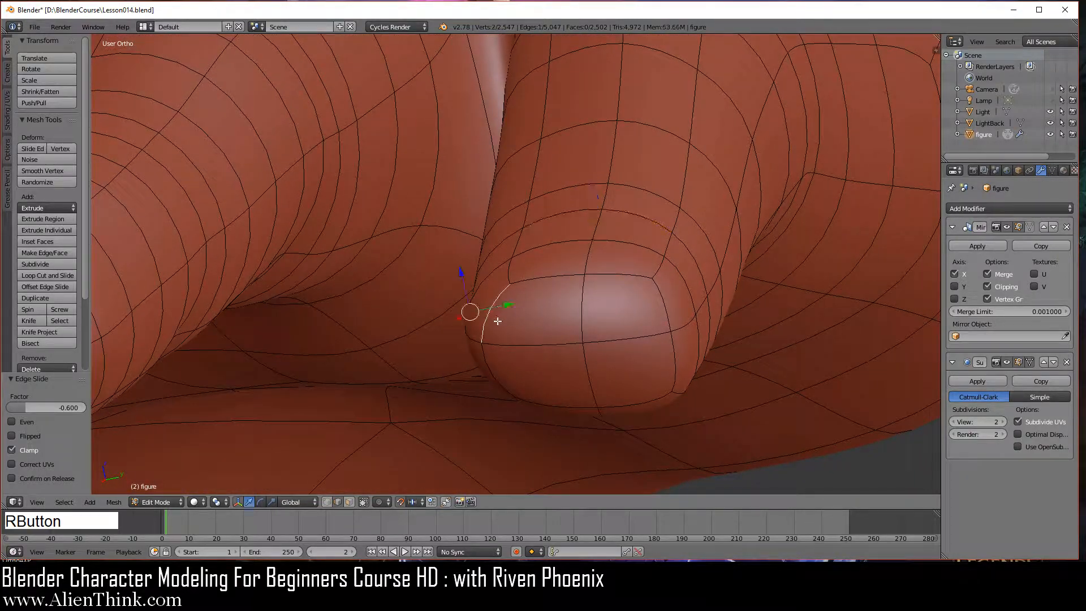
right_click(494, 362, "shift")
key("w")
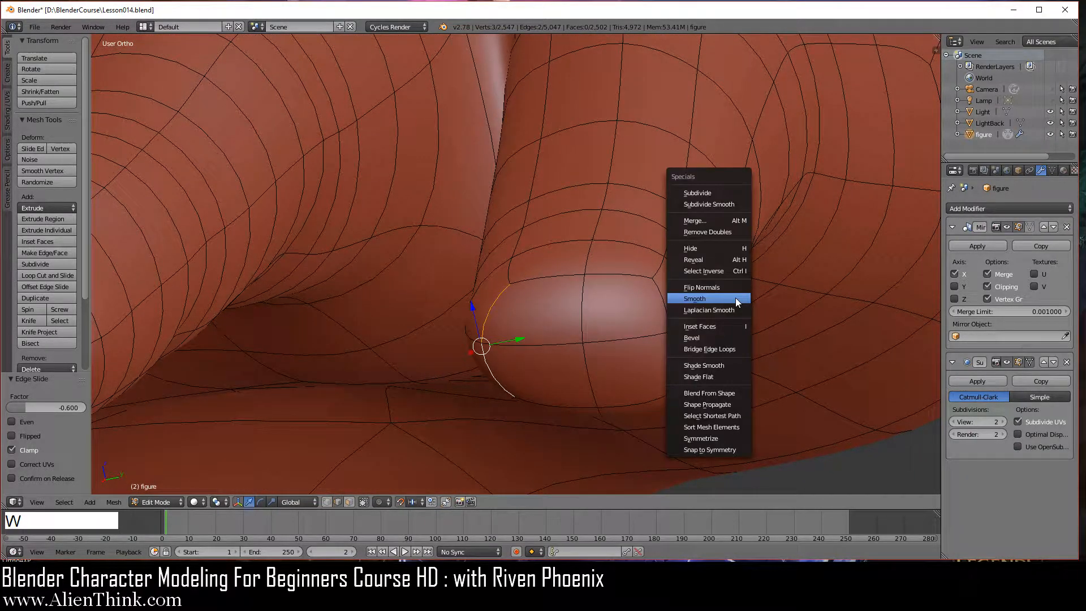
left_click(735, 299)
key("w")
left_click(737, 302)
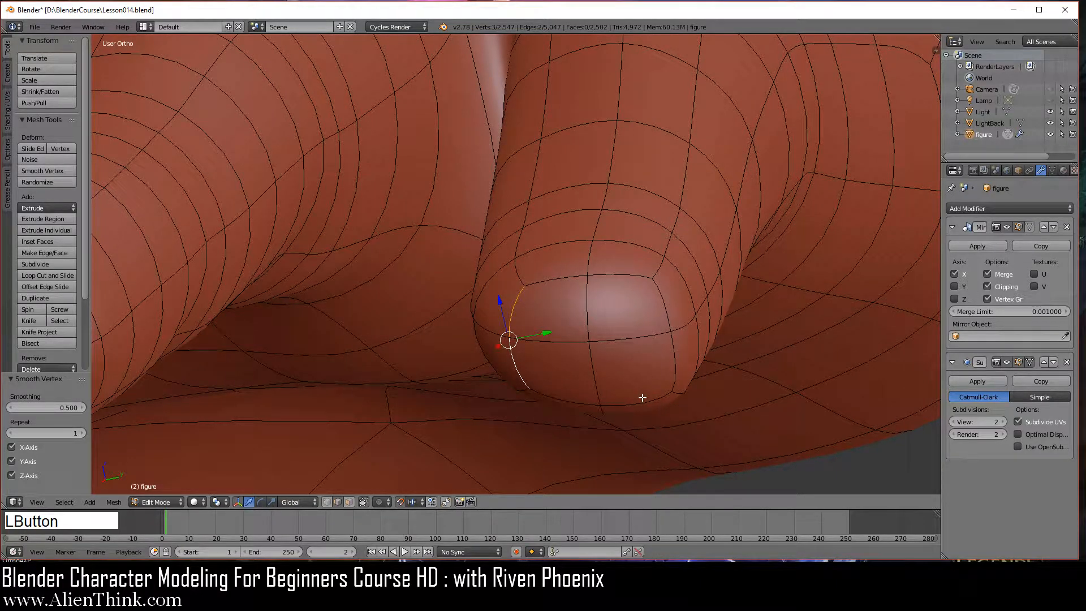
Select the two edges at the little fingertip's end on the side away from the ring finger and smooth them once
right_click(607, 356)
middle_click_drag(607, 357, 556, 325)
right_click(594, 350, "shift")
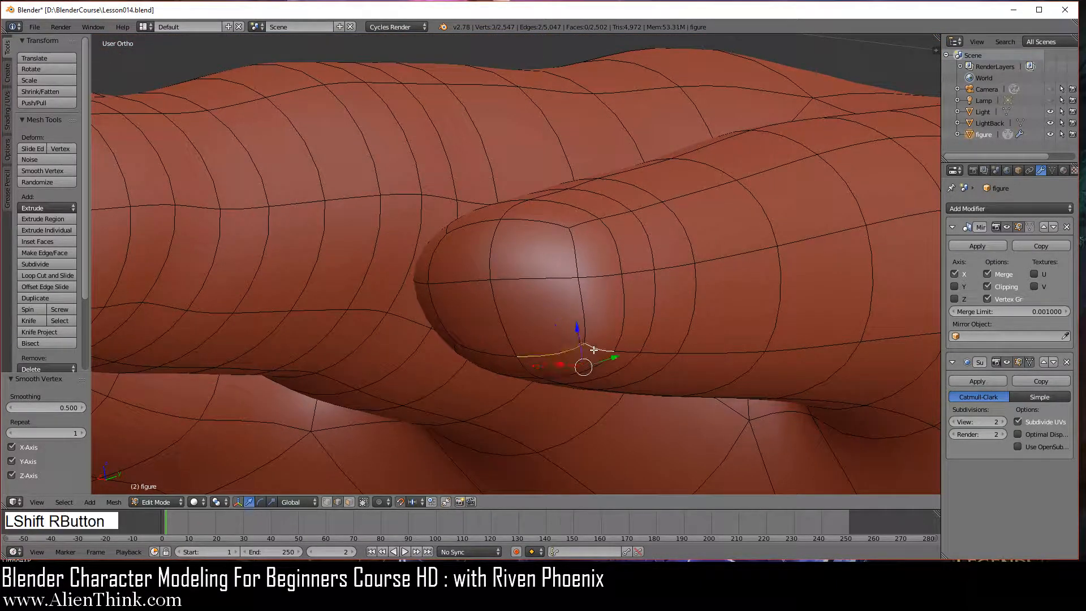
key("w")
left_click(729, 290)
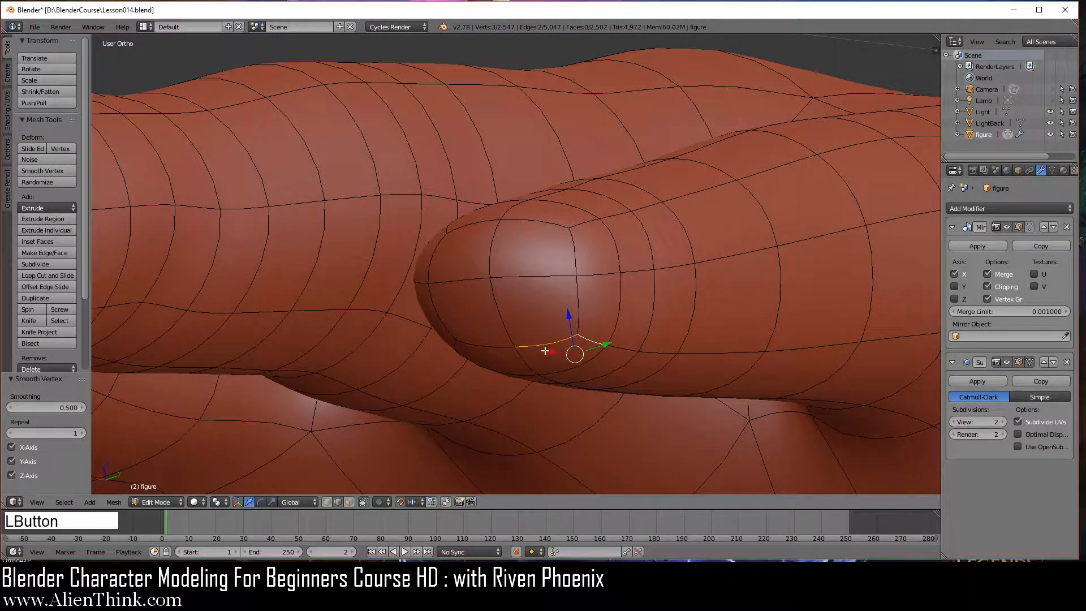
Select the single edge on the underside of the little fingertip's end and move it 0.010 along X
right_click(496, 346)
key("ctrl+KP_1")
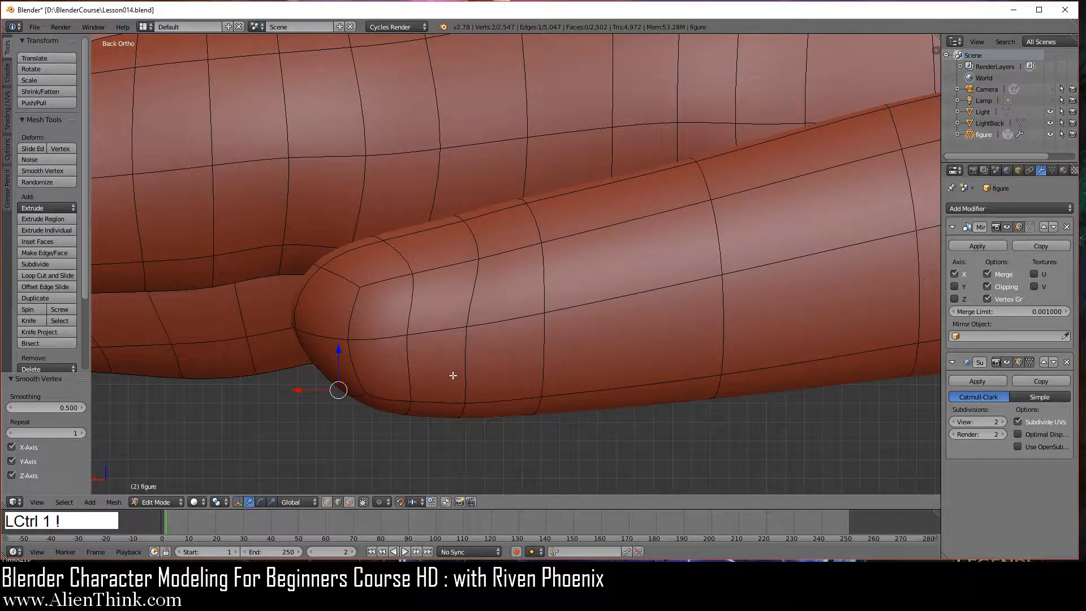
left_click_drag(291, 390, 286, 389)
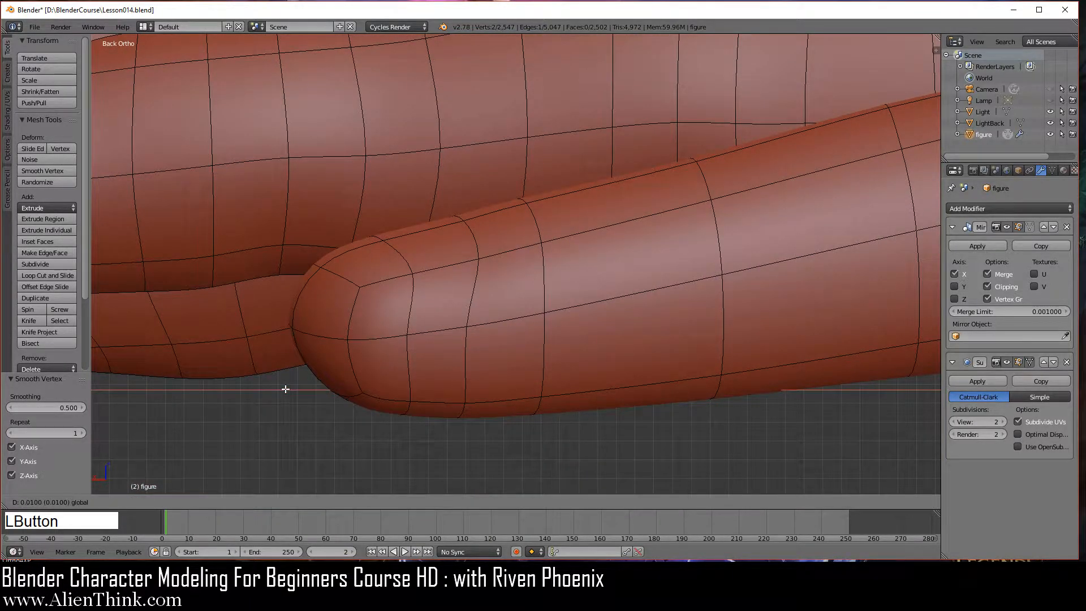
Select the four faces on top of the little fingertip for the nail and rotate them 5° in the right-side view
middle_click_drag(287, 389, 578, 336)
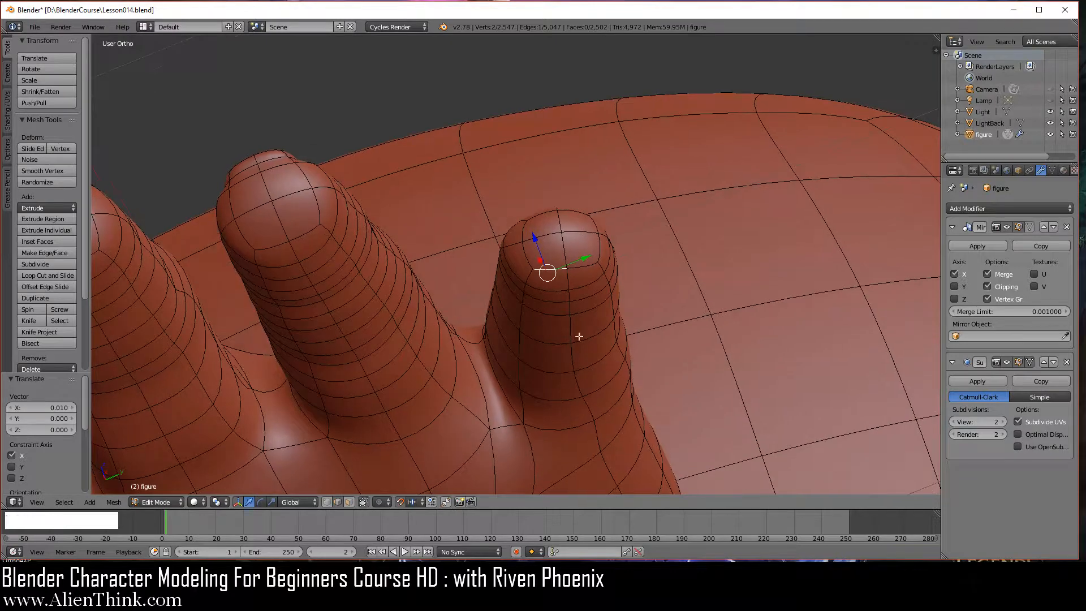
middle_click_drag(605, 293, 487, 388)
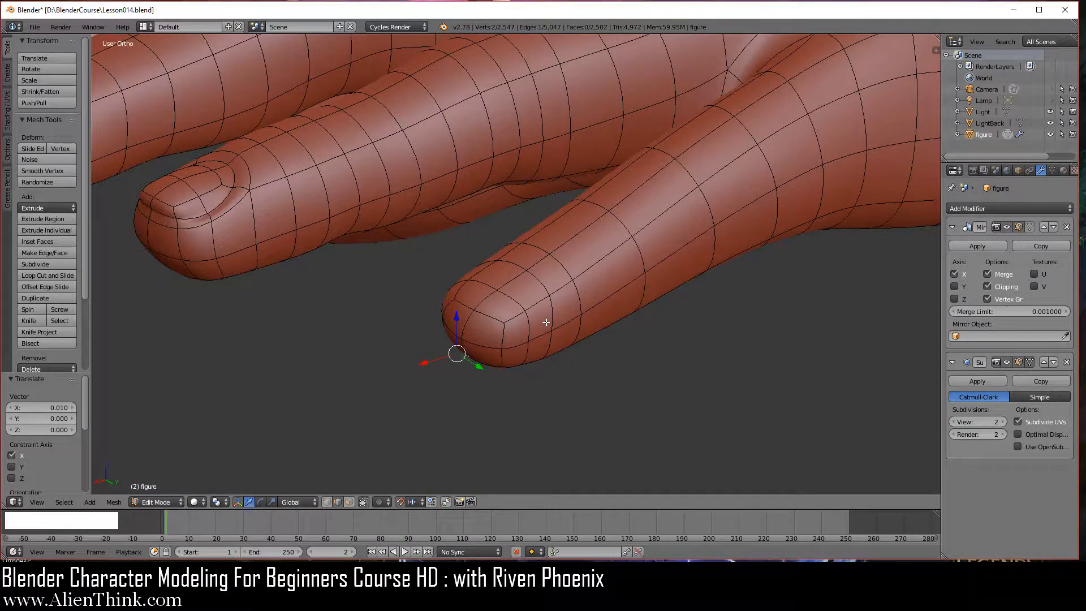
key("KP_3")
scroll(605, 322, "up", 4)
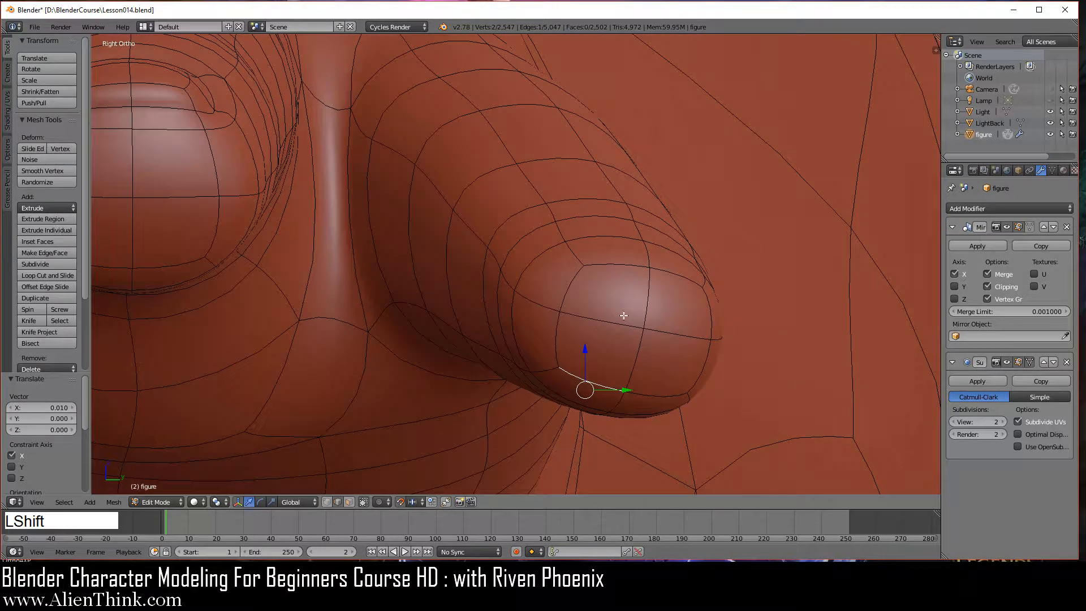
middle_click_drag(623, 316, 572, 297, "shift")
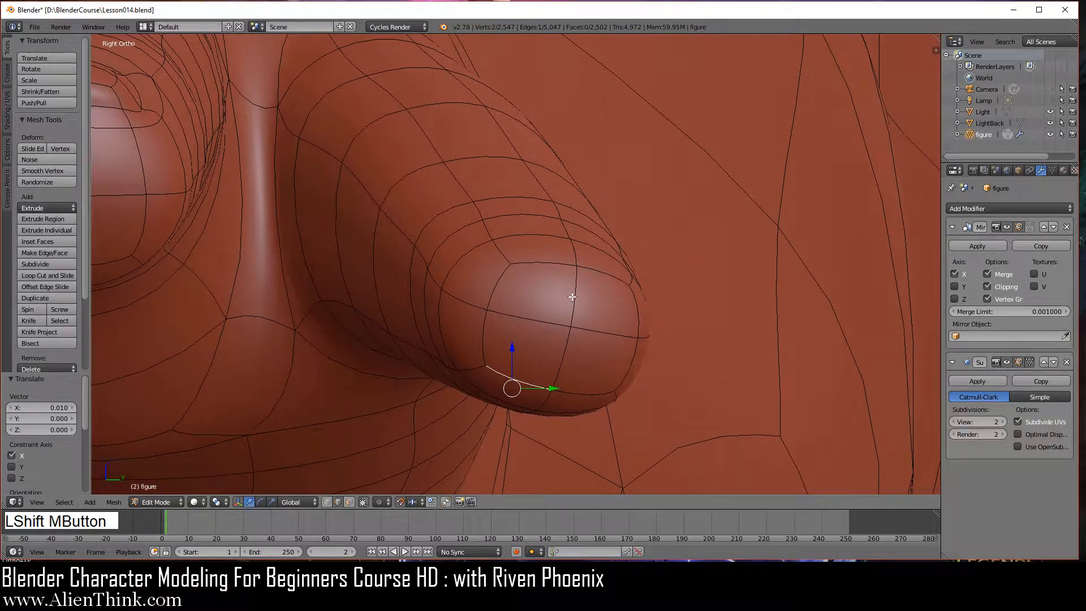
left_click(349, 502)
right_click(535, 247)
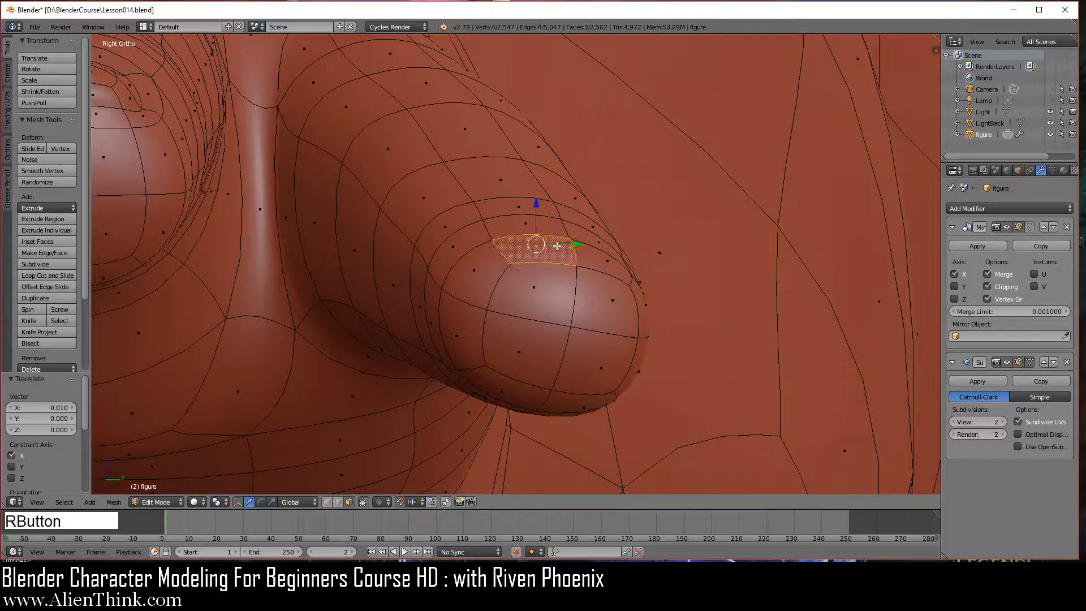
right_click(597, 253, "shift")
right_click(548, 227, "shift")
middle_click_drag(718, 266, 652, 276, "shift")
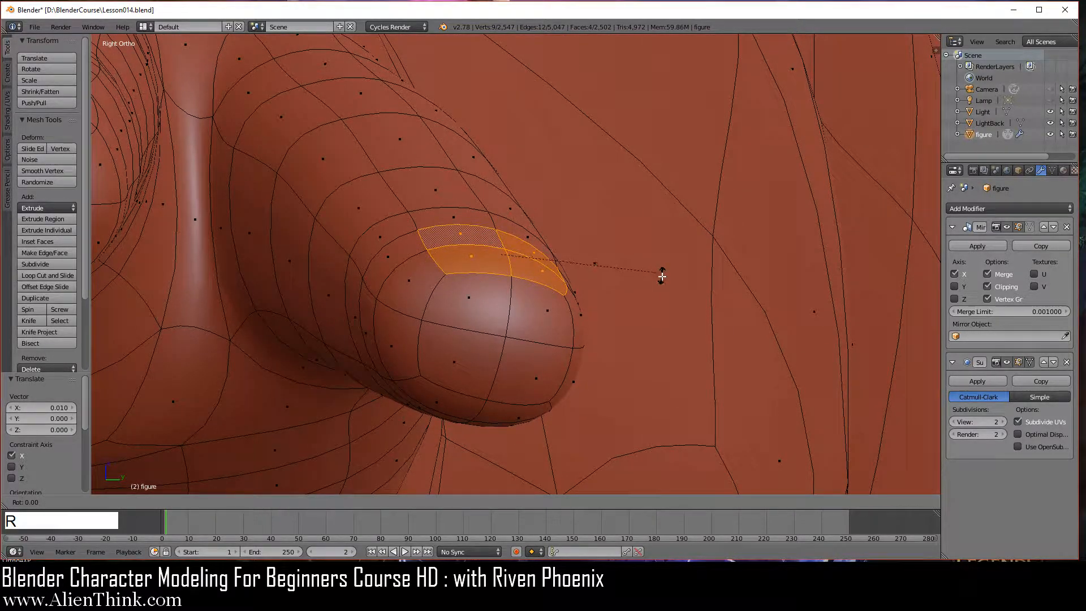
key("r")
left_click(582, 285)
Extrude the four nail faces in place with no offset and smooth them once
key("e")
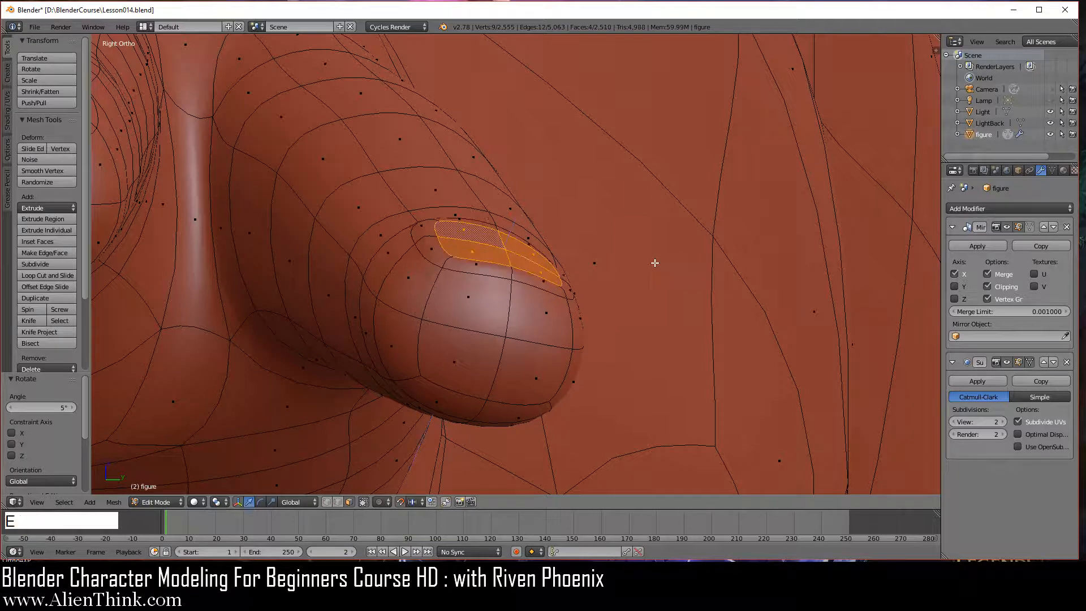
right_click(655, 263)
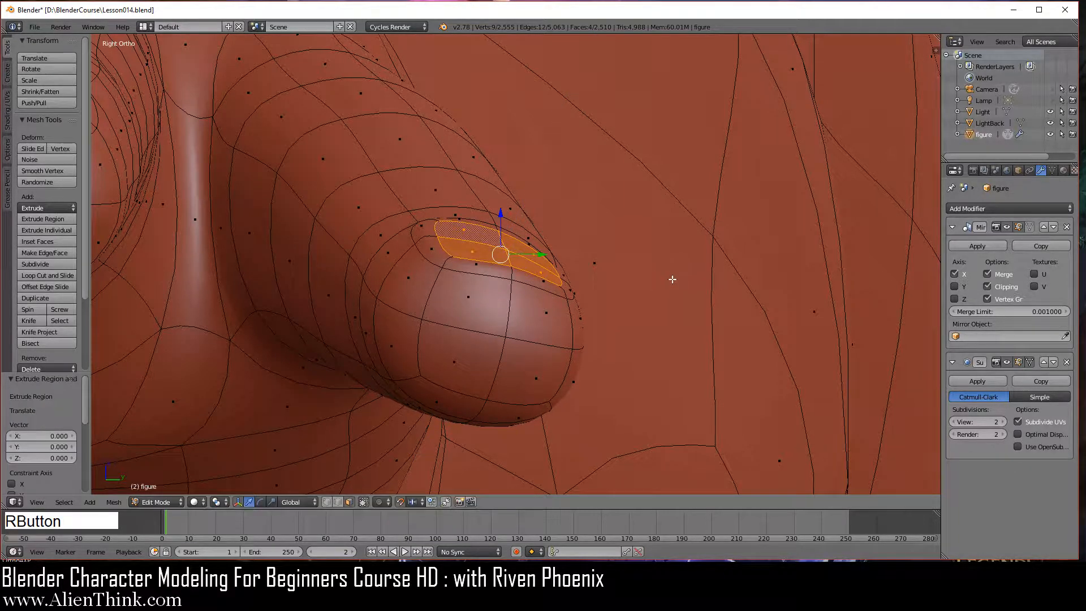
key("w")
left_click(695, 240)
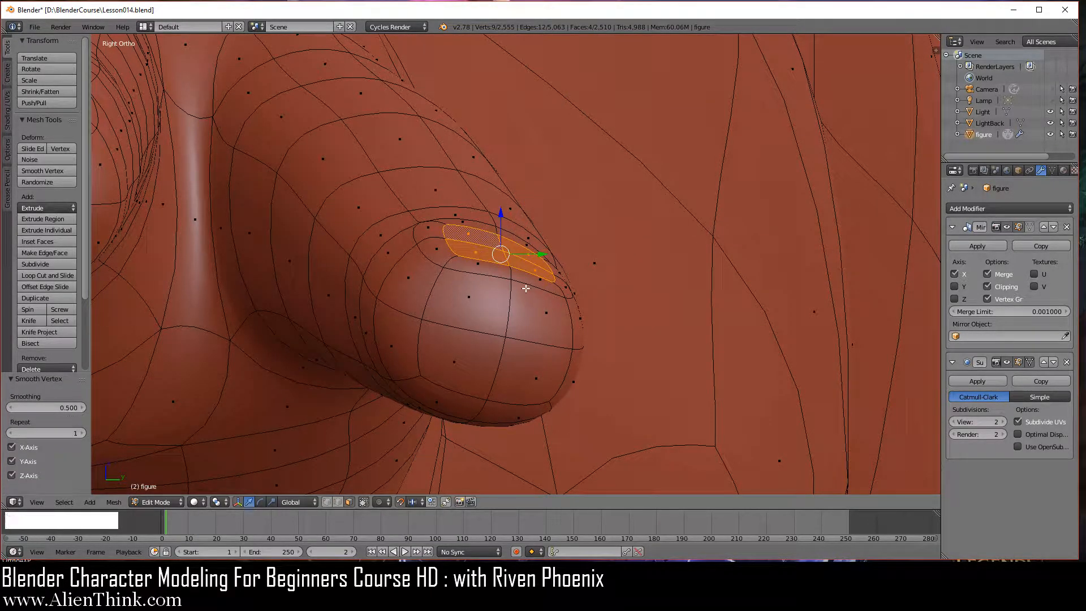
Select the ring of faces bordering the little finger's nail and smooth it once
right_click(511, 273, "alt+shift")
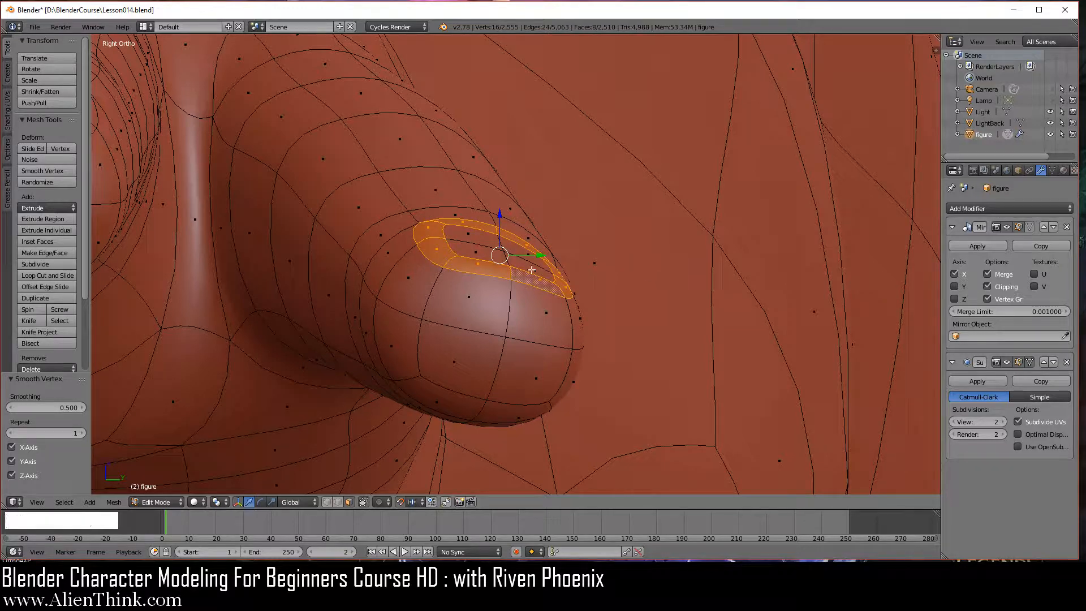
key("w")
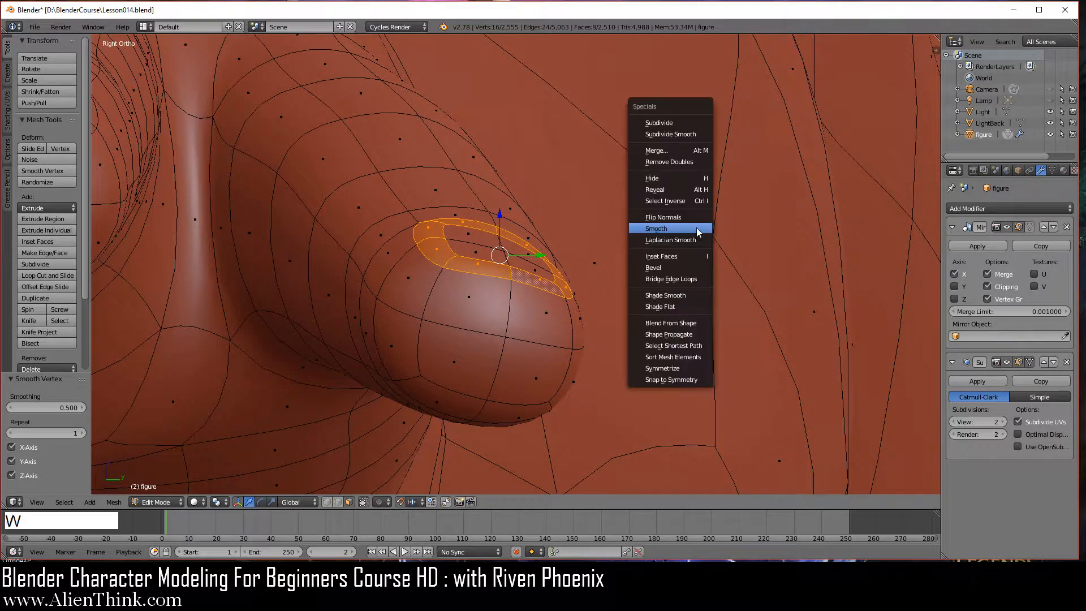
left_click(697, 230)
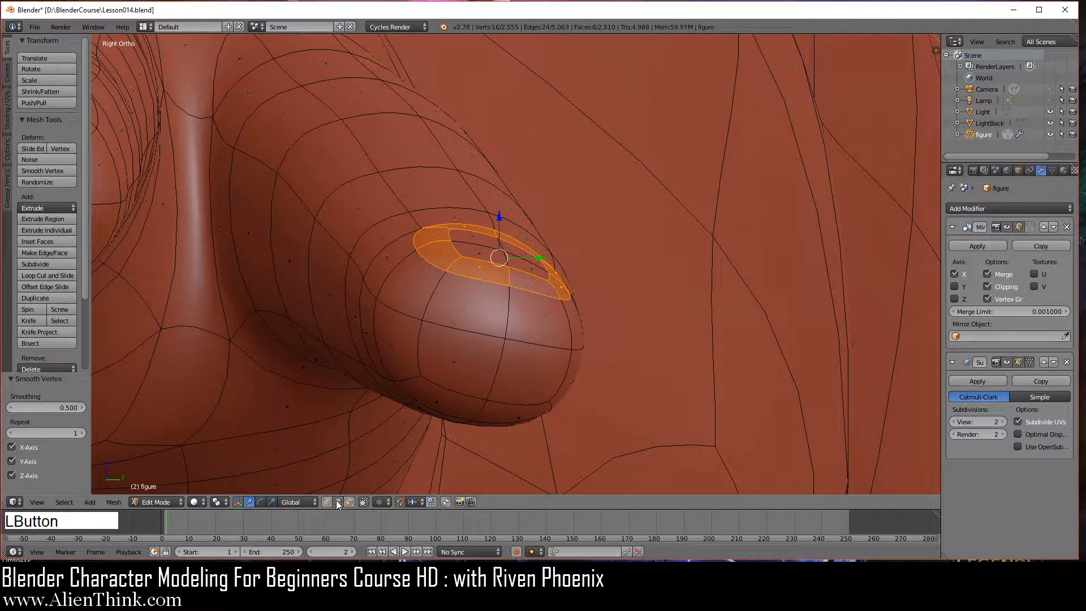
Edge-slide the two outer nail-border edges on the side facing the ring finger outward with a factor of -0.200
right_click(424, 261)
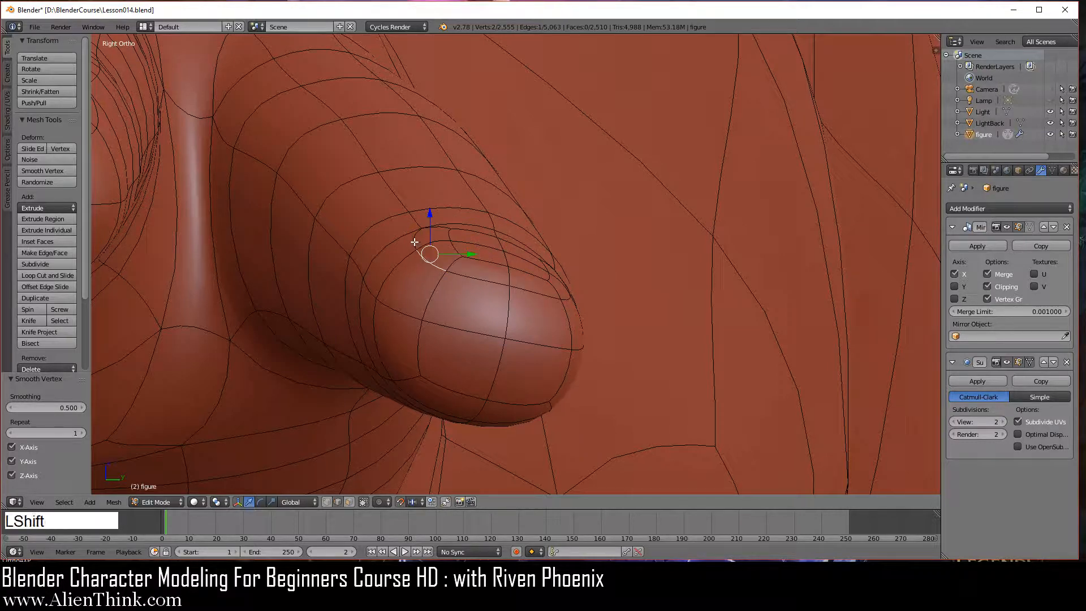
right_click(424, 243, "shift")
scroll(478, 307, "up", 2)
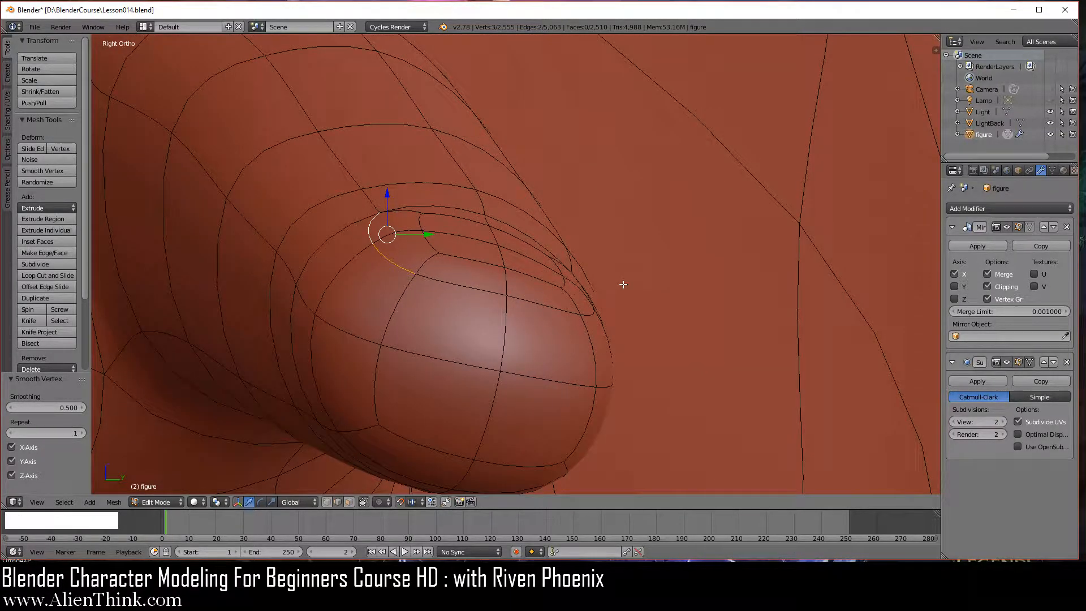
key("g")
key("g")
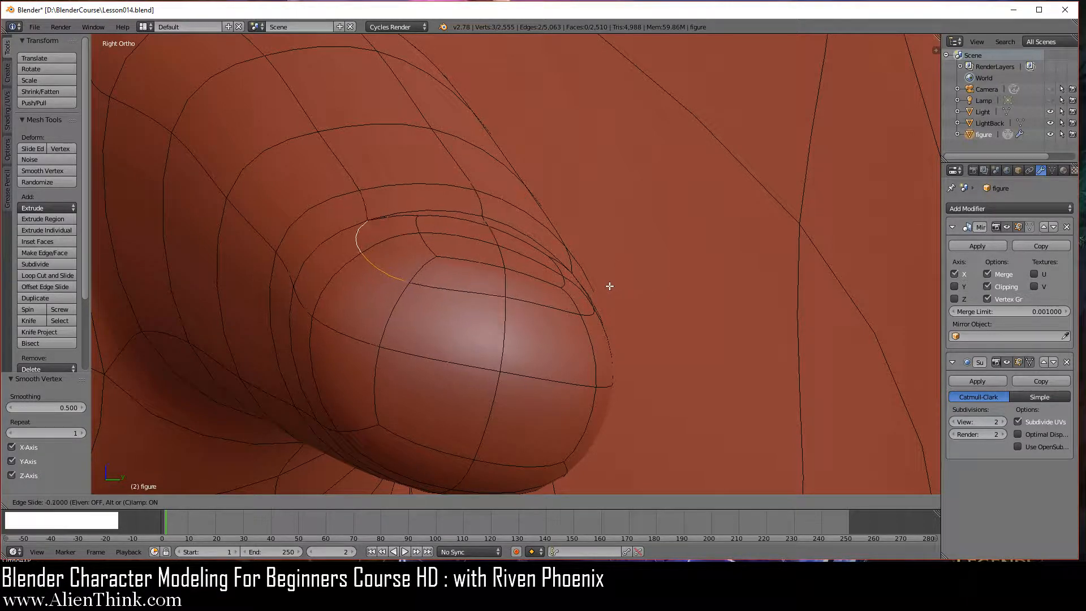
left_click(582, 291)
Edge-slide the two outer nail-border edges on the side away from the ring finger with a factor of -0.400
middle_click_drag(589, 314, 540, 300)
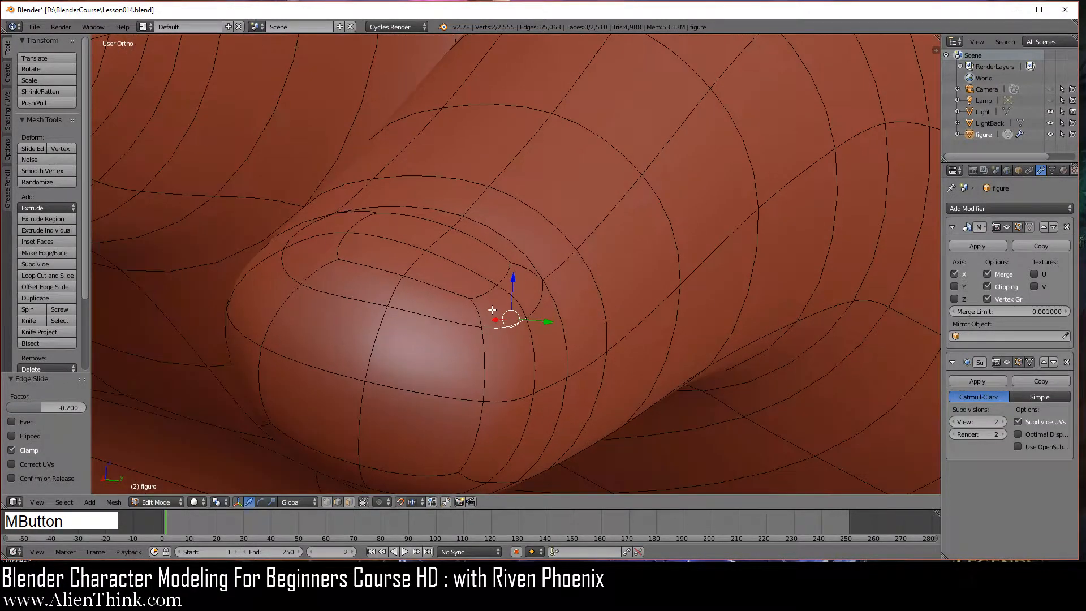
right_click(554, 321, "shift")
key("KP_3")
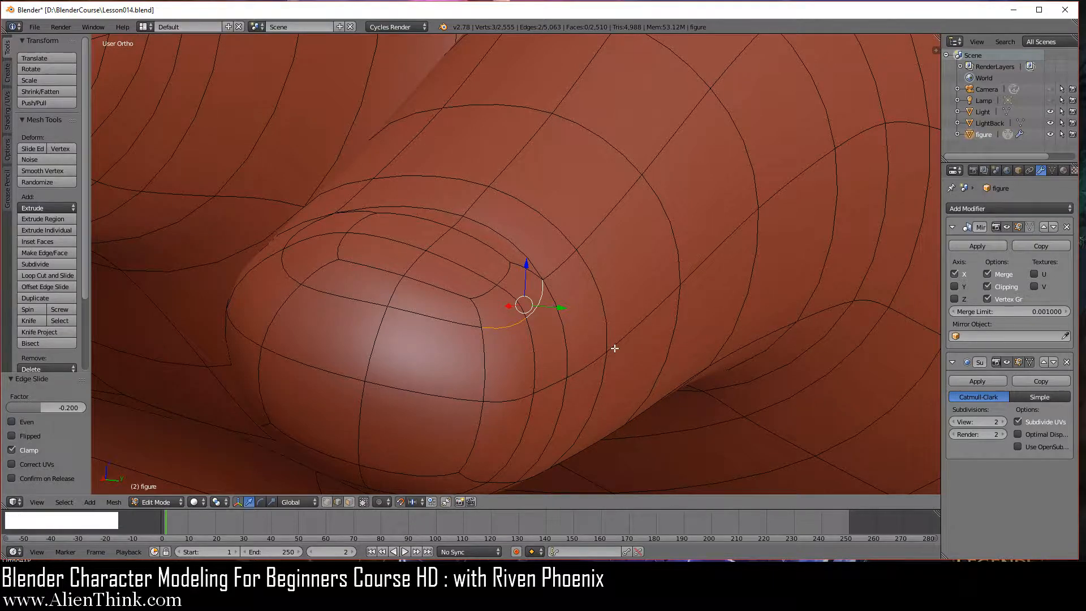
key("g")
key("g")
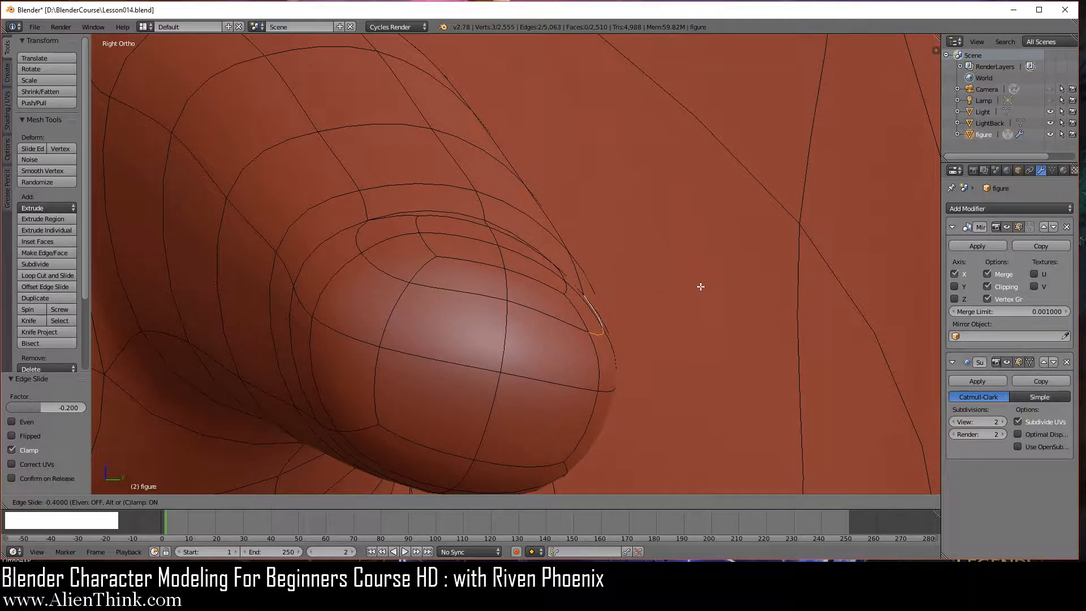
left_click(700, 287)
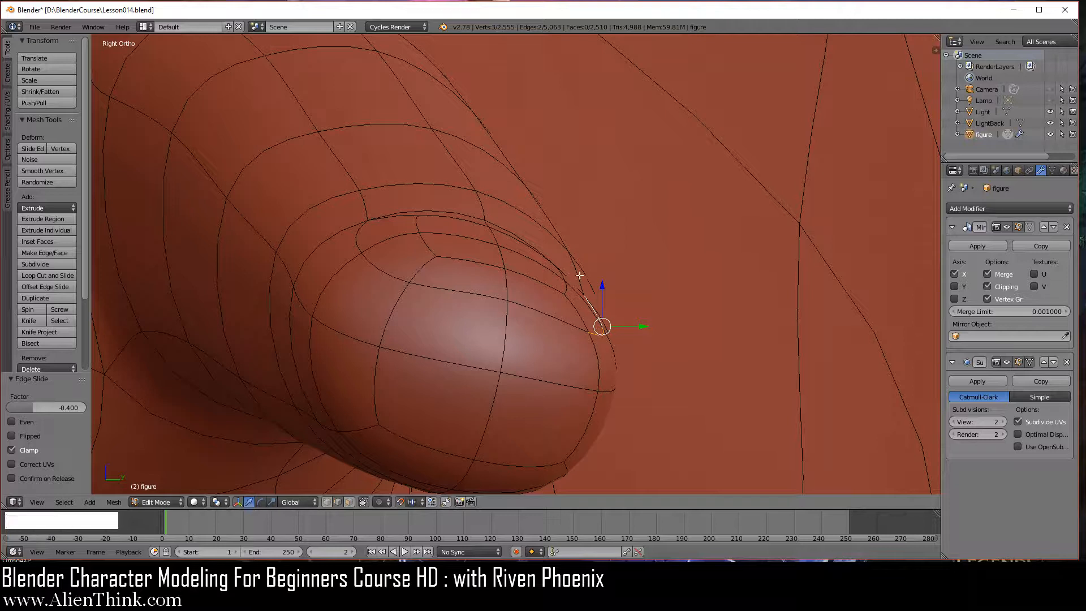
Add one loop cut through the ring of faces around the little finger's nail, leaving it unslid
key("ctrl+r")
left_click(573, 308)
right_click(535, 285)
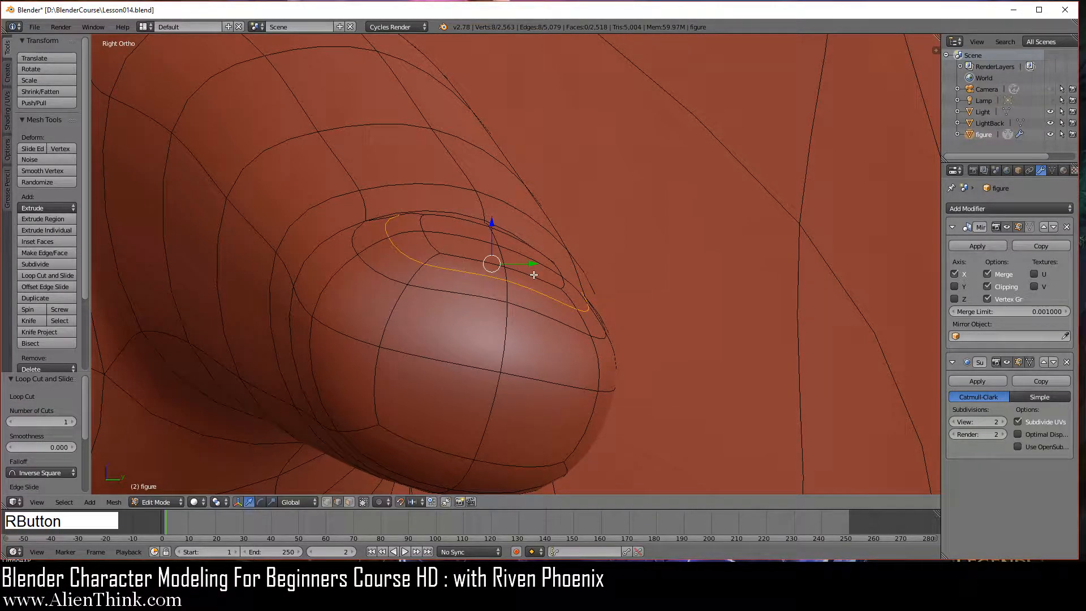
Select the two front edges of the nail's innermost loop and move them 0.010 along X, past the fingertip
right_click(534, 275)
right_click(485, 258, "shift")
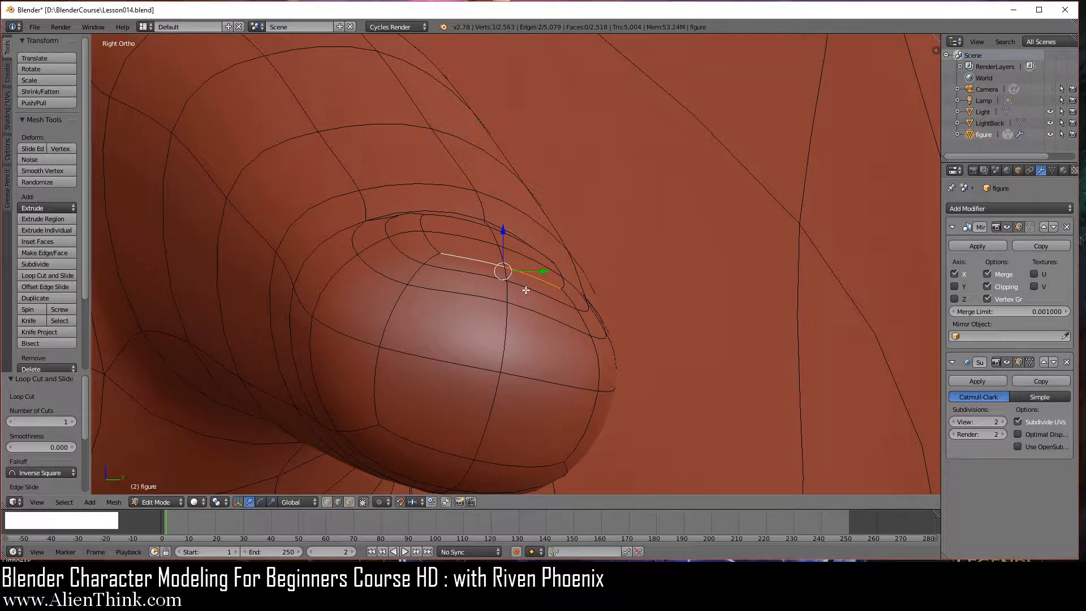
key("ctrl")
key("ctrl+KP_1")
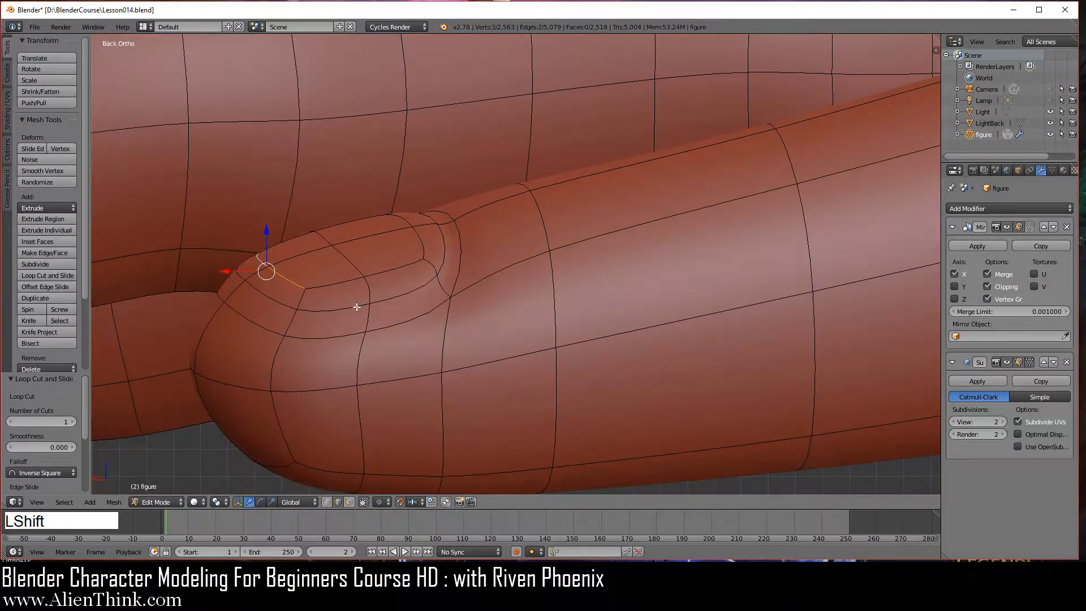
middle_click_drag(266, 294, 495, 283, "shift")
left_click_drag(457, 261, 441, 262)
Select the two front edges of the nail's middle loop and move them -0.010 along Z
right_click(491, 286)
right_click(469, 269, "shift")
scroll(468, 263, "up", 2)
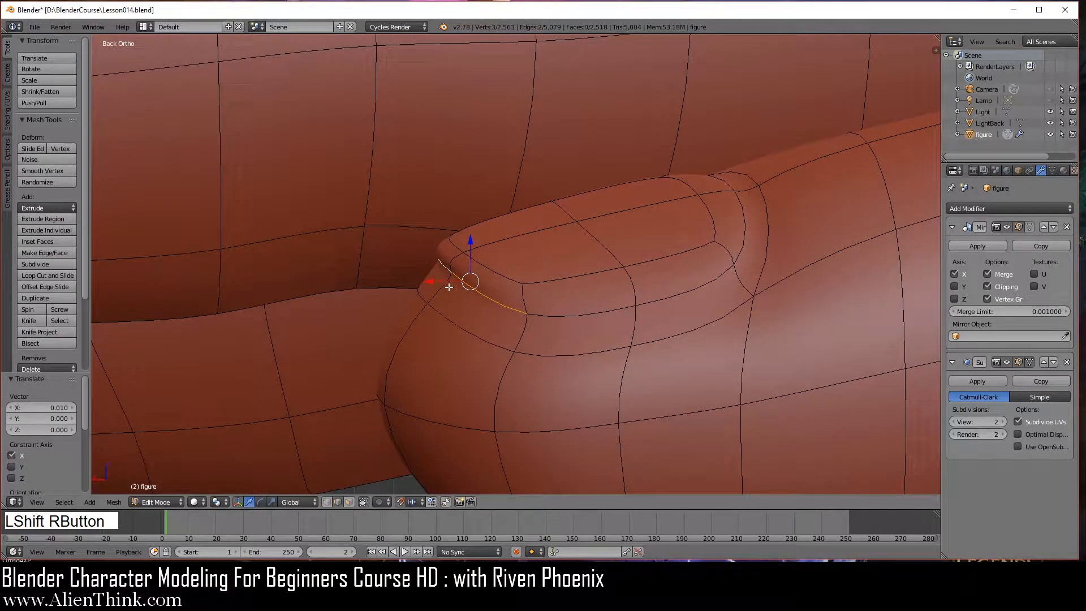
left_click(470, 242)
left_click_drag(470, 241, 469, 278)
Edge-slide the two front edges of the nail's outer border toward the fingertip with a factor of -0.200
right_click(458, 329)
right_click(423, 296, "shift")
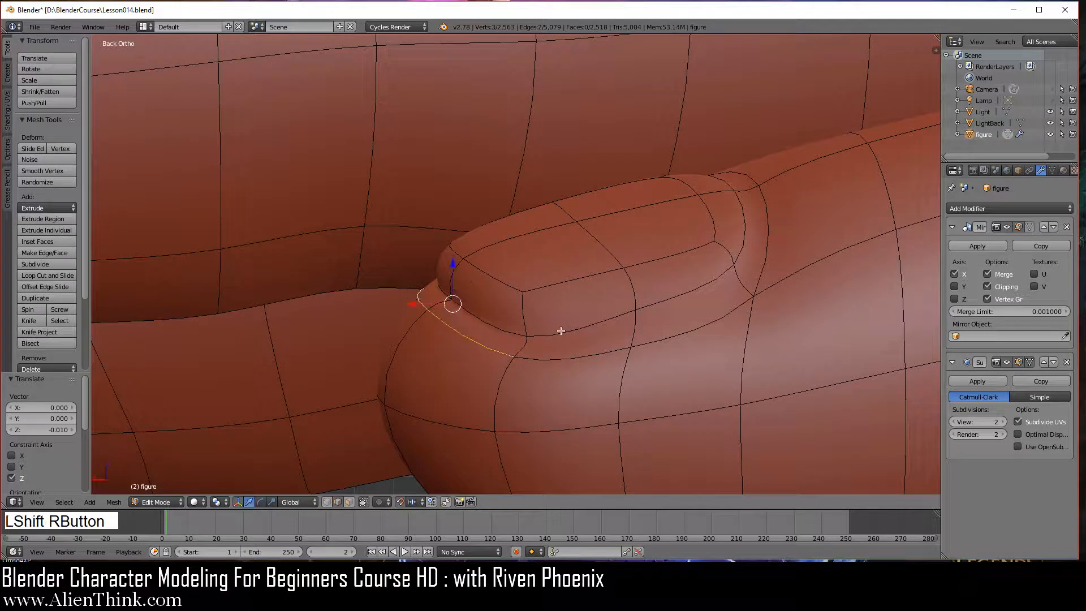
key("g")
key("g")
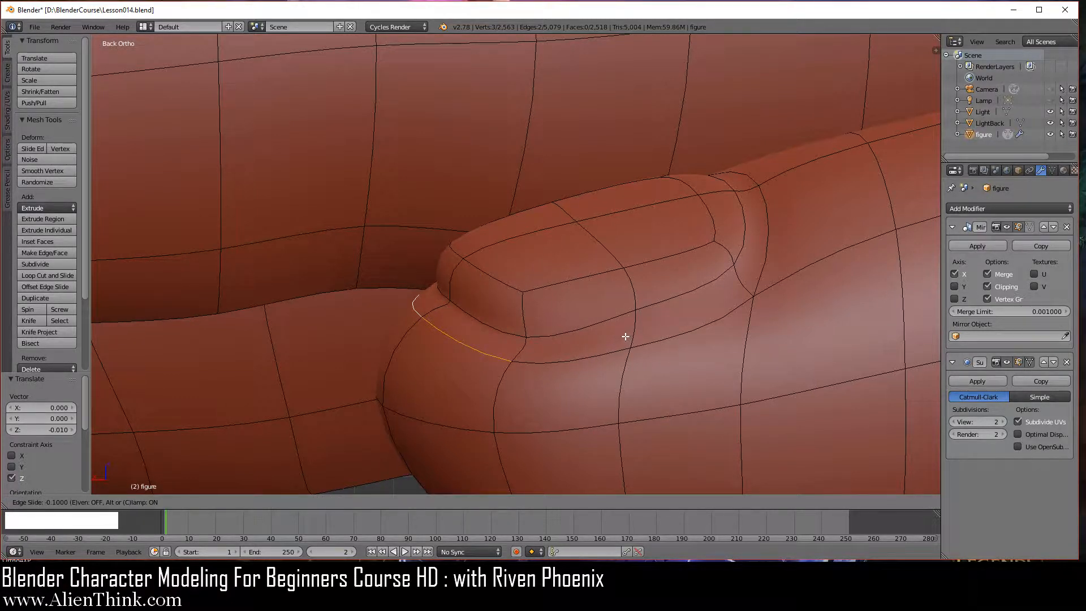
left_click(618, 338)
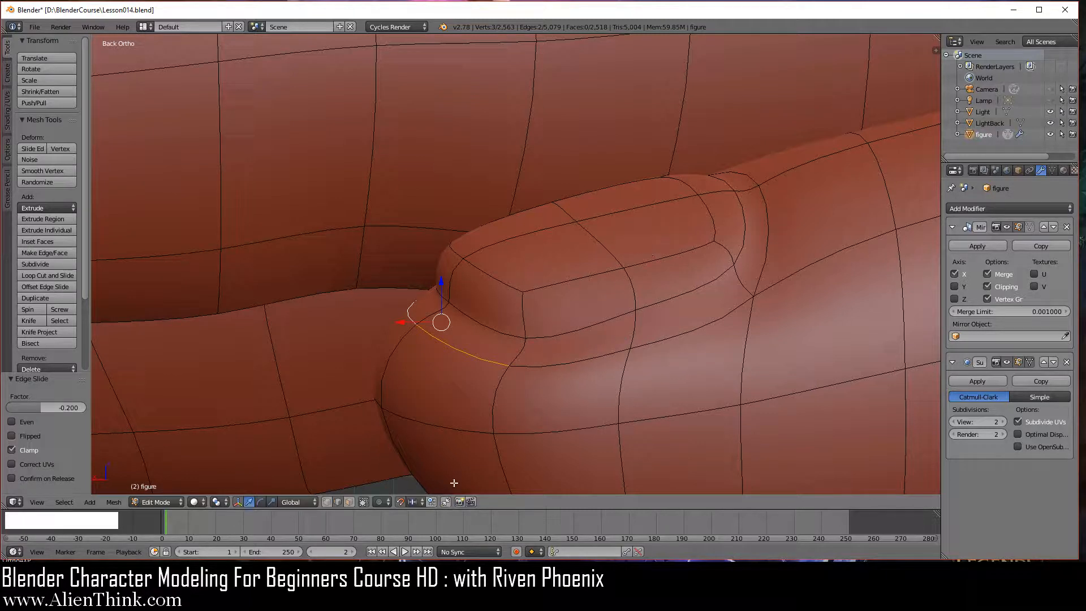
Select the two inner ring faces at the nail's base and lower them -0.010 along Z
left_click(350, 501)
right_click(722, 205)
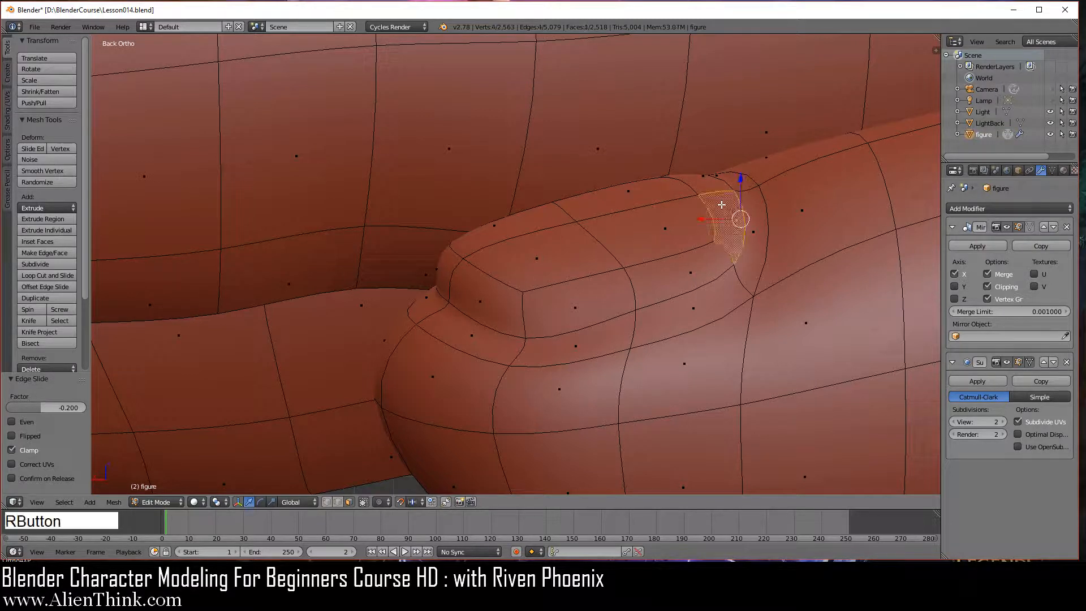
right_click(717, 176, "shift")
left_click_drag(721, 161, 722, 199)
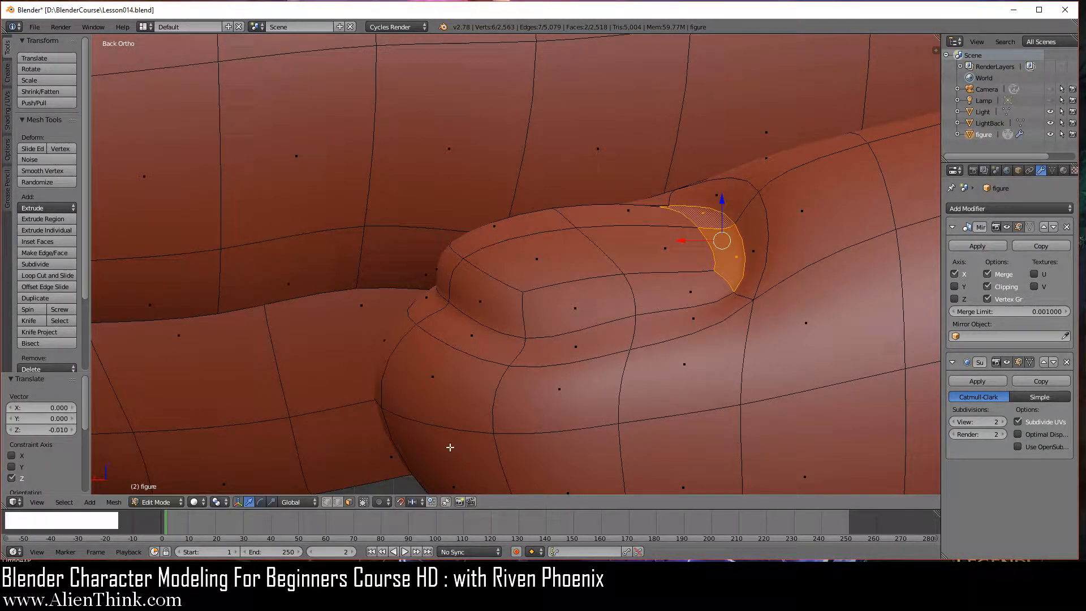
Turn off snapping and raise the two selected nail-base faces 0.004 along Z
left_click(400, 502)
middle_click_drag(750, 308, 613, 320, "shift")
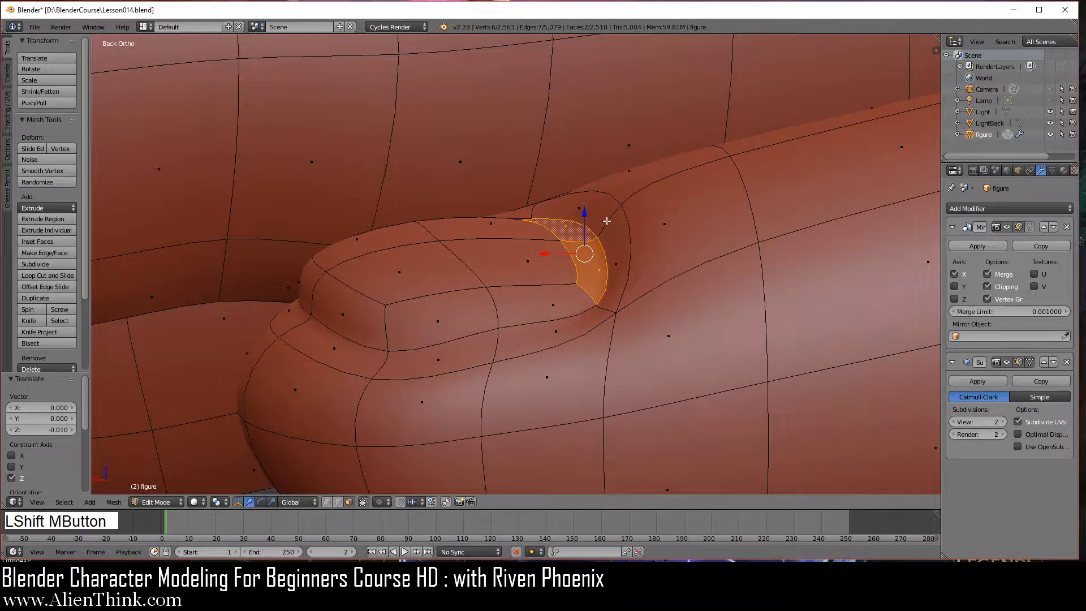
left_click_drag(584, 213, 577, 199)
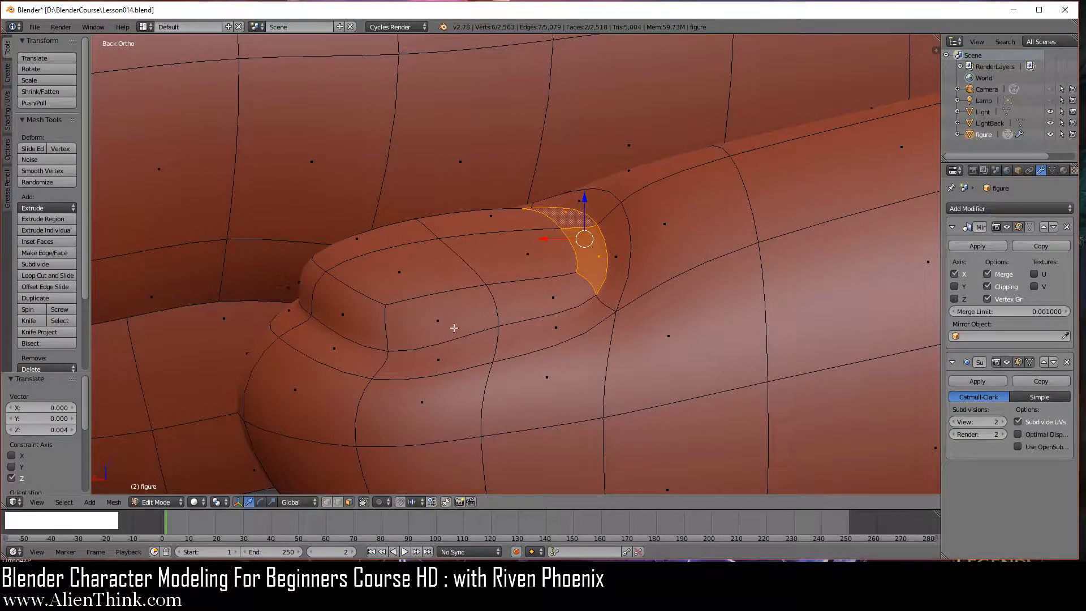
Select the two front edges of the nail's top surface and move them -0.005 along Z and 0.006 along X
left_click(338, 502)
right_click(346, 289)
right_click(323, 262, "shift")
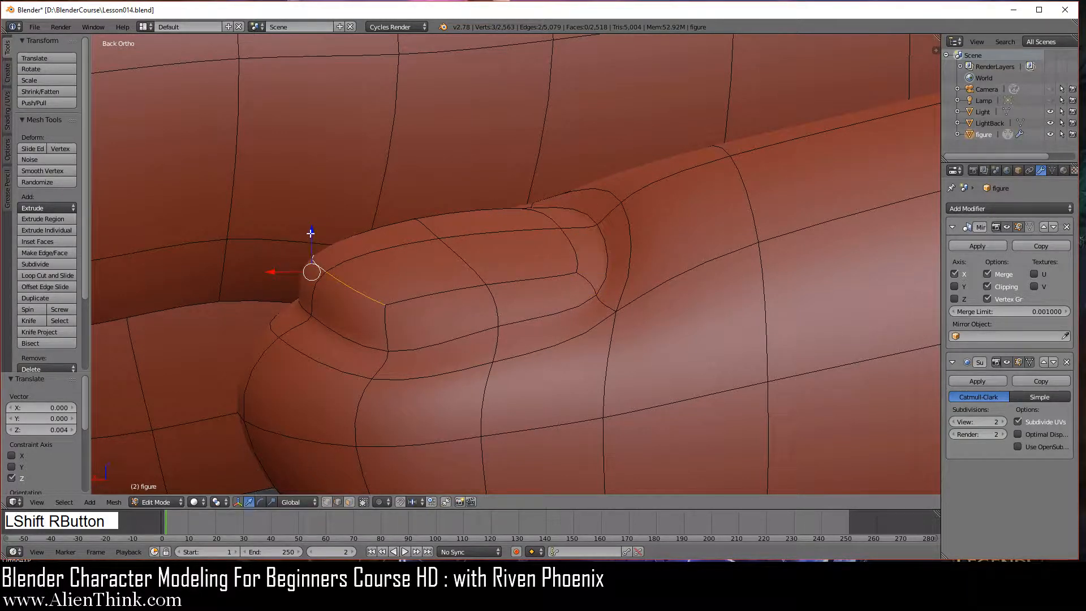
left_click_drag(311, 232, 308, 253)
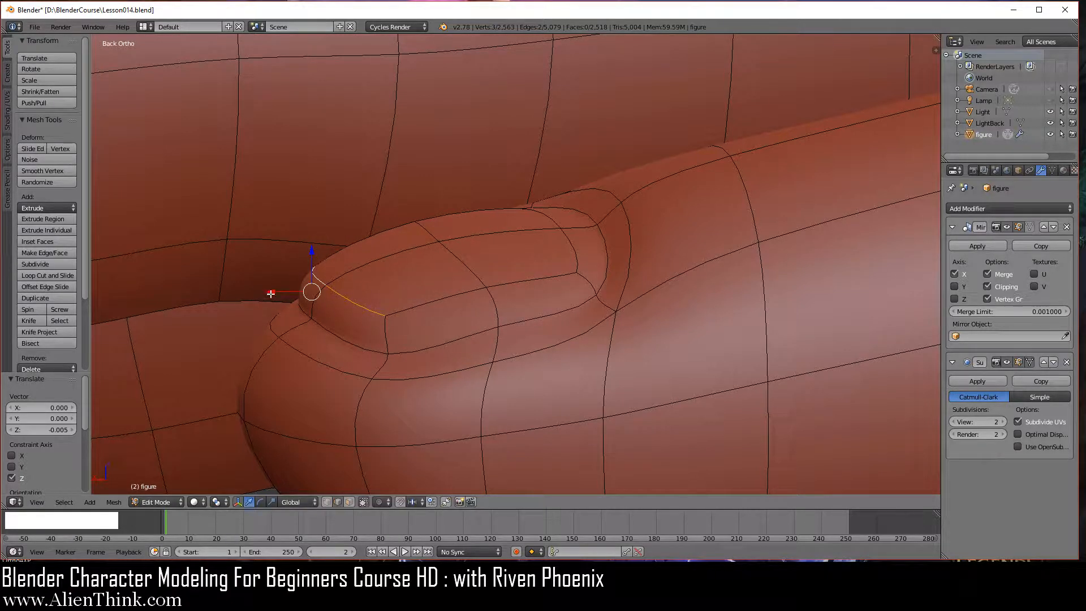
left_click_drag(271, 293, 253, 301)
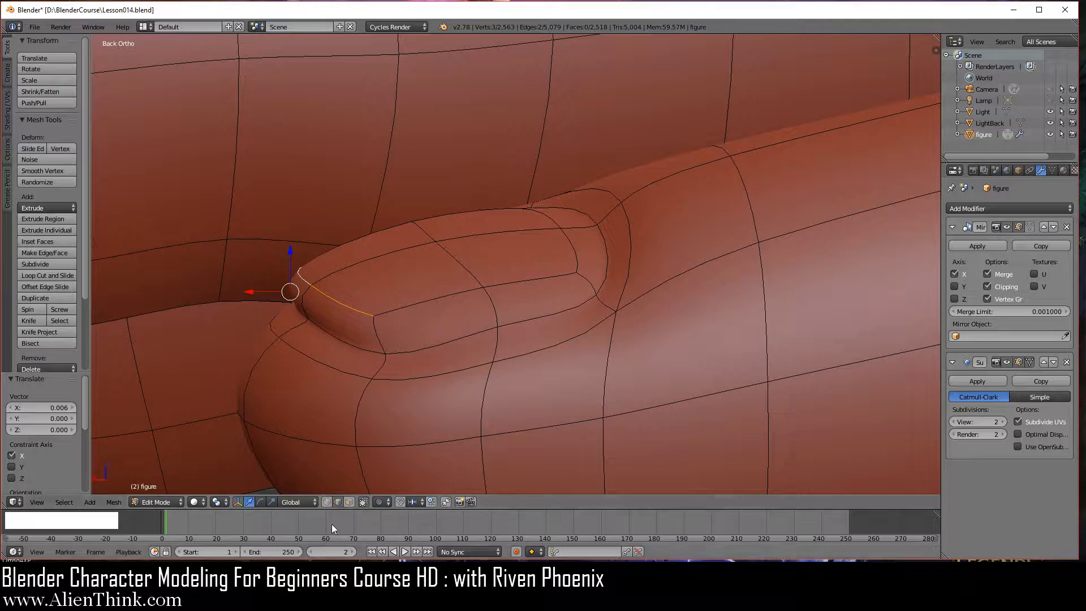
With snapping on, select the two mid-side vertices of the nail's middle loop and move them -0.010 along Z, then turn snapping off
left_click(328, 501)
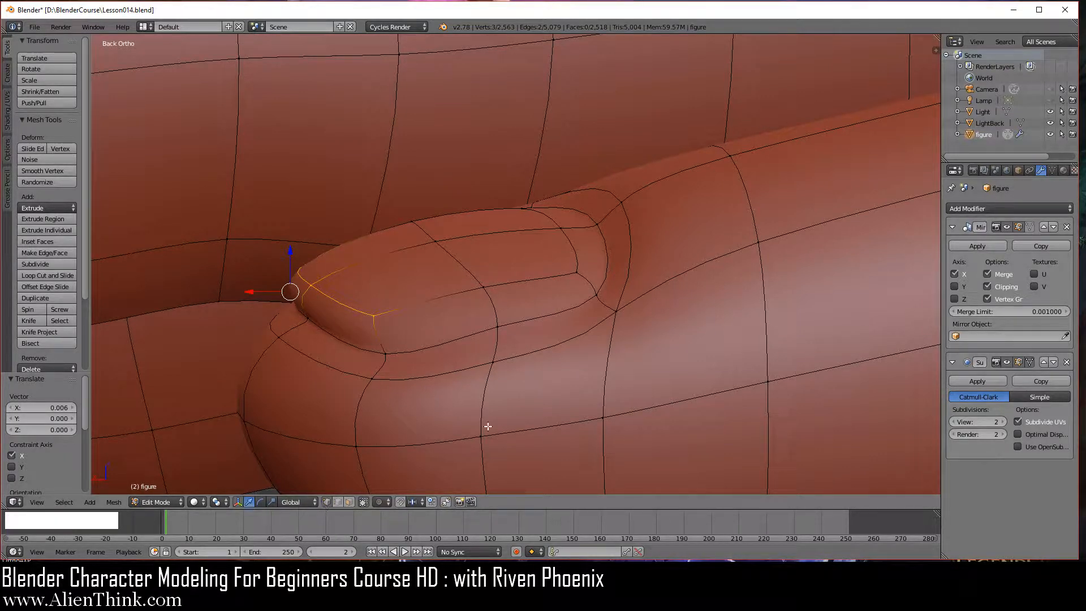
left_click(399, 502)
right_click(497, 324)
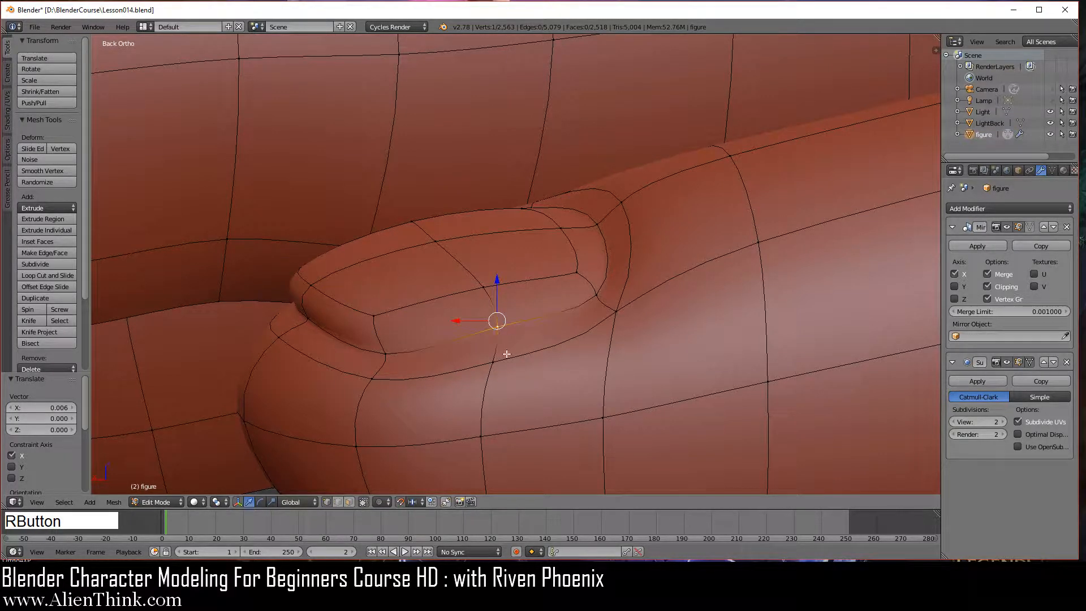
key("KP_3")
right_click(332, 232, "shift")
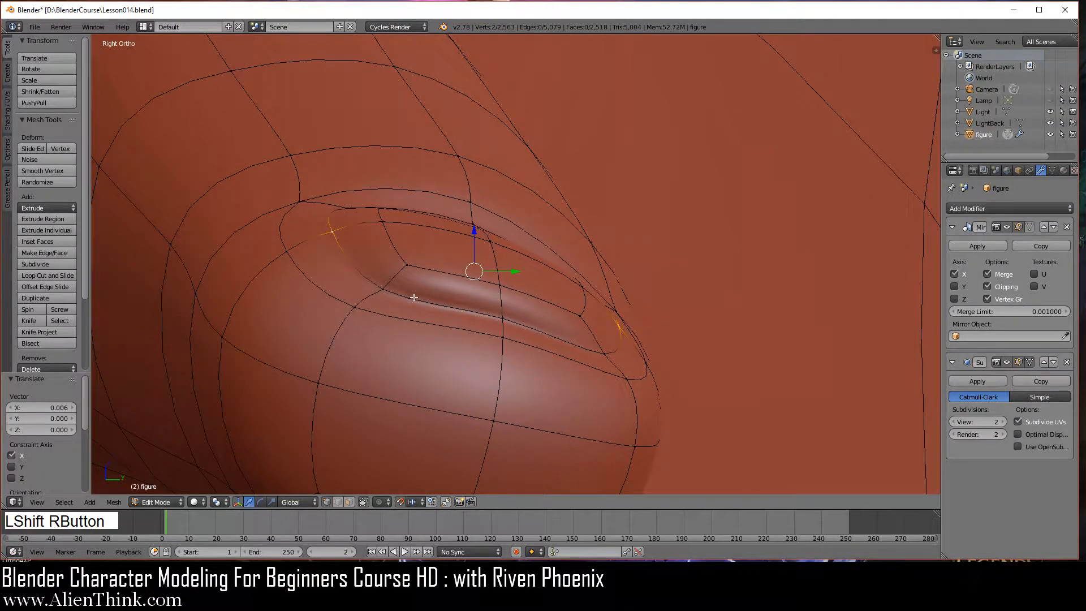
middle_click_drag(461, 336, 441, 390)
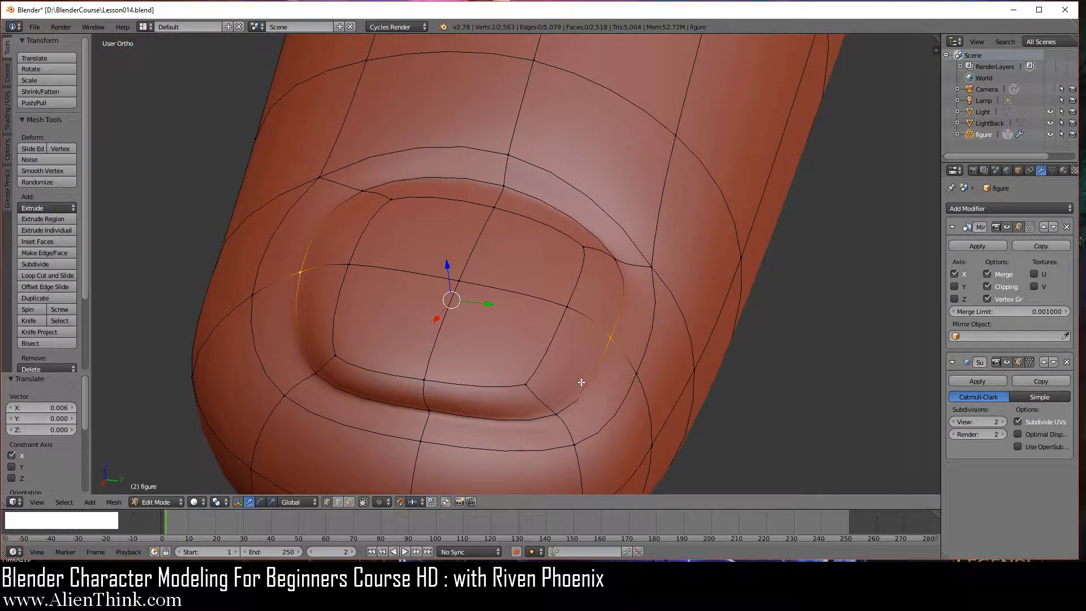
key("KP_3")
left_click_drag(473, 255, 474, 309)
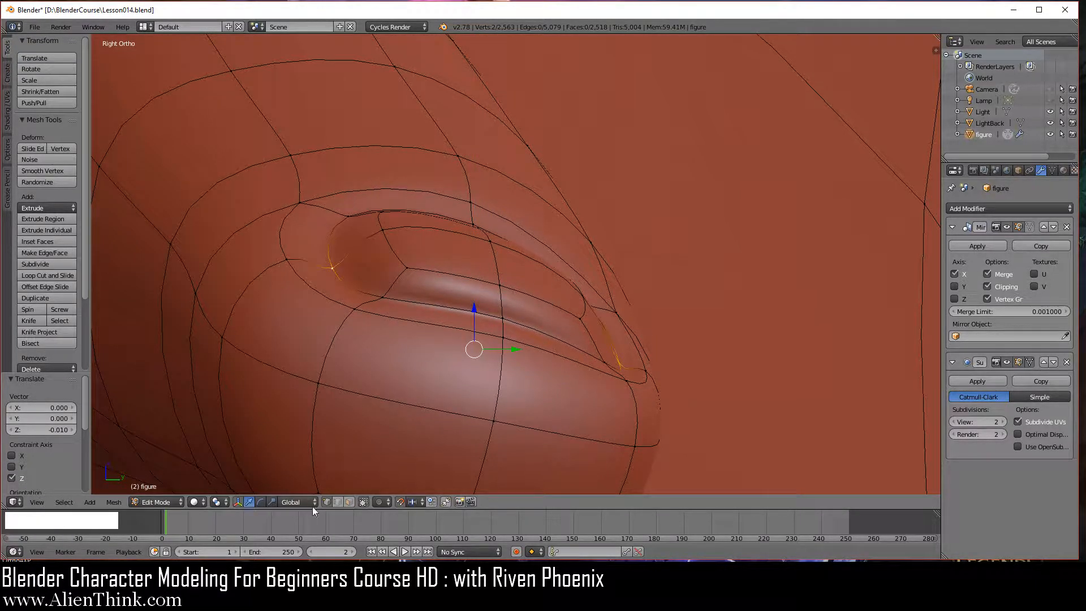
left_click(399, 502)
Select the two centre vertices of the cuticle fold at the nail's base and move them -0.008 along X
key("KP_7")
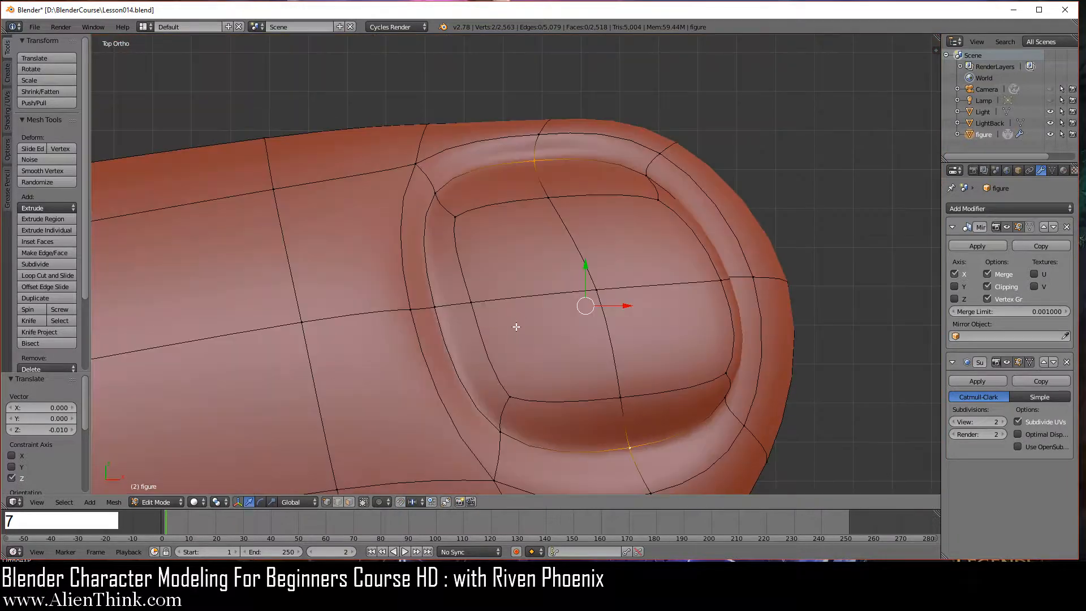
scroll(589, 315, "down", 4)
key("Tab")
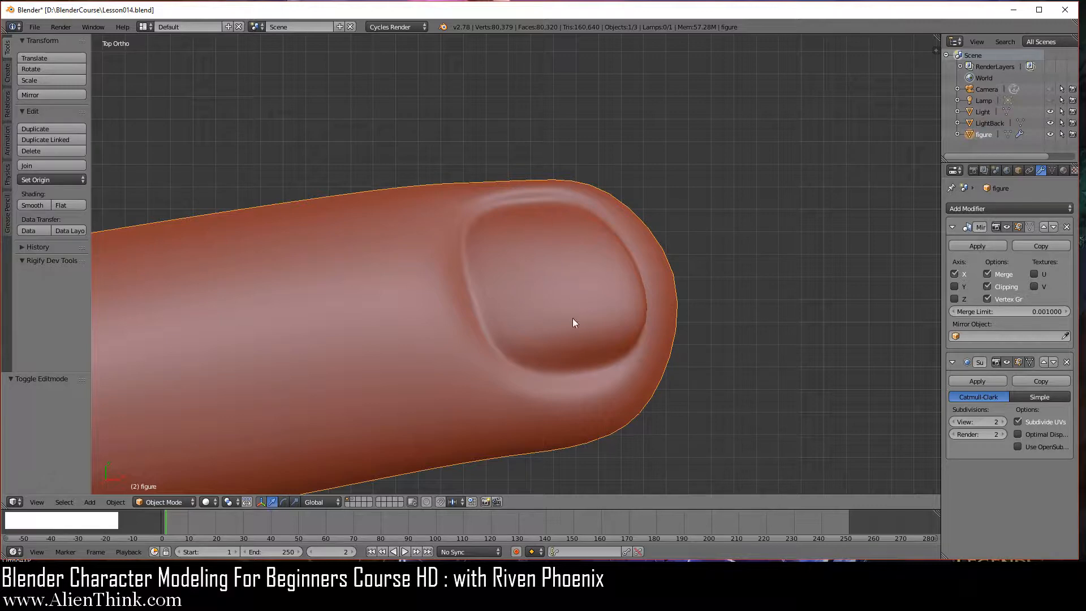
key("Tab")
middle_click_drag(467, 288, 491, 280, "shift")
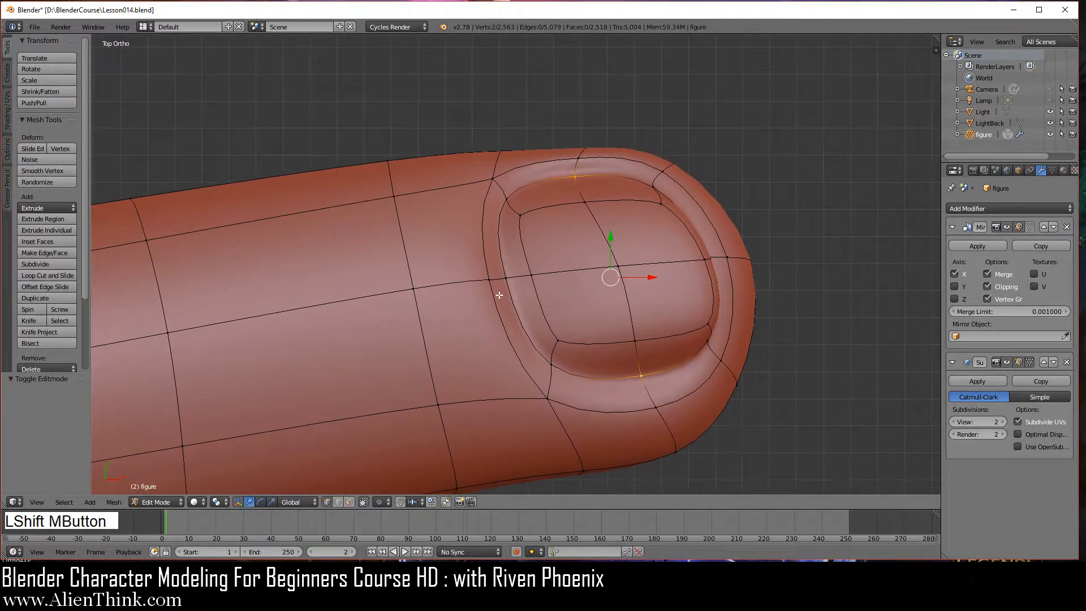
right_click(491, 280)
right_click(491, 279, "shift")
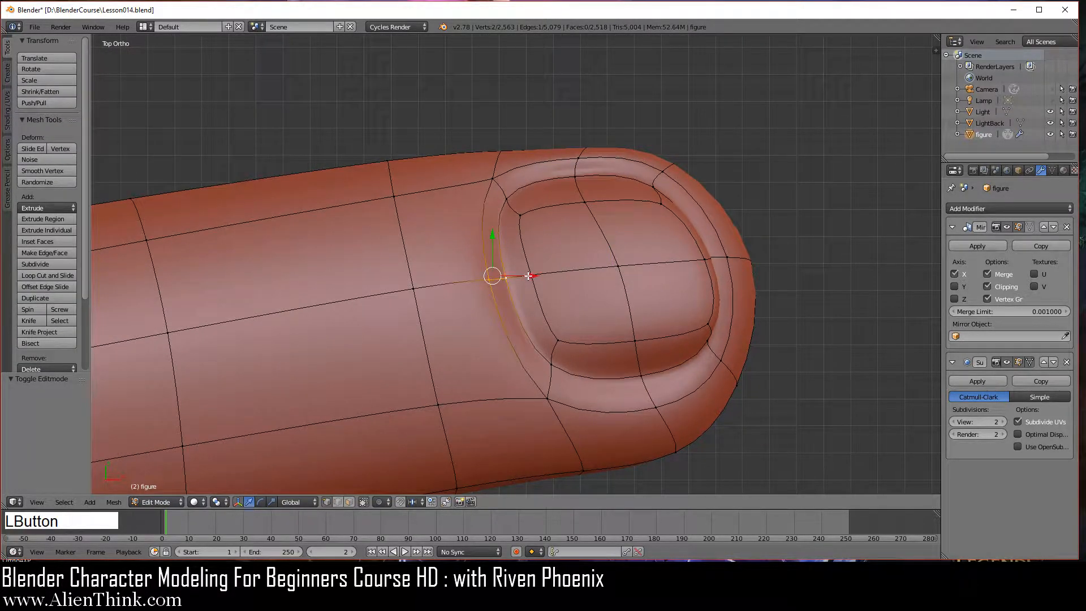
key("g")
key("x")
left_click(512, 276)
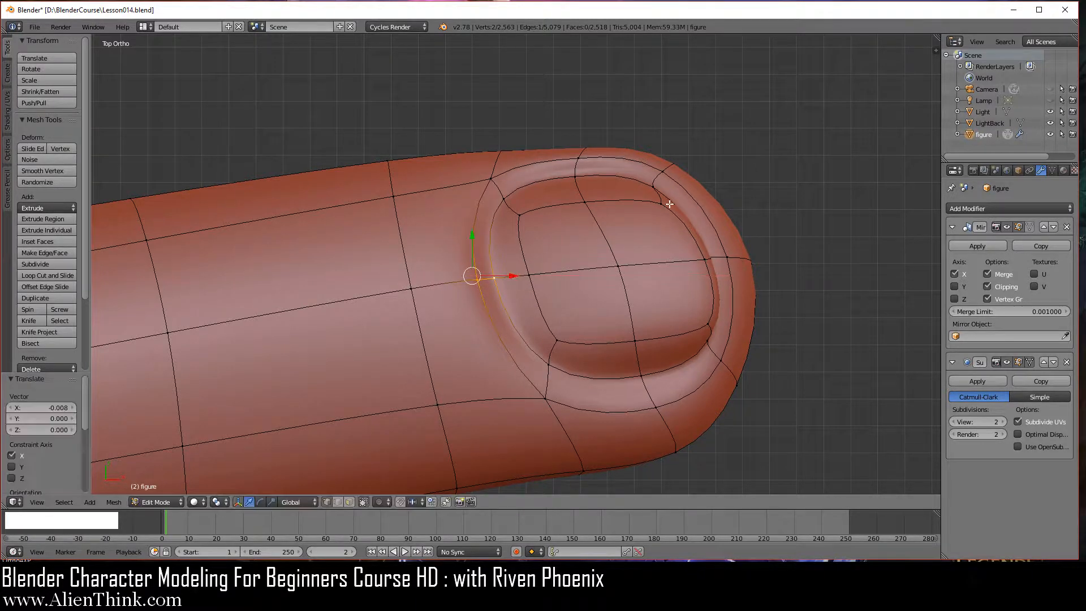
Move the nail top's front corner vertex on the +Y side 0.027 along Y and the adjacent mid-side vertex 0.006 along Y
right_click(650, 201)
middle_click_drag(656, 200, 599, 254, "shift")
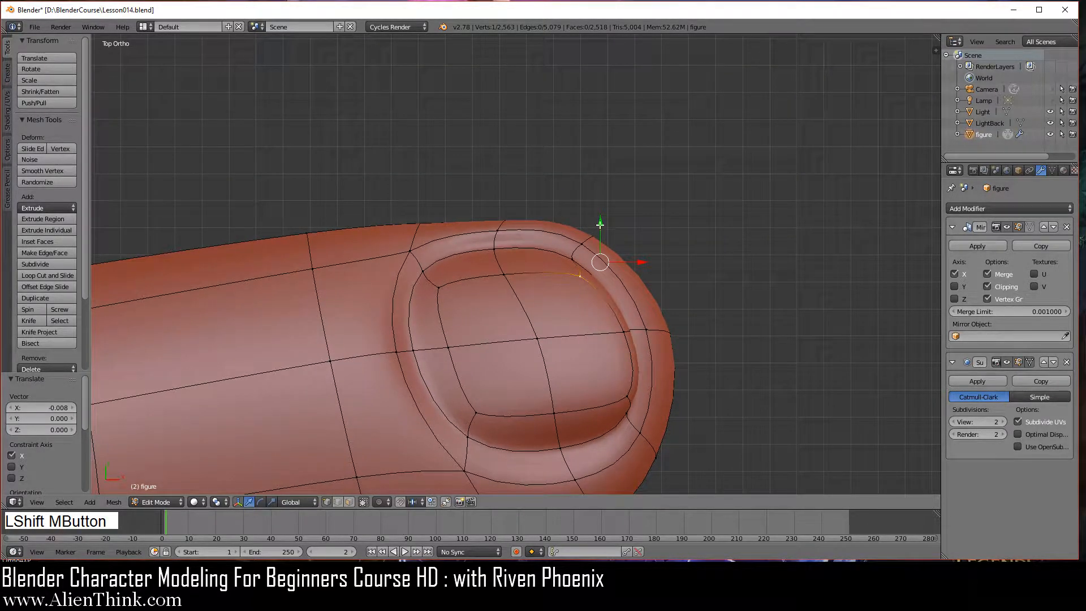
left_click_drag(598, 225, 588, 151)
right_click(501, 264)
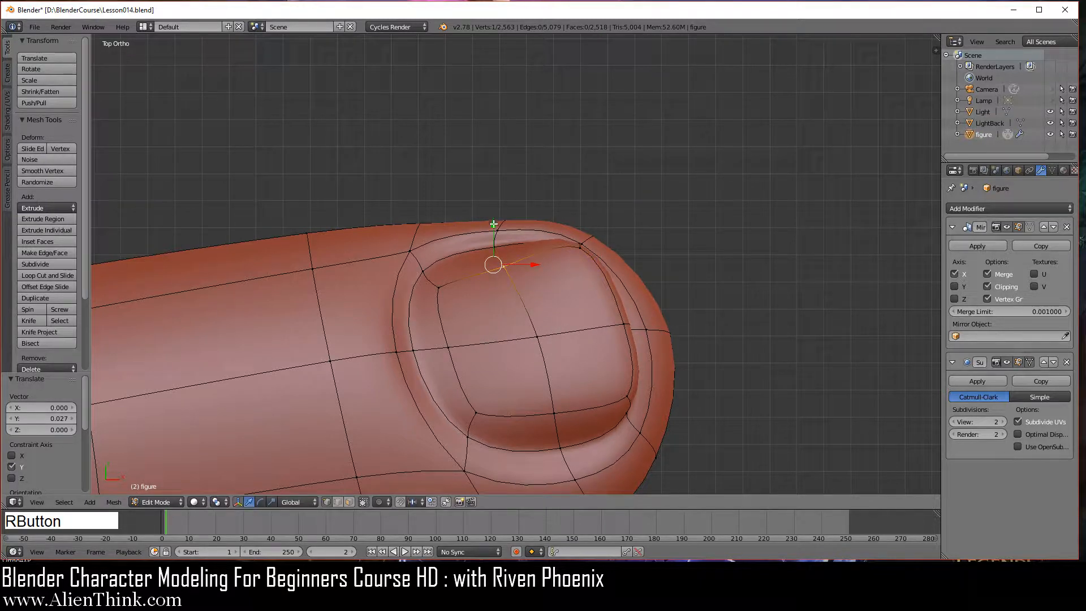
left_click_drag(493, 224, 494, 213)
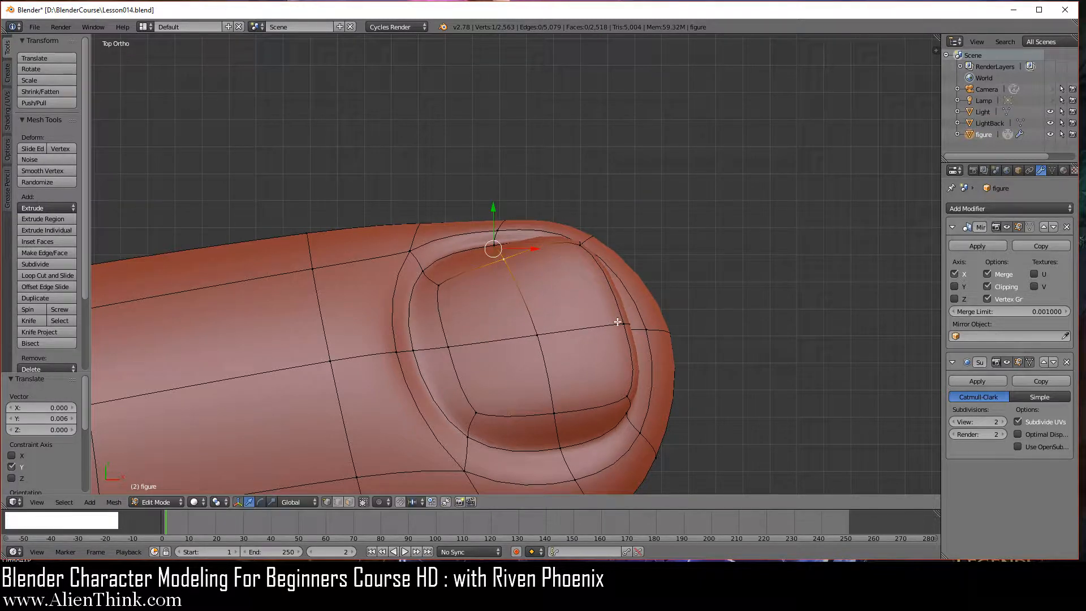
Check the nail's shape without the wireframe, then lower the nail top's front corner vertex on the +Y side by 0.007 along Z
key("Tab")
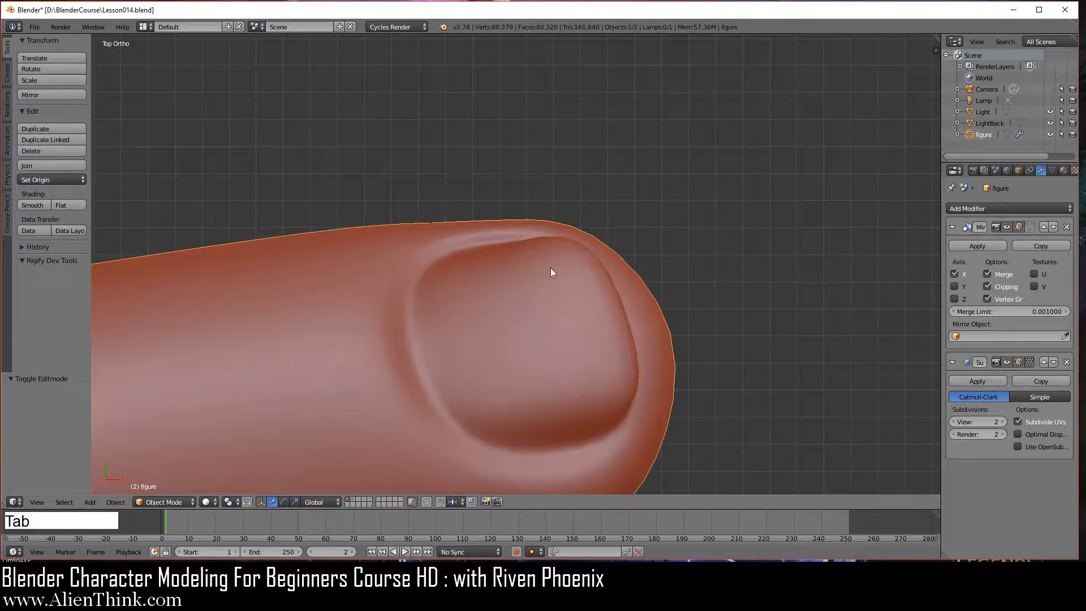
scroll(551, 267, "down", 3)
middle_click_drag(567, 335, 560, 376)
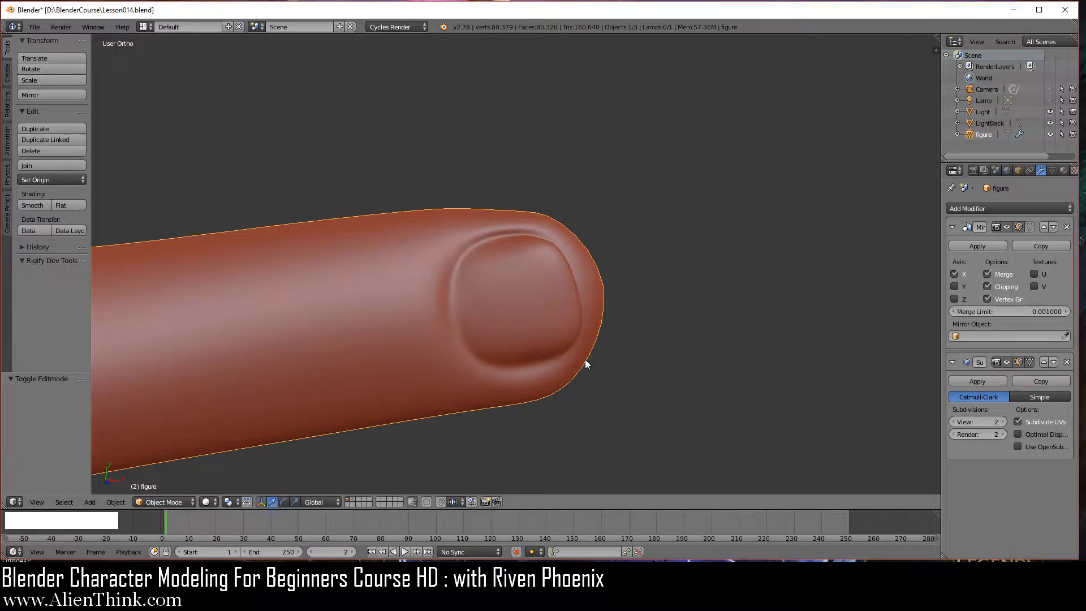
key("KP_3")
scroll(569, 371, "up", 1)
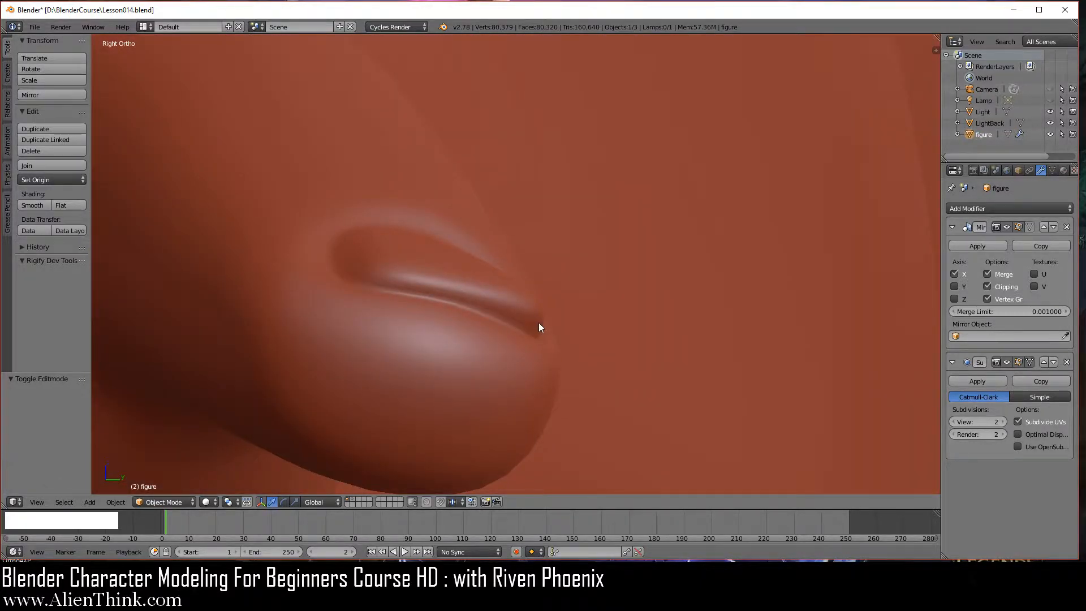
key("Tab")
right_click(542, 306)
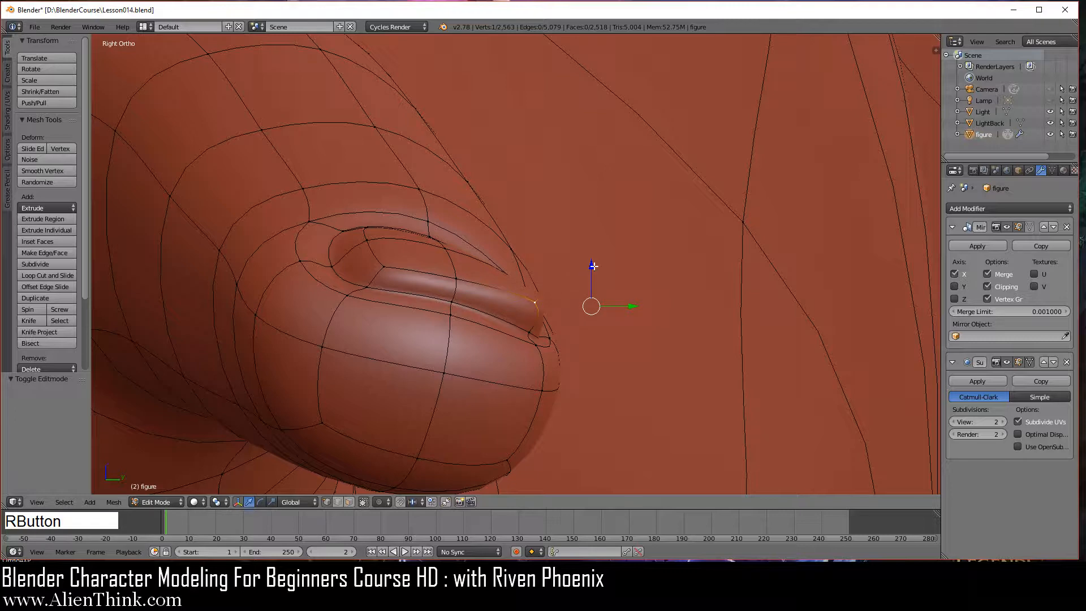
left_click_drag(592, 266, 594, 288)
scroll(627, 320, "down", 2)
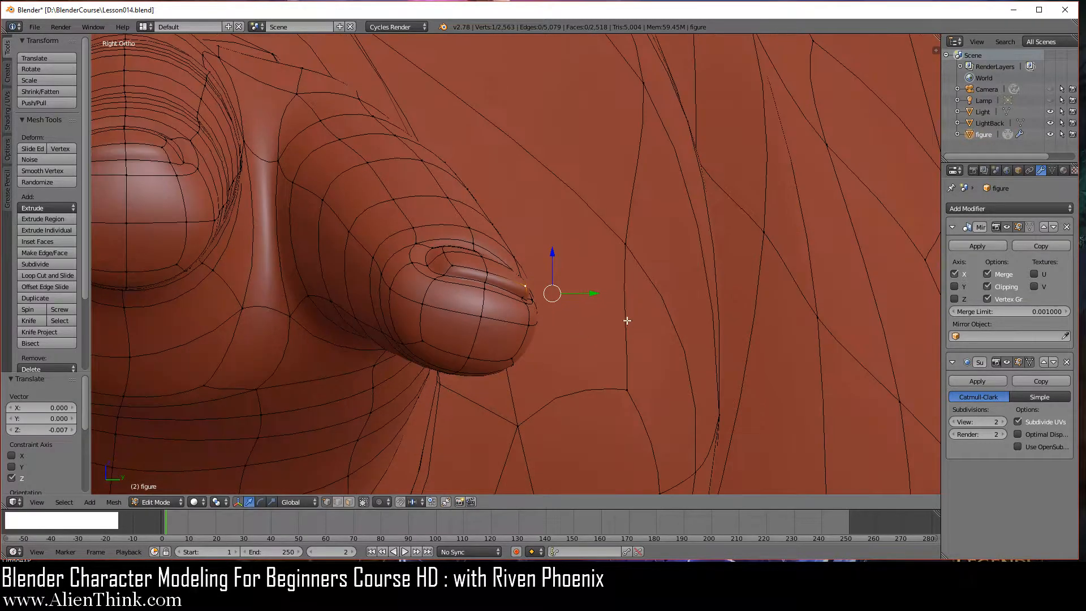
Review the smoothed nail, then move the fingertip's side vertex just below the nail 0.005 along Y
middle_click_drag(627, 321, 557, 430)
key("Tab")
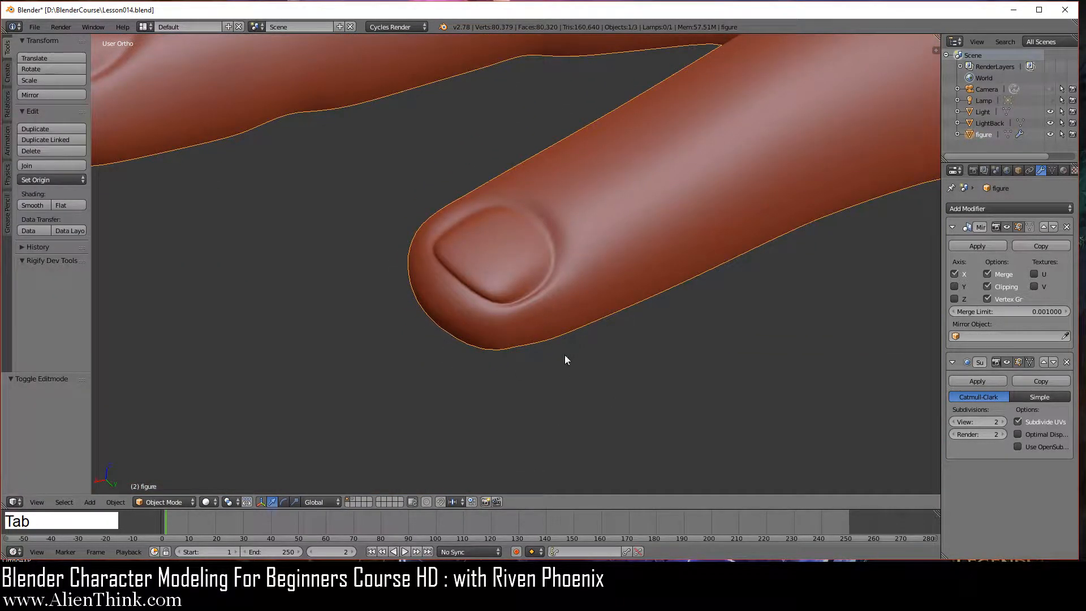
middle_click_drag(541, 385, 583, 315)
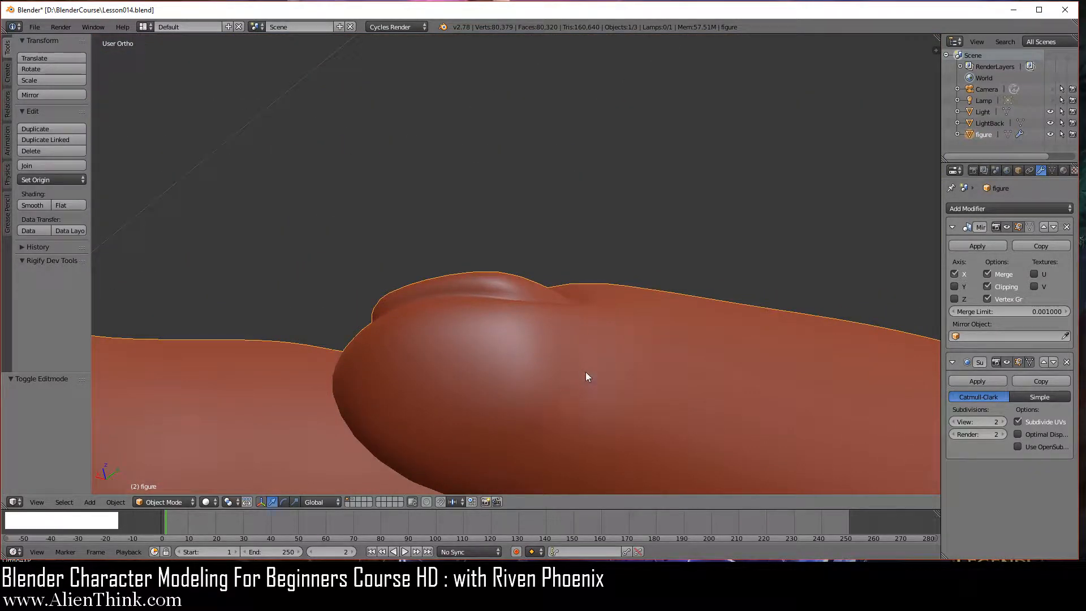
key("Tab")
middle_click_drag(599, 371, 519, 349, "shift")
right_click(511, 322)
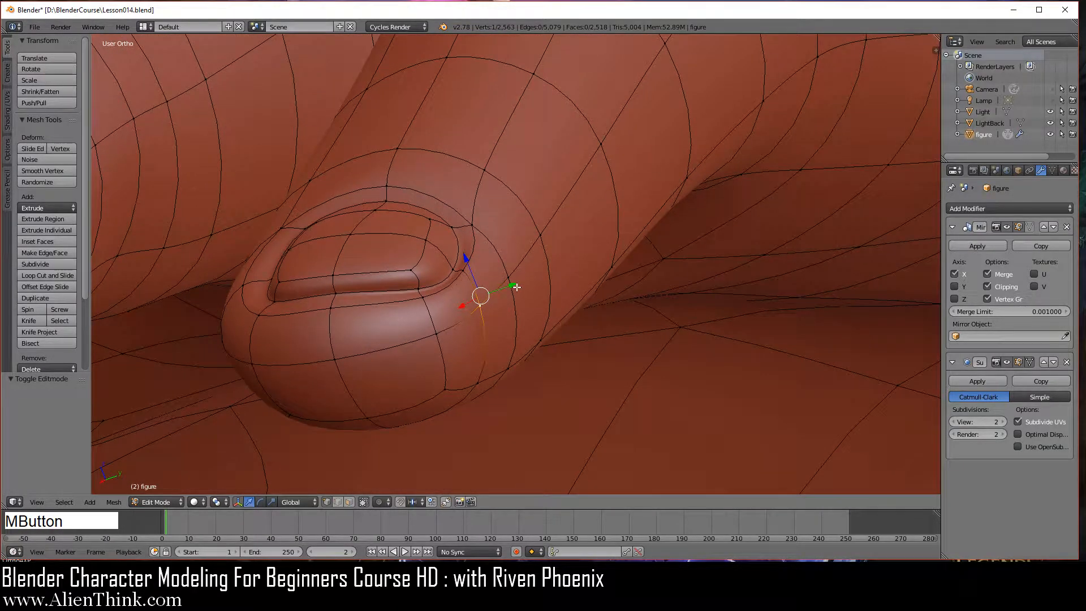
left_click_drag(515, 285, 528, 289)
Turn on snapping and add two evenly spaced loop cuts around the little finger's segment just behind the nail
scroll(579, 334, "down", 3)
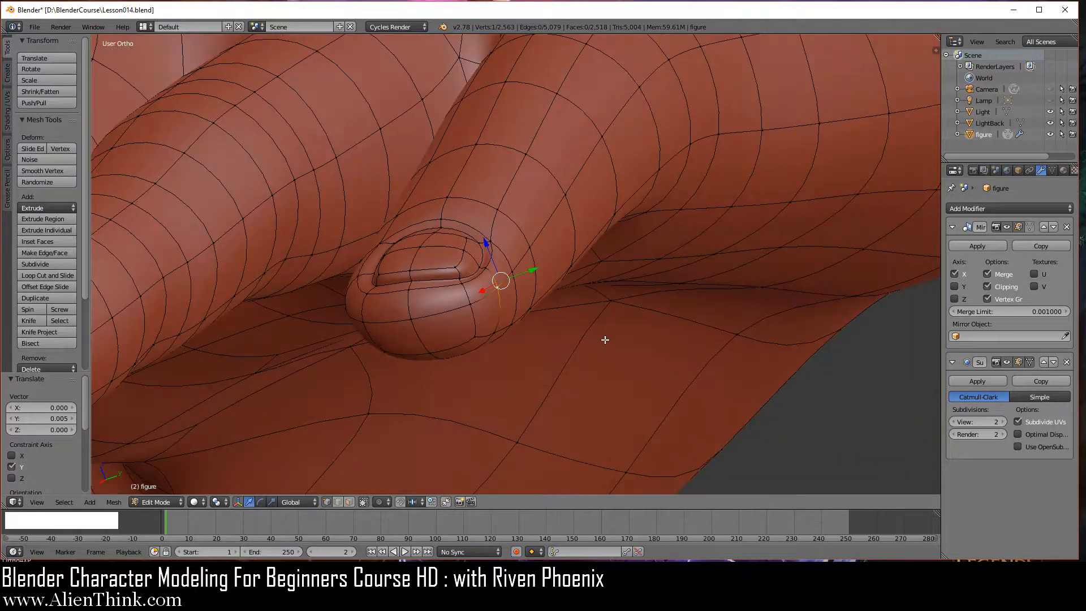
middle_click_drag(588, 310, 538, 273)
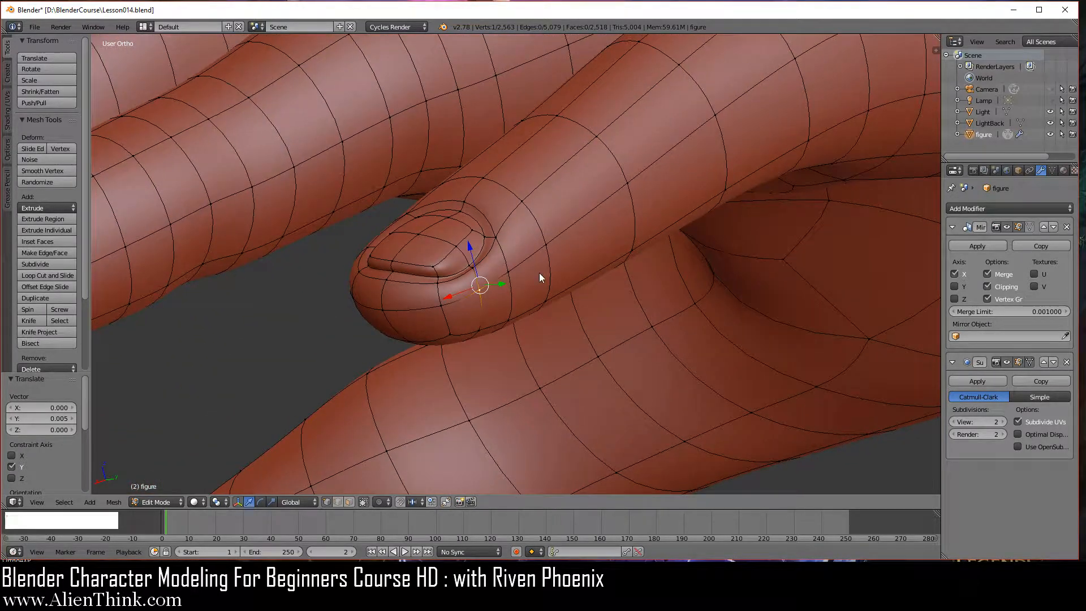
key("Tab")
key("Tab")
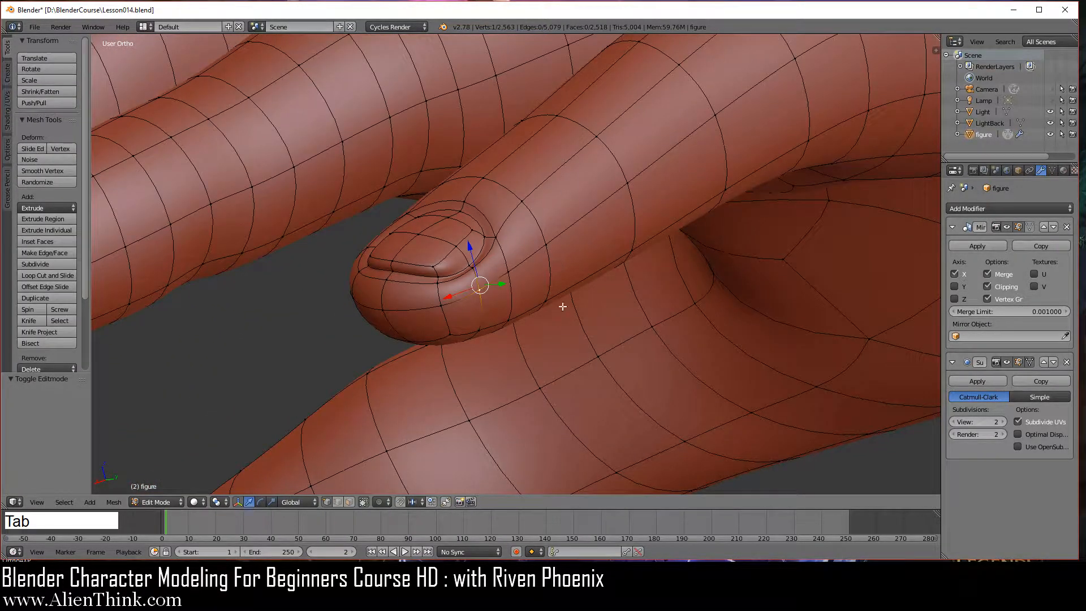
key("ctrl+KP_1")
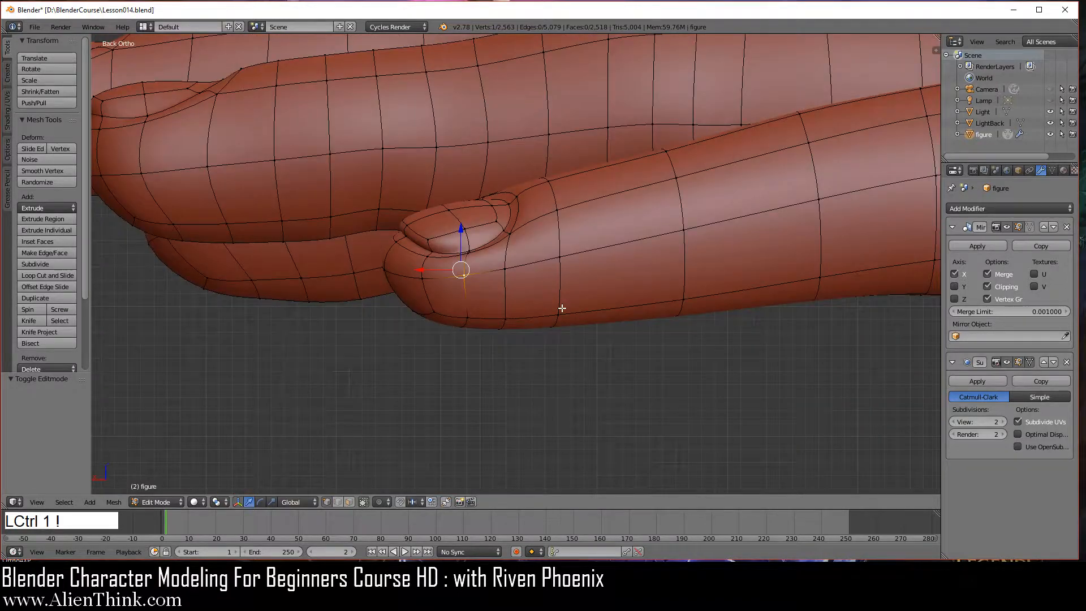
middle_click_drag(562, 308, 447, 266, "shift")
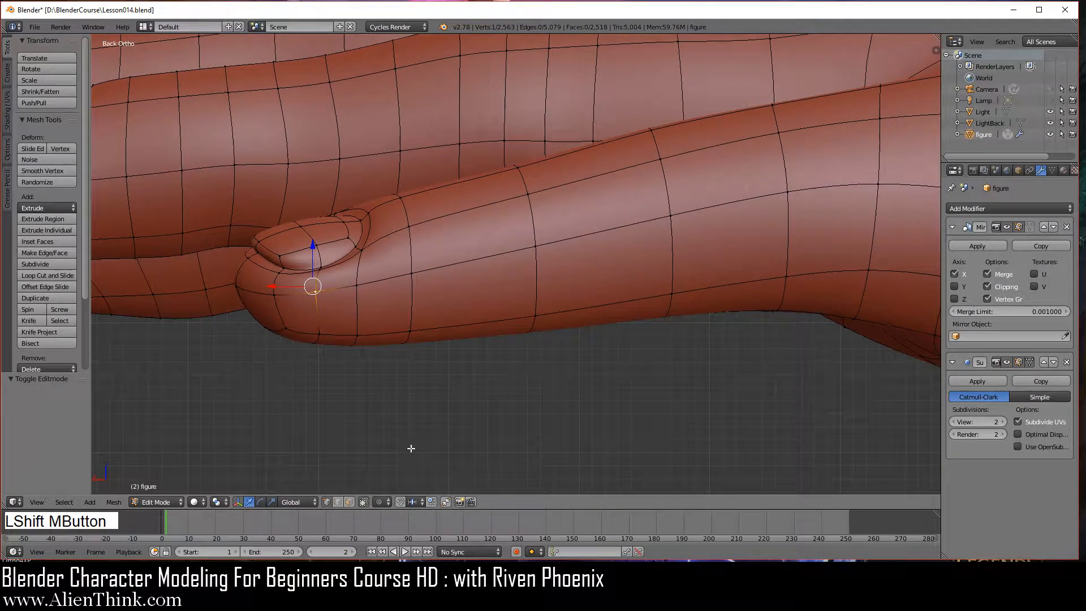
left_click(401, 502)
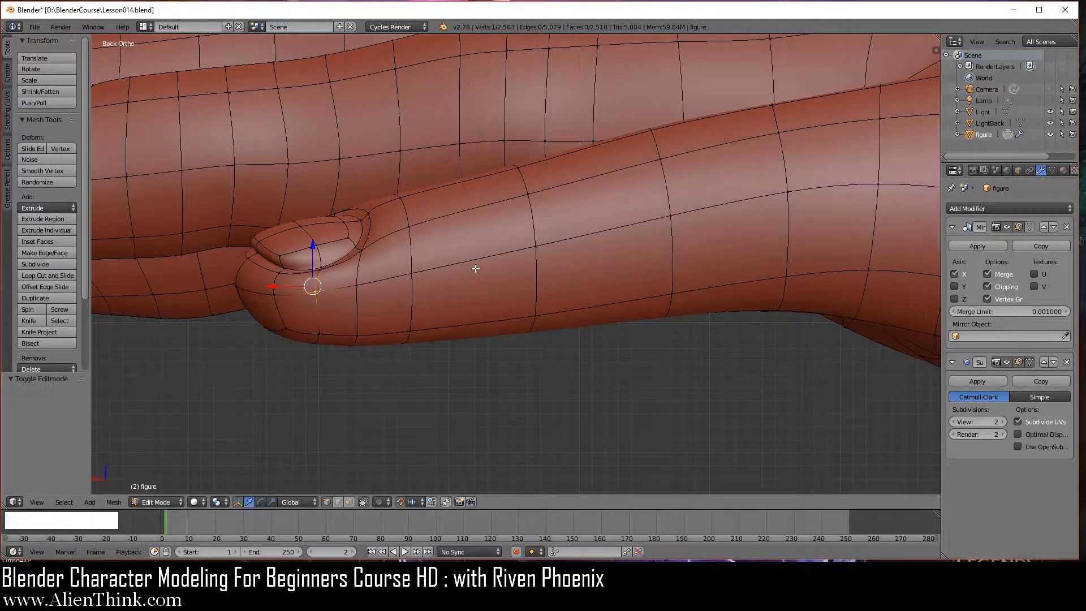
key("ctrl+r")
scroll(475, 269, "up", 1)
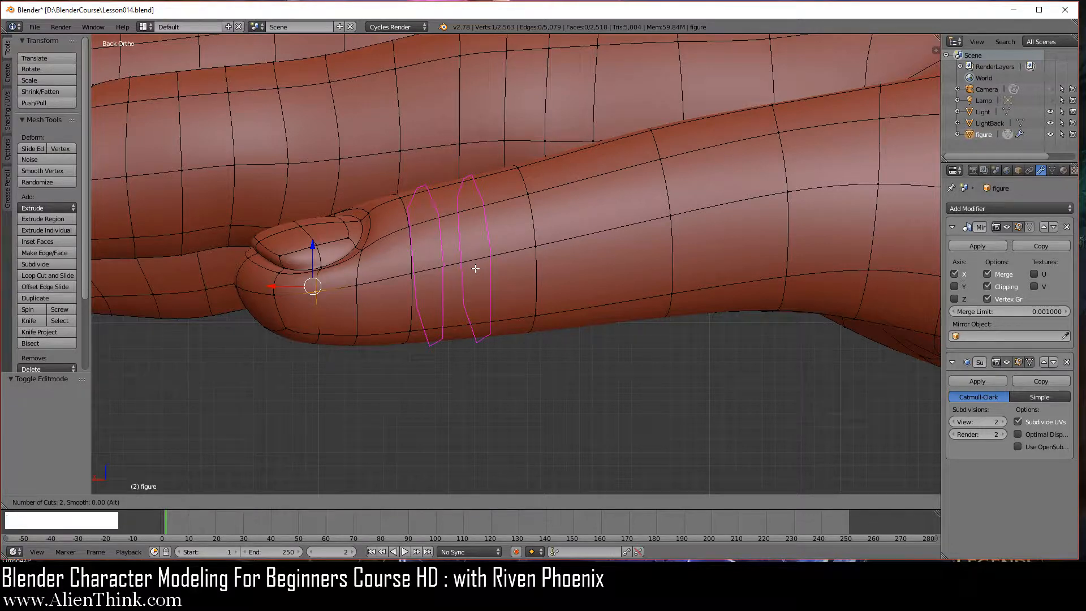
left_click(476, 269)
right_click(476, 267)
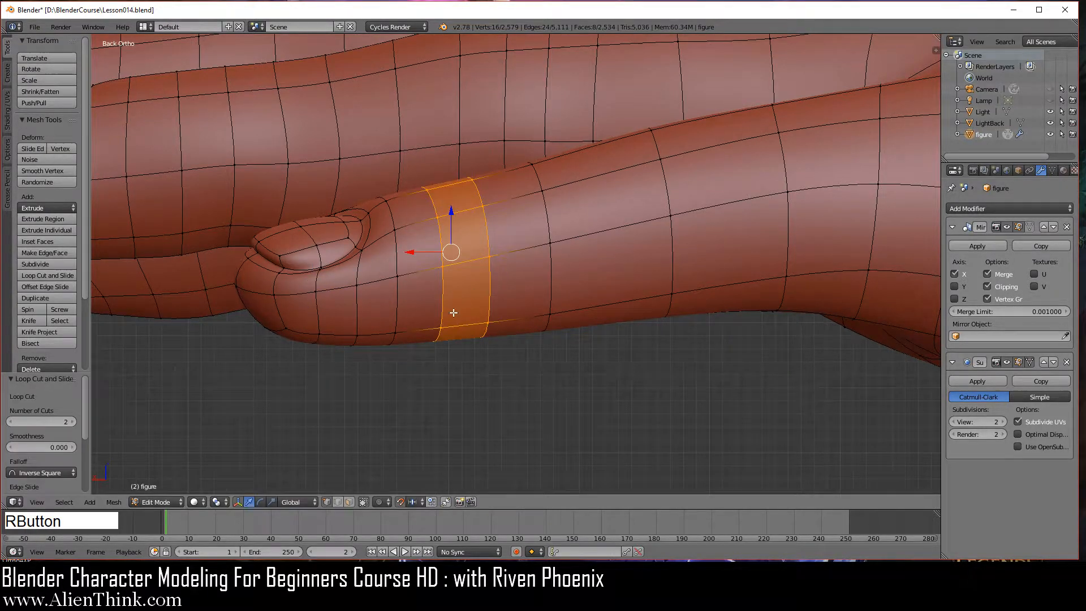
Select two underside edges of the new loop farther from the fingertip and smooth their vertices once with a factor of 0.500
middle_click_drag(475, 267, 426, 497)
left_click(338, 502)
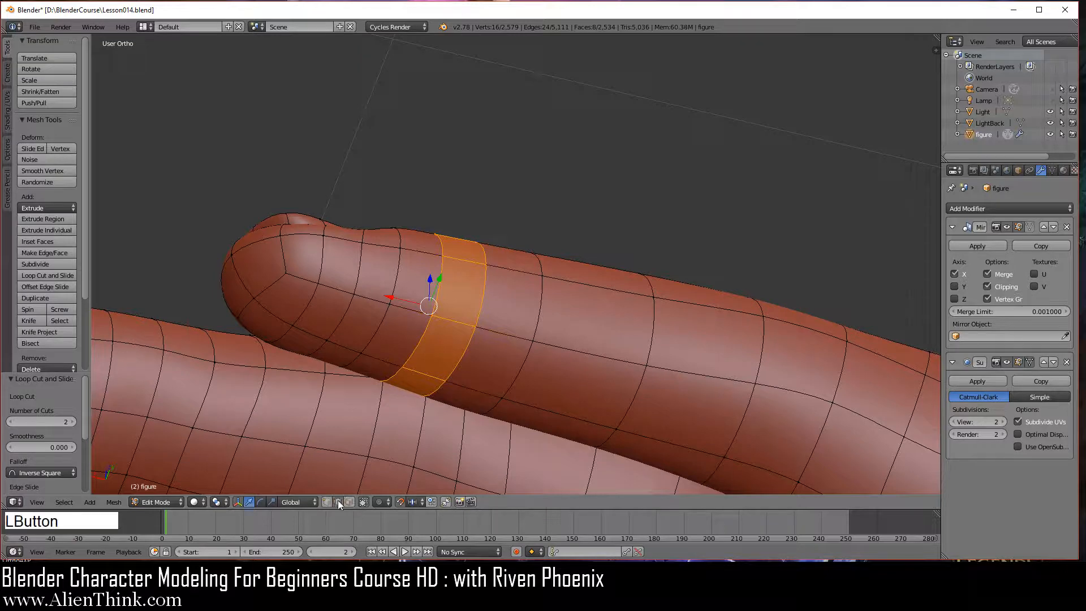
right_click(469, 345)
right_click(437, 388, "shift")
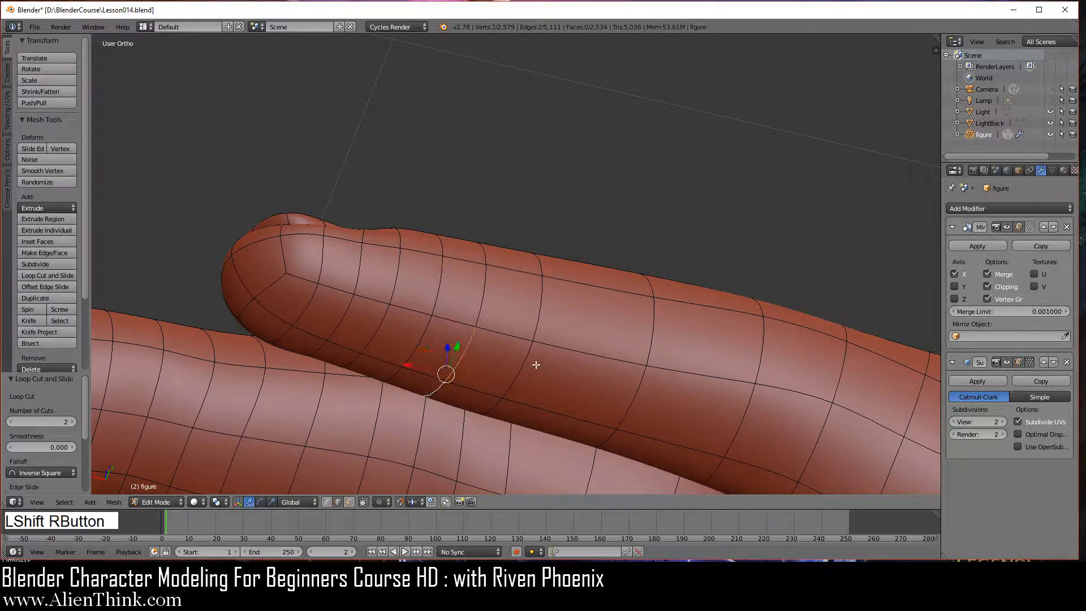
key("w")
left_click(595, 303)
key("ctrl+1")
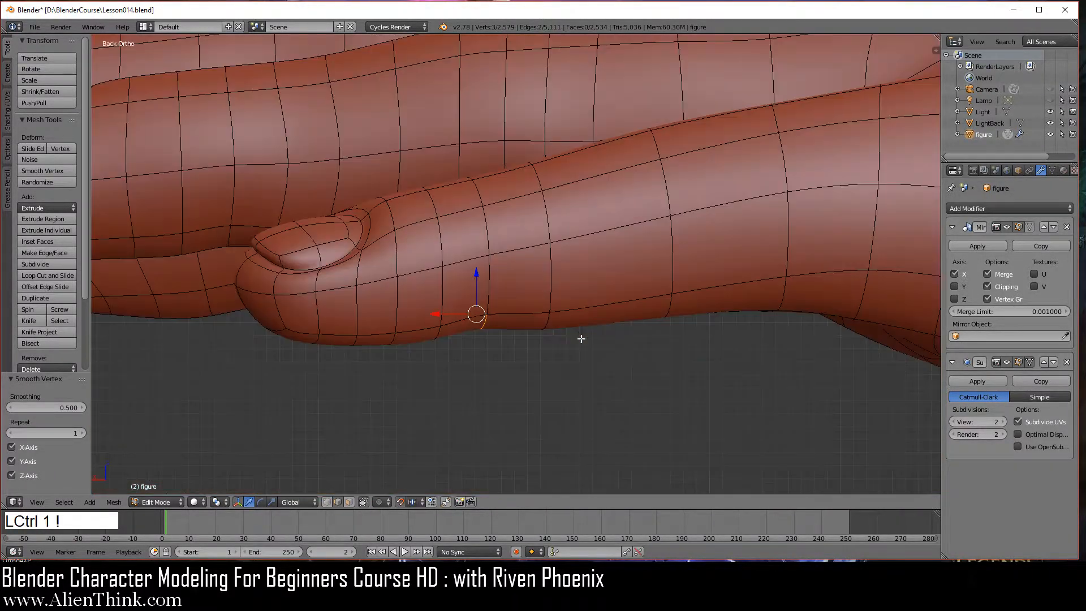
Add two evenly spaced loop cuts around each of the little finger's next two undivided segments toward the palm
middle_click_drag(582, 338, 499, 243, "shift")
key("ctrl+r")
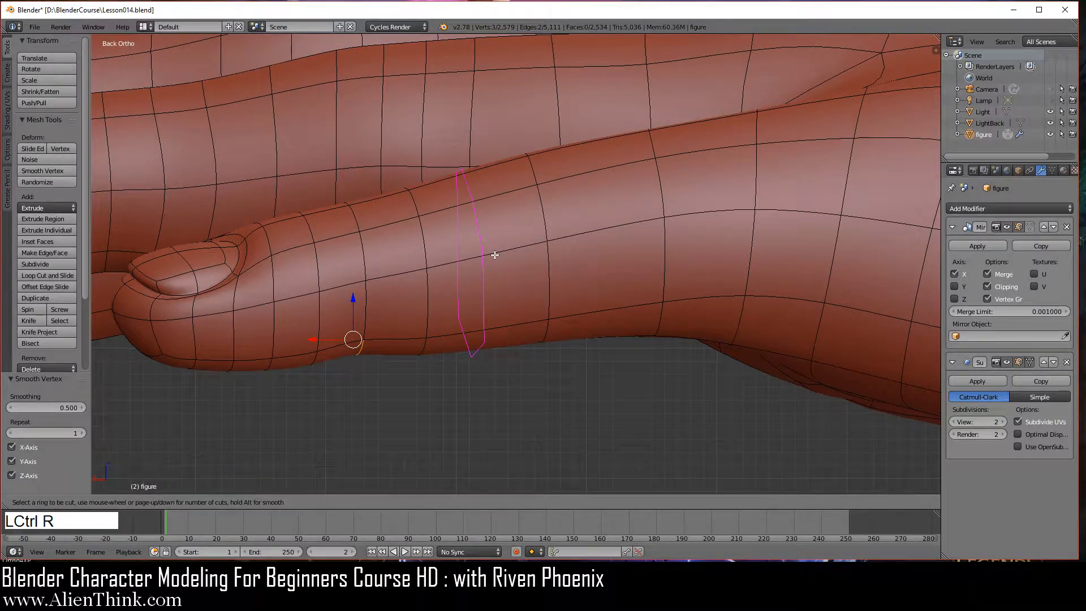
scroll(495, 255, "up", 1)
left_click(497, 255)
right_click(602, 236)
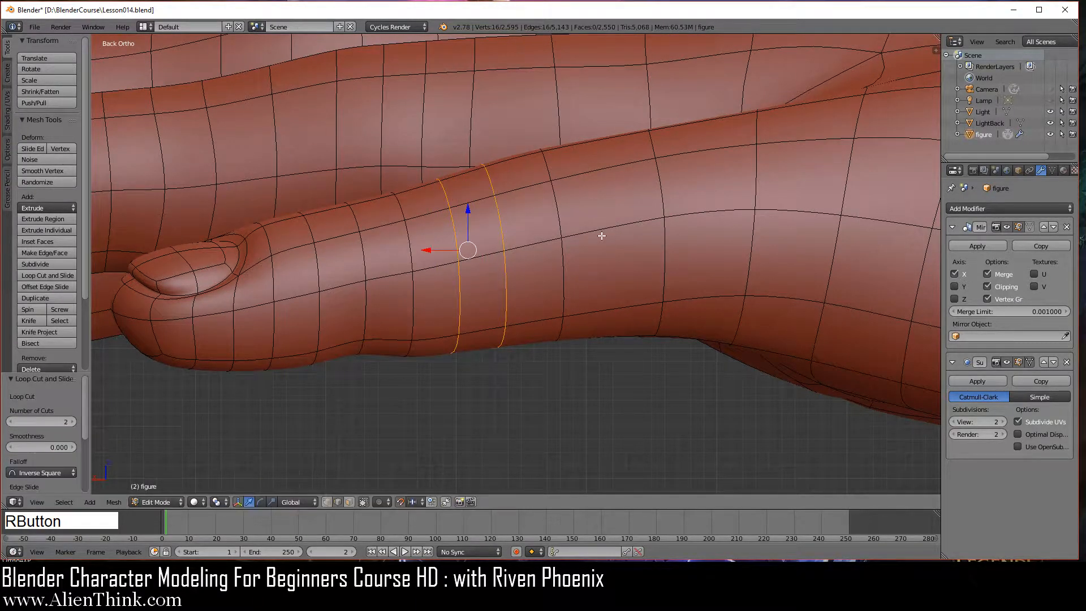
key("ctrl+r")
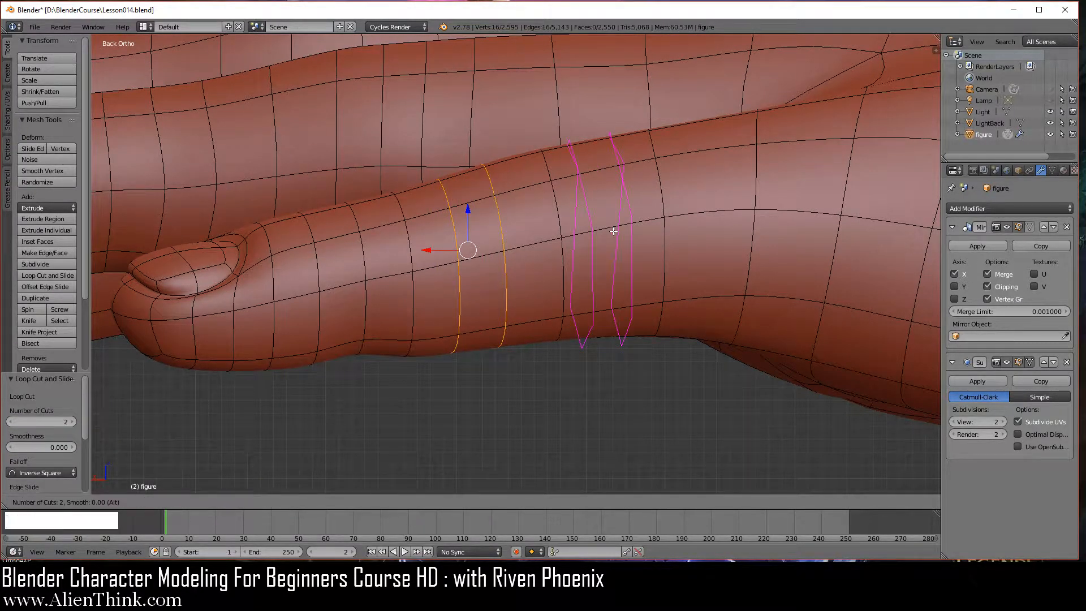
left_click(613, 231)
right_click(613, 244)
Select two underside edges on the fingertip-side loop of the newest pair and smooth their vertices once with a factor of 0.500
middle_click_drag(564, 332, 592, 196)
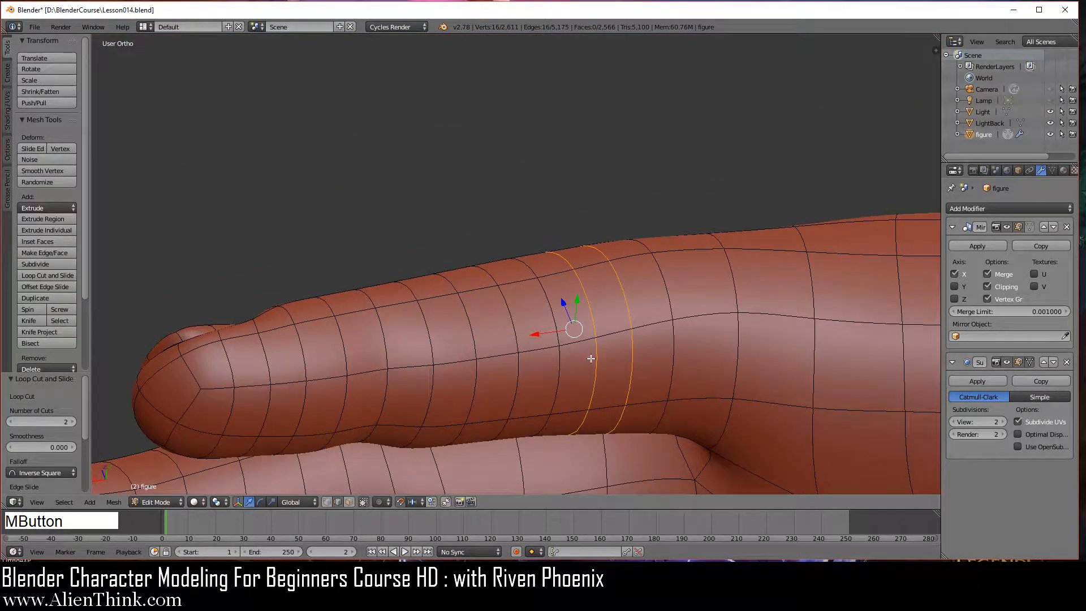
right_click(590, 358)
right_click(586, 417, "shift")
key("w")
left_click(704, 303)
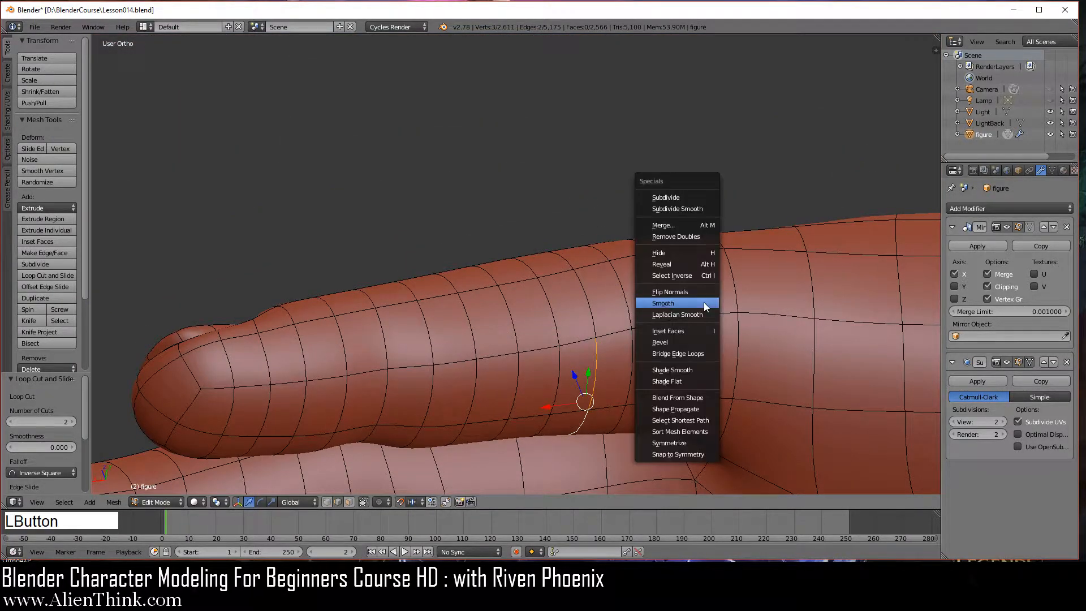
key("ctrl+KP_1")
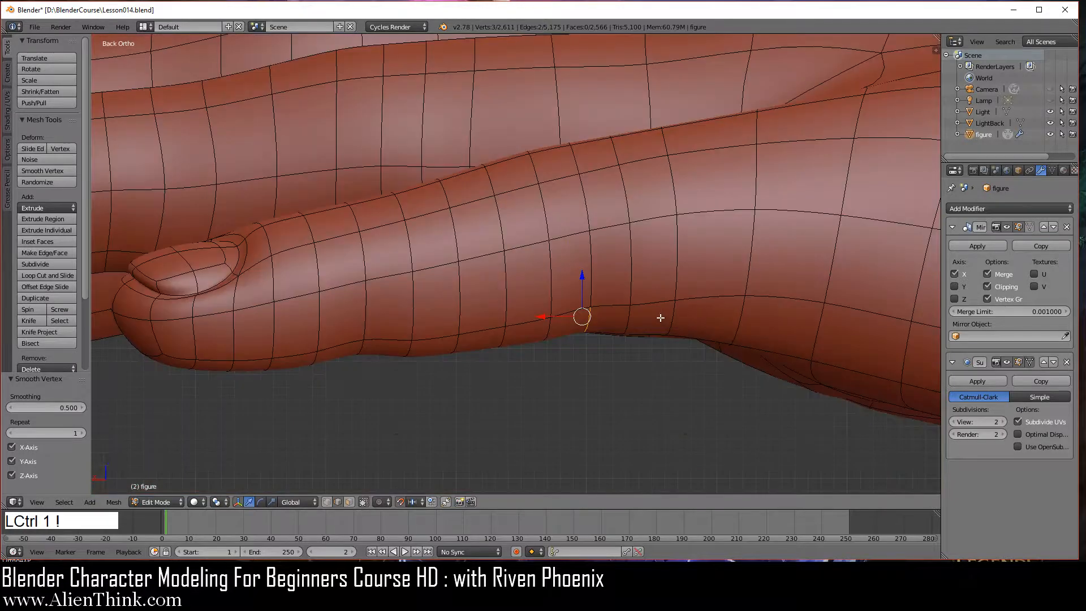
Turn off snapping and lower the underside face just palmward of the little finger's newest loops by 0.001 along Z
middle_click_drag(660, 315, 535, 309, "shift")
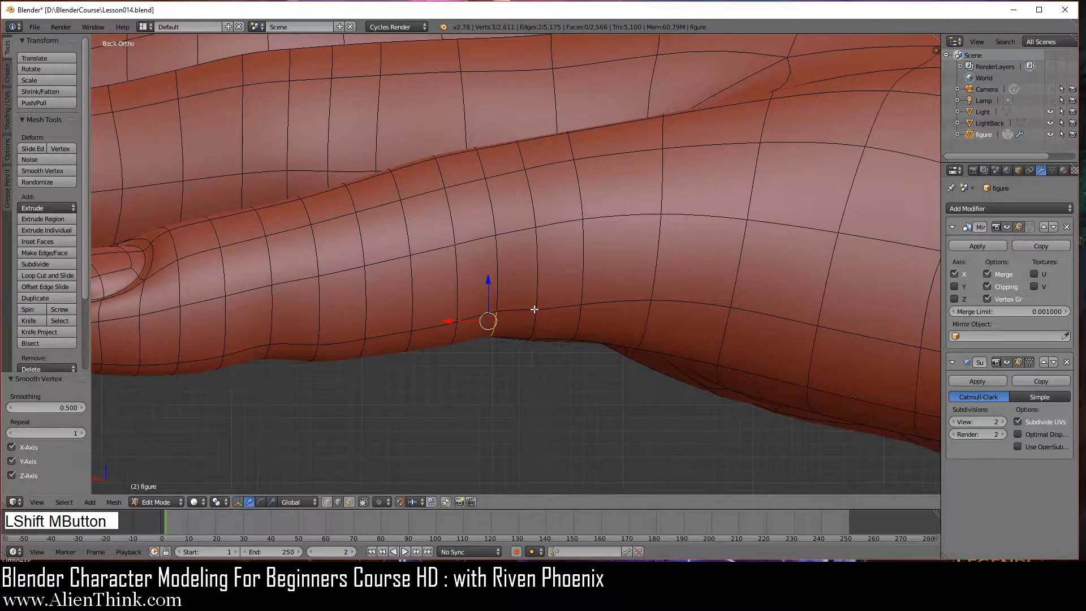
left_click(348, 502)
scroll(543, 437, "up", 2)
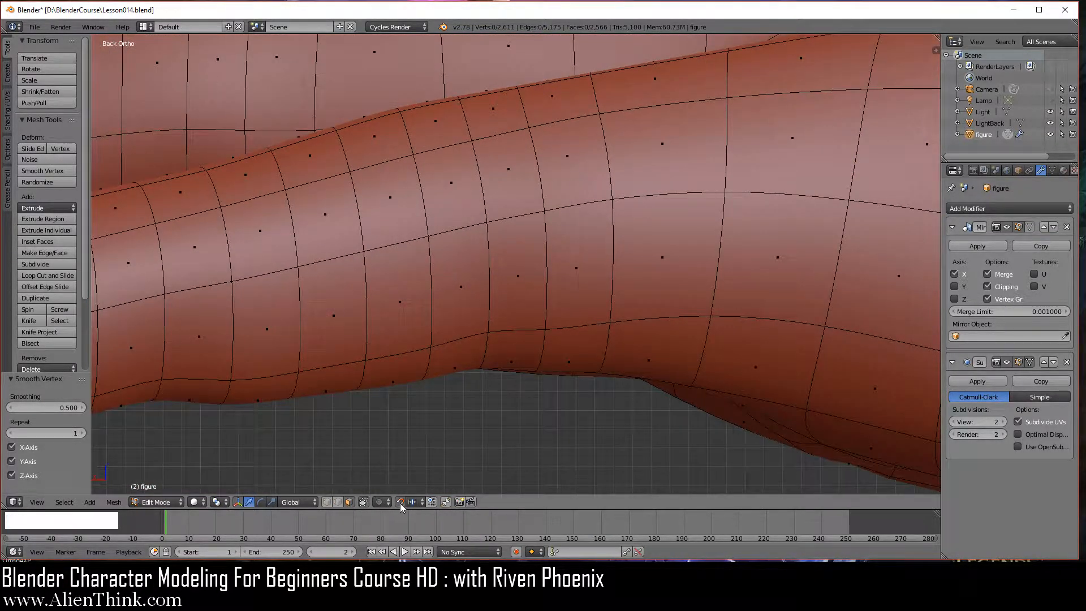
left_click(400, 502)
right_click(564, 342)
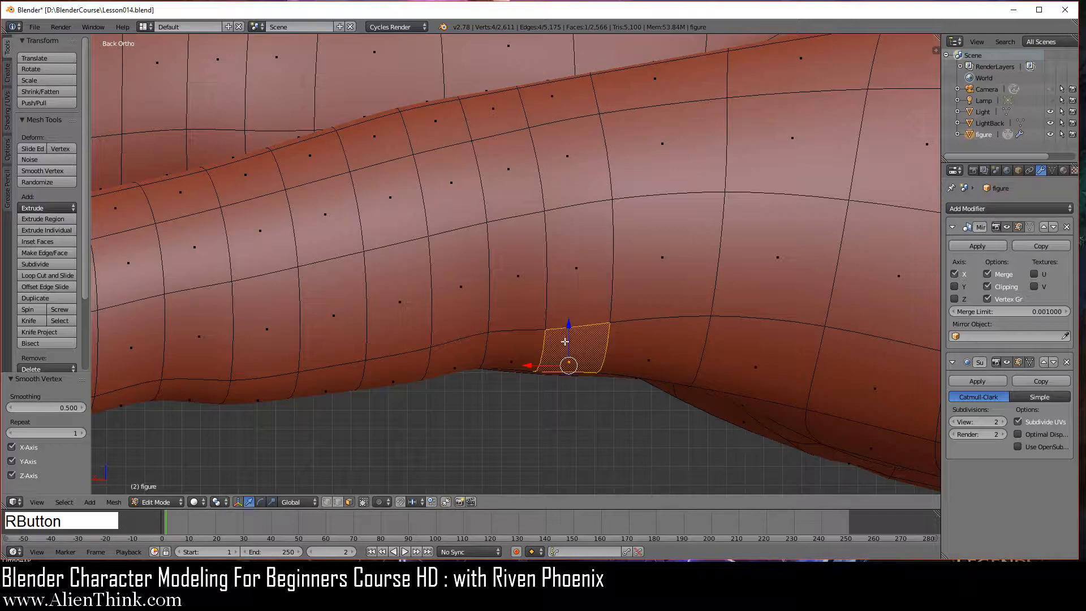
key("g")
key("z")
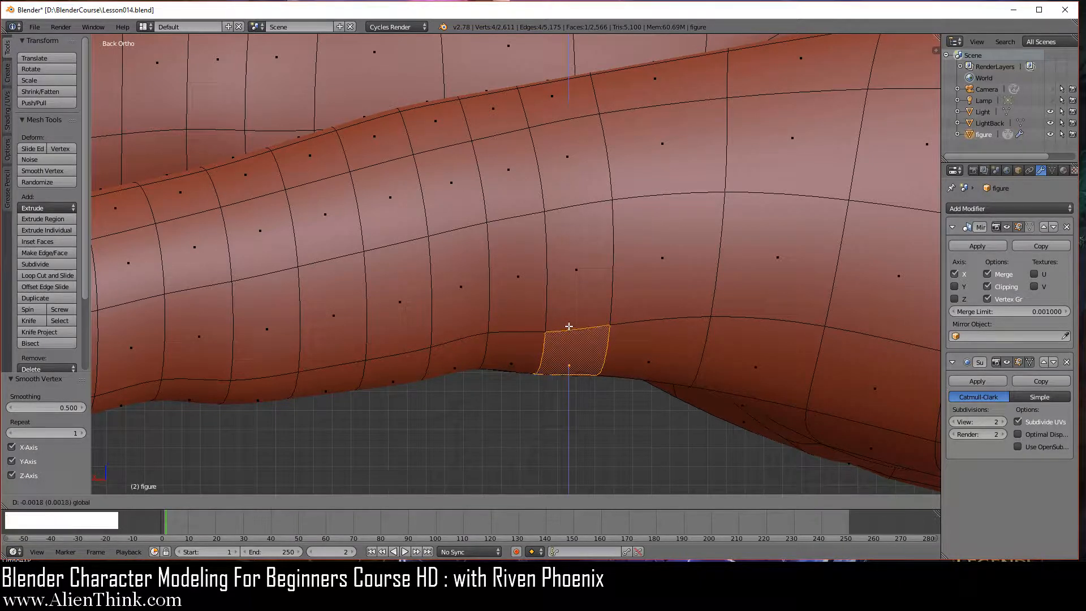
left_click(569, 327)
scroll(560, 345, "down", 3)
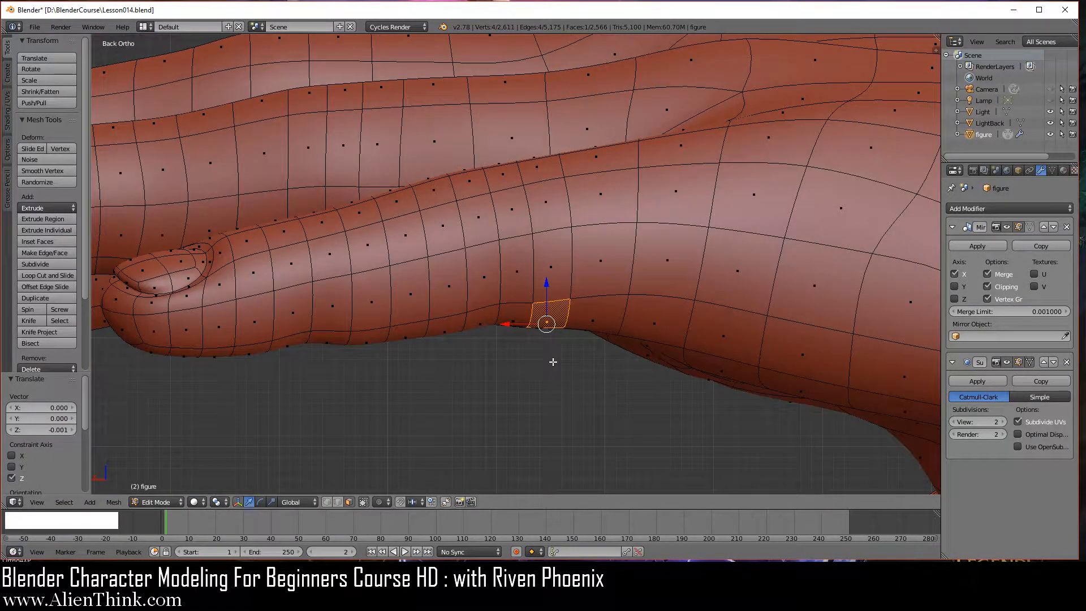
Turn on snapping and move the little finger's inner side face beside the ring finger gap by -0.010 along Y
key("KP_3")
left_click(400, 502)
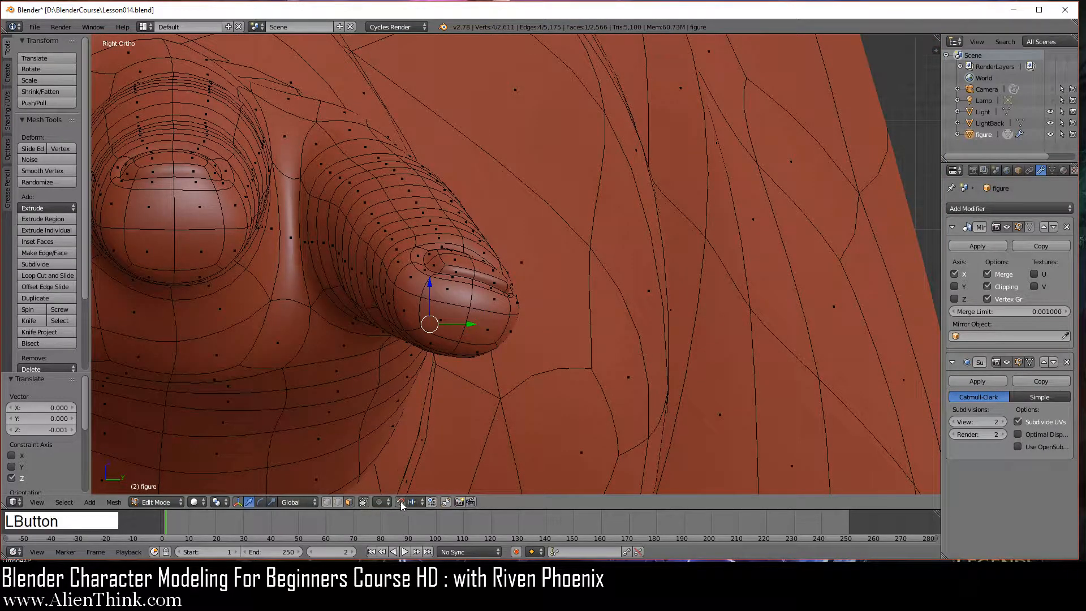
middle_click_drag(405, 323, 607, 329, "shift")
scroll(541, 327, "up", 3)
right_click(500, 240)
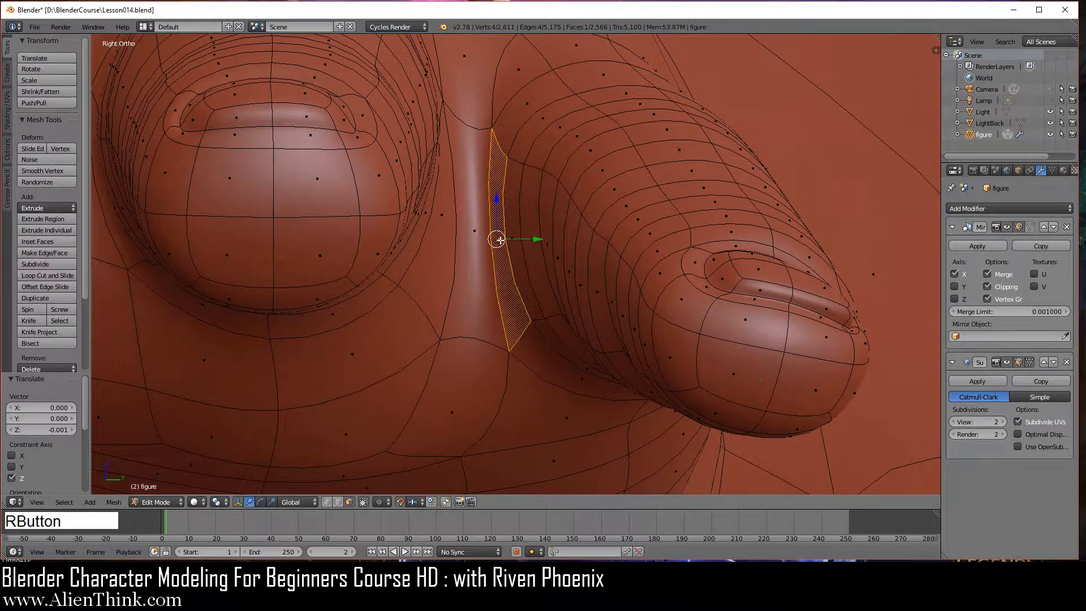
left_click_drag(535, 239, 526, 238)
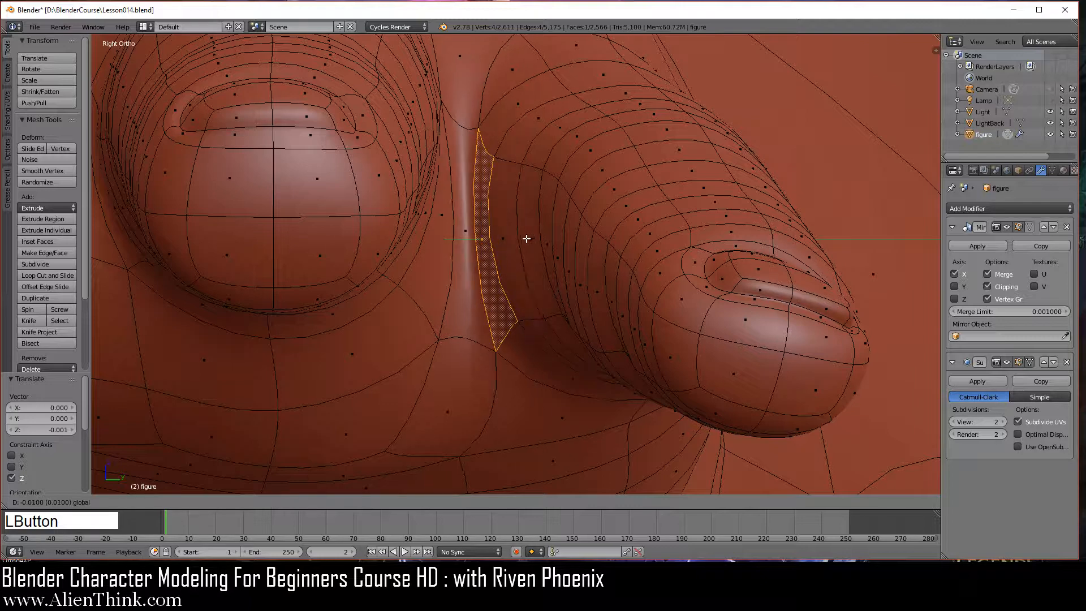
scroll(595, 307, "down", 4)
Review the hand without the wireframe, then turn off snapping and move the same face in the finger gap 0.002 along Y
key("Tab")
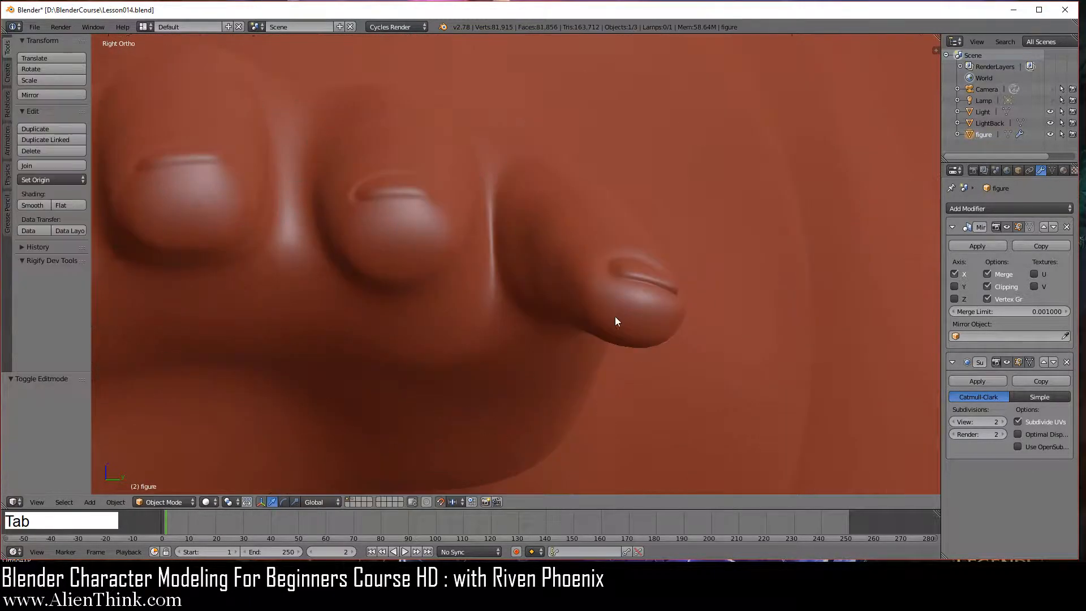
middle_click_drag(616, 318, 427, 337)
scroll(426, 337, "up", 4)
middle_click_drag(458, 375, 516, 301)
key("Tab")
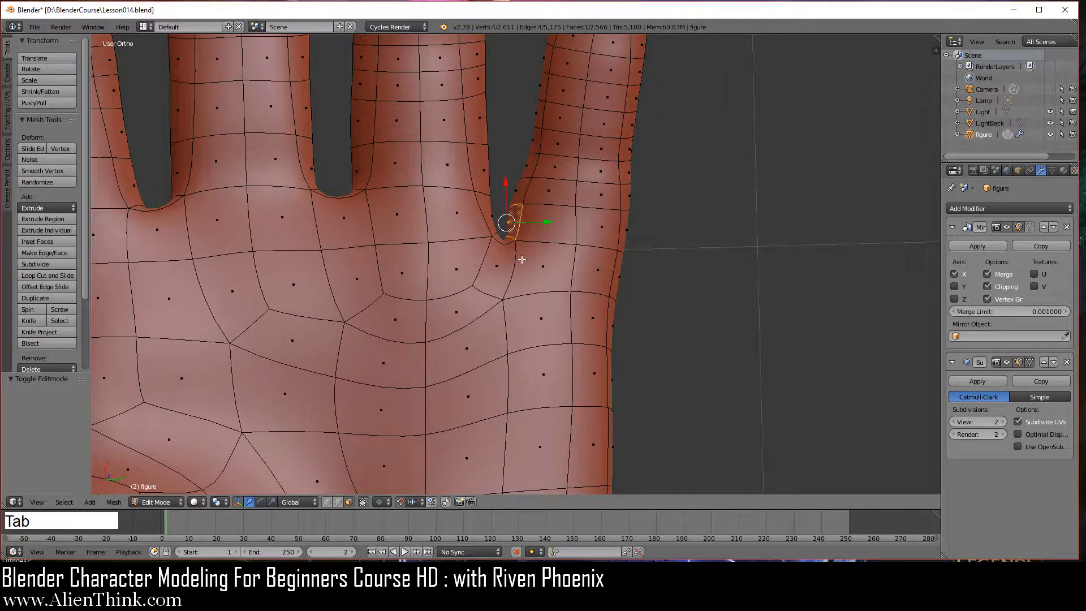
middle_click_drag(543, 257, 527, 337, "shift")
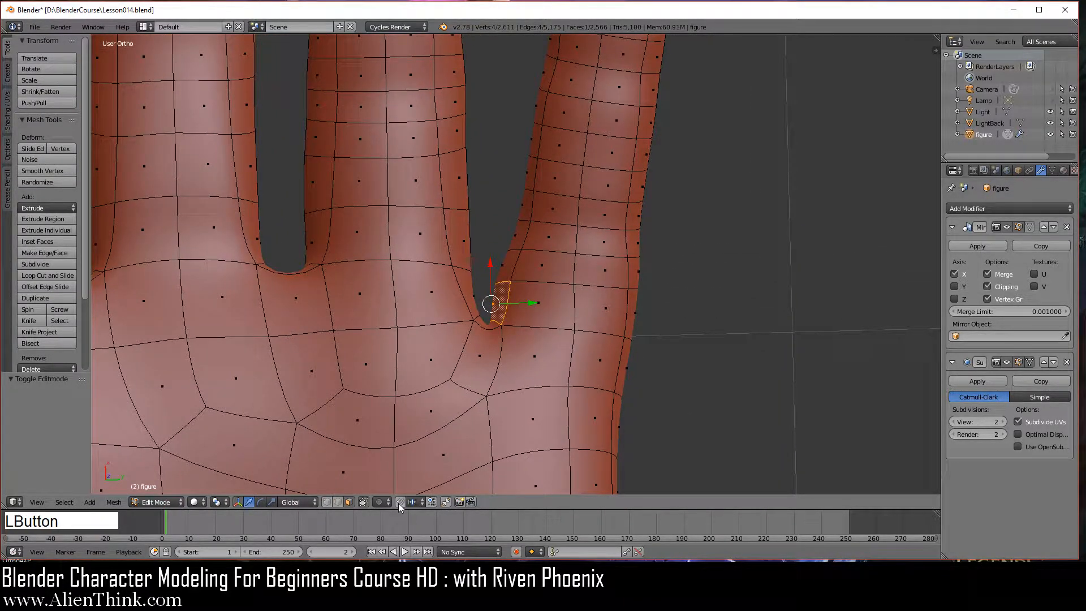
scroll(508, 373, "up", 1)
scroll(508, 373, "up", 1)
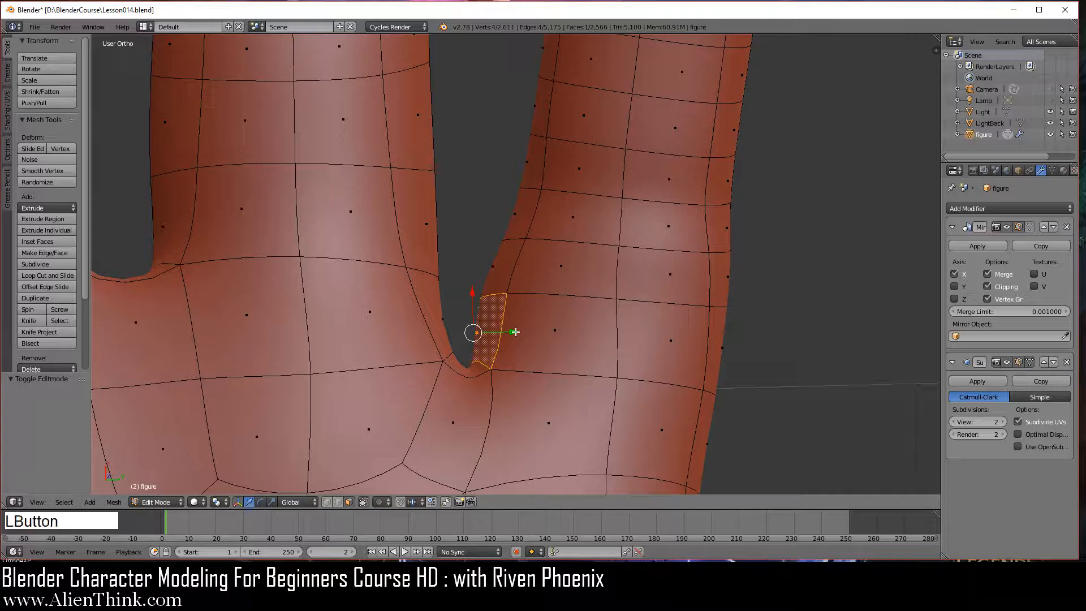
left_click_drag(515, 332, 519, 331)
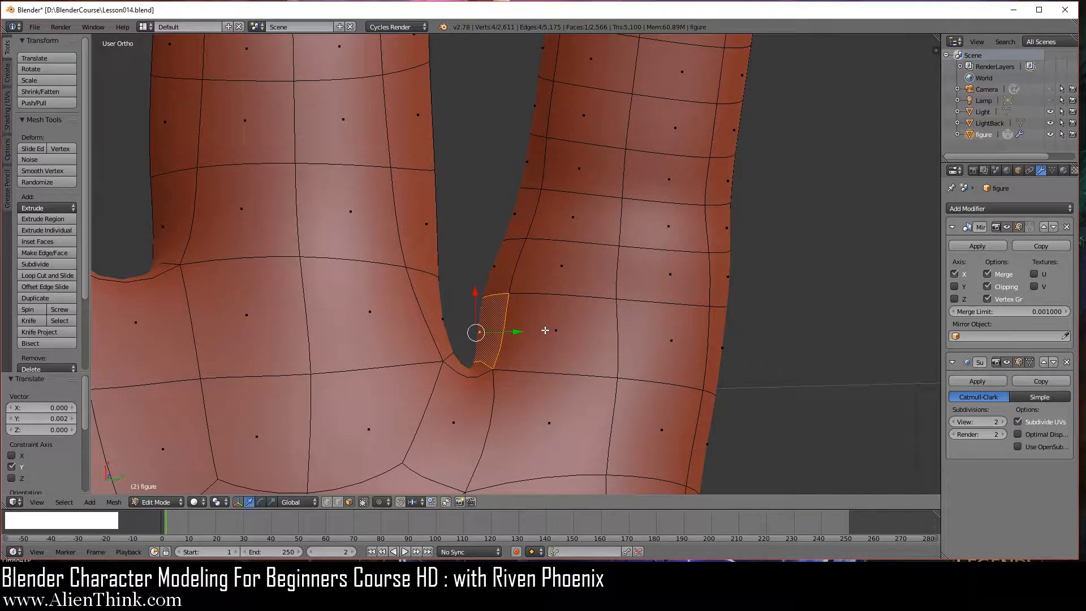
Select two adjacent faces at the dent on the little finger's outer side and move them 0.004 along Y
key("KP_7")
middle_click_drag(517, 247, 483, 277, "shift")
scroll(553, 317, "up", 2)
right_click(482, 276)
right_click(506, 303, "shift")
key("KP_7")
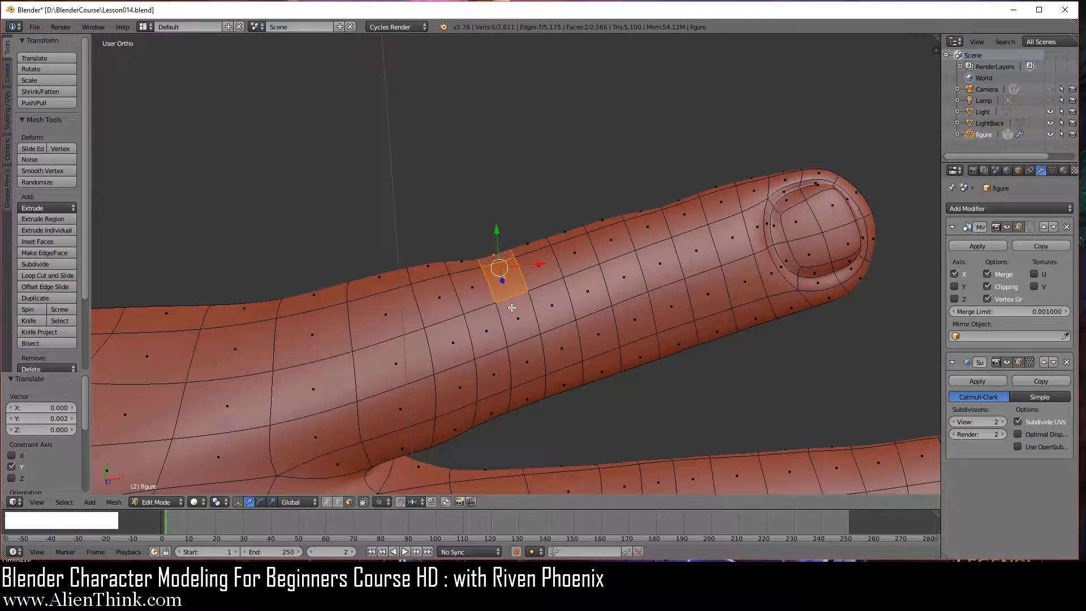
scroll(502, 285, "up", 2)
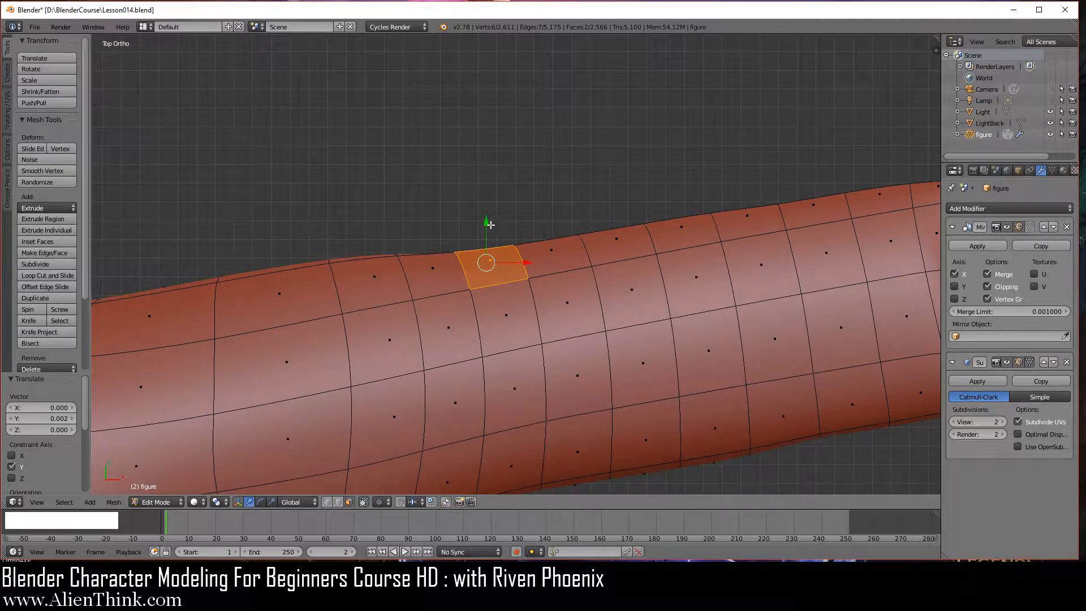
left_click_drag(487, 221, 486, 213)
Select the two adjacent faces on the little finger's inner side, opposite the corrected dent, and move them -0.005 along Y
middle_click_drag(541, 234, 557, 81, "shift")
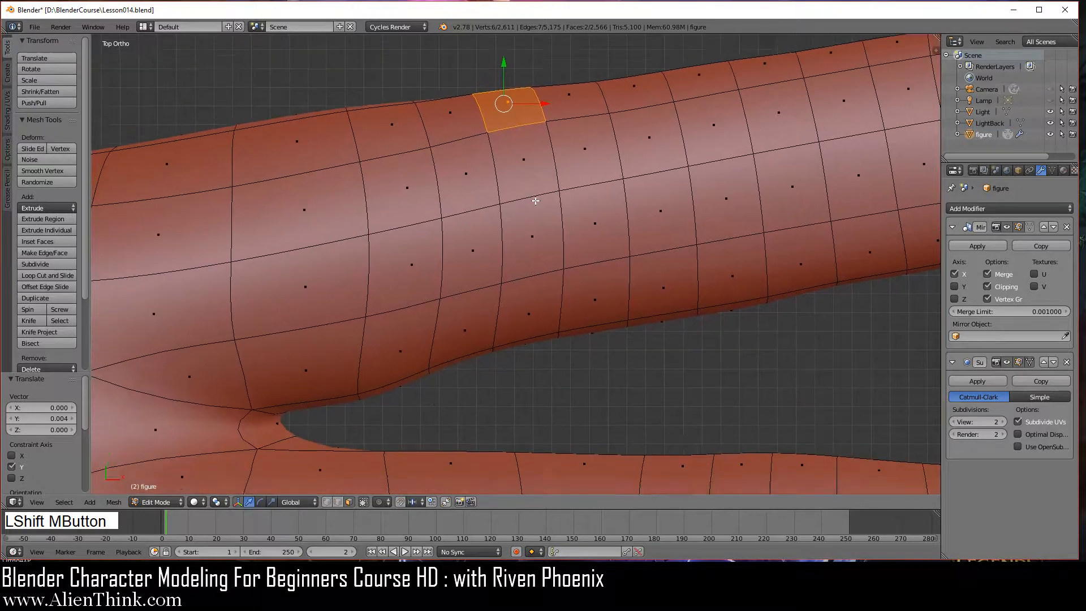
middle_click_drag(524, 315, 518, 296, "shift")
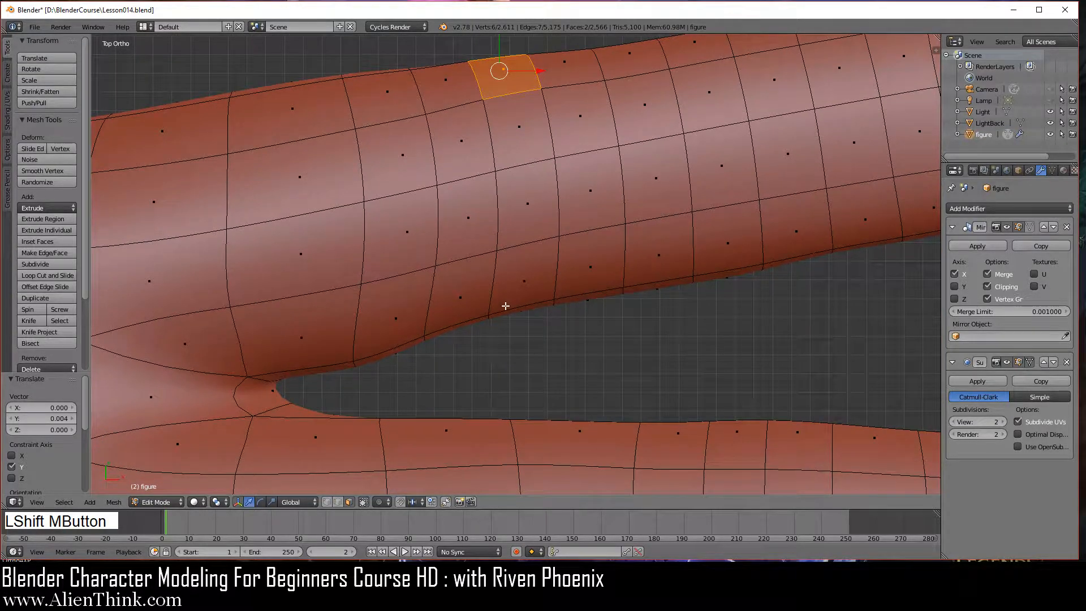
right_click(506, 310)
right_click(507, 295, "shift")
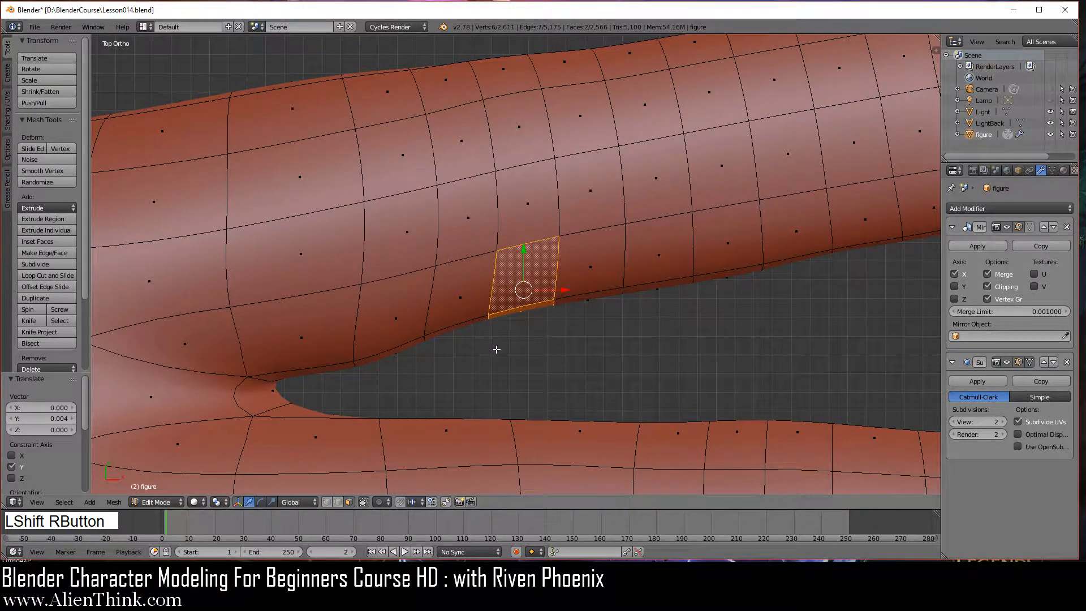
middle_click_drag(496, 350, 496, 319)
key("KP_7")
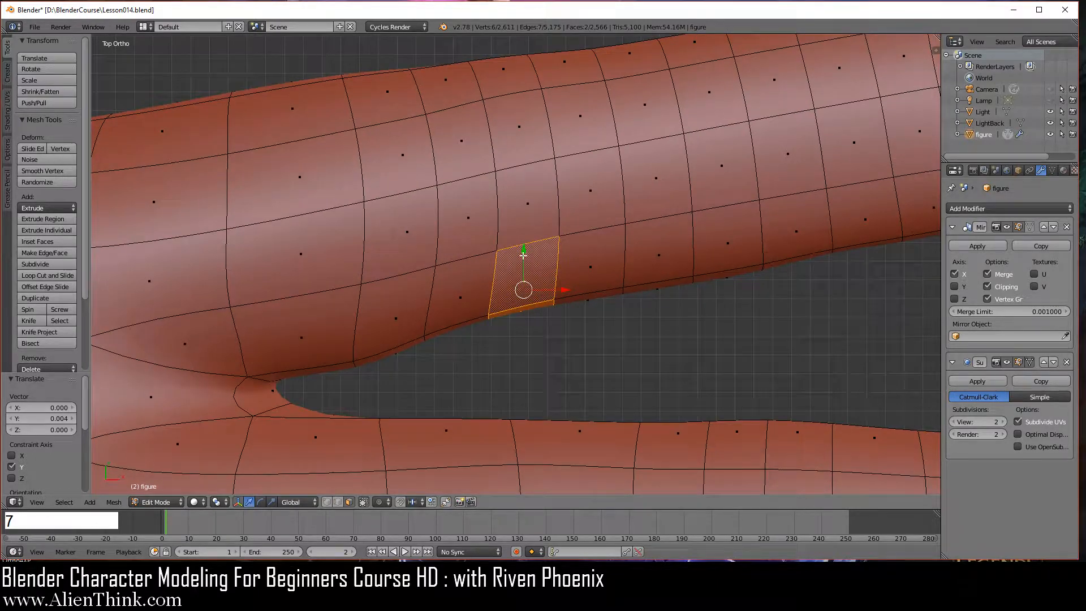
left_click_drag(524, 256, 522, 259)
Move the neighbouring pair of inner side faces toward the palm by -0.002 along Y, deselect everything and check the hand without the wireframe
right_click(460, 333)
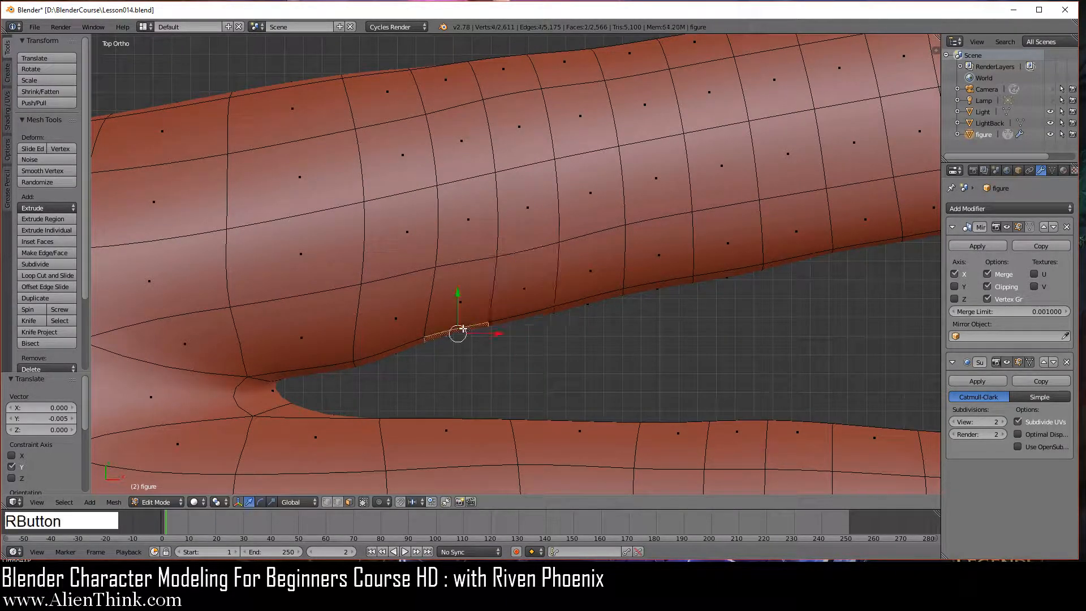
right_click(461, 304, "shift")
left_click_drag(458, 269, 458, 269)
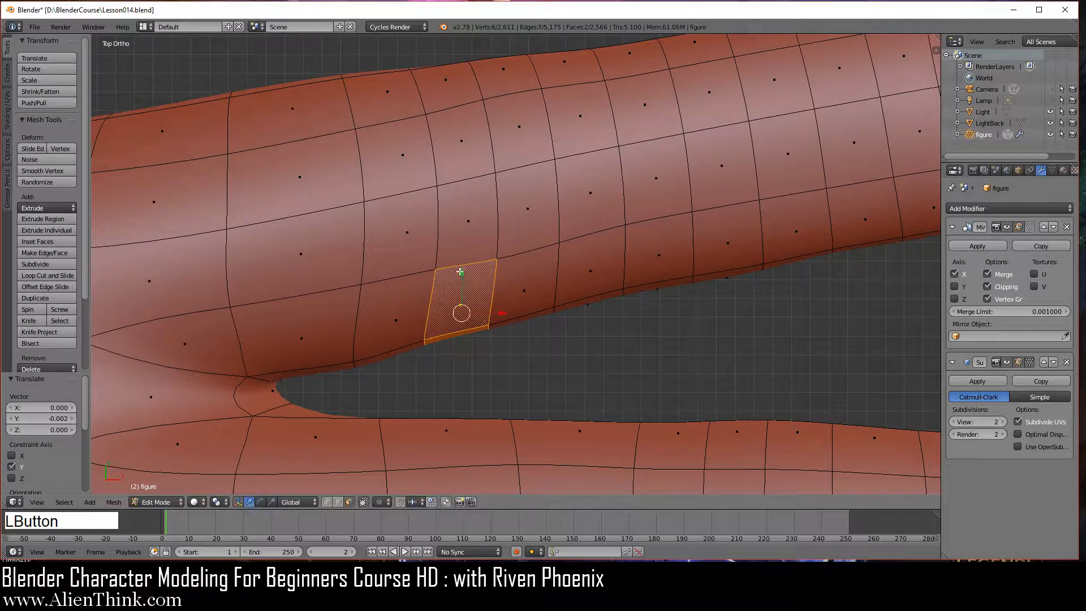
scroll(499, 347, "down", 2)
key("a")
scroll(508, 353, "down", 3)
key("Tab")
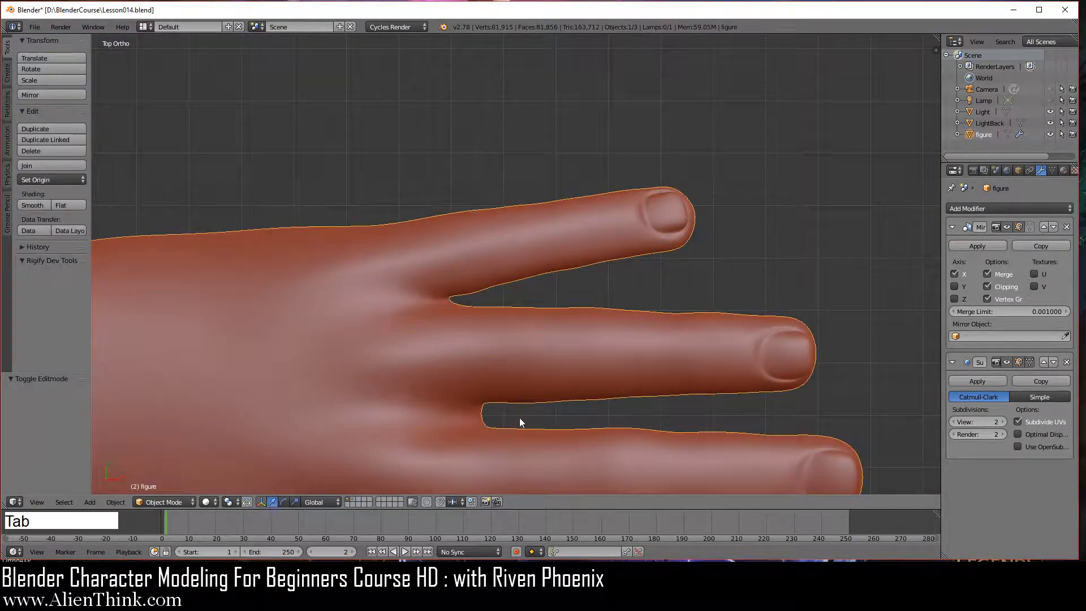
middle_click_drag(521, 419, 434, 318)
Select the two palm faces just below the ring finger's base and smooth their vertices once with a factor of 0.500
key("Tab")
middle_click_drag(434, 318, 461, 255)
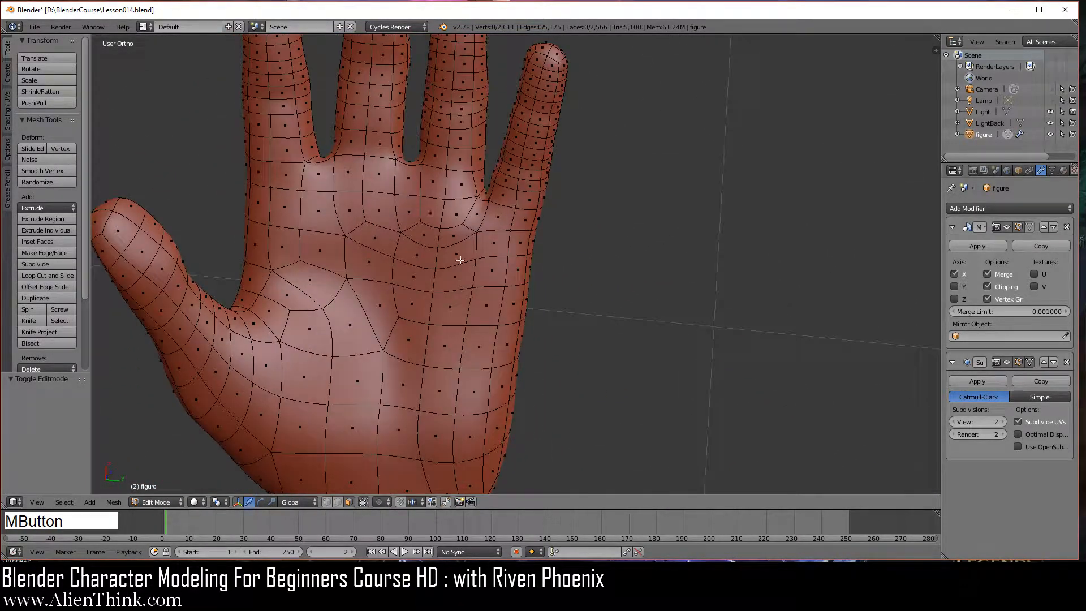
scroll(461, 254, "up", 3)
middle_click_drag(504, 305, 524, 262)
right_click(419, 187)
right_click(409, 221, "shift")
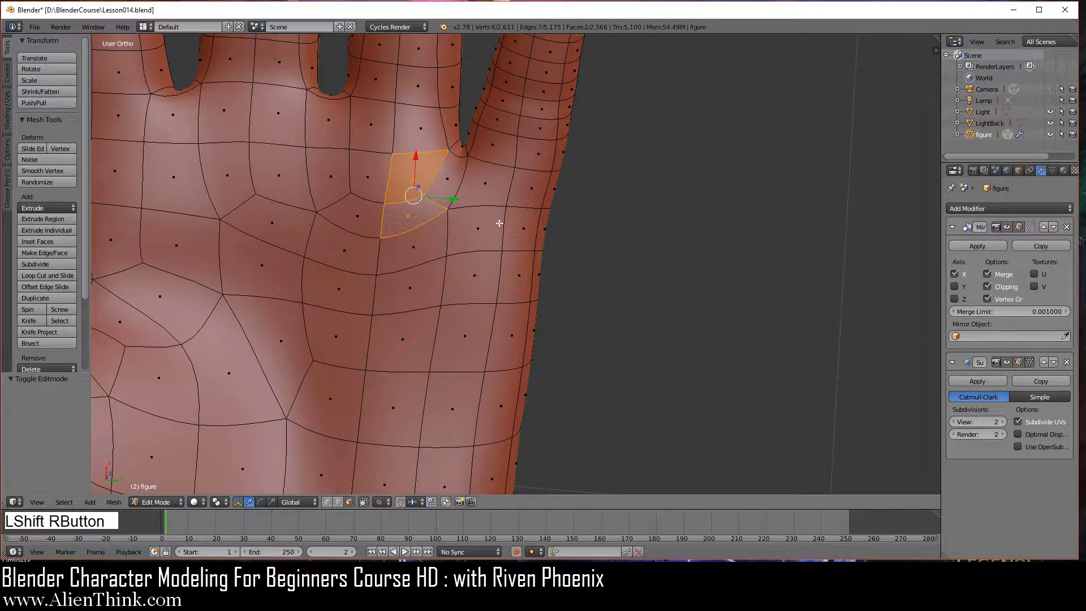
key("w")
left_click(676, 234)
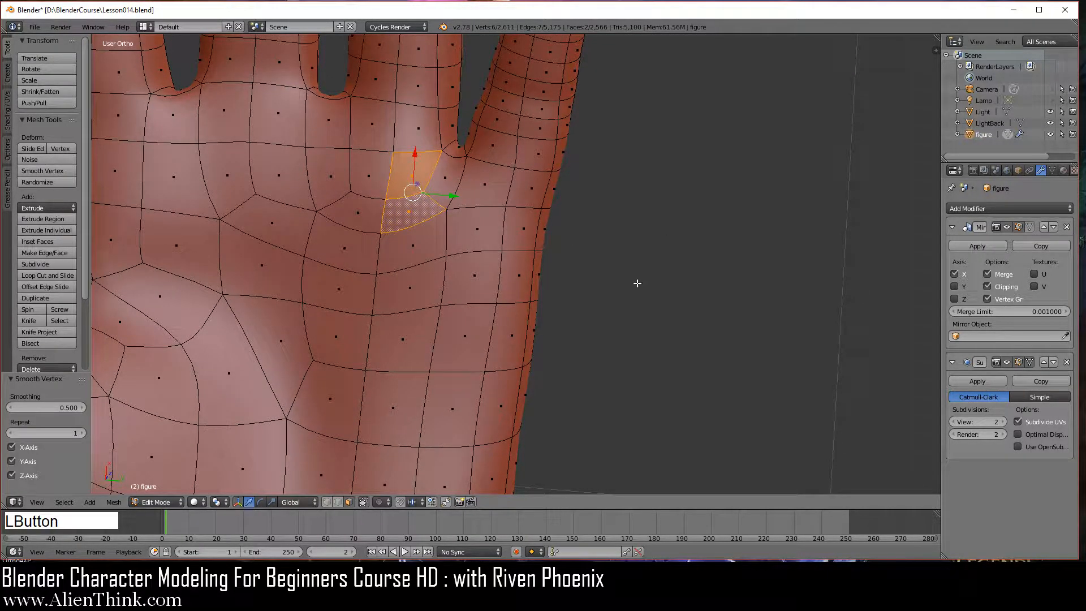
Select a lengthwise edge in the middle of the palm and examine the palm's shape without the wireframe
middle_click_drag(434, 324, 532, 291, "shift")
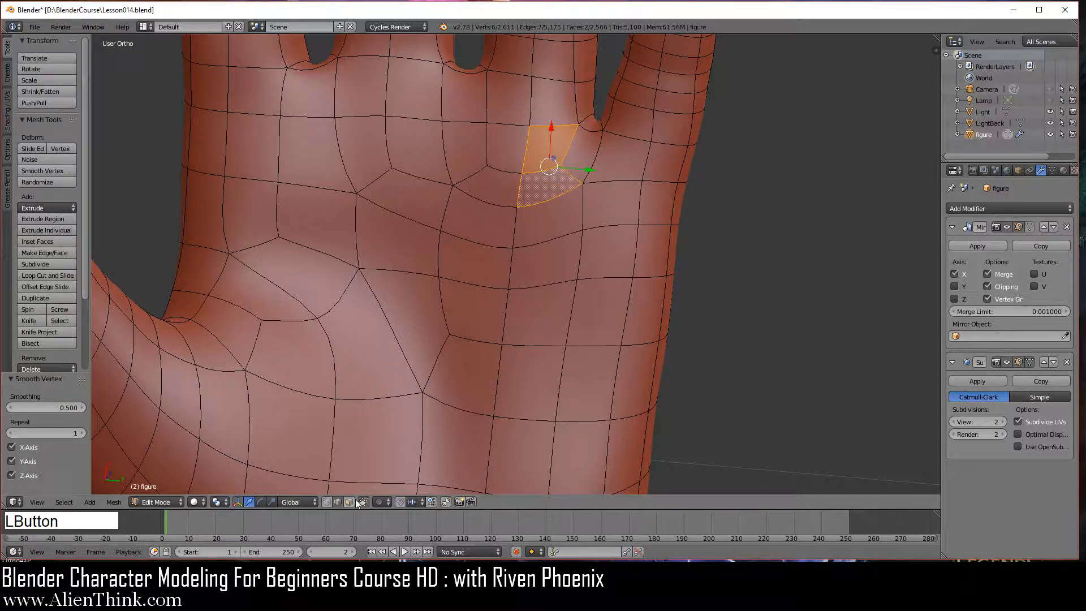
right_click(506, 316)
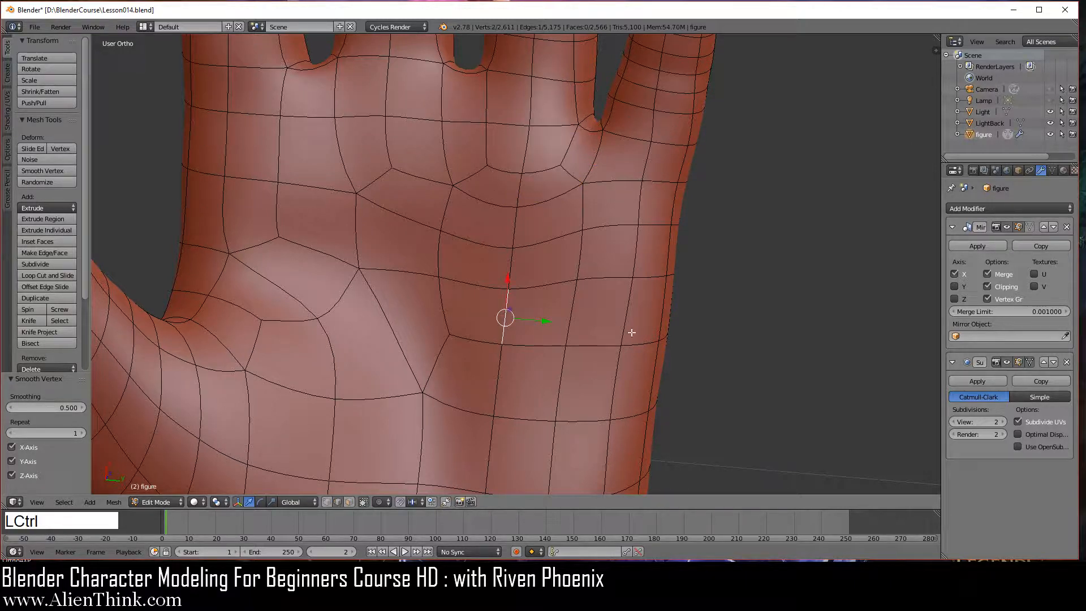
key("Tab")
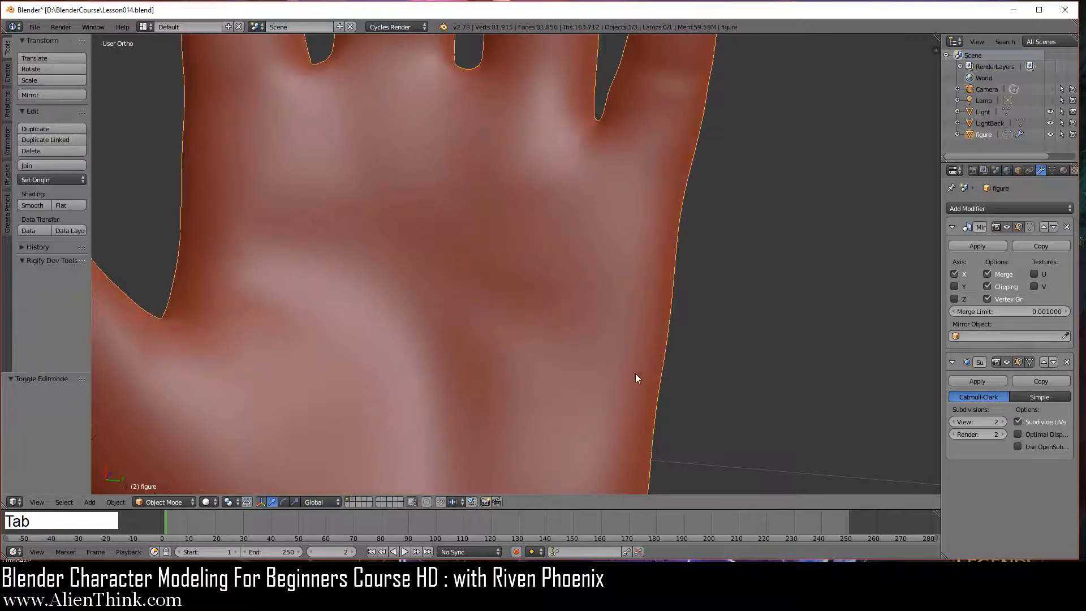
middle_click_drag(636, 373, 524, 322)
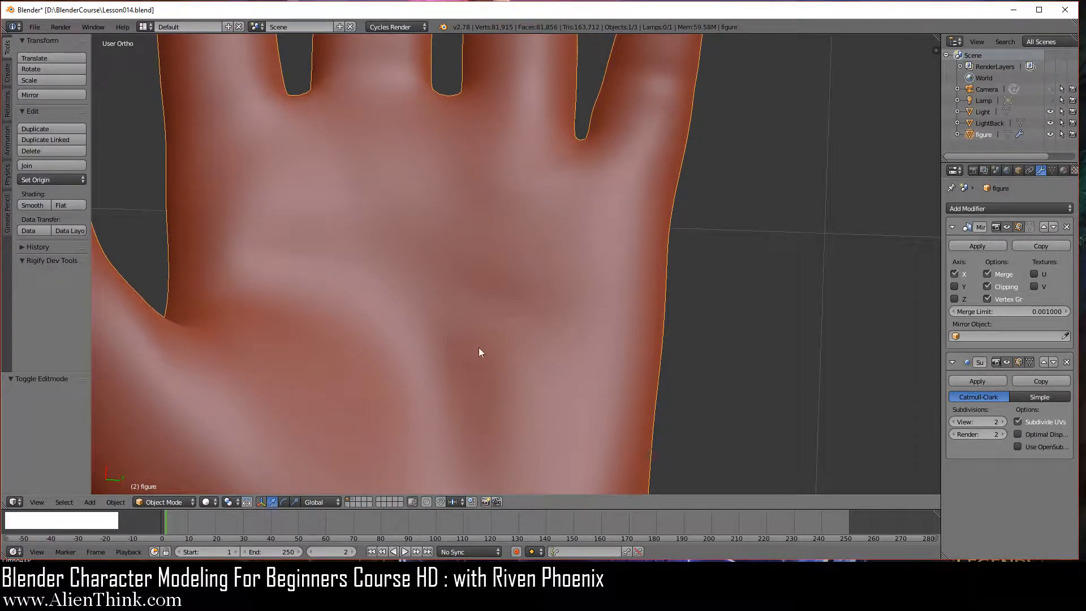
Select the single palm face below the gap between the ring and little fingers and smooth its vertices
key("Tab")
left_click(349, 502)
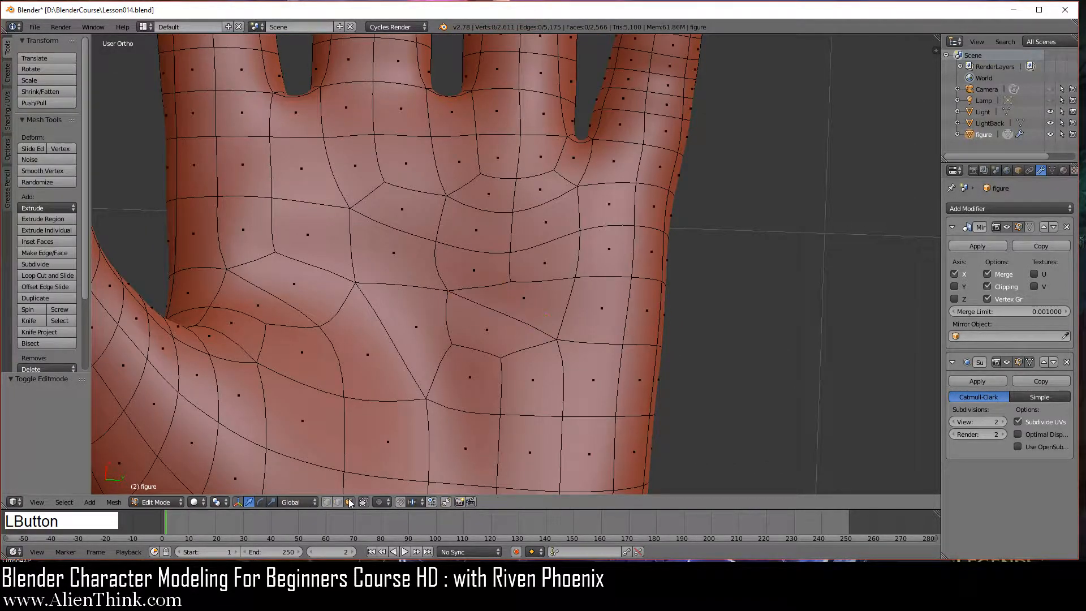
right_click(517, 276)
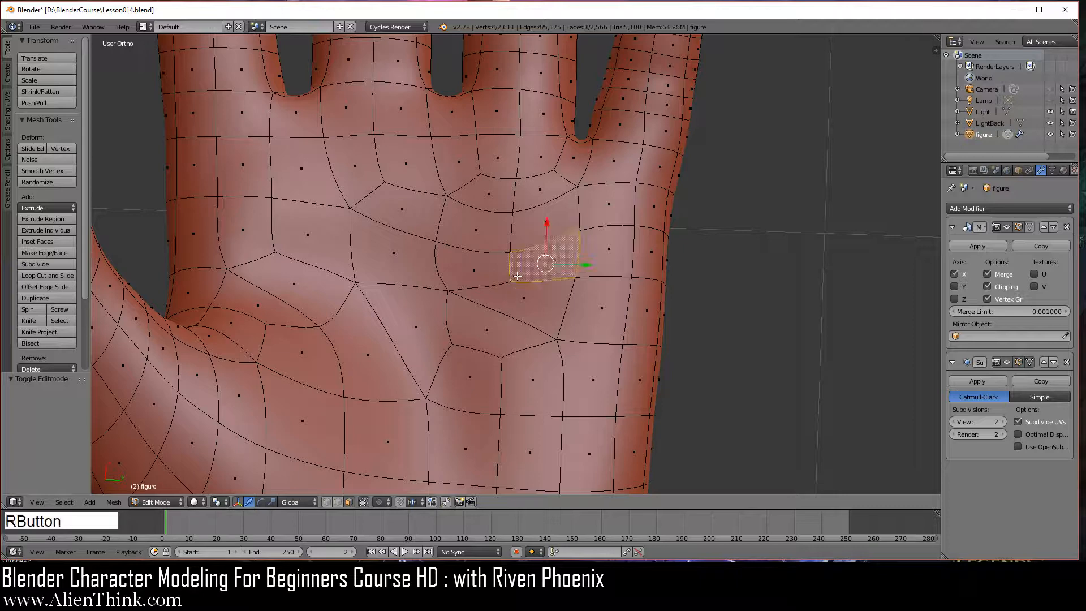
key("w")
left_click(734, 286)
key("Tab")
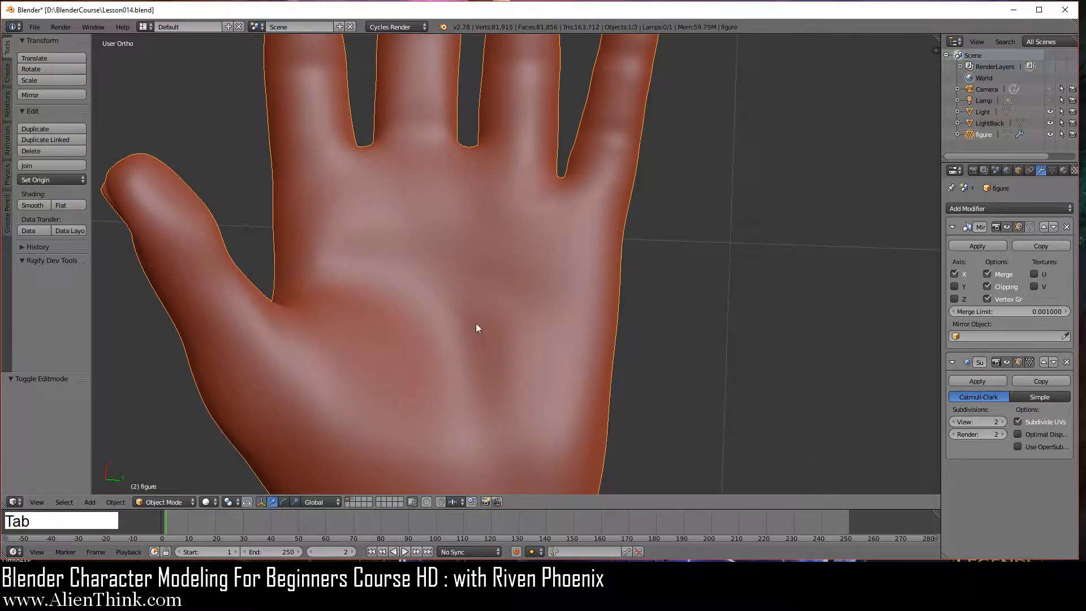
Examine the palm with and without the wireframe, then inspect the back of the hand, fingers and nails
scroll(476, 323, "down", 3)
middle_click_drag(513, 325, 509, 234)
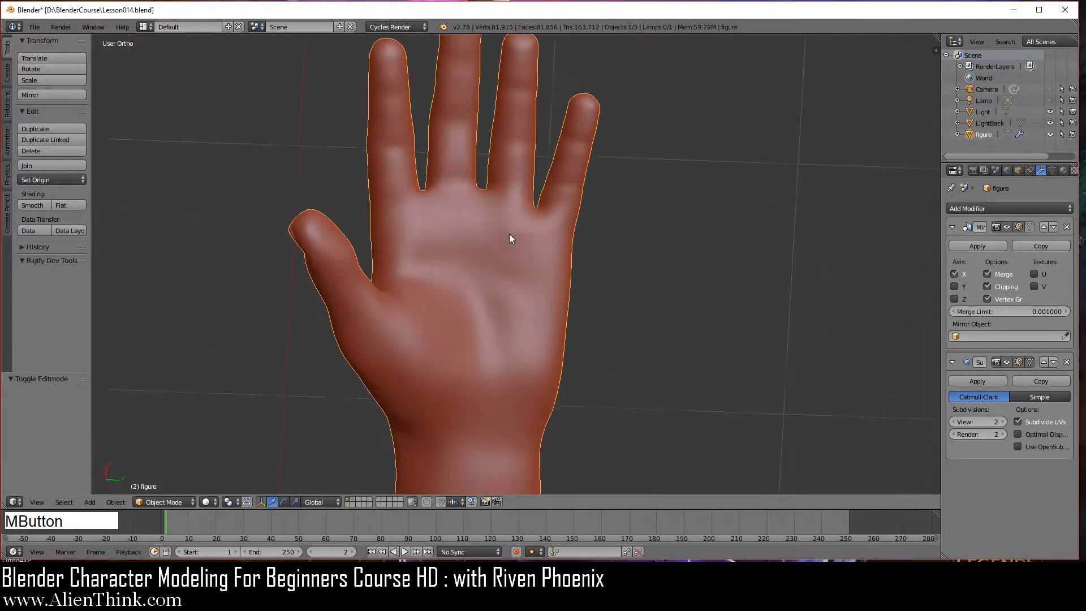
scroll(498, 237, "up", 5)
key("Tab")
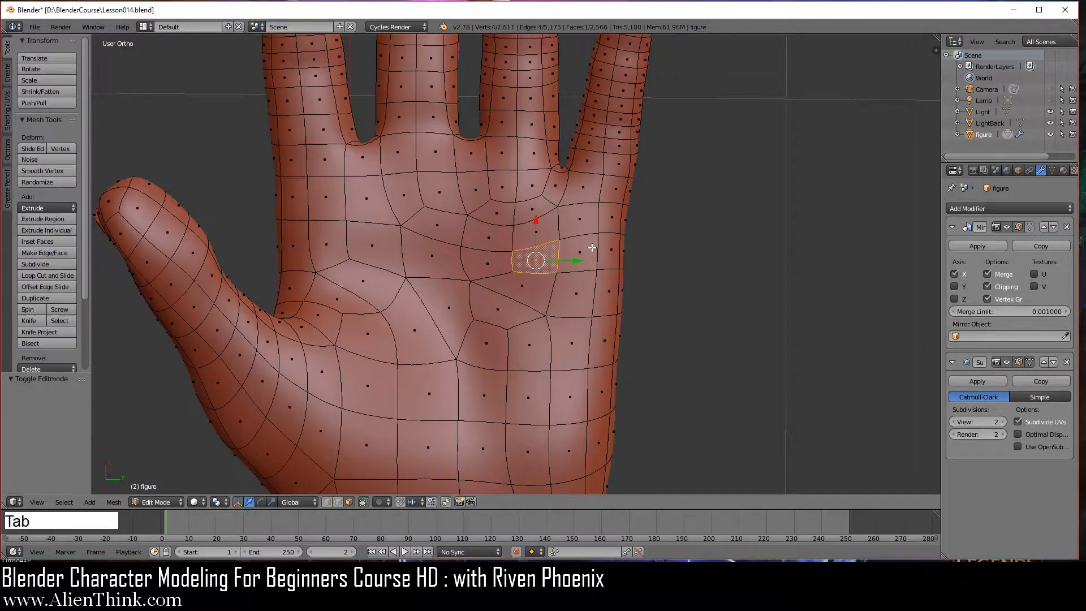
middle_click_drag(591, 248, 558, 283, "shift")
scroll(519, 330, "down", 4)
key("Tab")
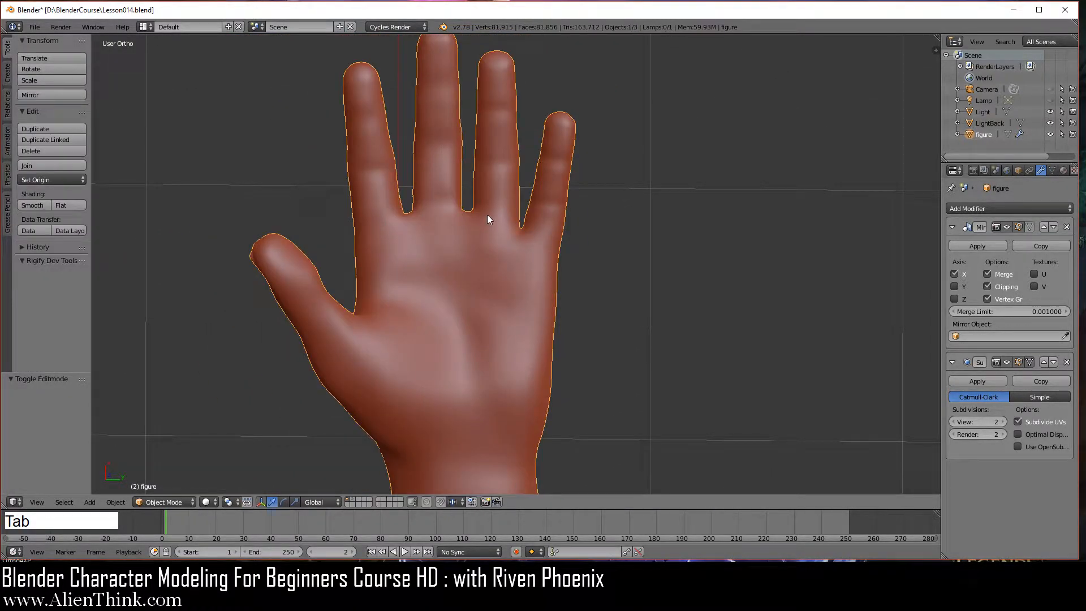
middle_click_drag(489, 219, 601, 406)
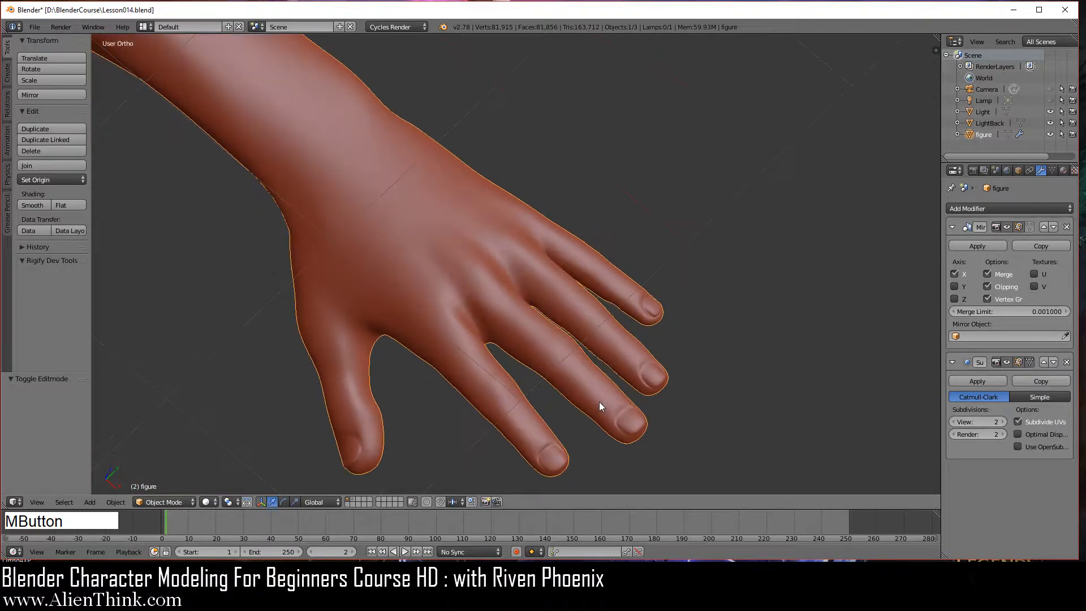
Deselect the figure, check the back of the hand without its outline, and save the Lesson014.blend file
key("a")
middle_click_drag(538, 307, 534, 341)
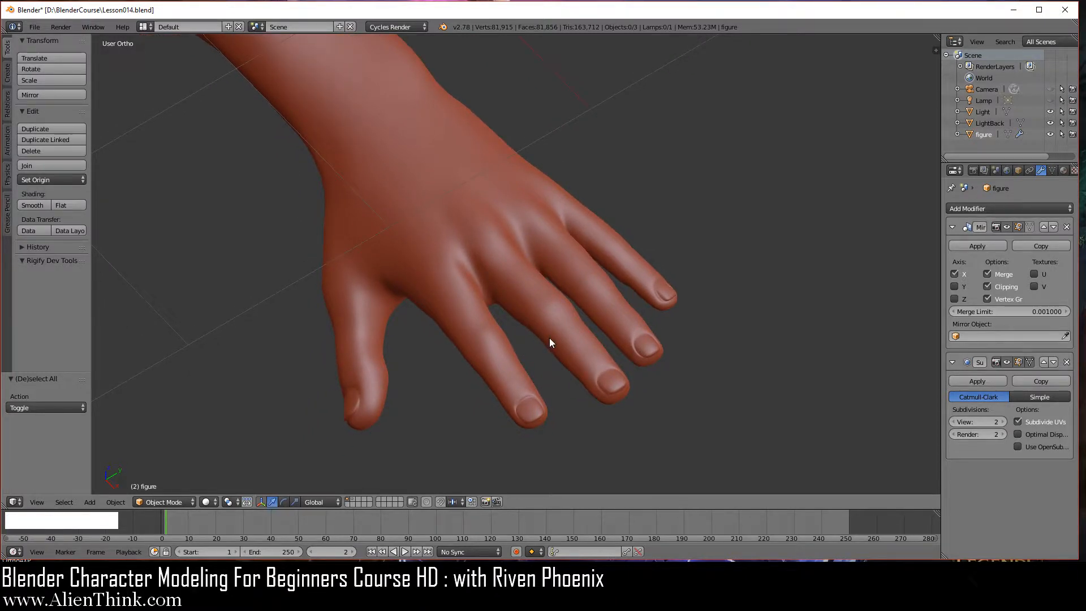
left_click(34, 27)
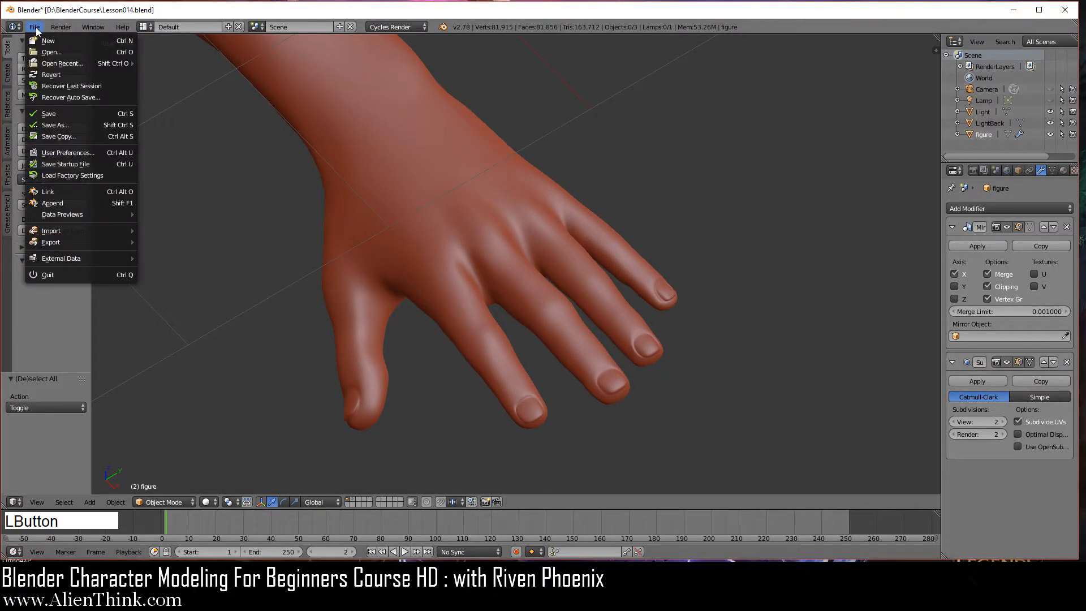
left_click(66, 113)
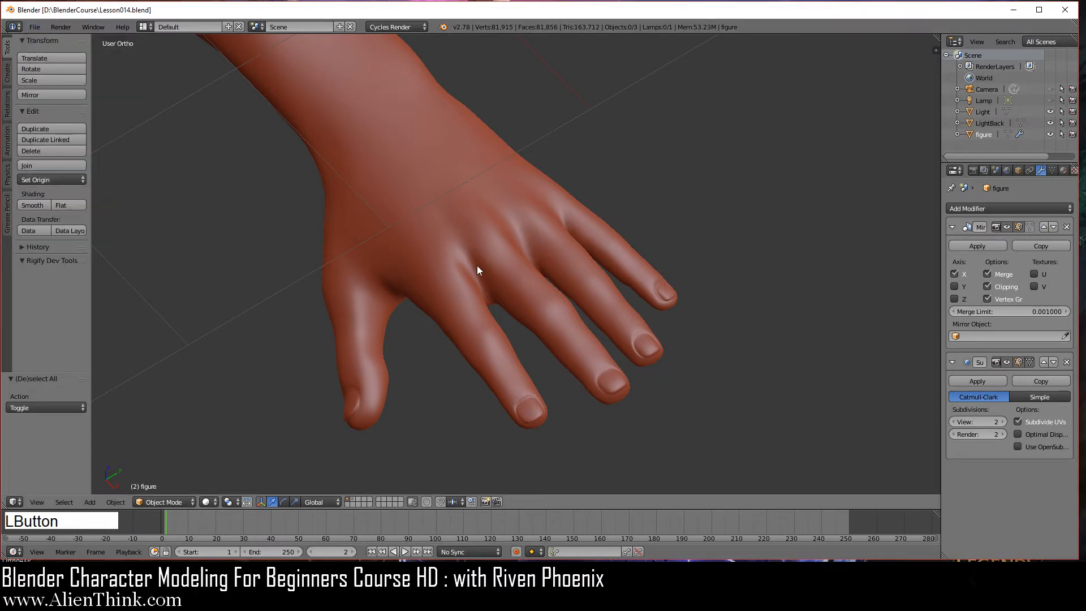